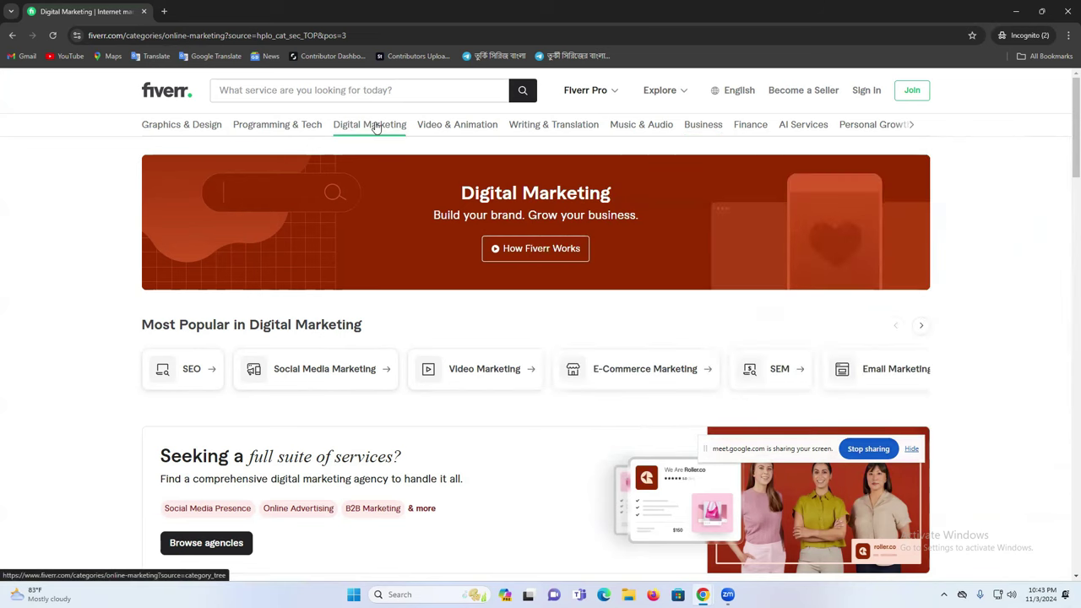
# - Open a new blank incognito tab beside the Fiverr Digital Marketing page
pyautogui.moveTo(378, 131)
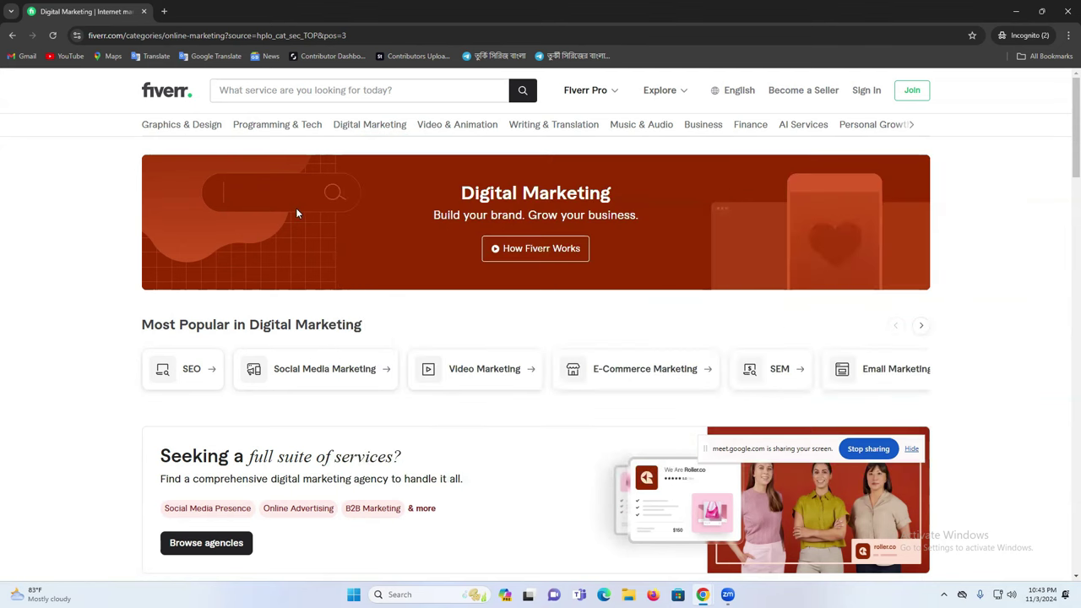
pyautogui.click(164, 11)
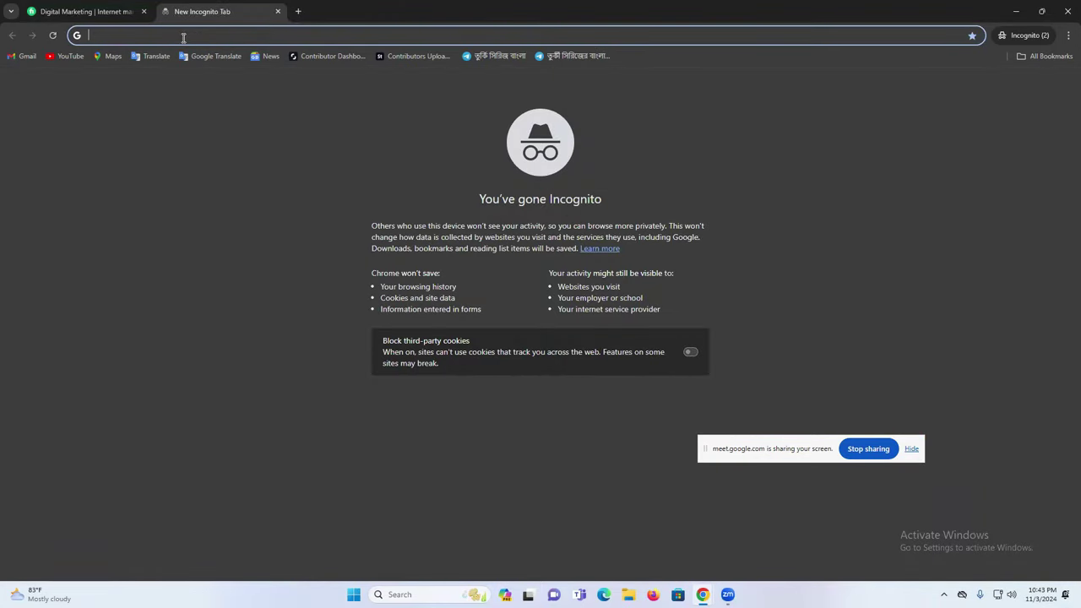
pyautogui.write('raju')
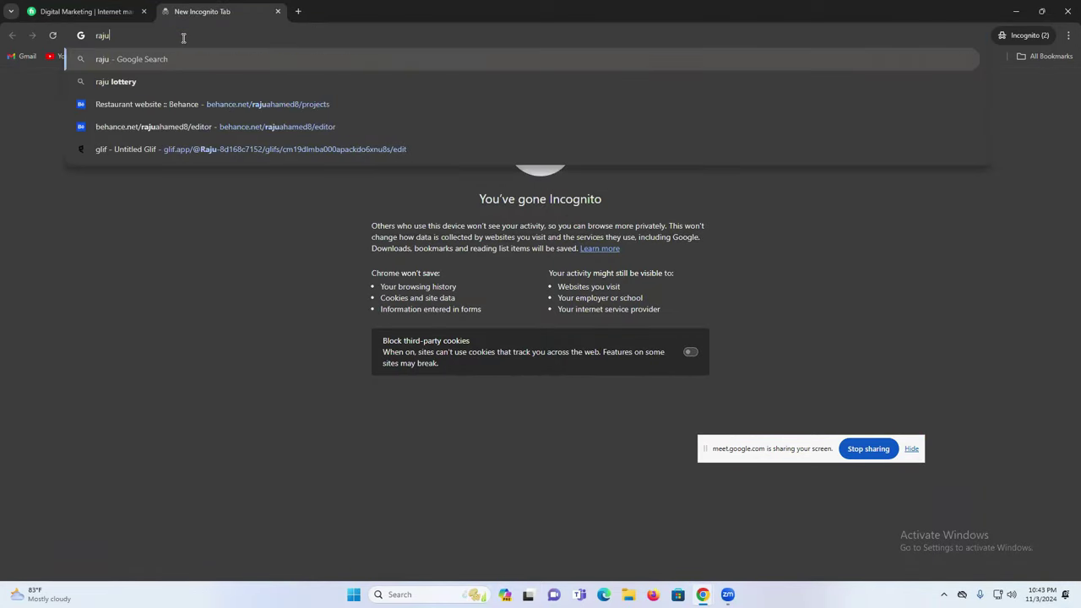
pyautogui.press('BackSpace')
pyautogui.press('BackSpace')
pyautogui.press('BackSpace')
pyautogui.press('BackSpace')
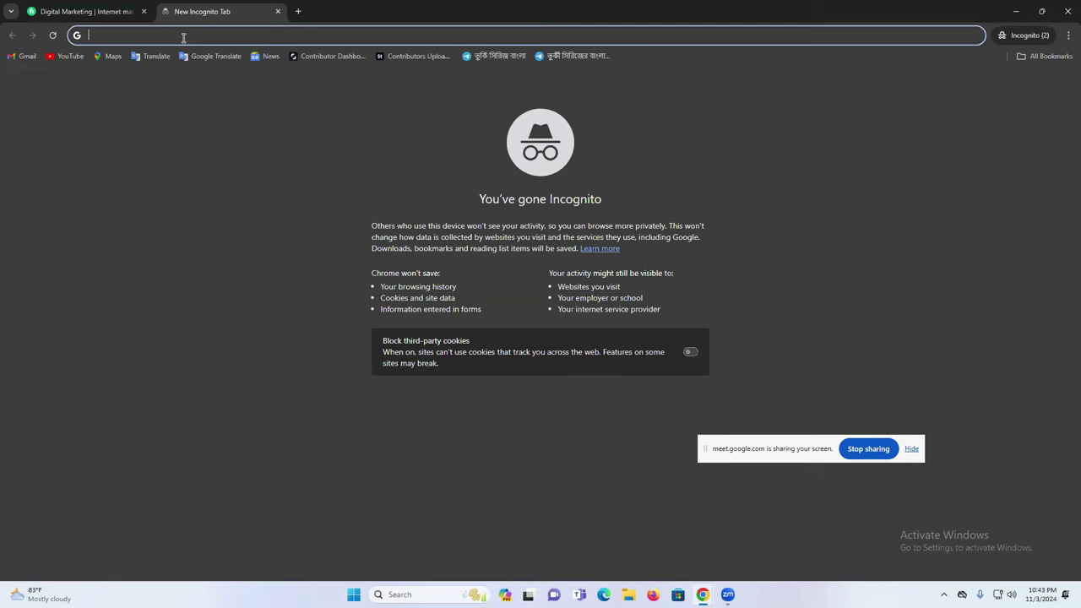
pyautogui.write('gmai')
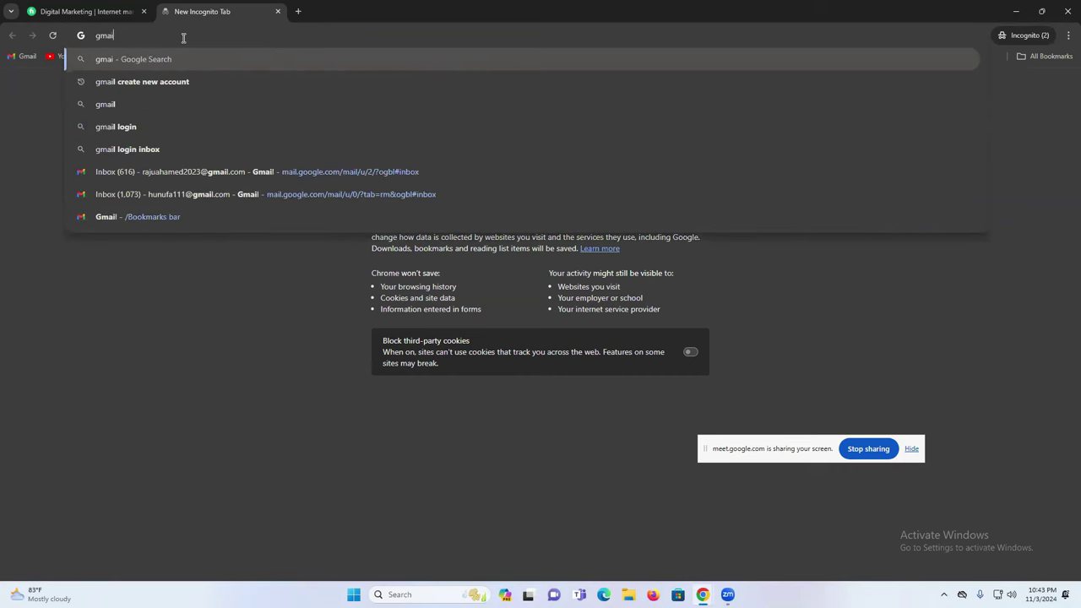
pyautogui.write('l.com')
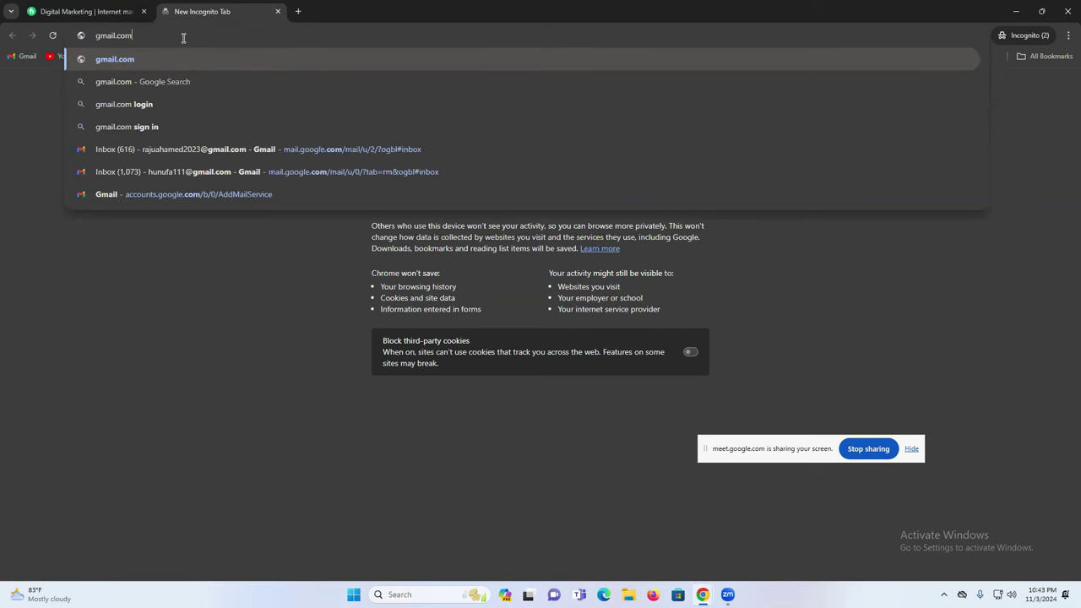
pyautogui.press('Return')
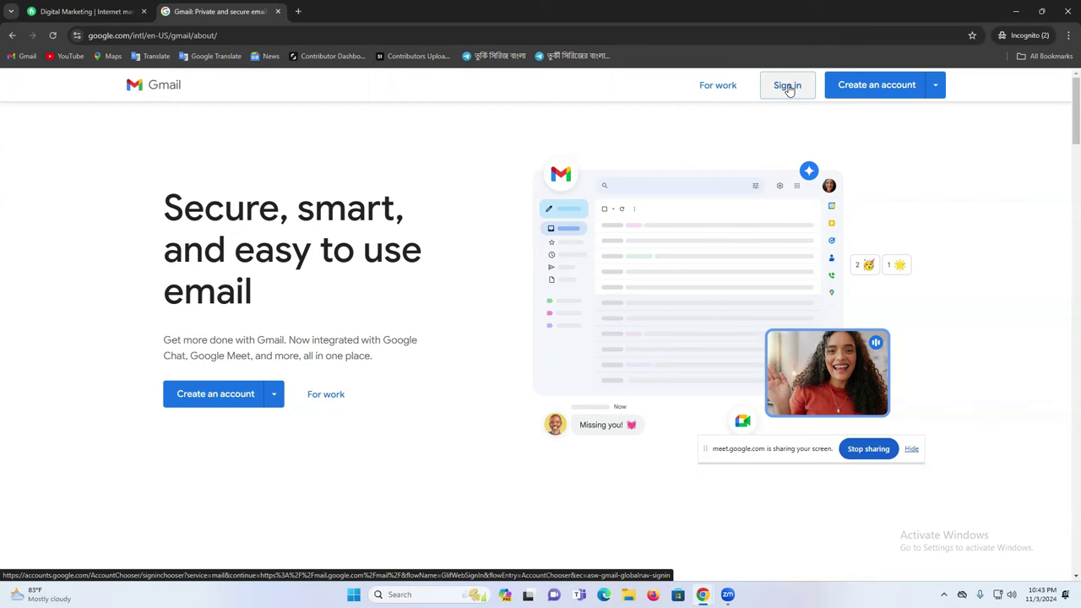
pyautogui.click(788, 86)
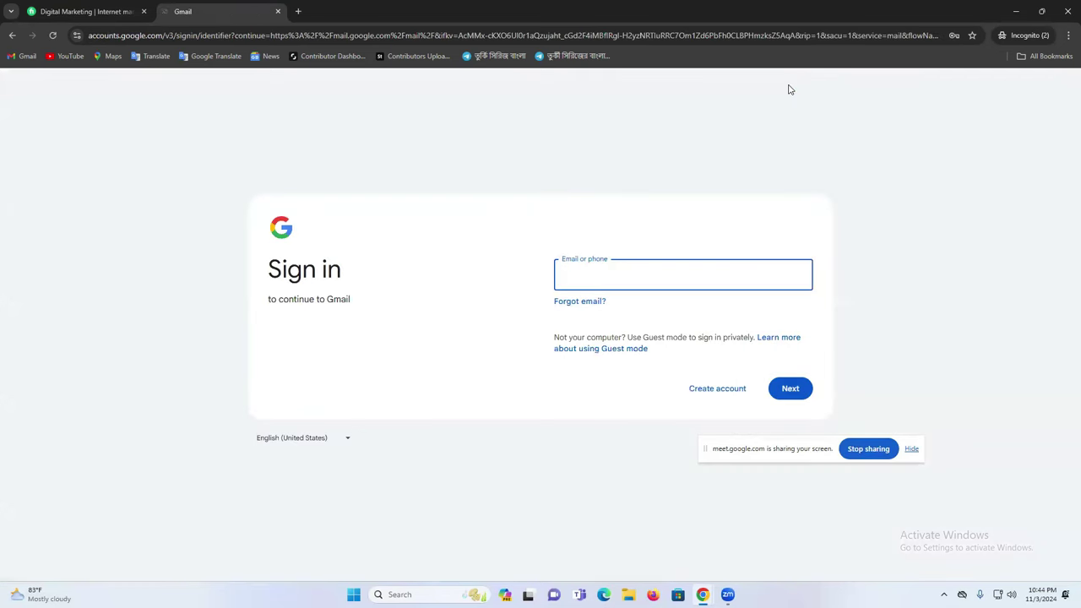
# - Sign in with the account email and password, dismiss the Chat/Meet promo, and return to Fiverr
pyautogui.click(646, 278)
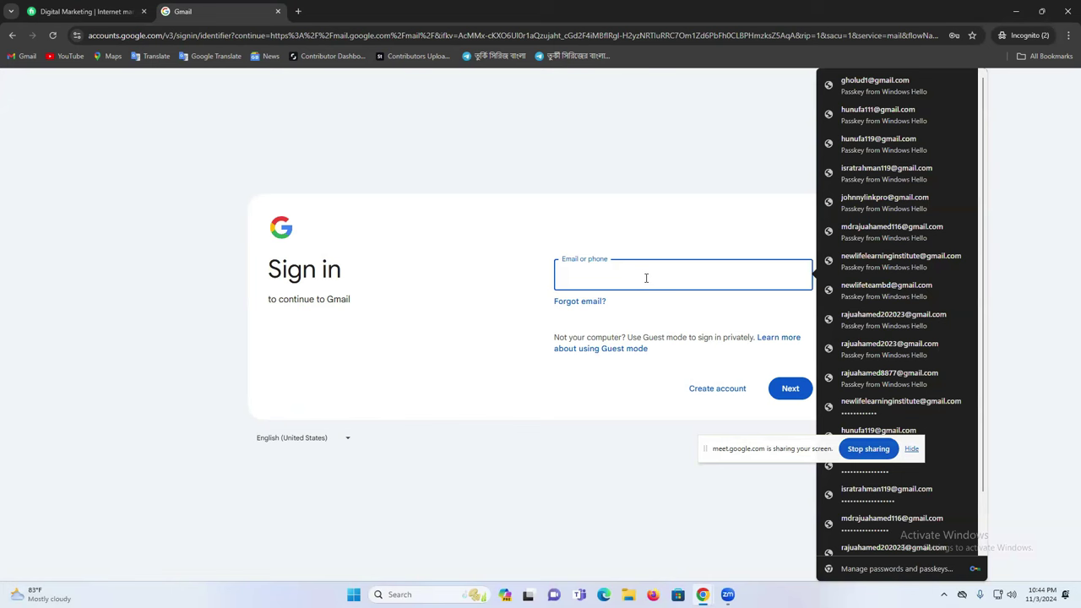
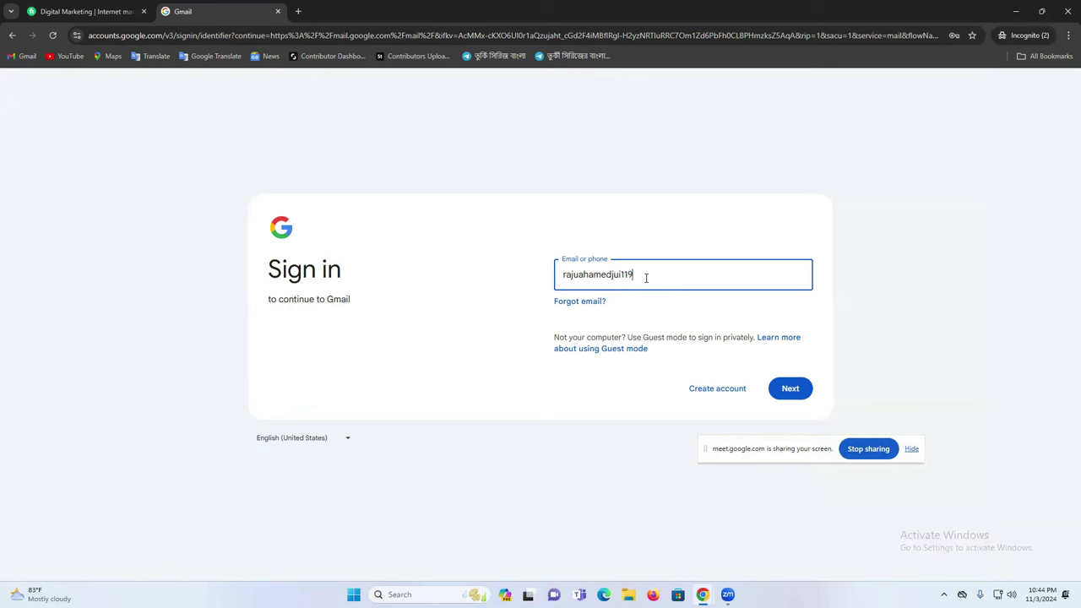
pyautogui.press('Return')
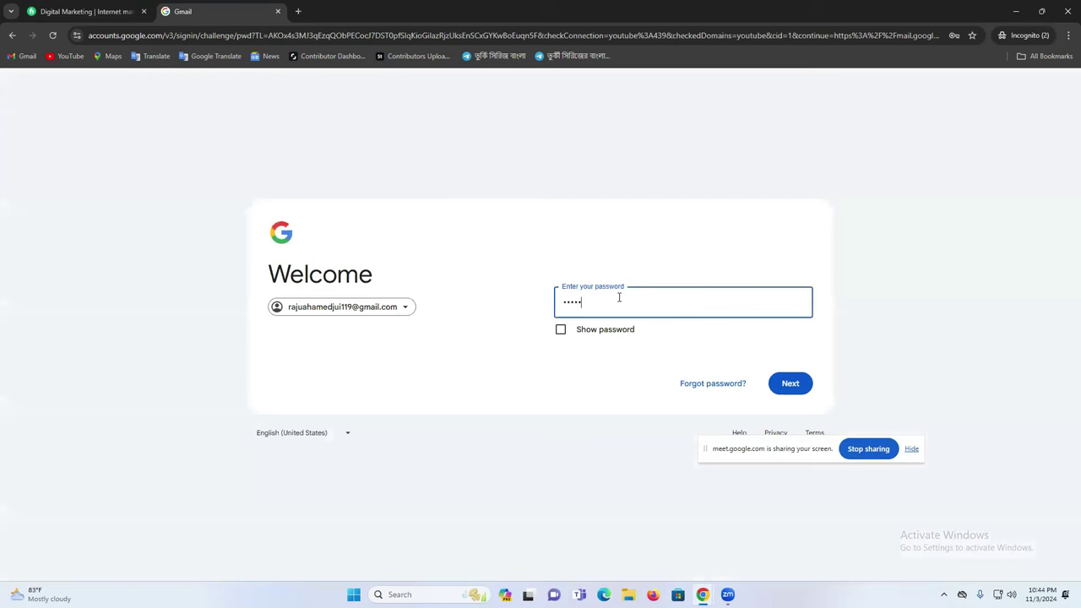
pyautogui.click(802, 387)
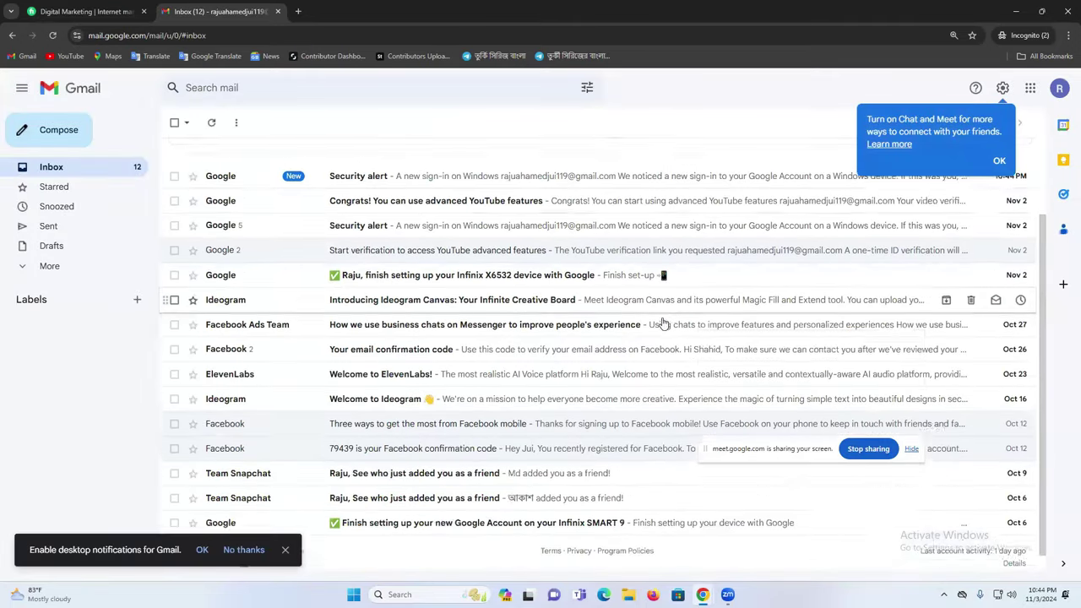
pyautogui.click(997, 162)
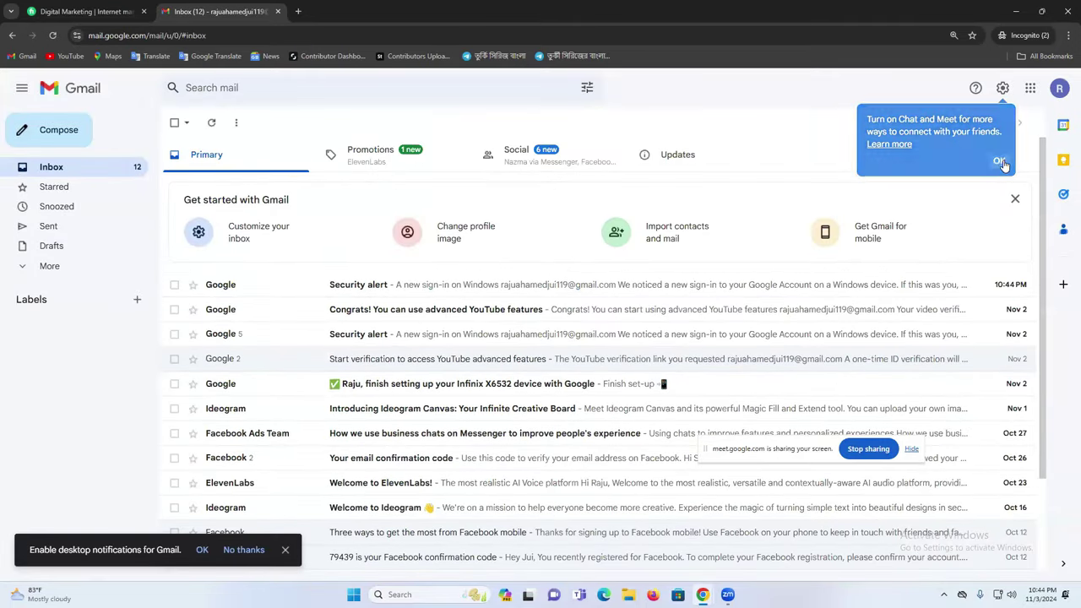
pyautogui.click(138, 8)
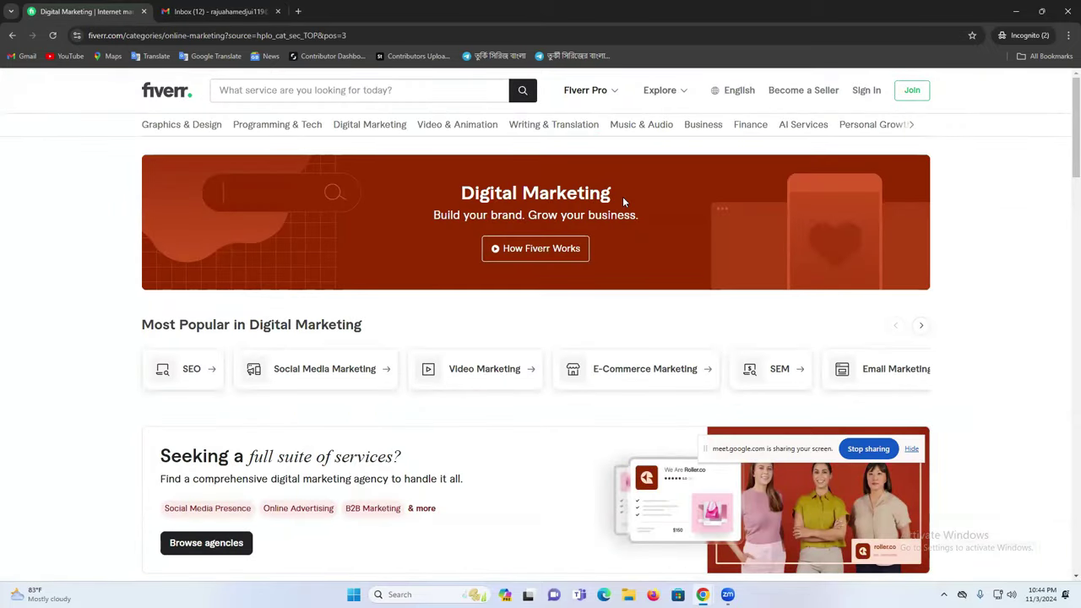
# - From the Fiverr homepage, close the Google sign-in prompt and bring up the Join sign-up dialog
pyautogui.click(153, 95)
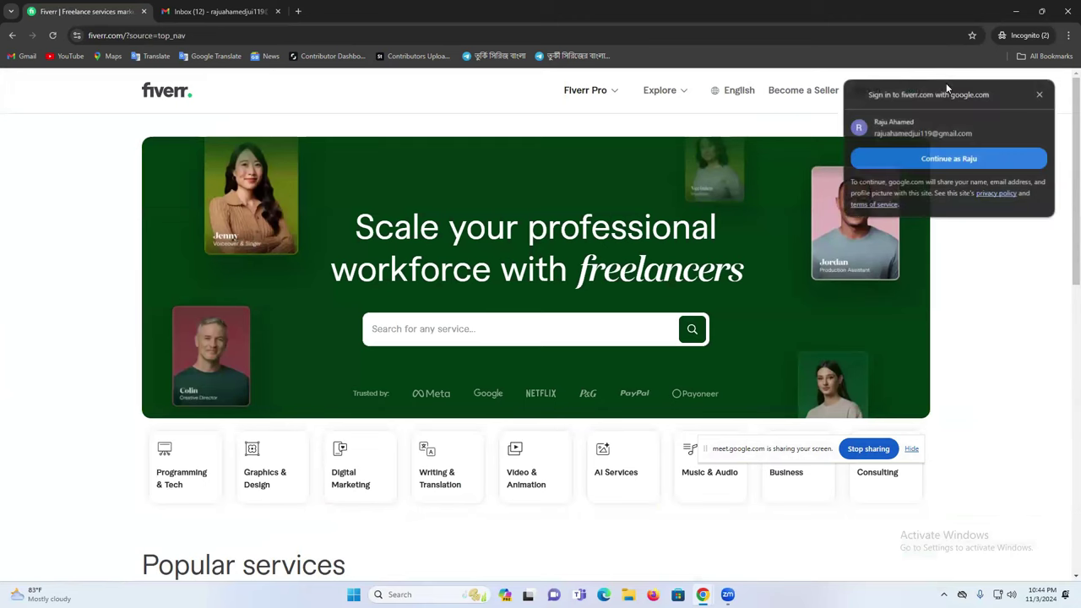
pyautogui.click(1040, 93)
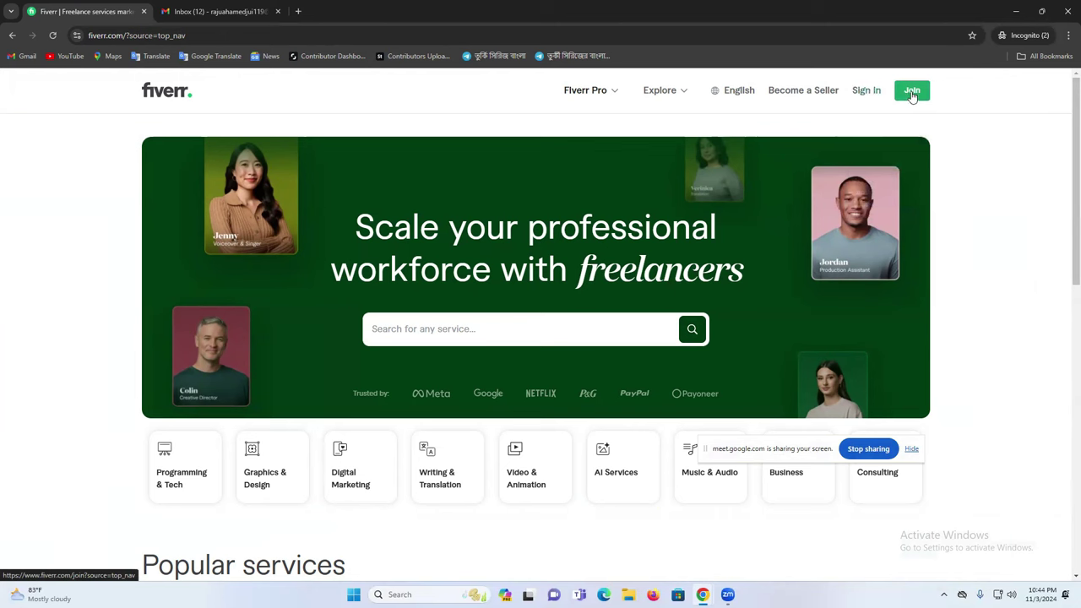
pyautogui.click(912, 93)
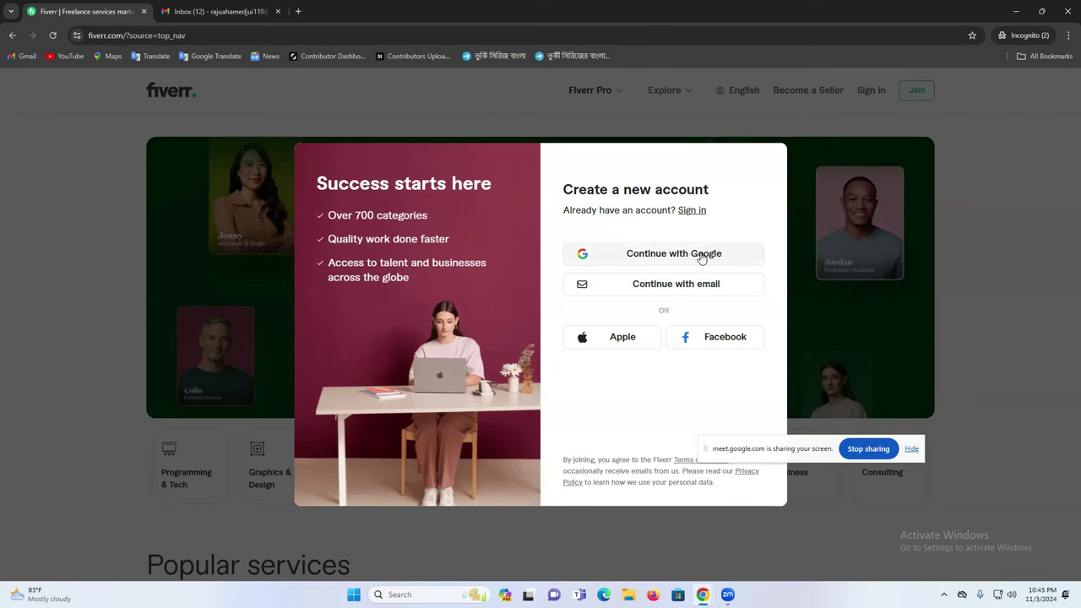
# - Try the email and Google sign-up options, cancelling the Google account chooser
pyautogui.click(648, 289)
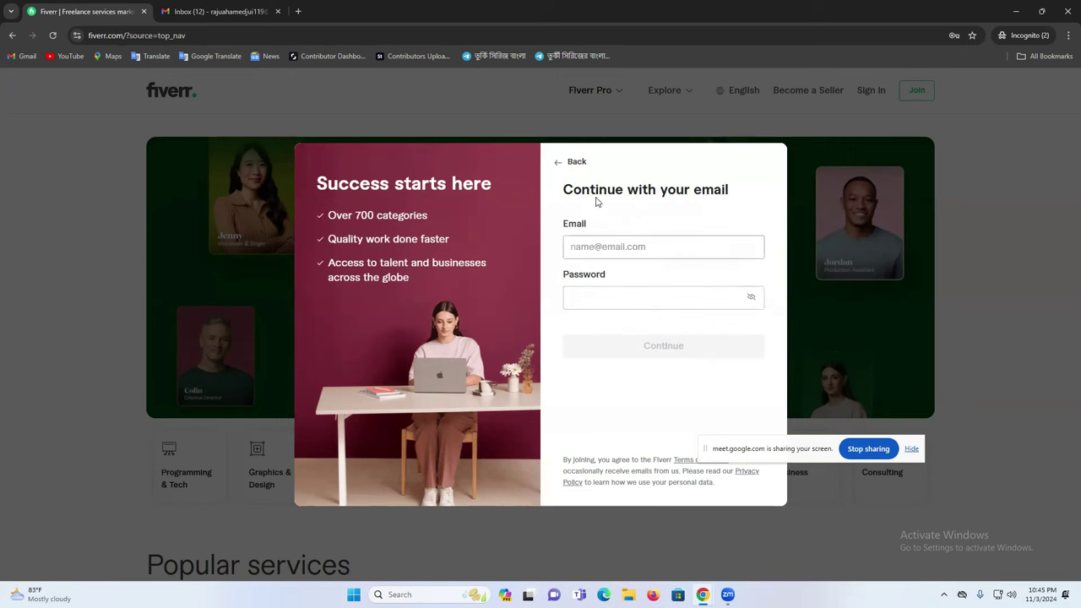
pyautogui.moveTo(596, 201); pyautogui.dragTo(735, 200)
pyautogui.click(557, 163)
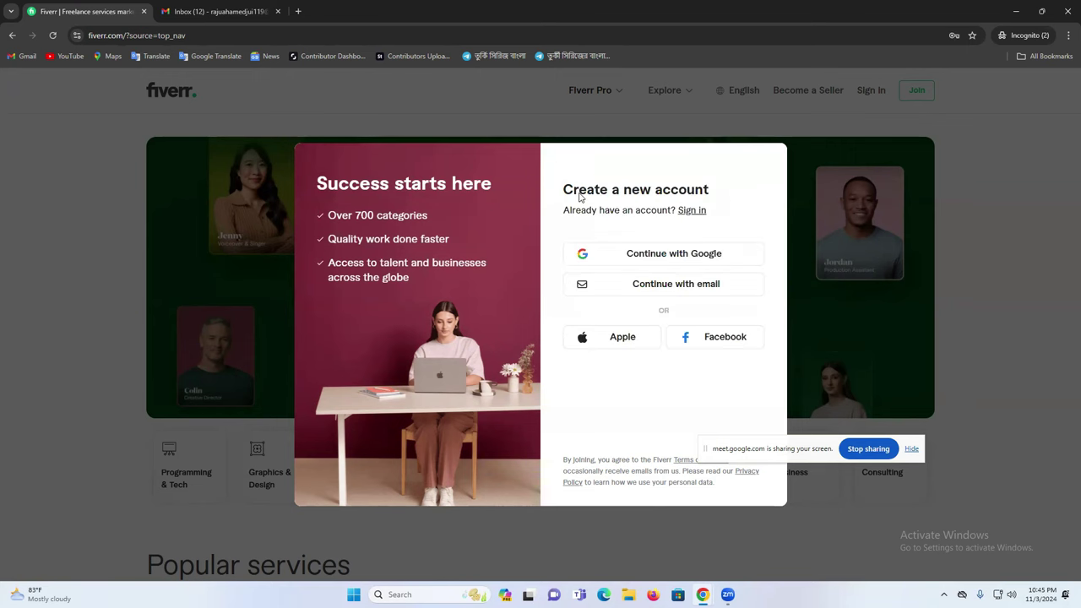
pyautogui.click(634, 254)
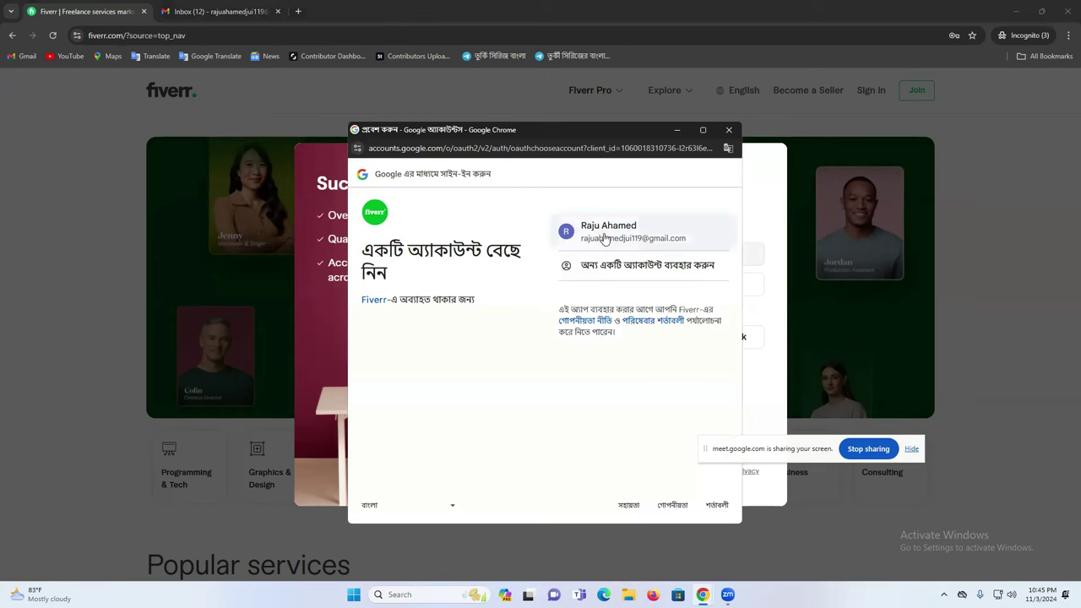
pyautogui.click(720, 132)
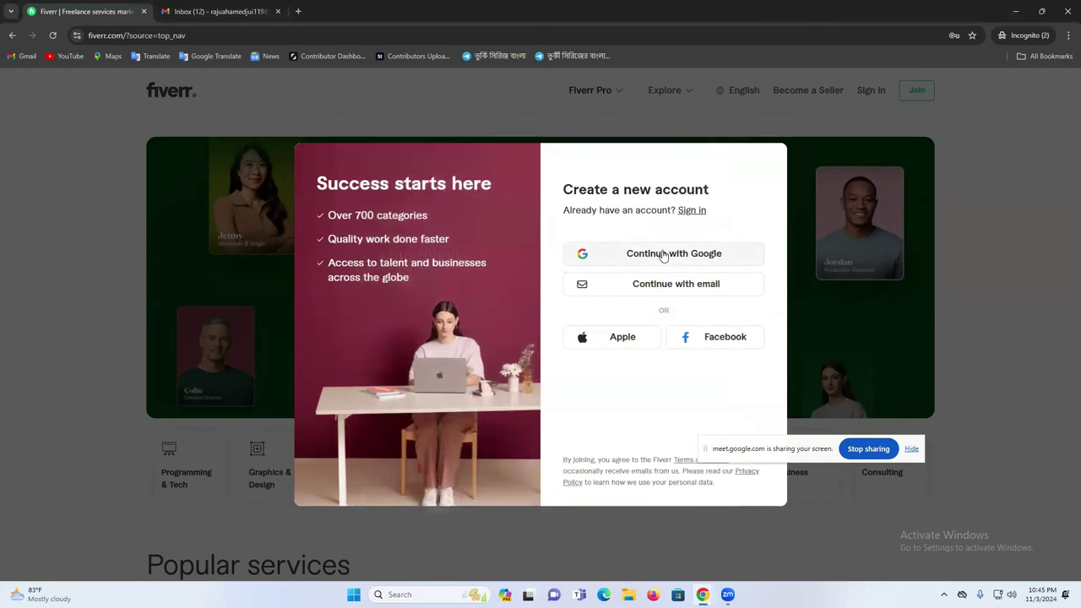
# - Choose Continue with email again and ready the empty Email field
pyautogui.click(685, 290)
pyautogui.click(610, 249)
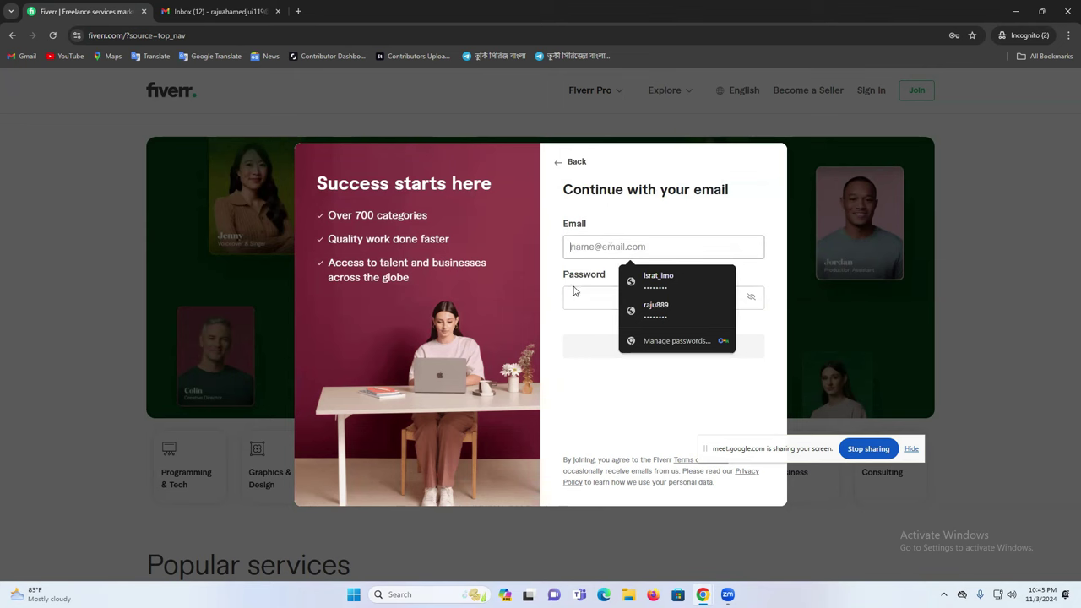
pyautogui.click(548, 221)
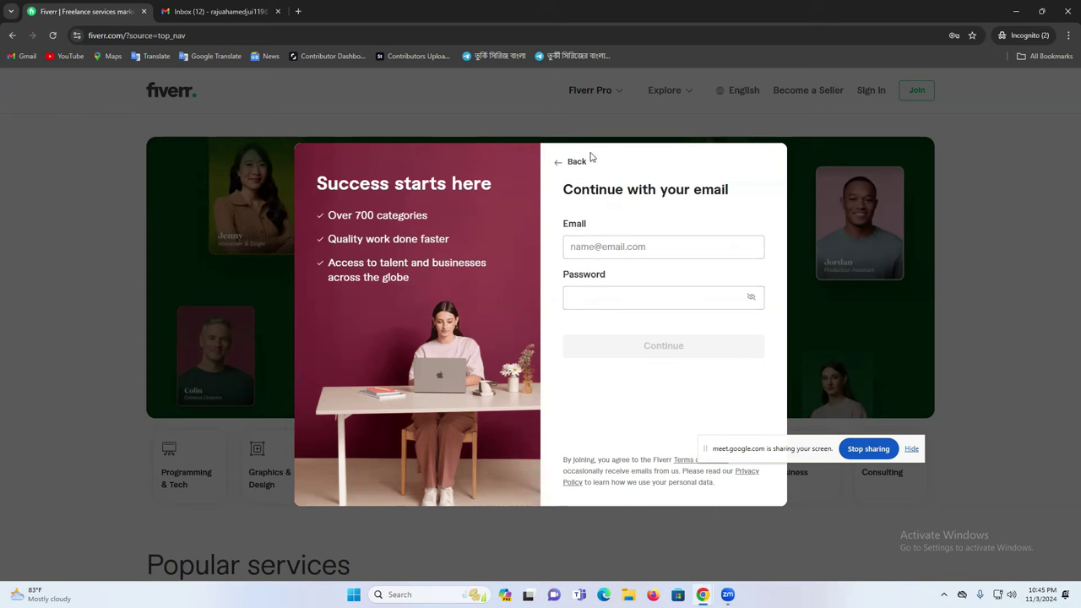
pyautogui.click(560, 165)
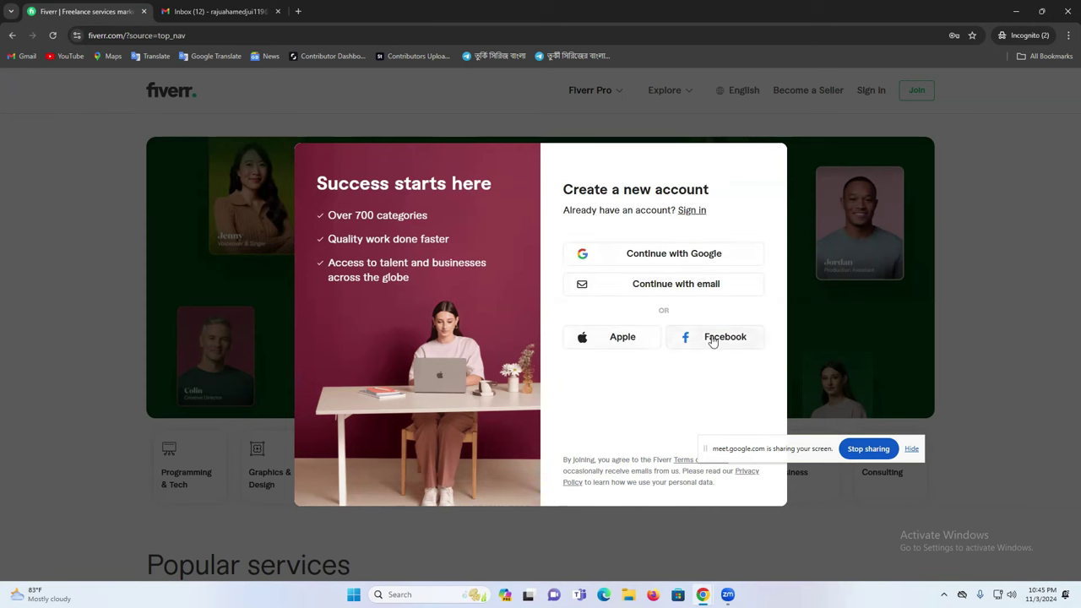
pyautogui.click(685, 291)
pyautogui.click(610, 252)
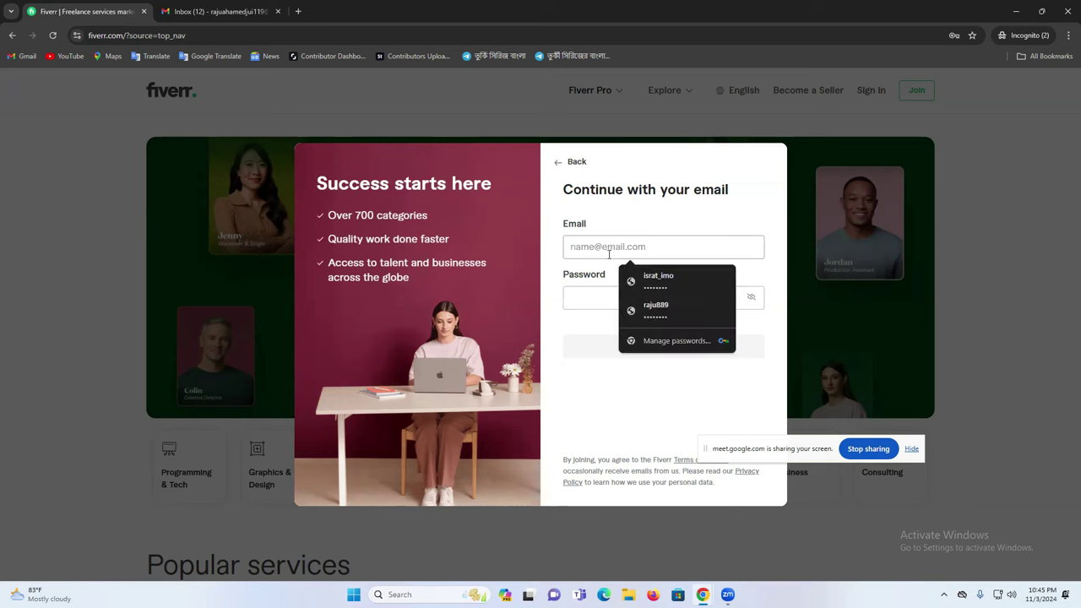
# - Copy the Gmail account's email address into Fiverr's Email field, then open a third tab
pyautogui.click(217, 10)
pyautogui.click(1059, 88)
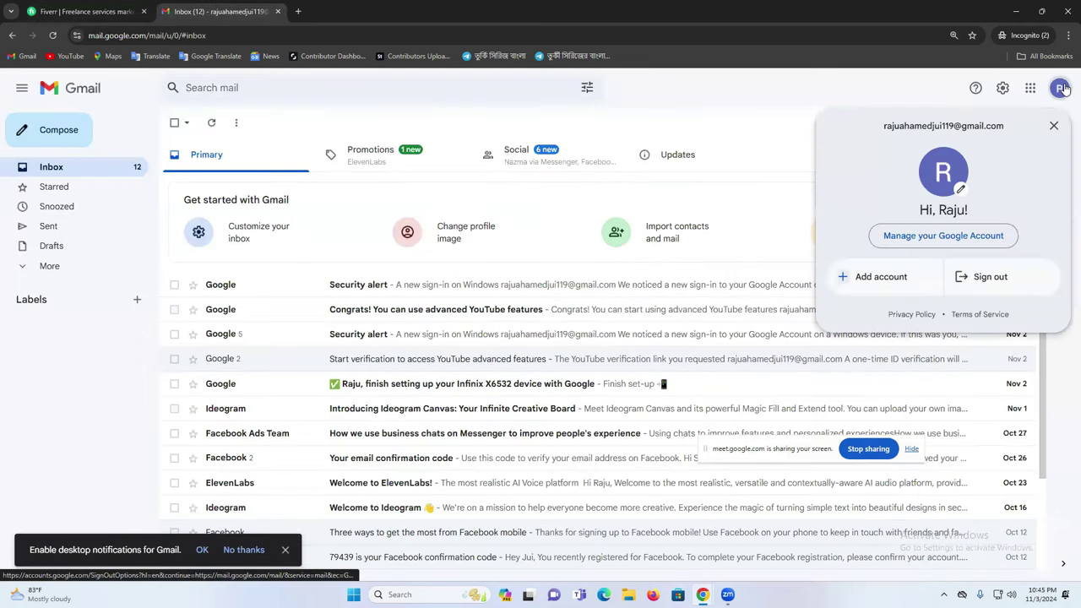
pyautogui.tripleClick(970, 125)
pyautogui.hotkey('ctrl', 'c')
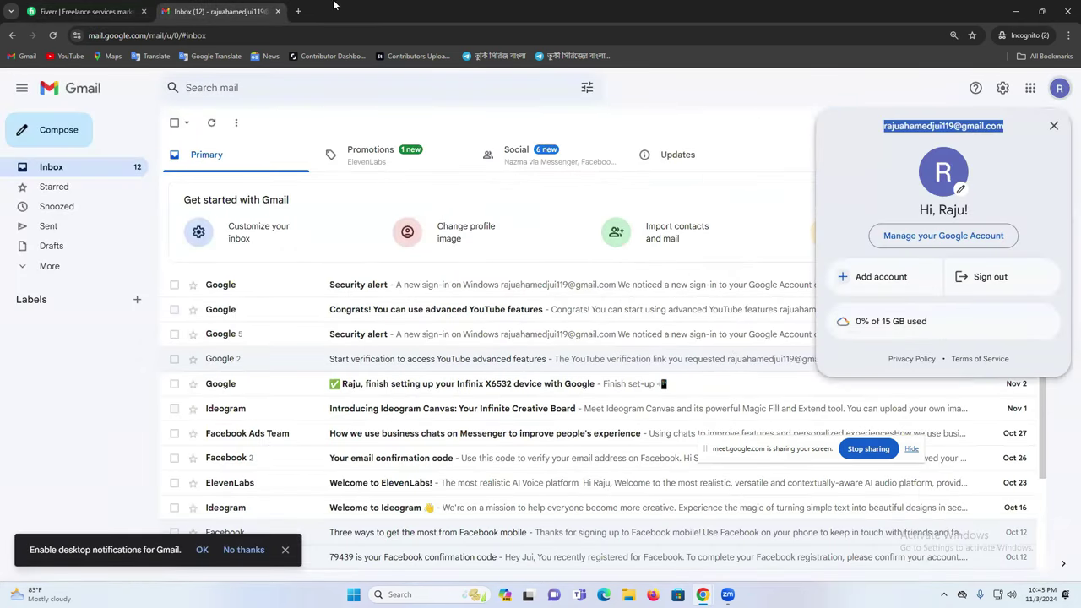
pyautogui.click(95, 10)
pyautogui.click(639, 251)
pyautogui.hotkey('ctrl', 'v')
pyautogui.click(635, 297)
pyautogui.click(613, 305)
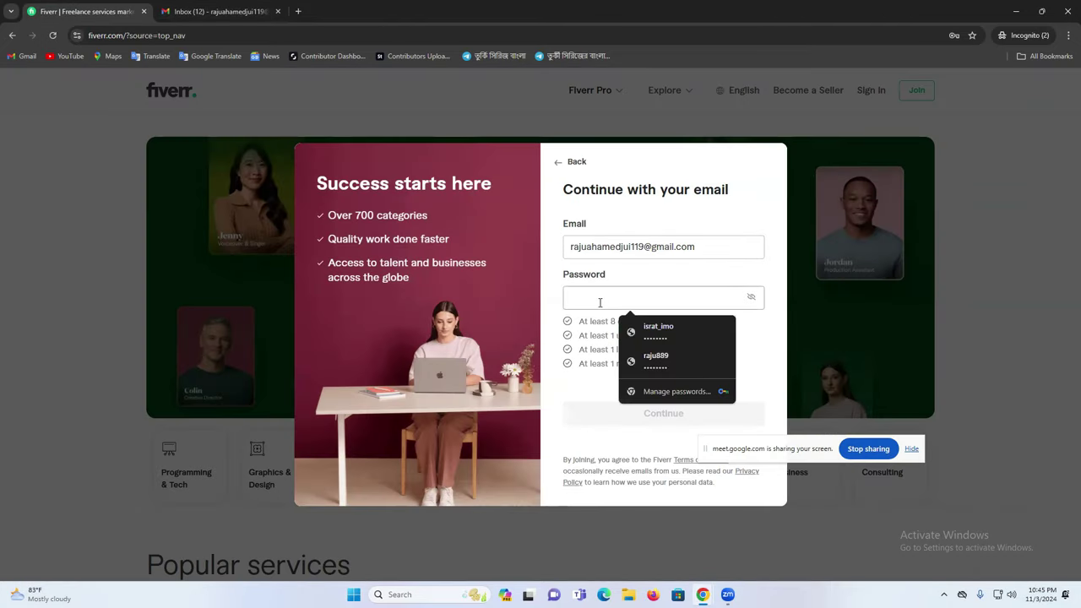
pyautogui.click(298, 12)
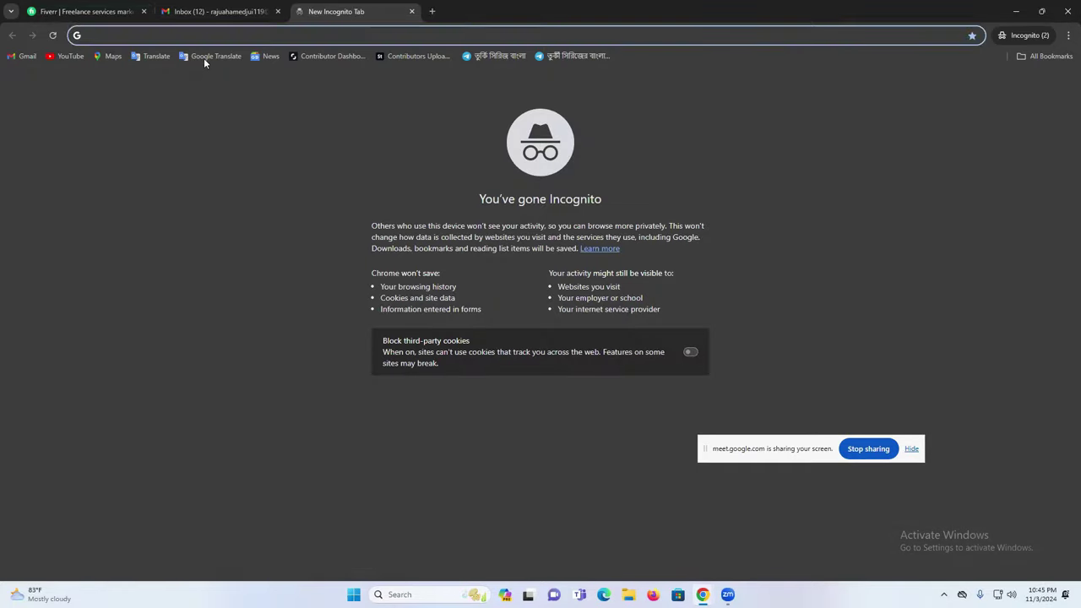
# - Open Google Translate and draft the intended account password in its source box
pyautogui.click(207, 55)
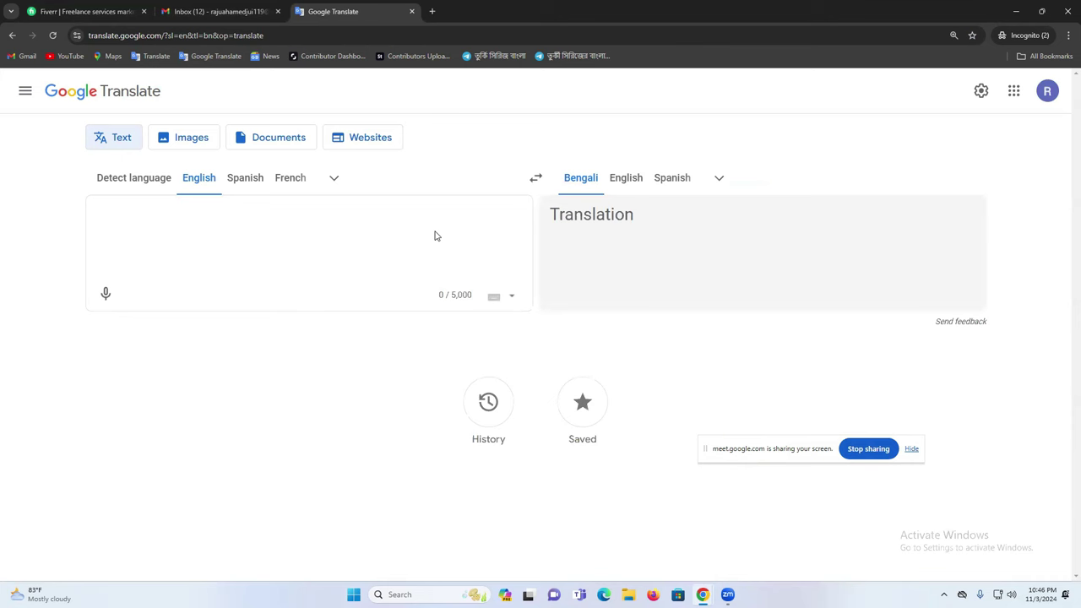
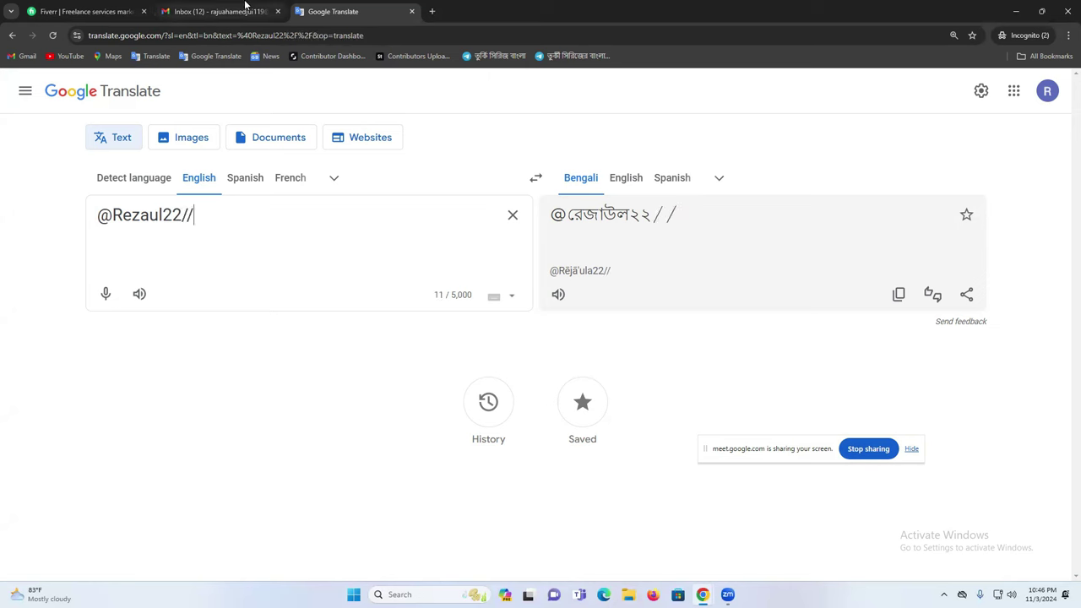
# - On Fiverr's form, highlight the 8-character and at-least-one-number password rules
pyautogui.click(85, 11)
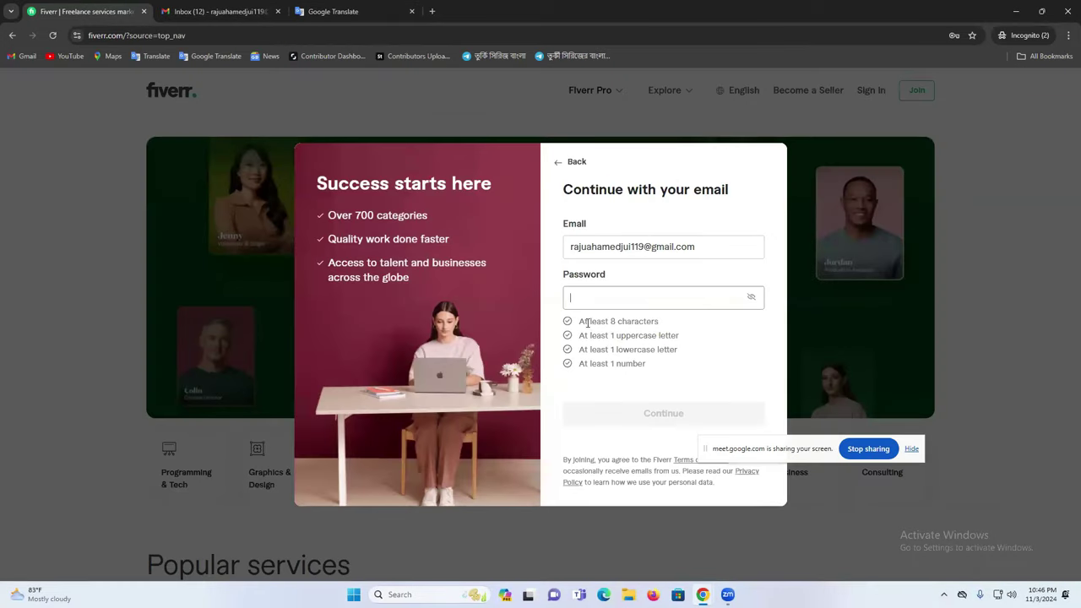
pyautogui.moveTo(587, 323); pyautogui.dragTo(646, 322)
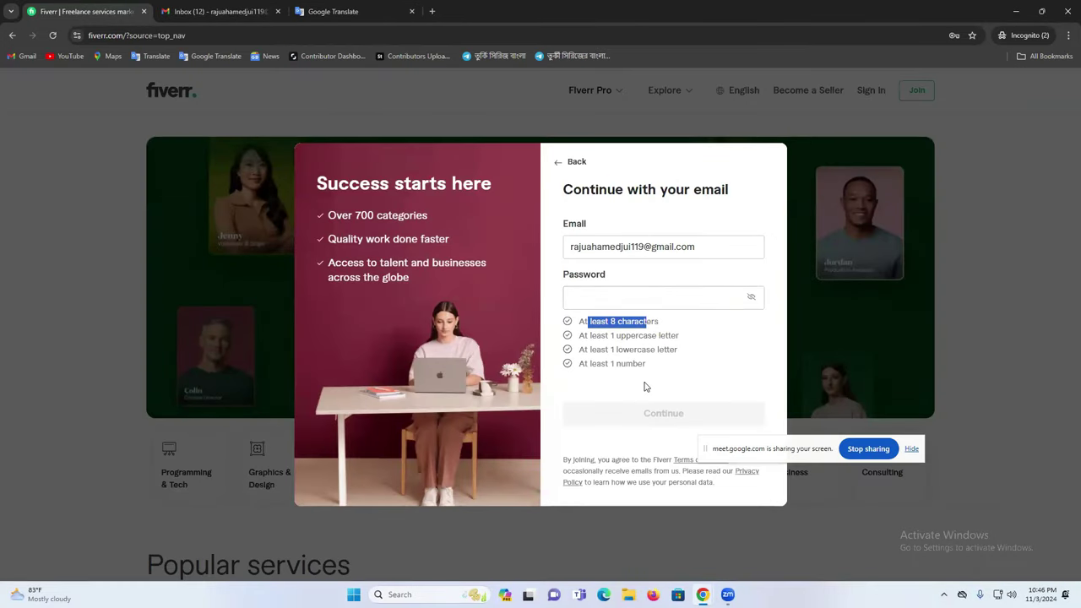
pyautogui.moveTo(662, 375); pyautogui.dragTo(609, 373)
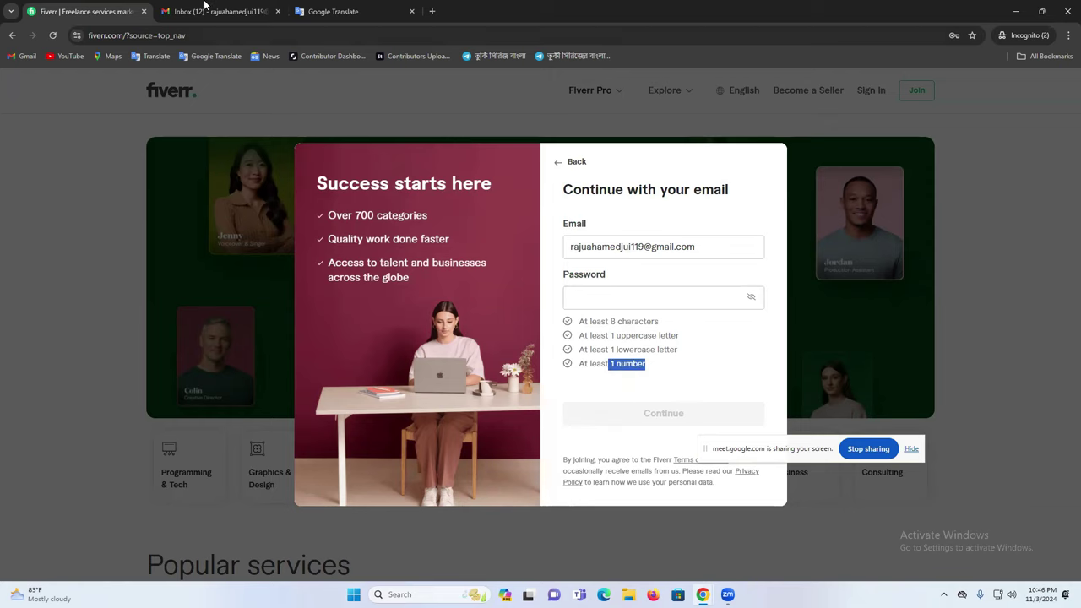
pyautogui.click(221, 11)
# - Copy the drafted password from Translate into Fiverr's Password field and submit the sign-up form
pyautogui.click(361, 6)
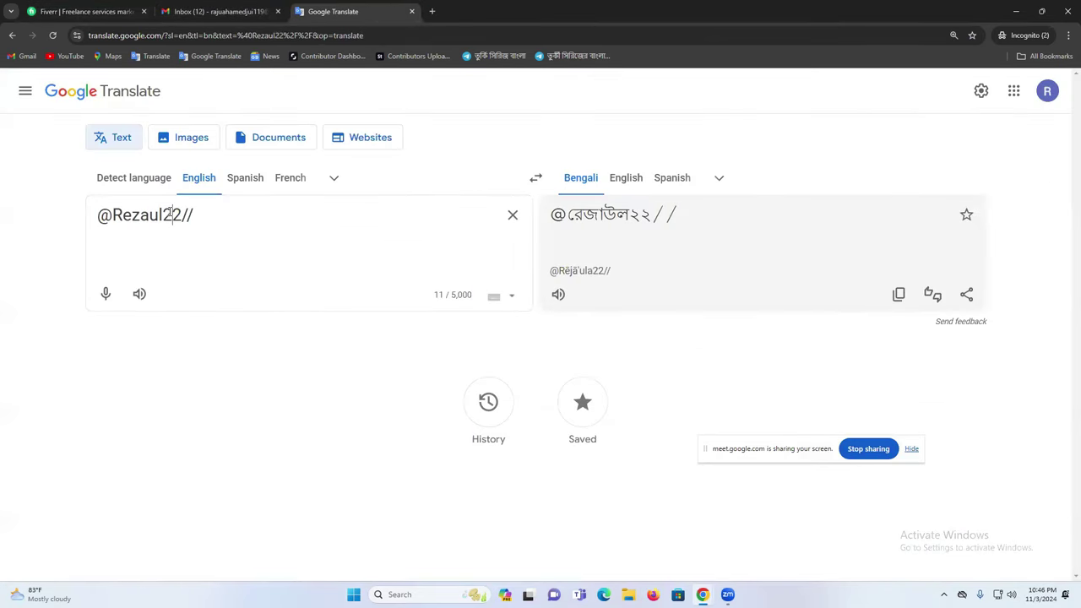
pyautogui.tripleClick(172, 213)
pyautogui.hotkey('ctrl', 'c')
pyautogui.click(85, 11)
pyautogui.click(617, 297)
pyautogui.hotkey('ctrl', 'v')
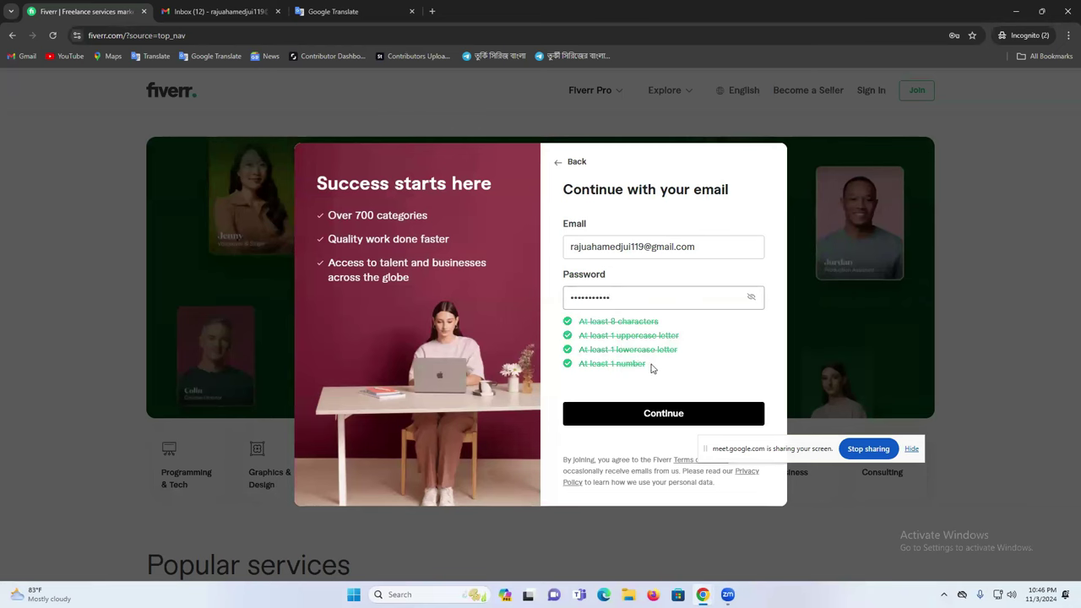
pyautogui.click(334, 11)
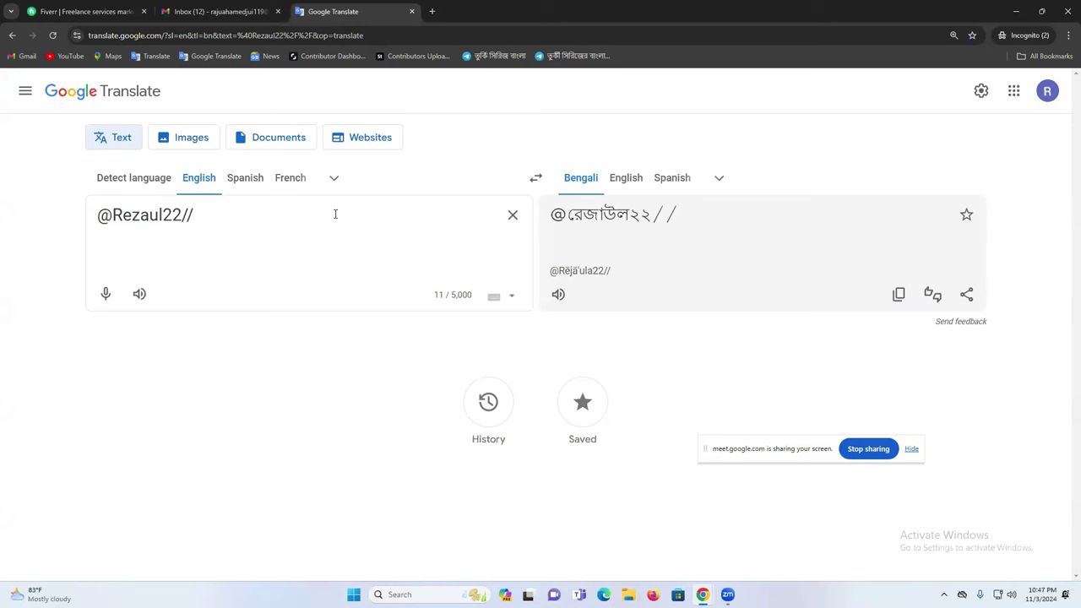
pyautogui.click(93, 11)
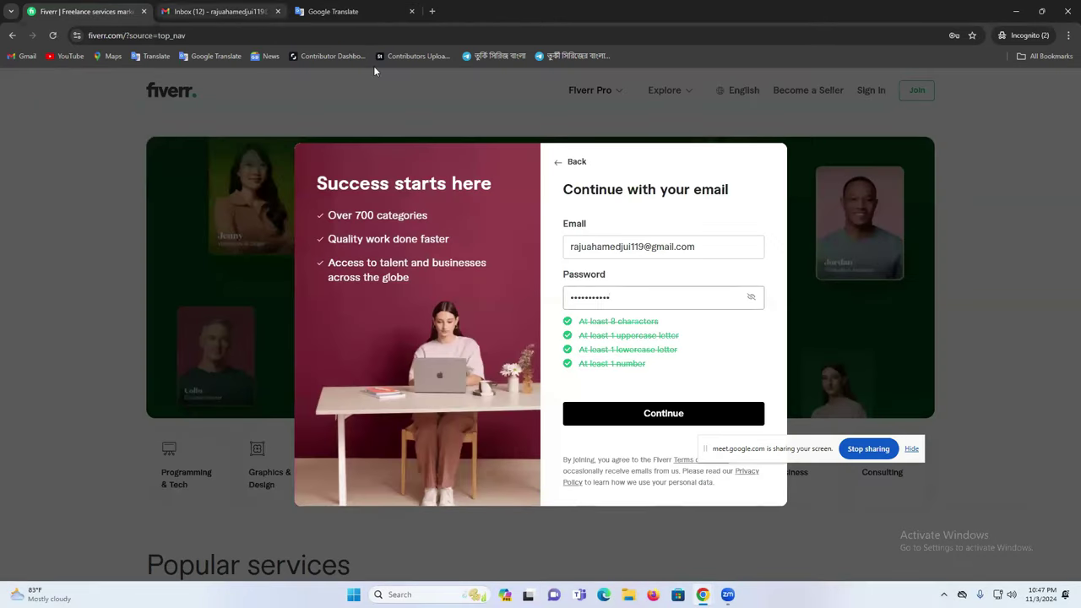
pyautogui.click(634, 419)
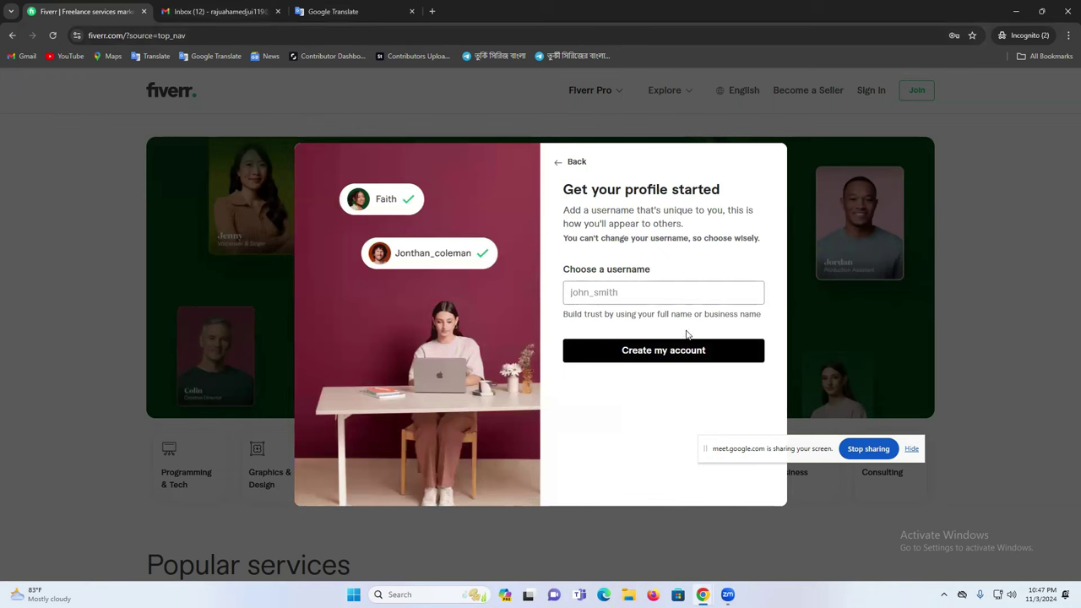
# - Enter the chosen username and create the Fiverr account
pyautogui.click(635, 294)
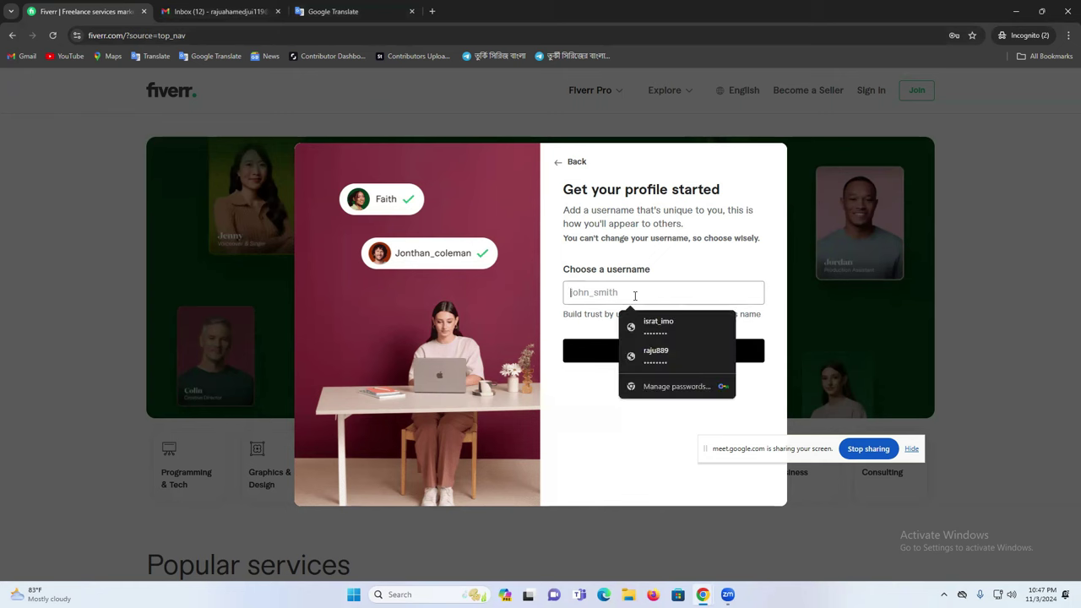
pyautogui.write('JU')
pyautogui.press('BackSpace')
pyautogui.write('u')
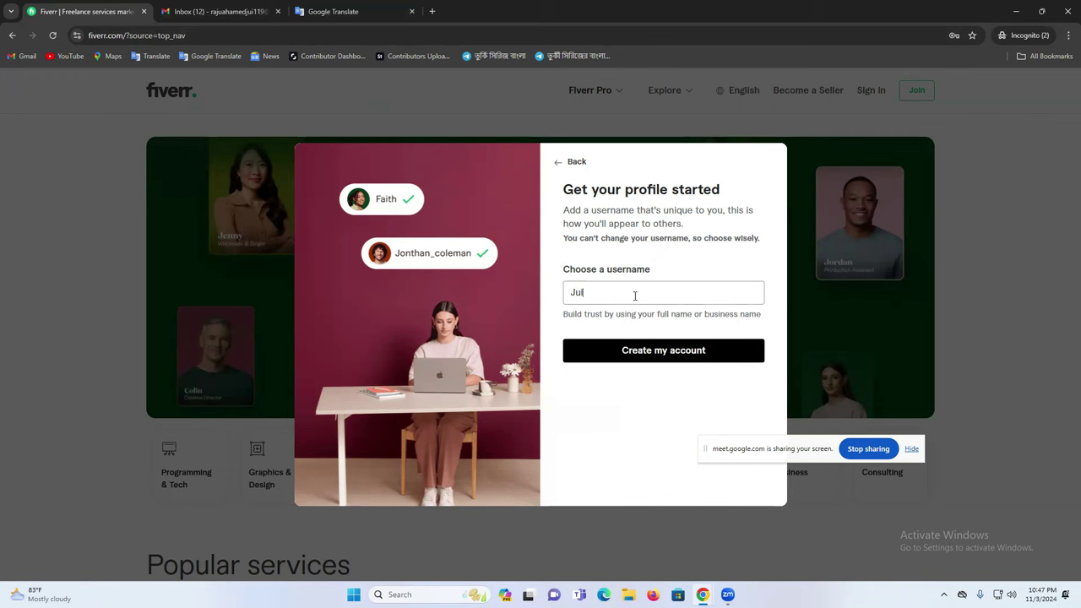
pyautogui.write('ifull')
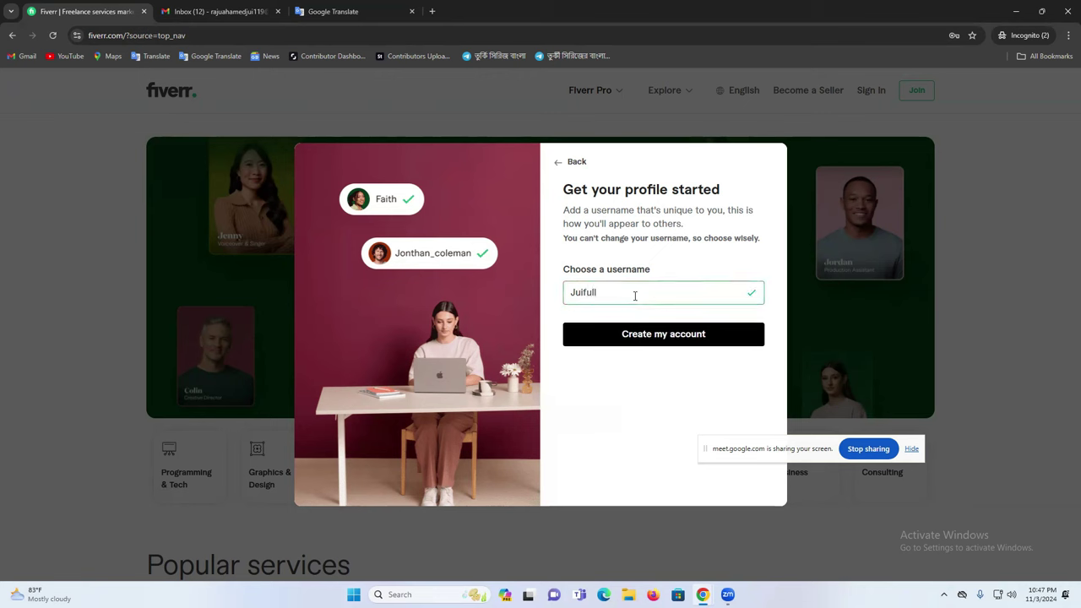
pyautogui.click(626, 341)
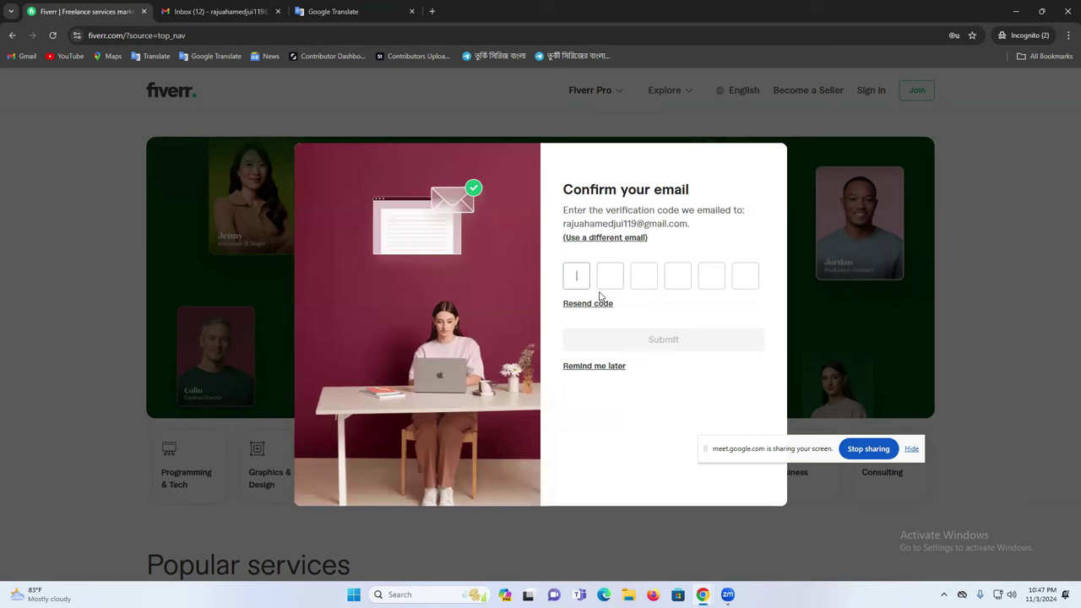
# - Open Fiverr's Activate Your New Account email in Gmail and select its verification code
pyautogui.click(242, 6)
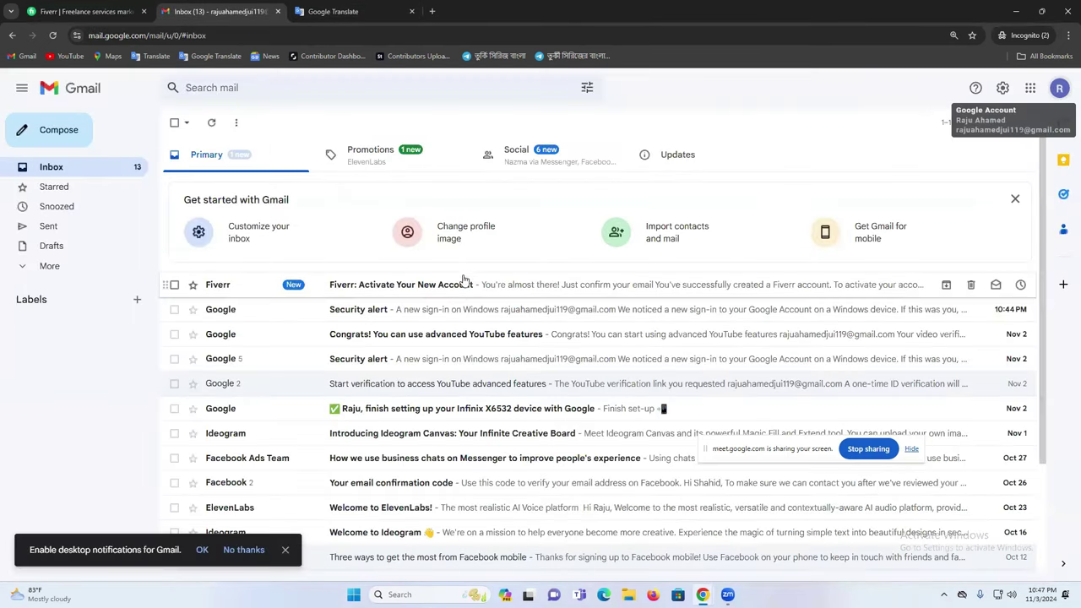
pyautogui.click(116, 6)
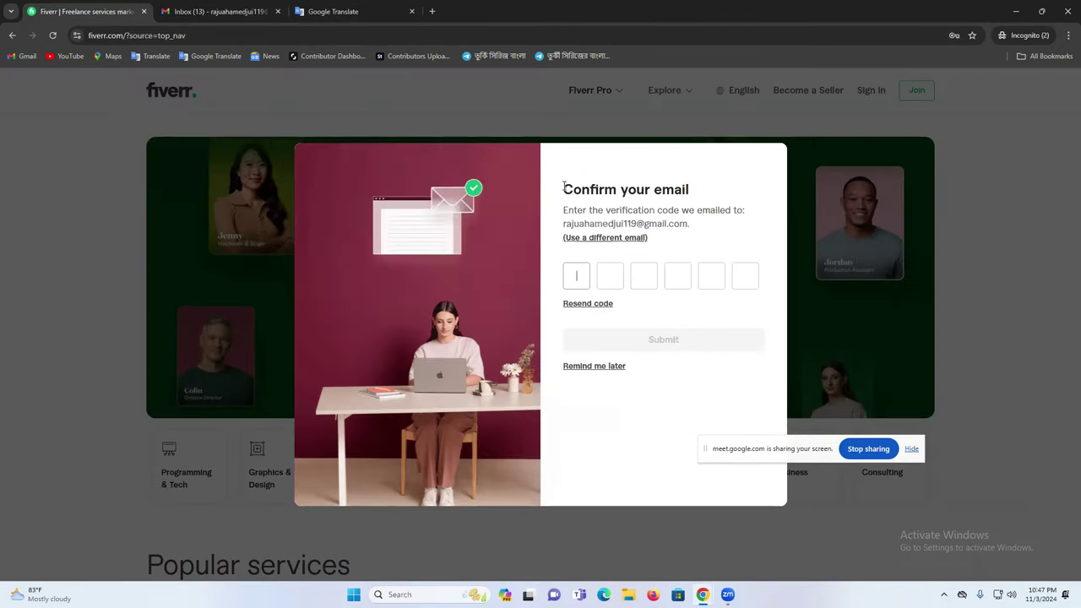
pyautogui.moveTo(564, 188); pyautogui.dragTo(691, 192)
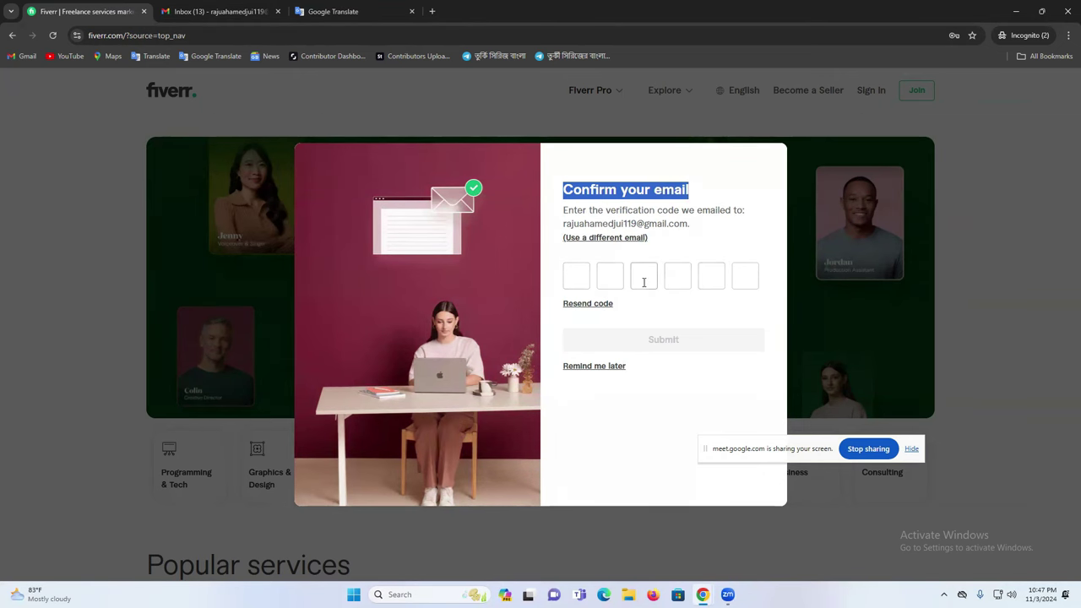
pyautogui.click(204, 7)
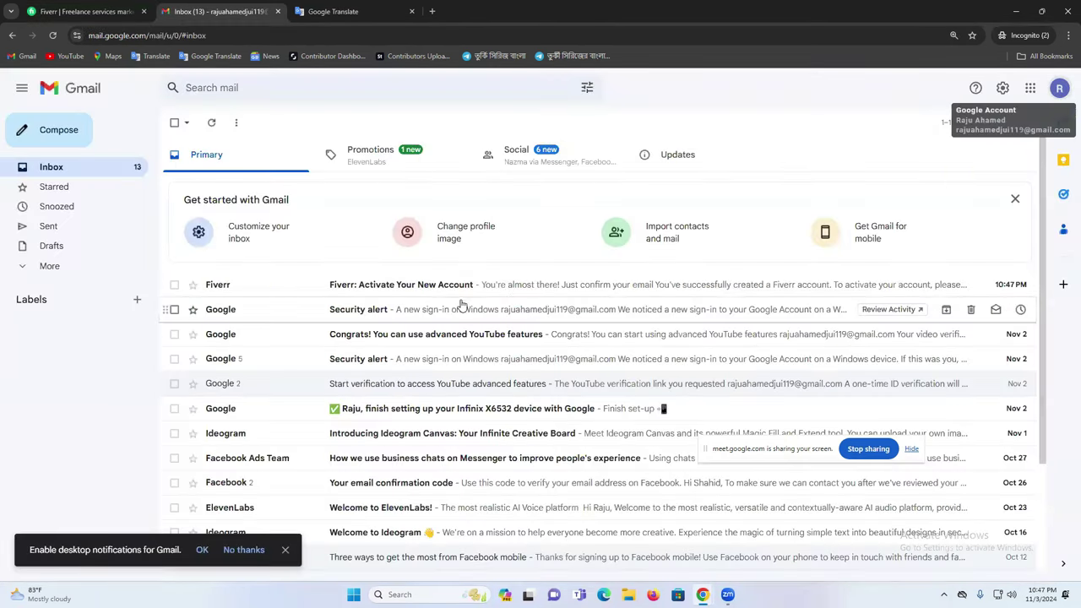
pyautogui.click(431, 288)
pyautogui.moveTo(560, 407); pyautogui.dragTo(674, 405)
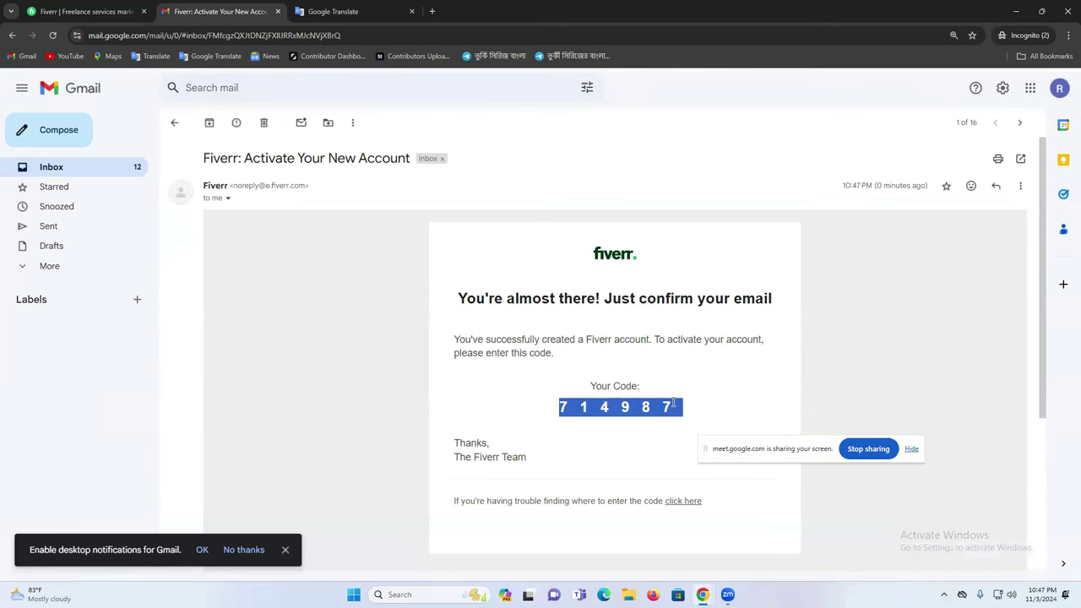
pyautogui.click(84, 11)
# - Paste the emailed verification code into the first code box to confirm the new Fiverr account
pyautogui.click(568, 269)
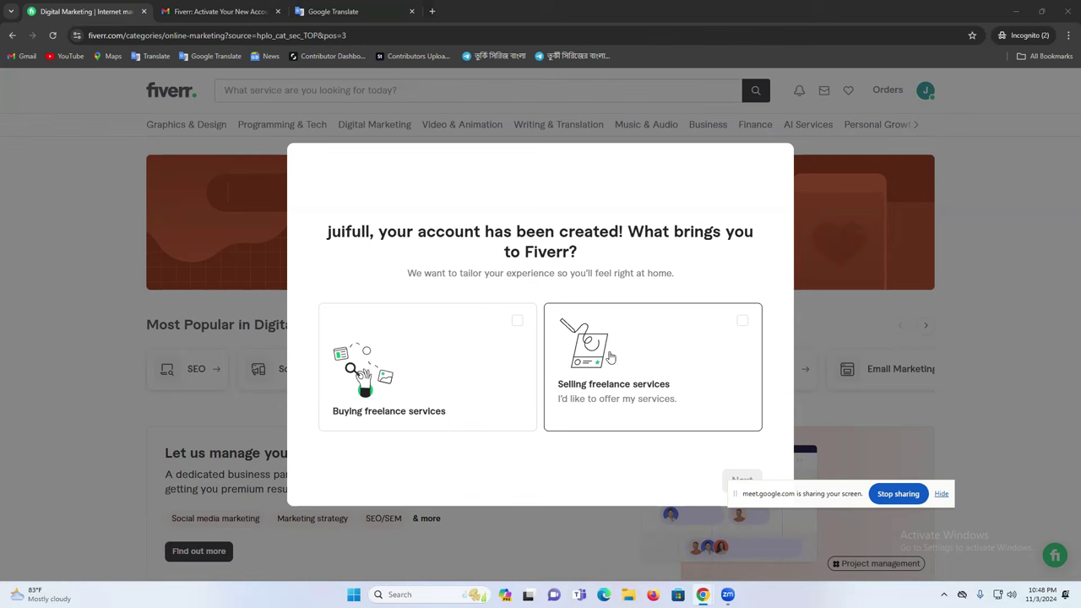
# - Answer onboarding as selling freelance services, then pick Solo freelancer as the freelancer type
pyautogui.click(612, 357)
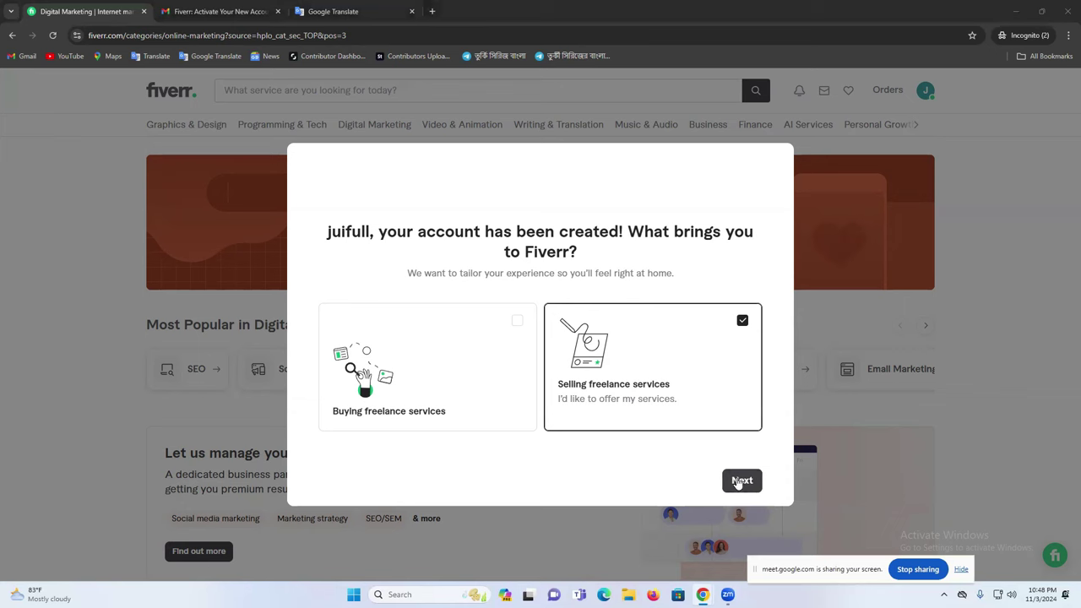
pyautogui.click(738, 482)
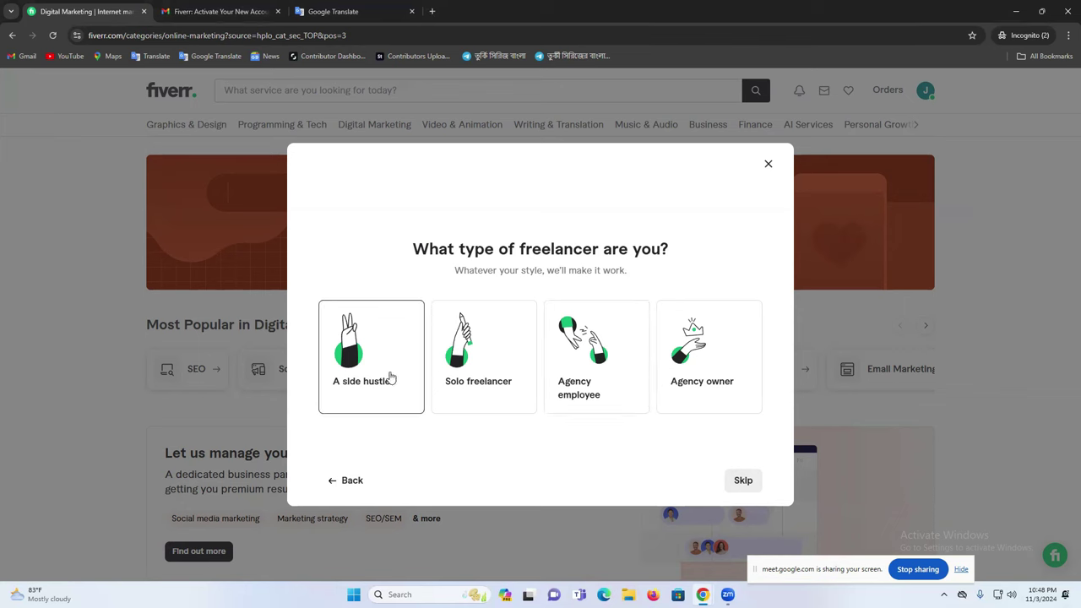
pyautogui.click(482, 353)
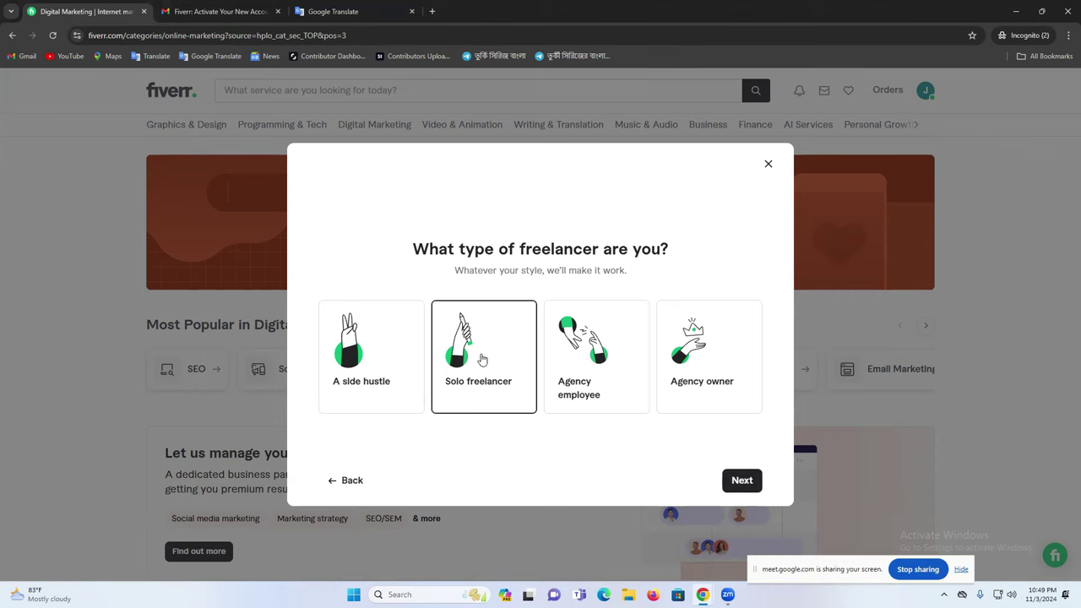
# - Give experience as Both online and offline, finish onboarding, and dismiss the next-steps screen
pyautogui.click(742, 481)
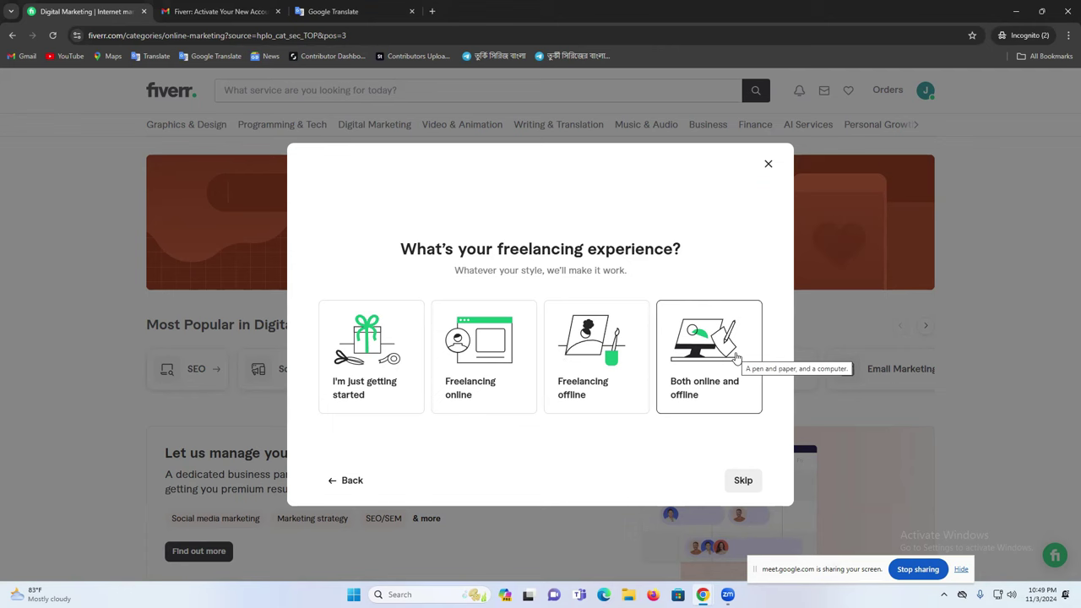
pyautogui.click(709, 348)
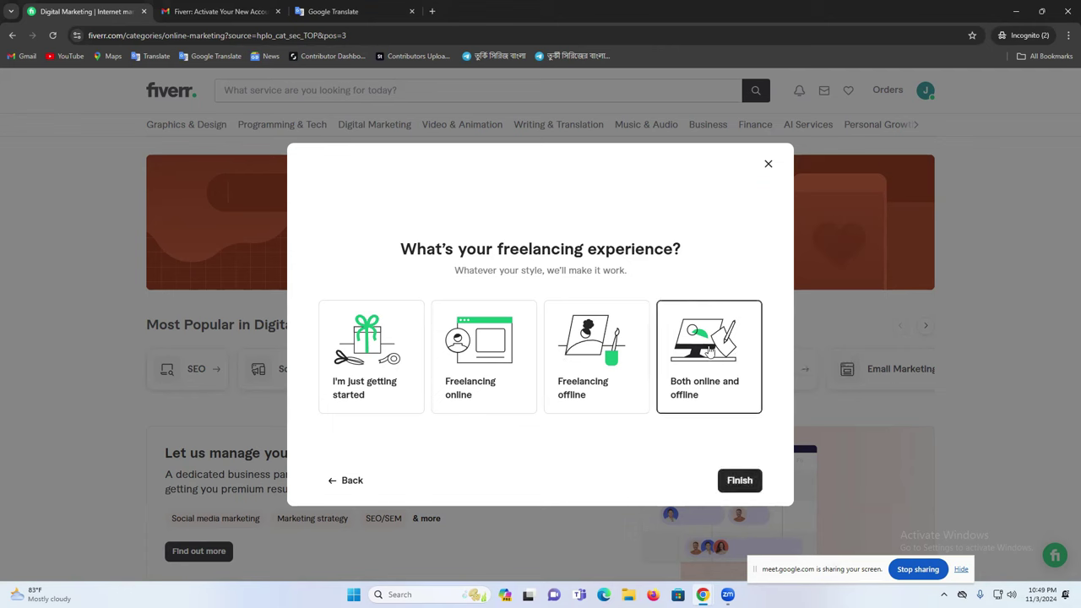
pyautogui.click(737, 485)
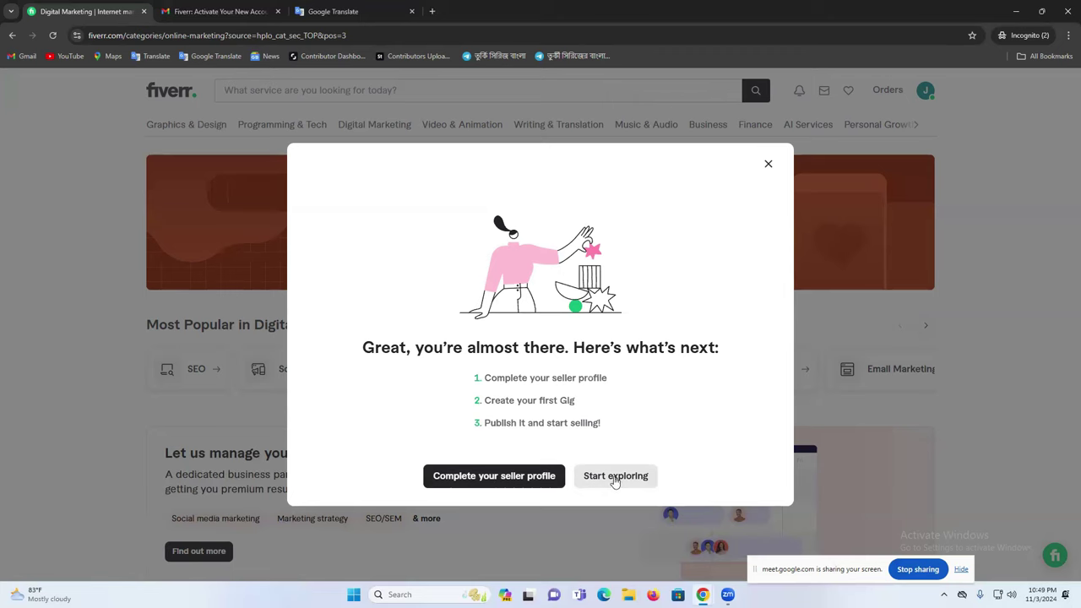
pyautogui.click(616, 478)
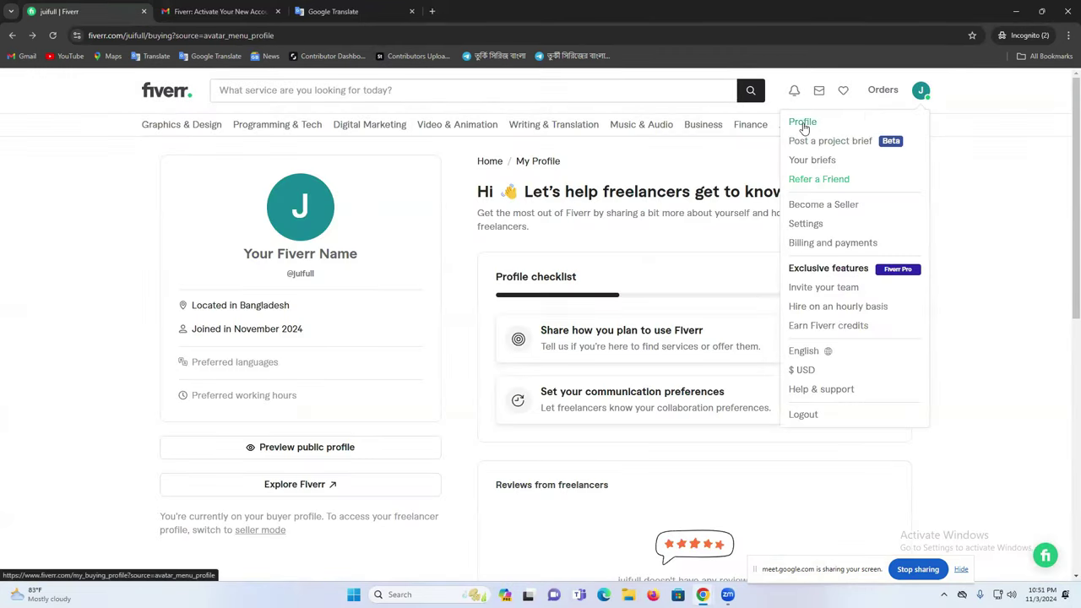
# - Go to the Start Selling page, look it over, and begin seller onboarding
pyautogui.click(824, 205)
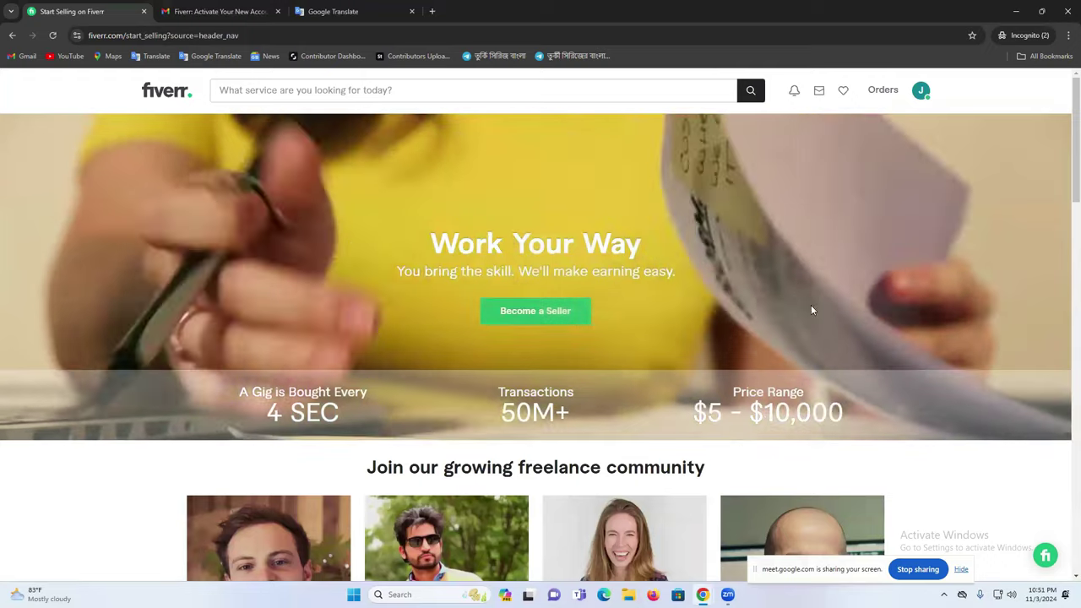
pyautogui.scroll(-3, 588, 242)
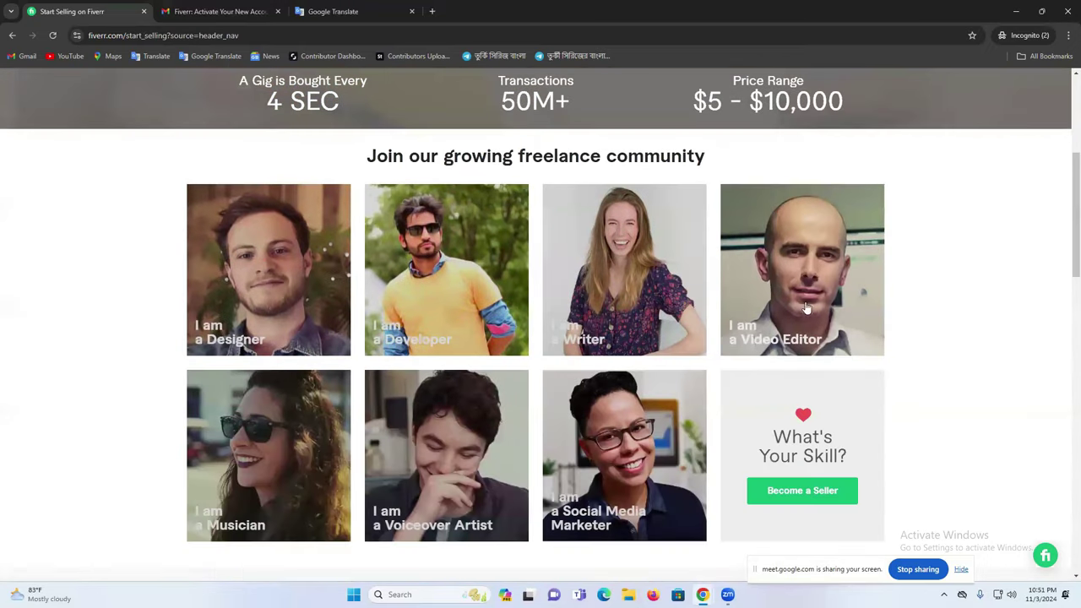
pyautogui.scroll(-1, 787, 435)
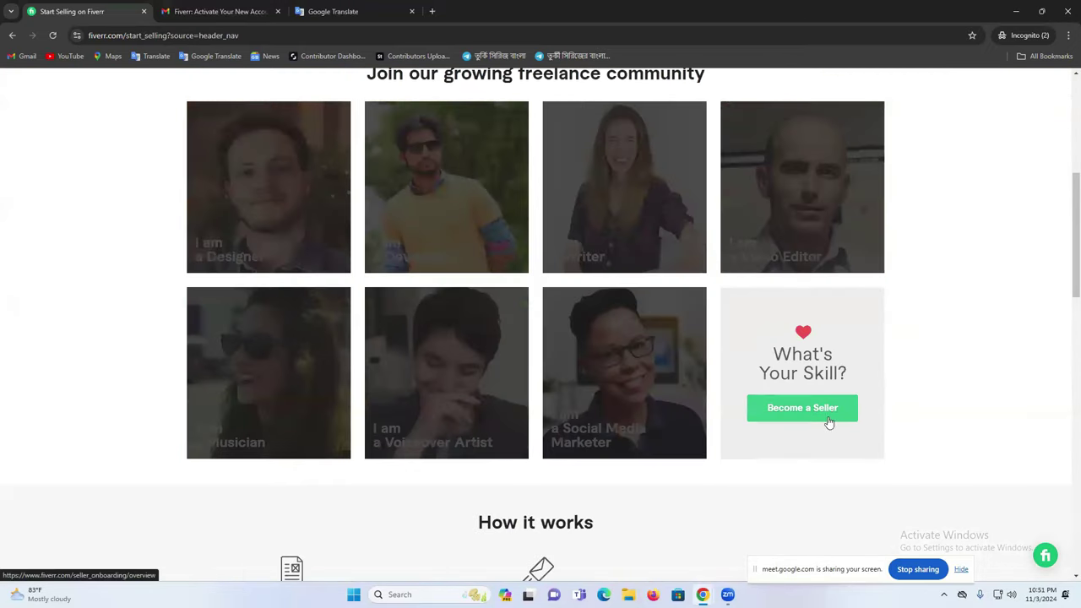
pyautogui.scroll(5, 826, 422)
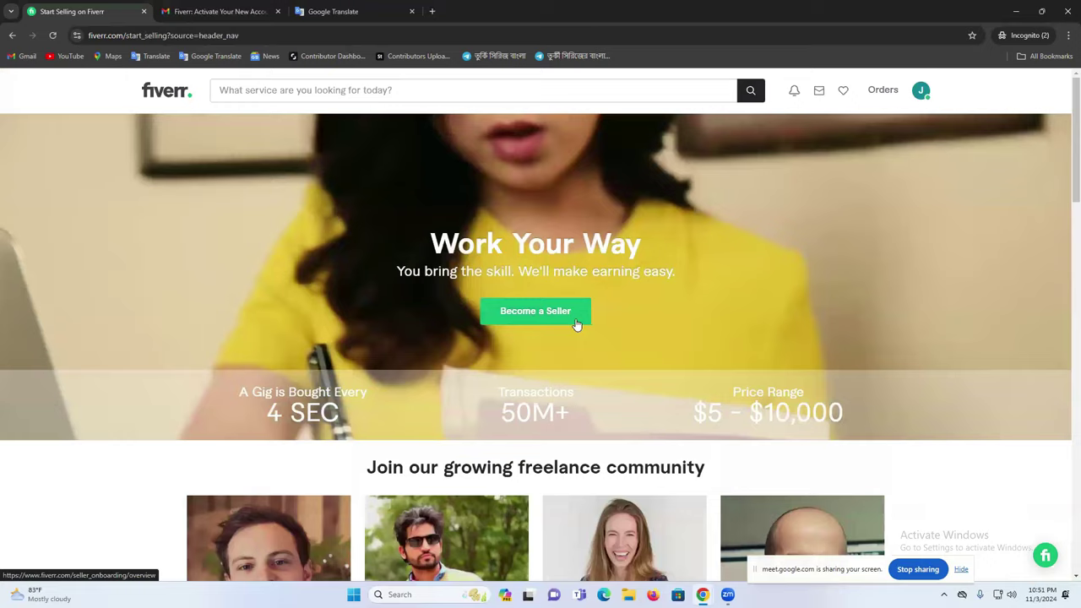
pyautogui.scroll(-3, 621, 309)
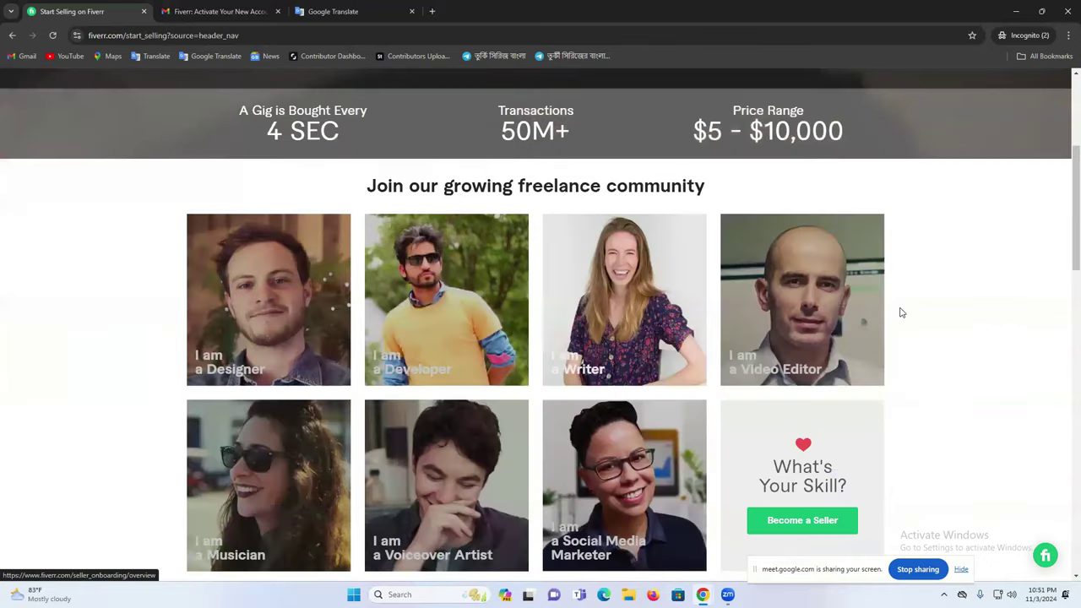
pyautogui.scroll(-2, 900, 309)
pyautogui.click(802, 295)
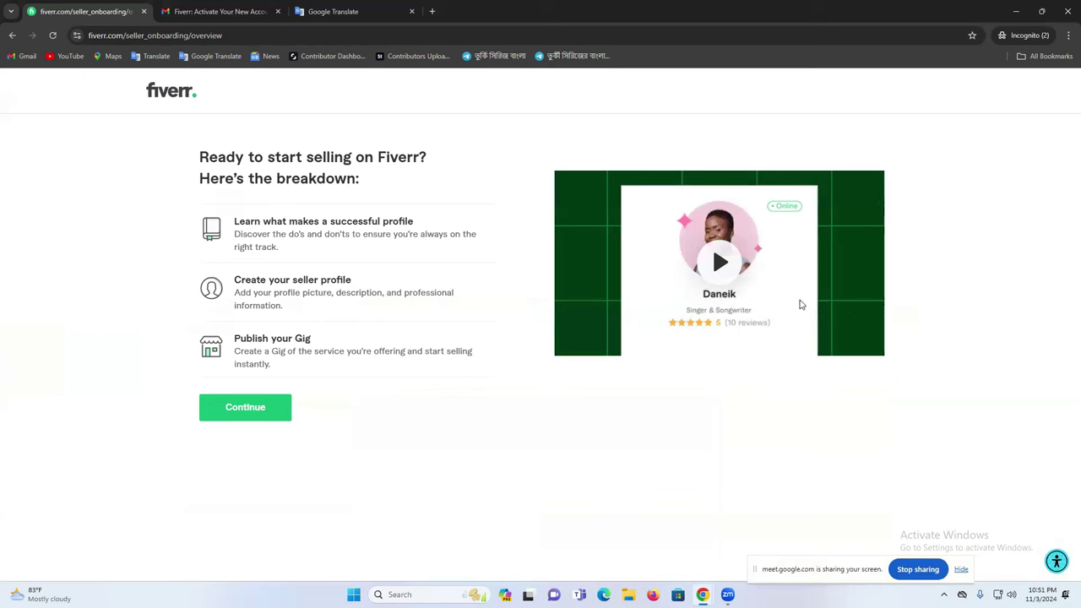
# - Return to the Start Selling page and launch Become a Seller onboarding again
pyautogui.click(10, 35)
pyautogui.scroll(4, 924, 104)
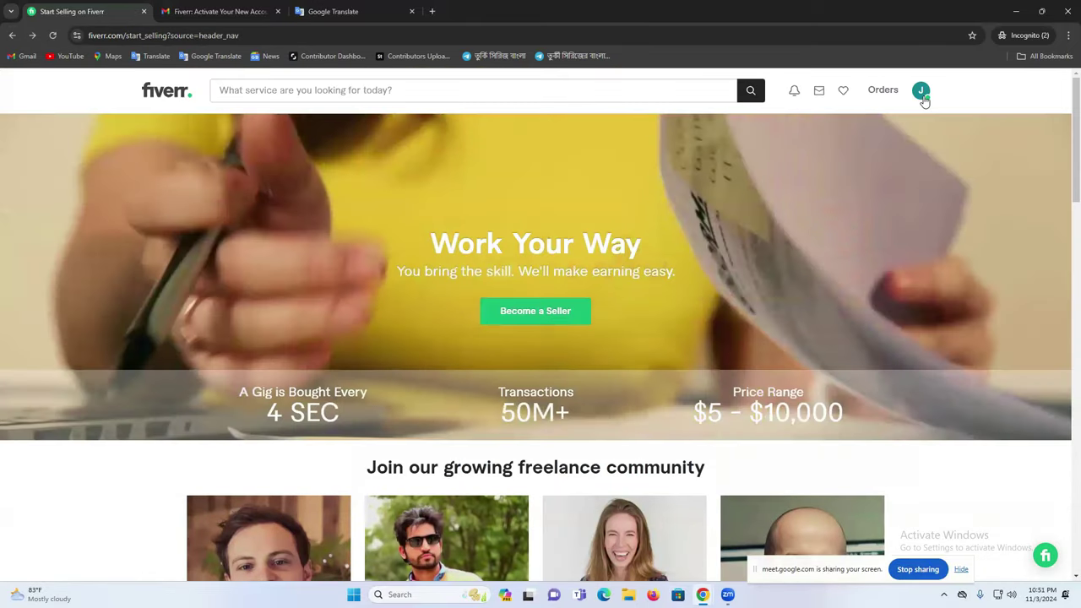
pyautogui.click(921, 91)
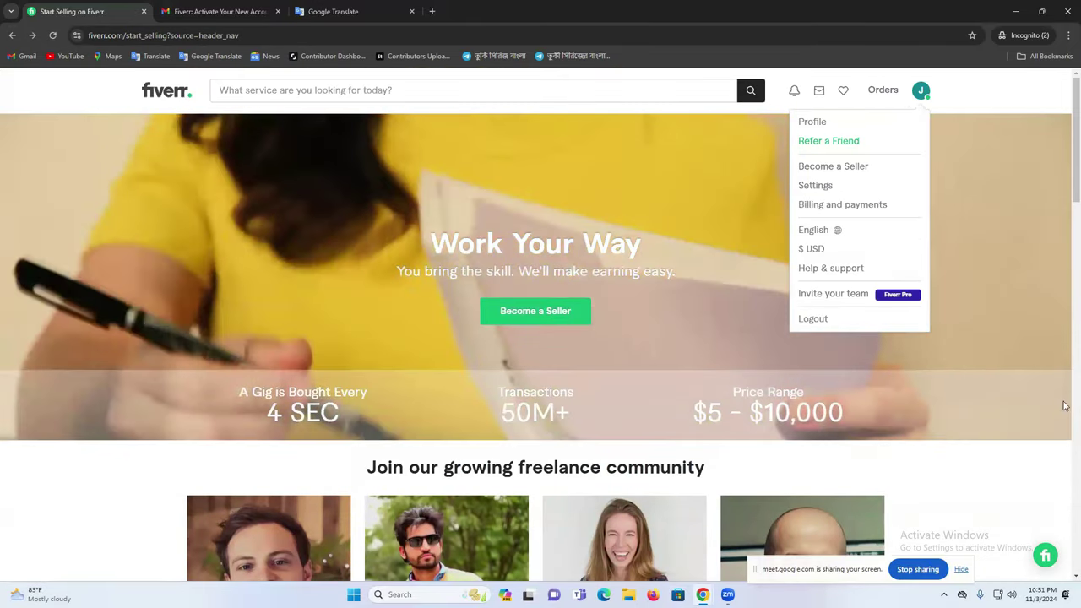
pyautogui.click(1011, 494)
pyautogui.scroll(-6, 813, 369)
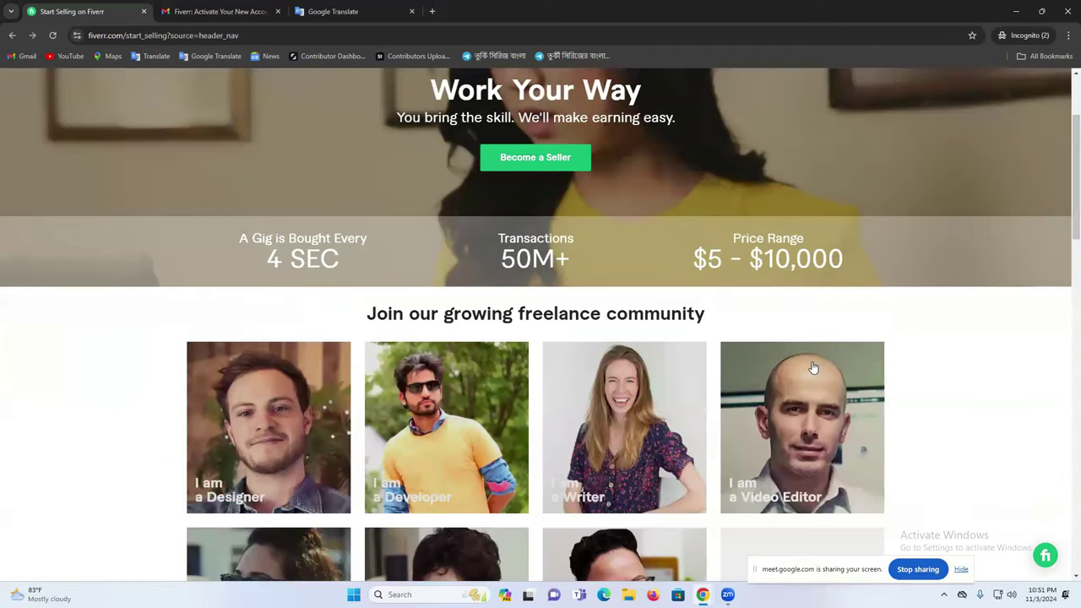
pyautogui.click(800, 297)
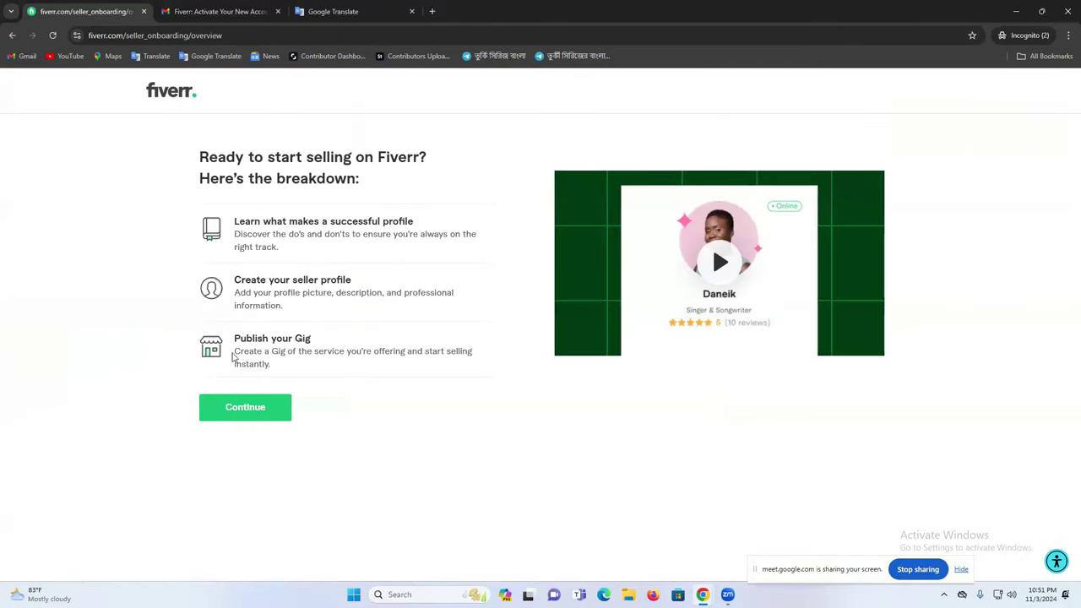
# - Continue past the profile tips and things-to-avoid pages to the Personal Info form
pyautogui.click(244, 405)
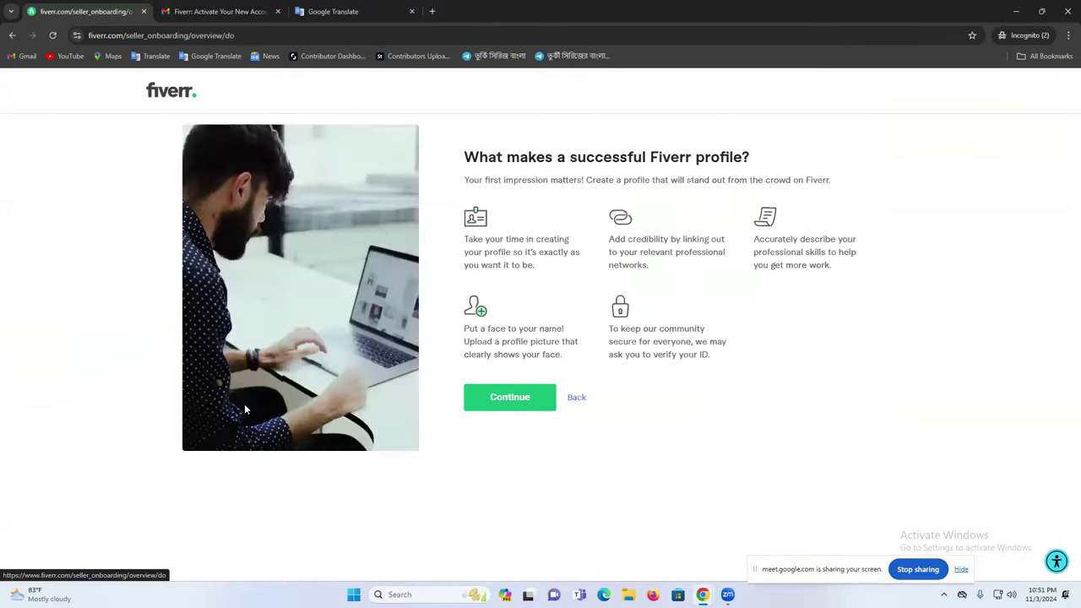
pyautogui.click(532, 402)
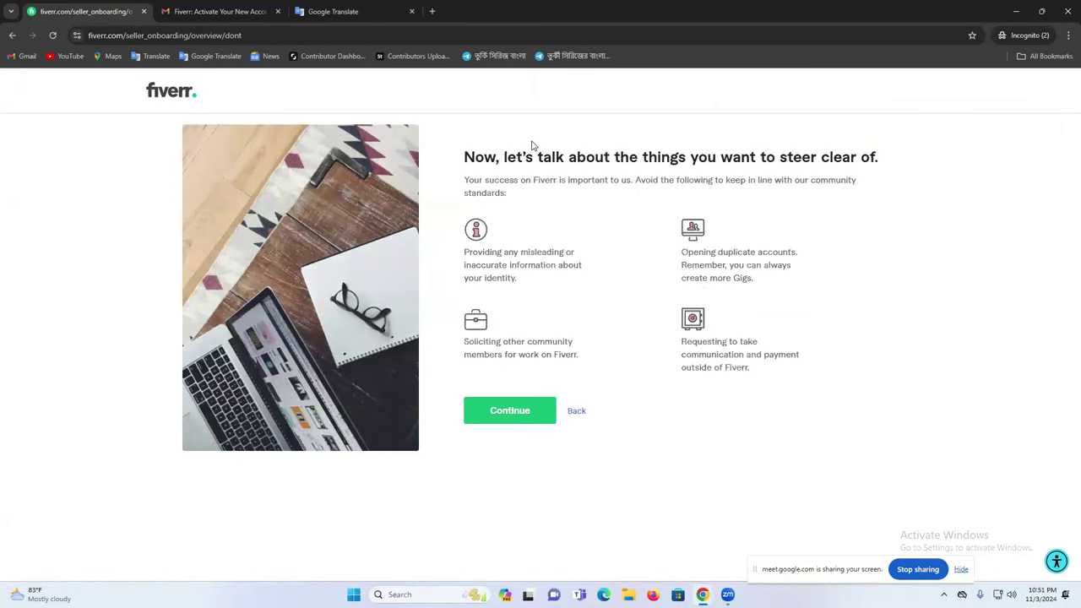
pyautogui.click(517, 418)
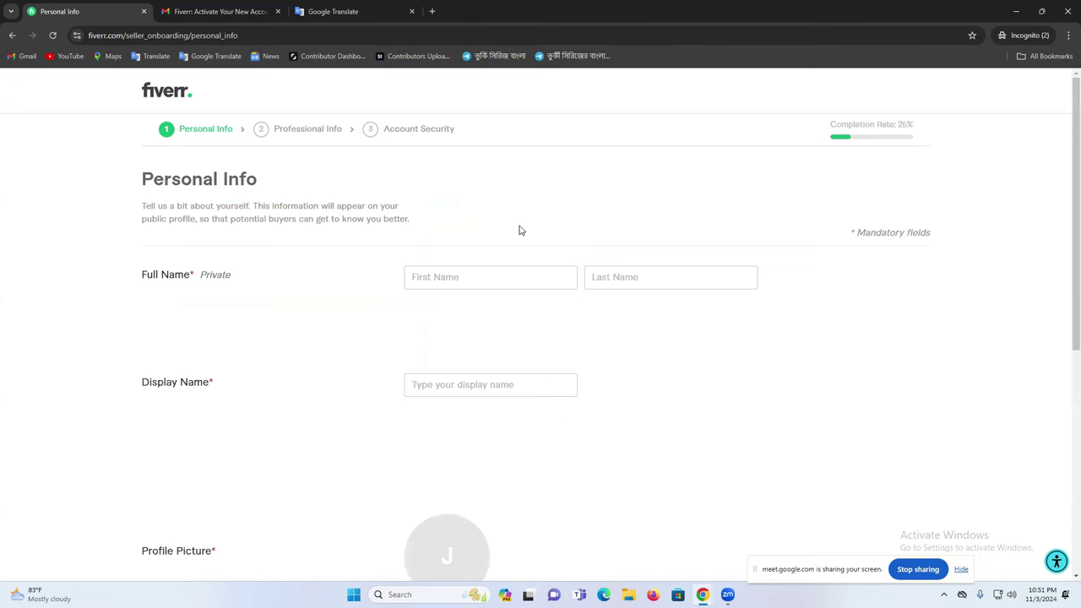
# - Enter the seller's first and last name in Full Name and let the display name fill
pyautogui.click(482, 278)
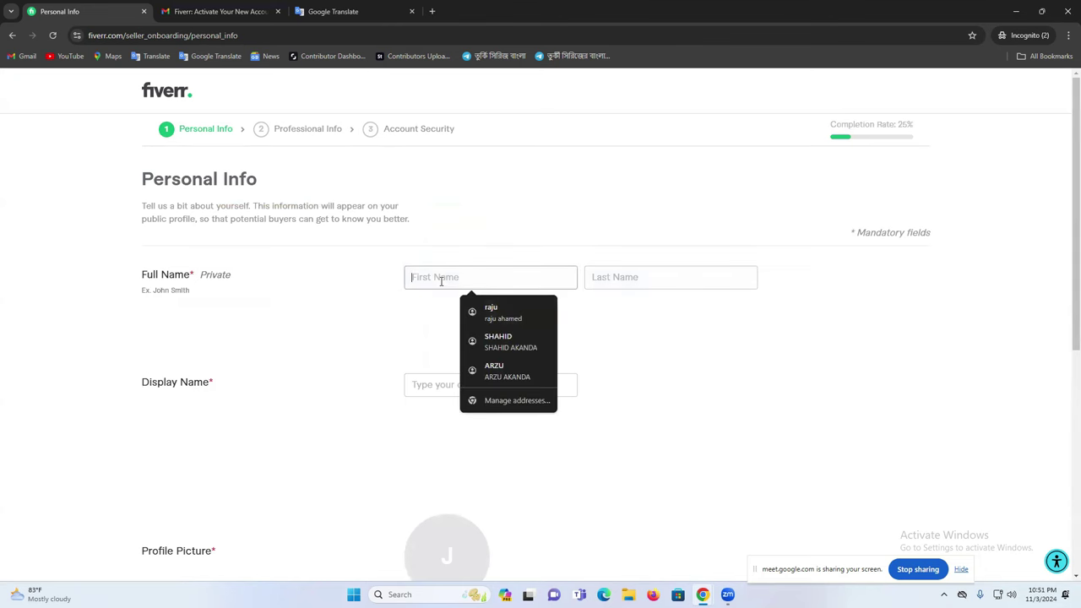
pyautogui.write('JUI')
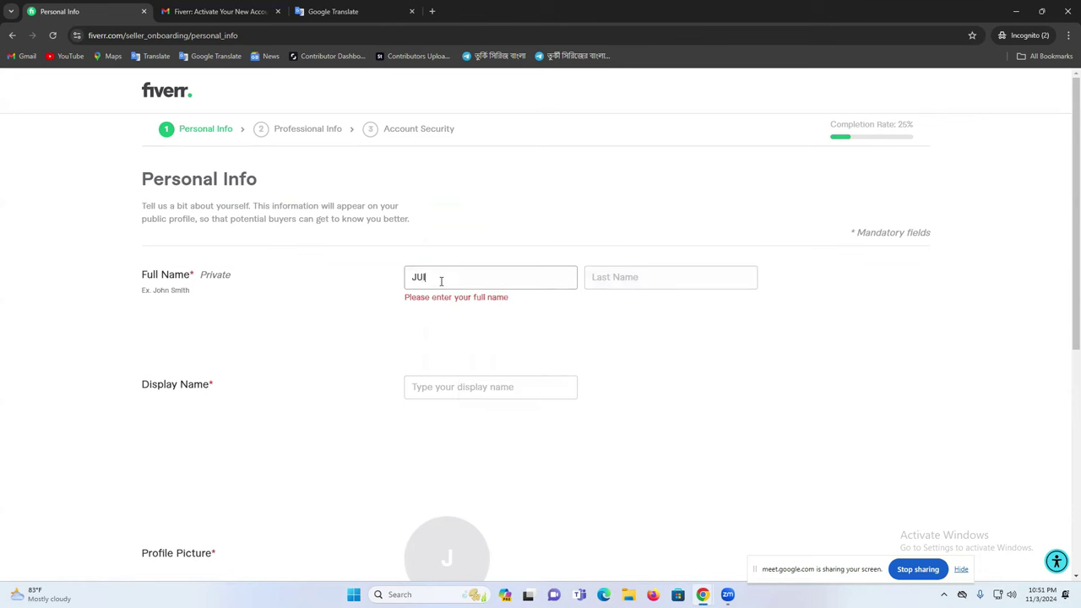
pyautogui.click(604, 278)
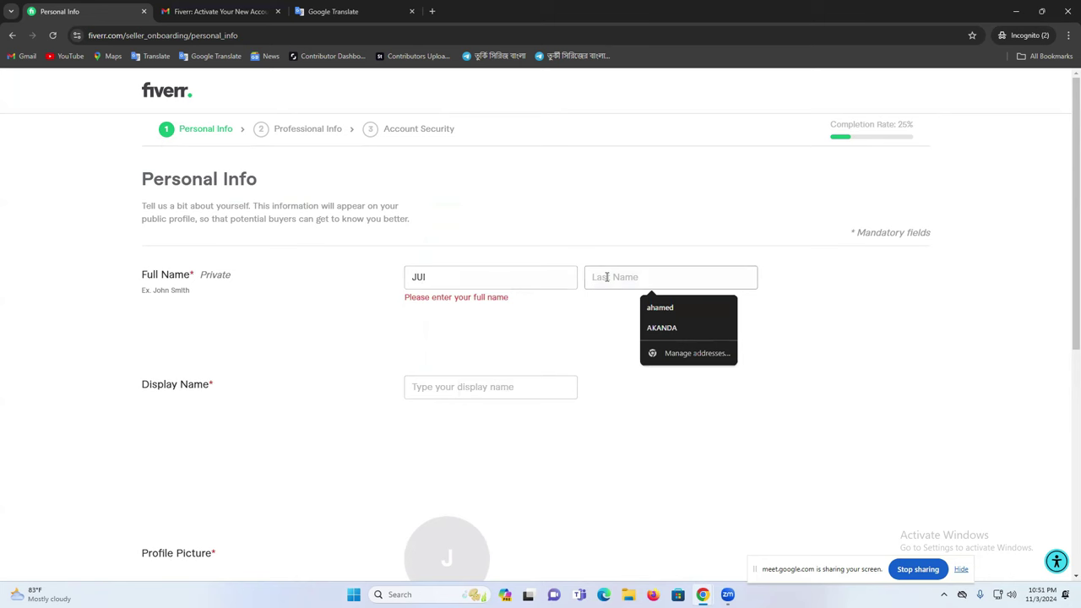
pyautogui.write('FULL')
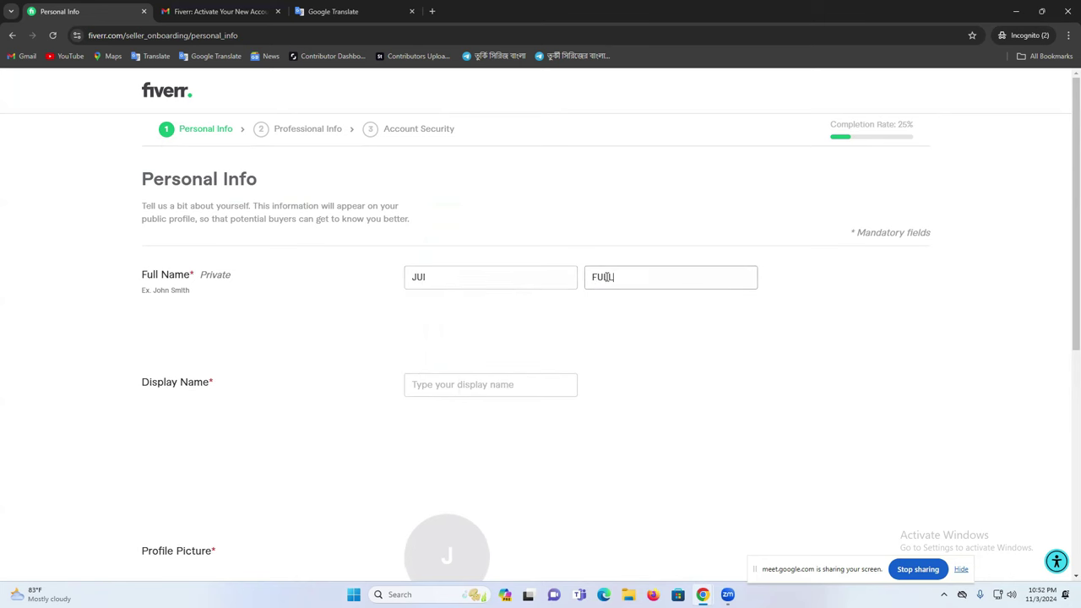
pyautogui.click(432, 386)
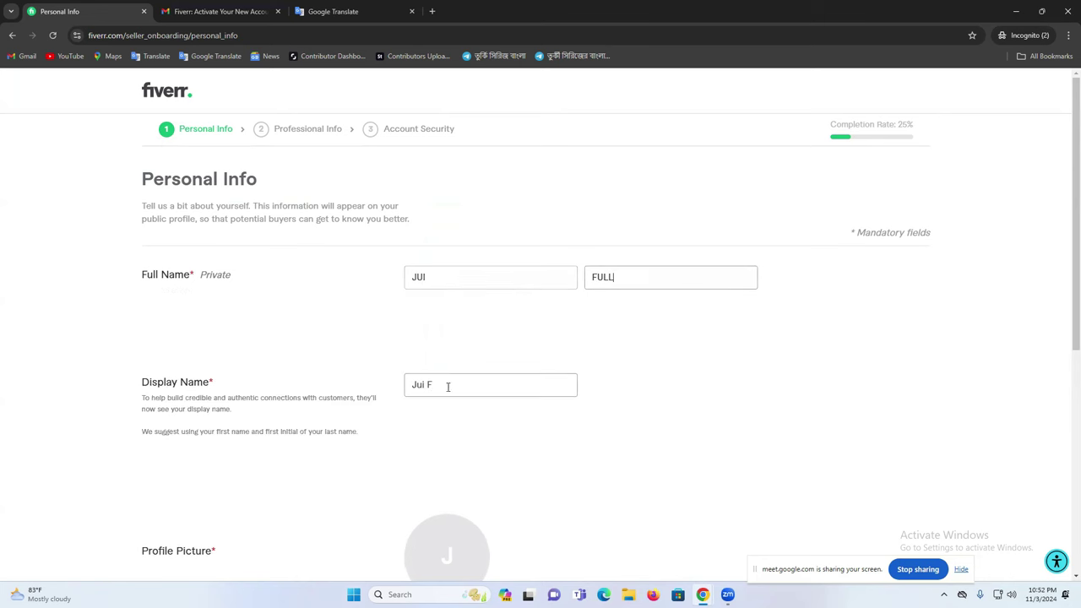
pyautogui.scroll(-3, 676, 321)
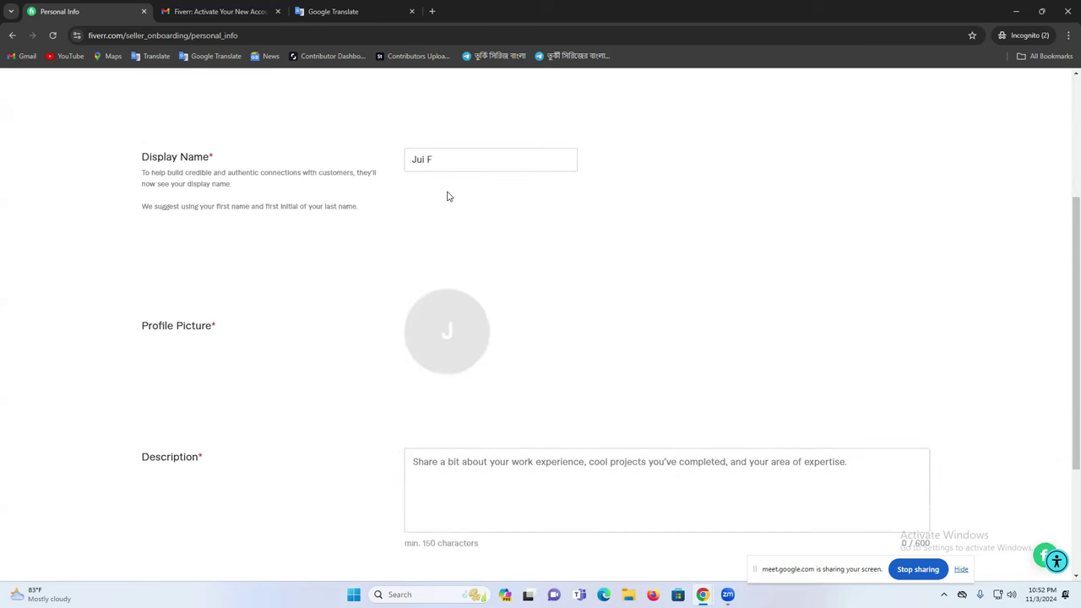
pyautogui.click(574, 98)
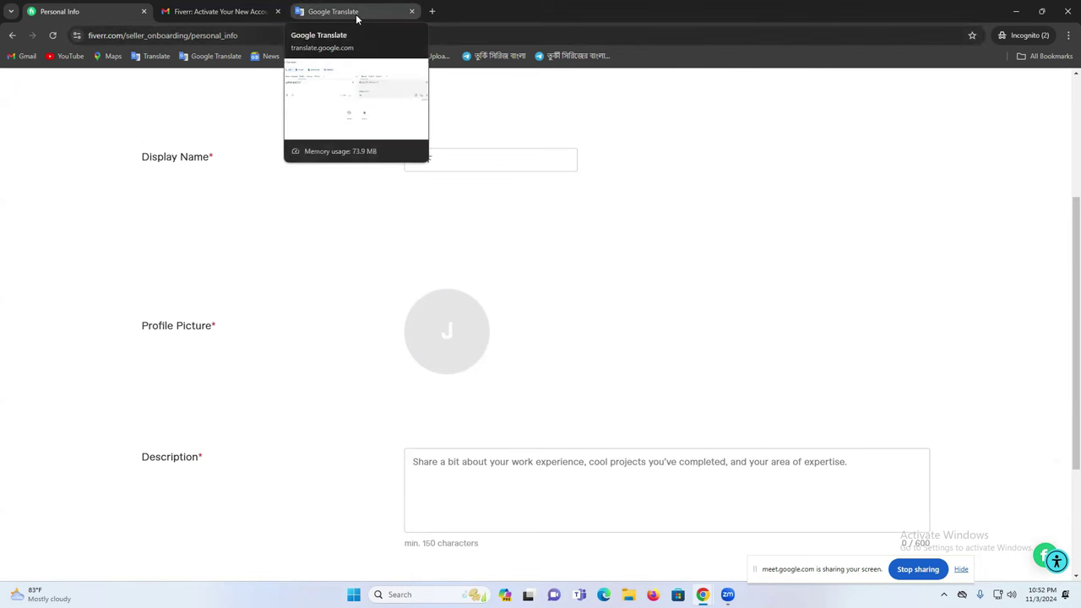
# - In Google Translate, remove the trailing digits and slashes and replace the @ with a name prefix
pyautogui.click(346, 11)
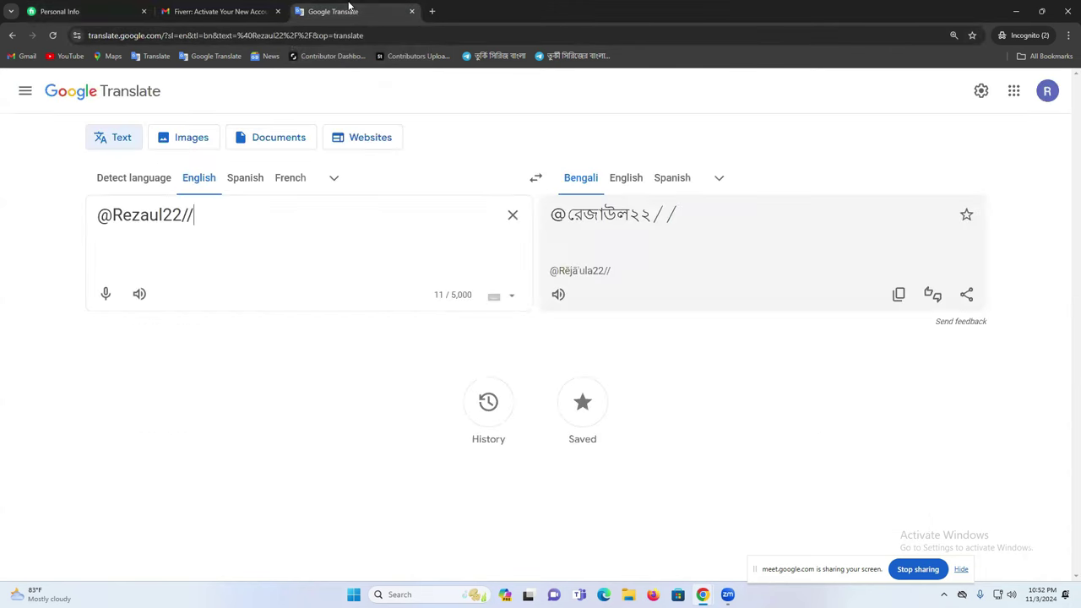
pyautogui.moveTo(164, 215); pyautogui.dragTo(229, 216)
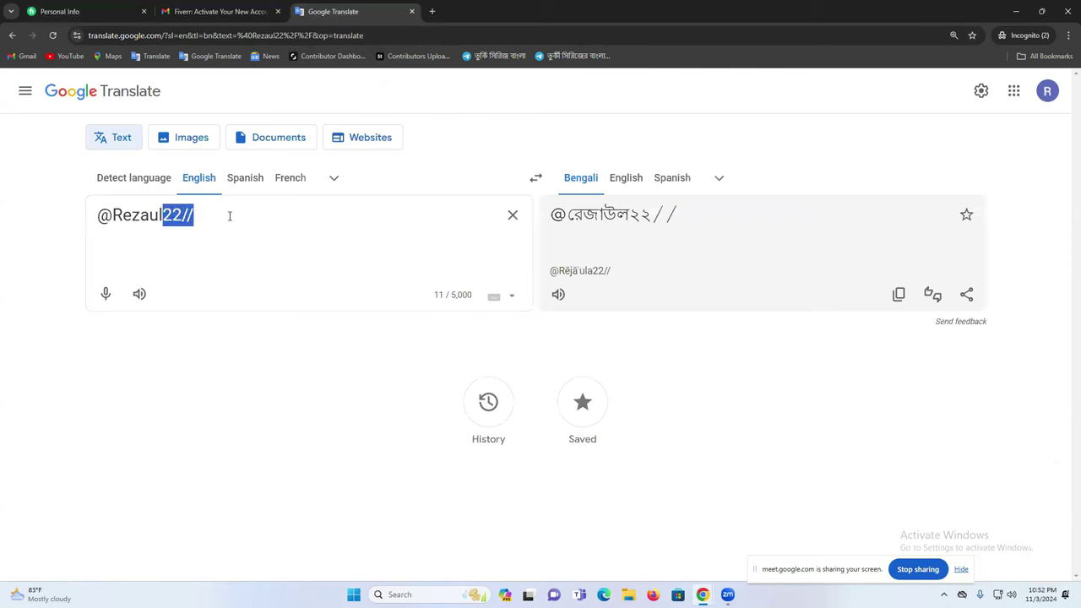
pyautogui.press('BackSpace')
pyautogui.moveTo(112, 216); pyautogui.dragTo(98, 216)
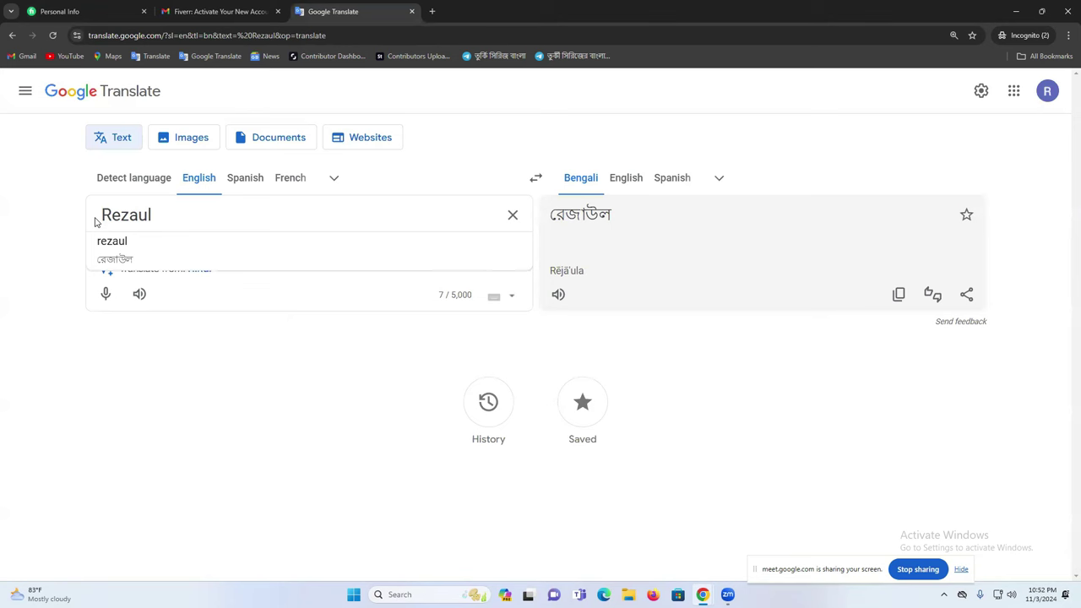
pyautogui.write('Md')
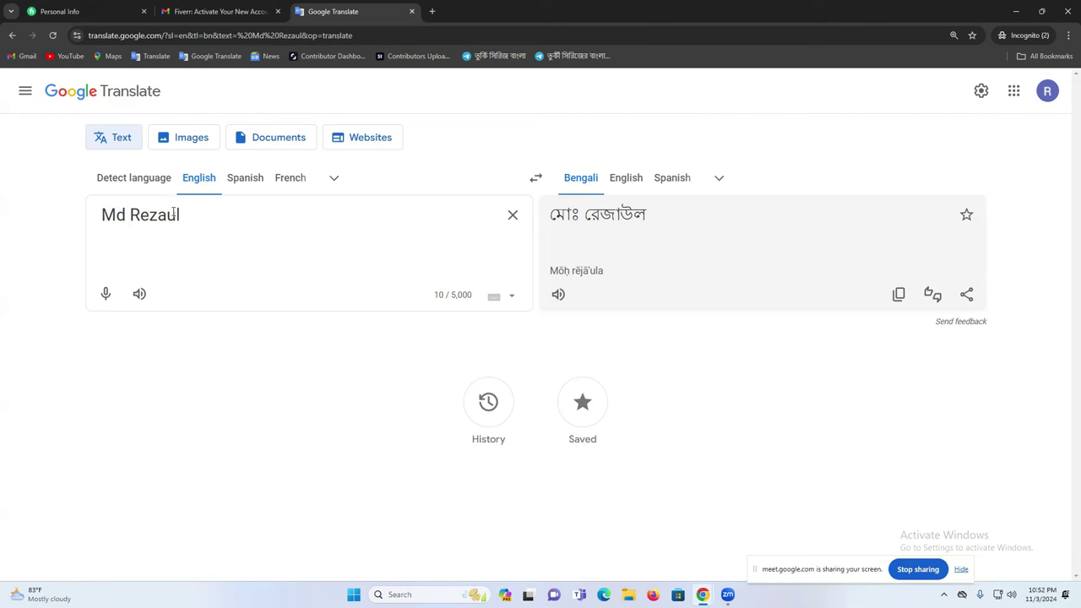
pyautogui.doubleClick(148, 216)
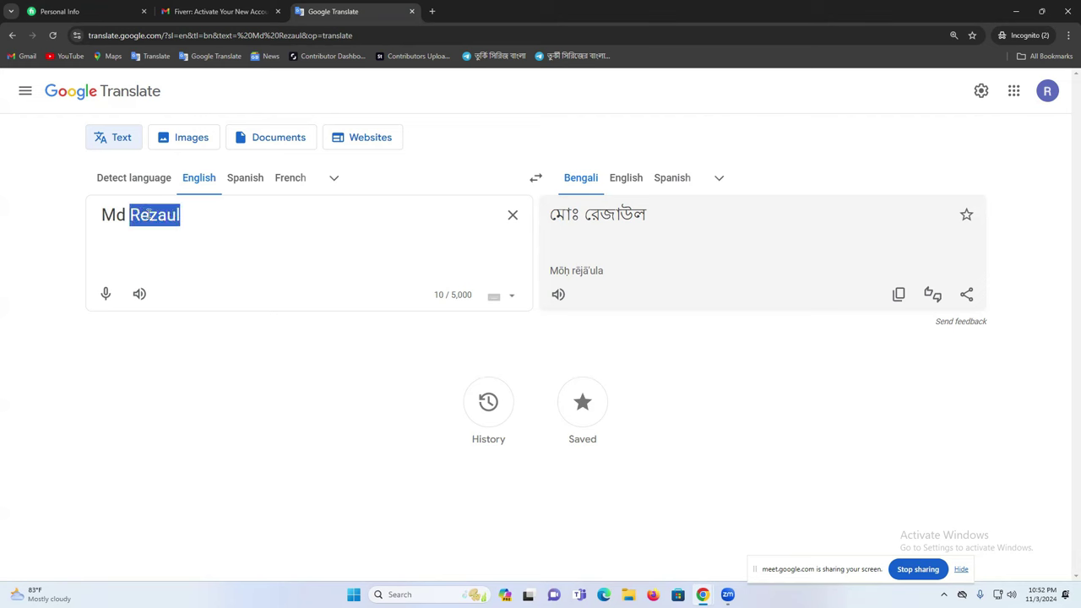
pyautogui.click(204, 215)
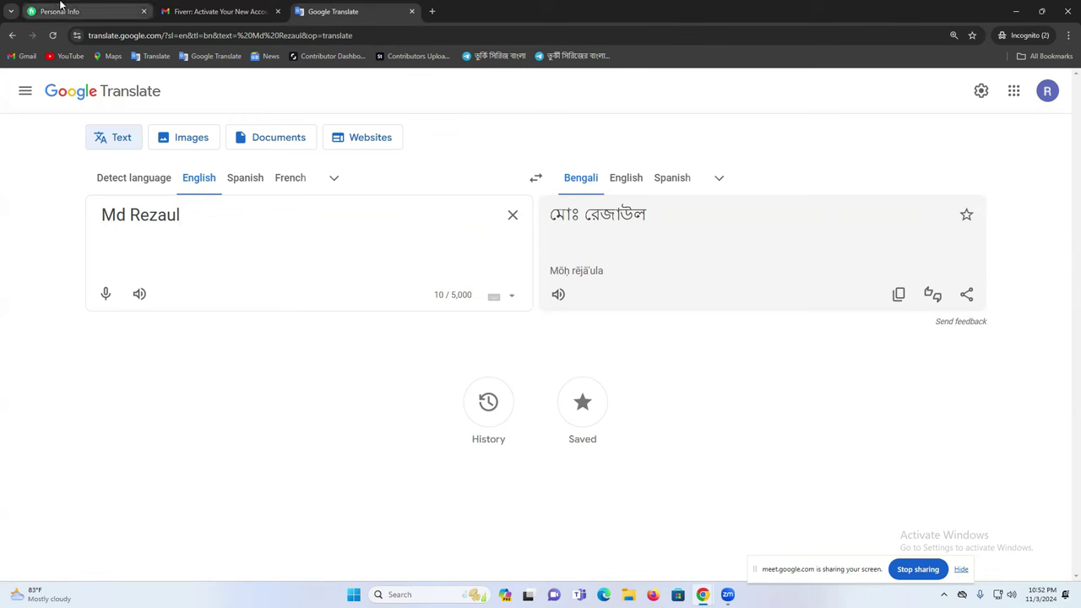
pyautogui.click(245, 11)
# - Review the Fiverr Personal Info form, then open a fourth blank incognito tab
pyautogui.click(76, 11)
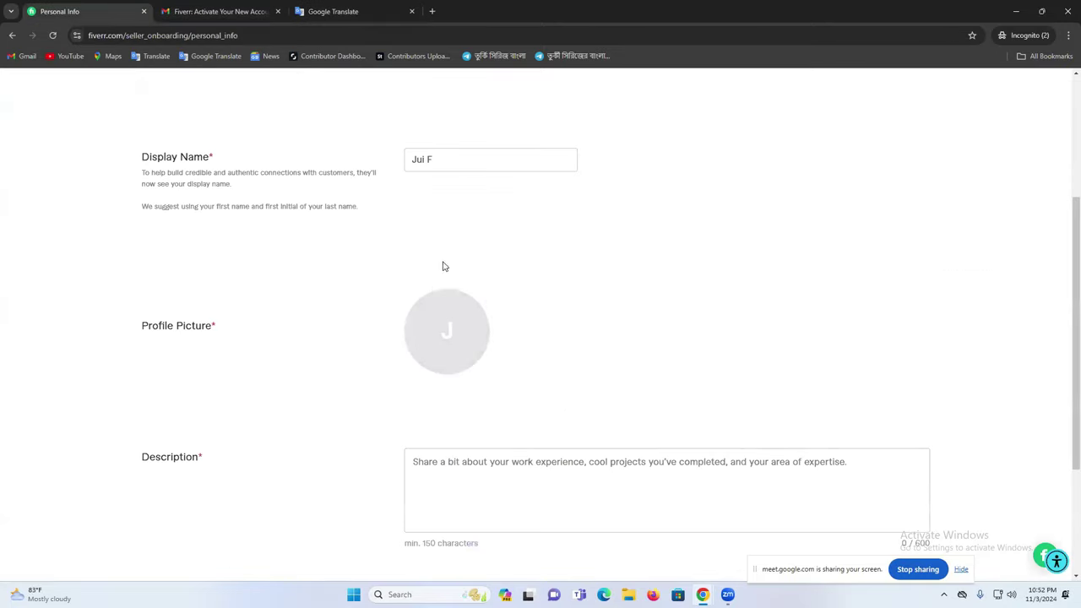
pyautogui.scroll(-2, 475, 435)
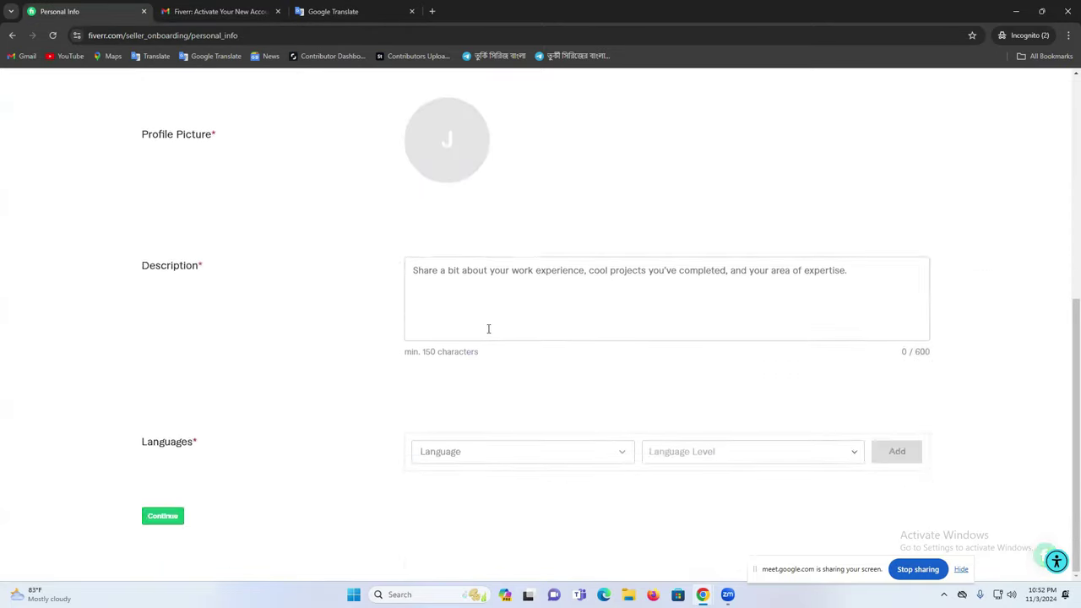
pyautogui.scroll(3, 487, 328)
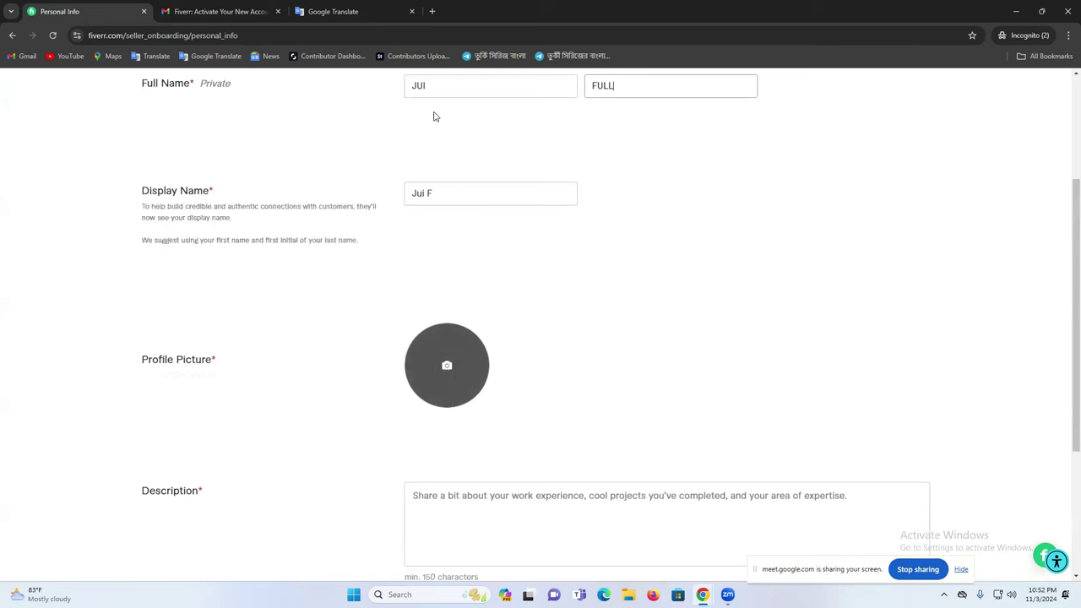
pyautogui.click(432, 11)
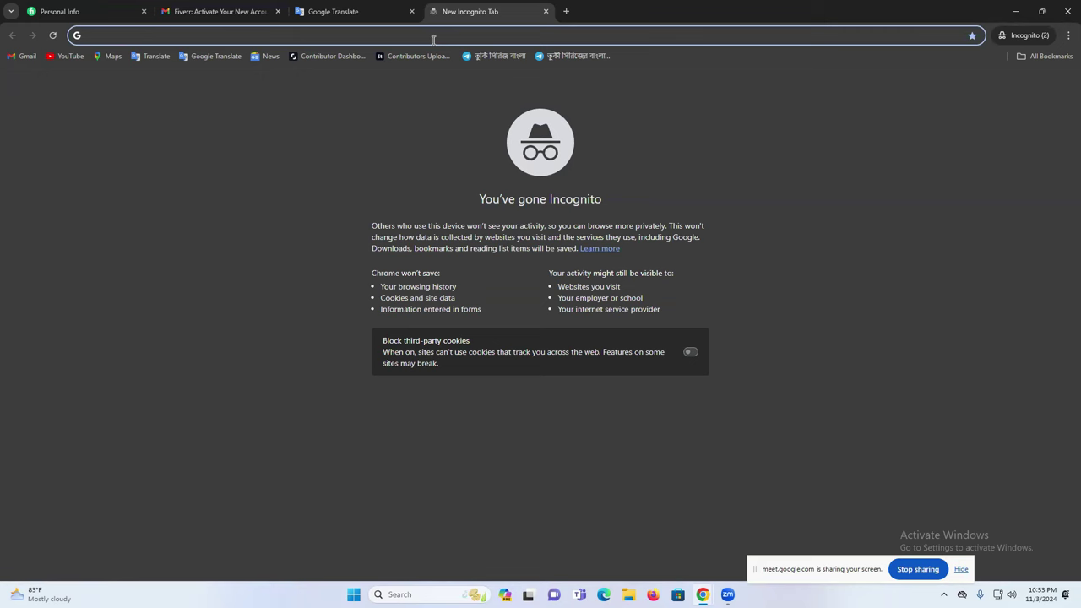
# - Search Google for 'business man photo', correcting the misspelled 'buiness'
pyautogui.write('bu')
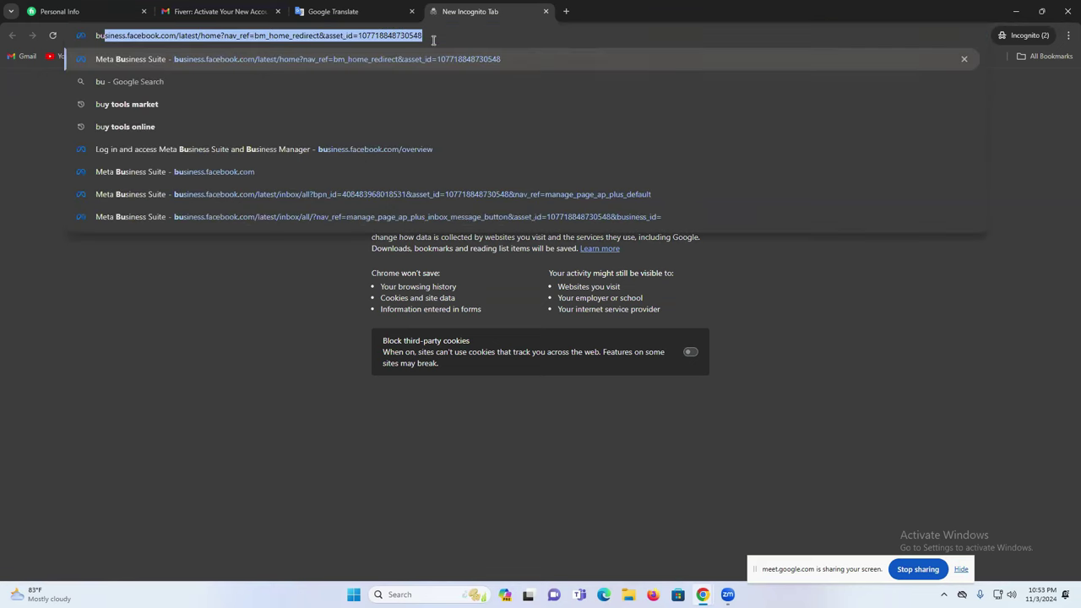
pyautogui.write('iness')
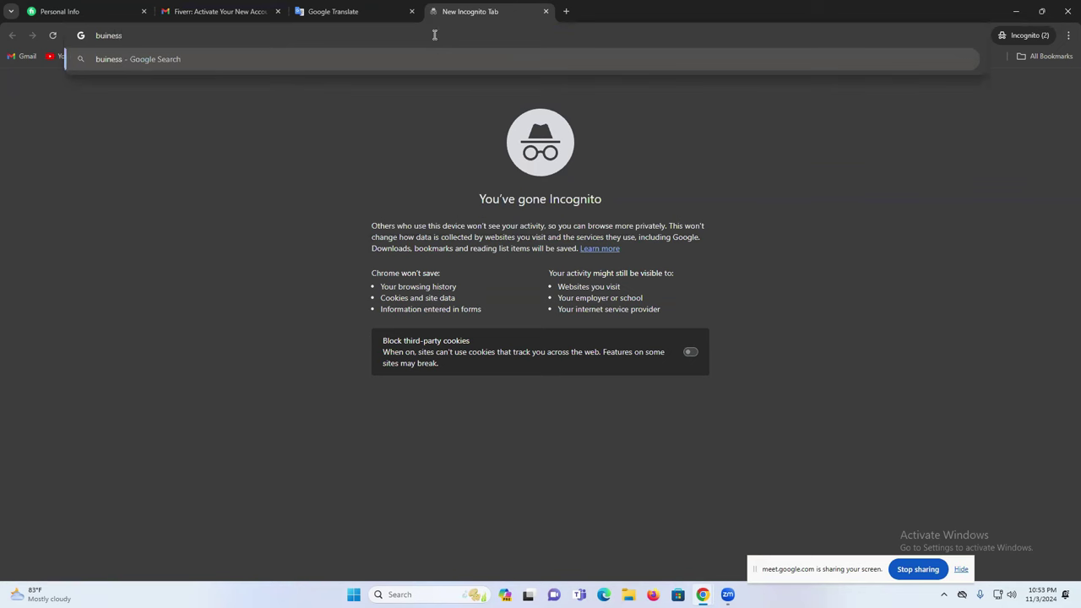
pyautogui.click(105, 35)
pyautogui.write('s')
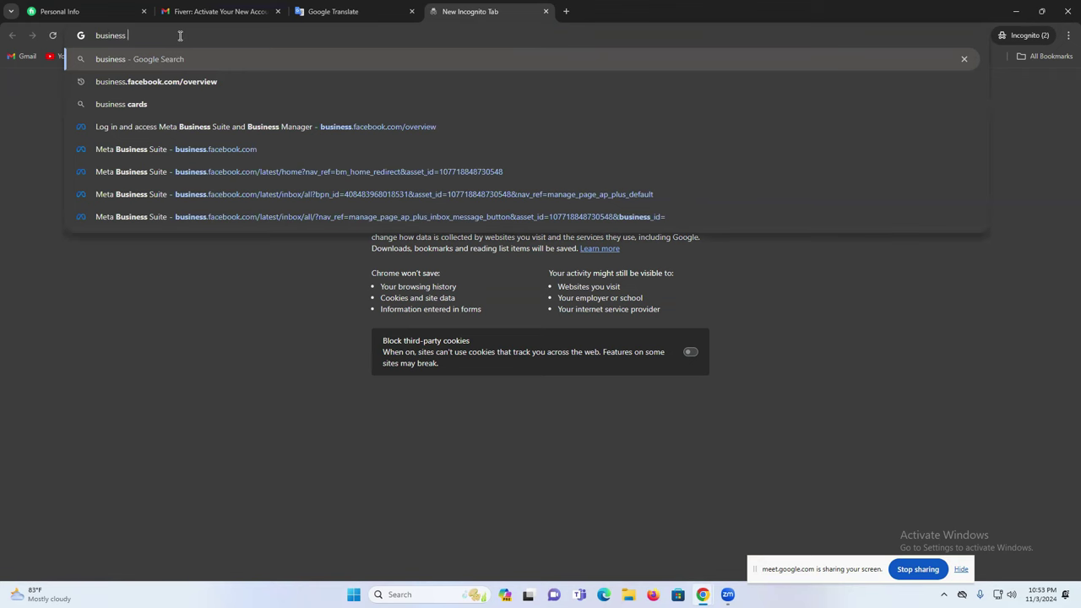
pyautogui.write(' man')
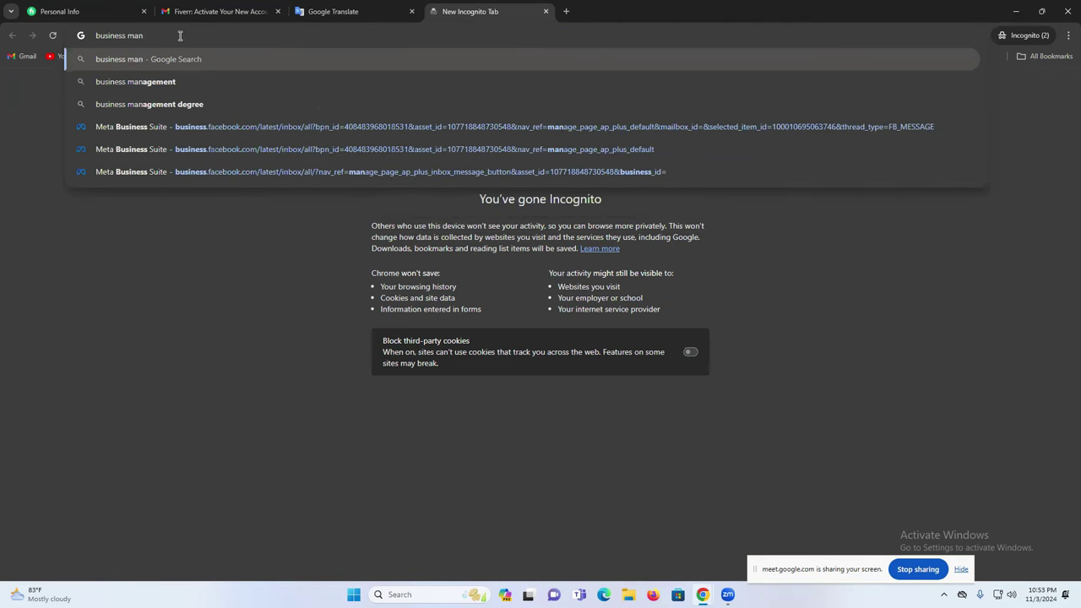
pyautogui.write(' pho')
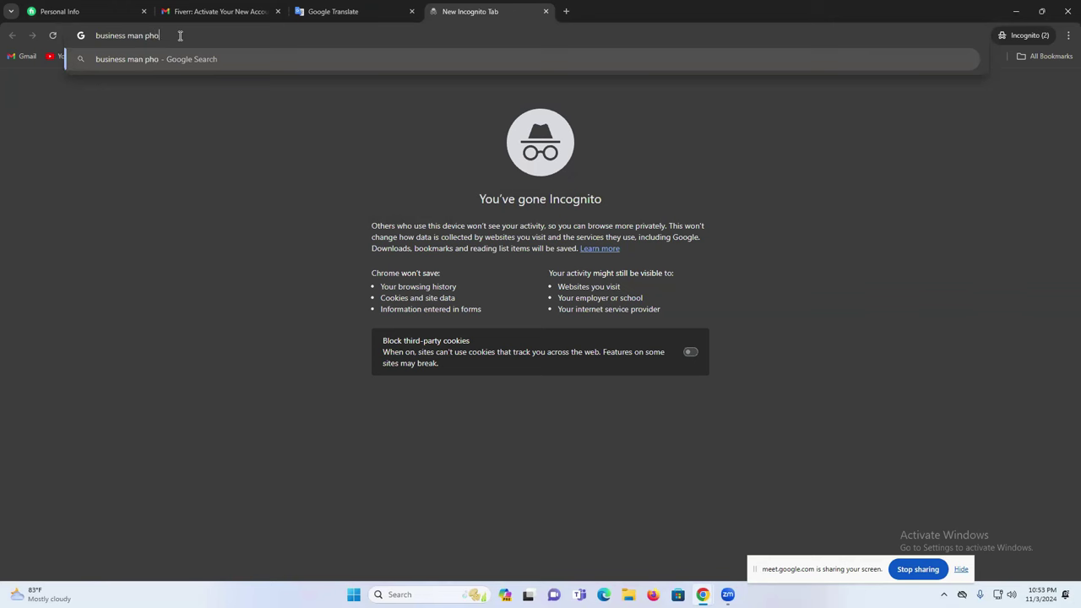
pyautogui.write('to')
pyautogui.press('Return')
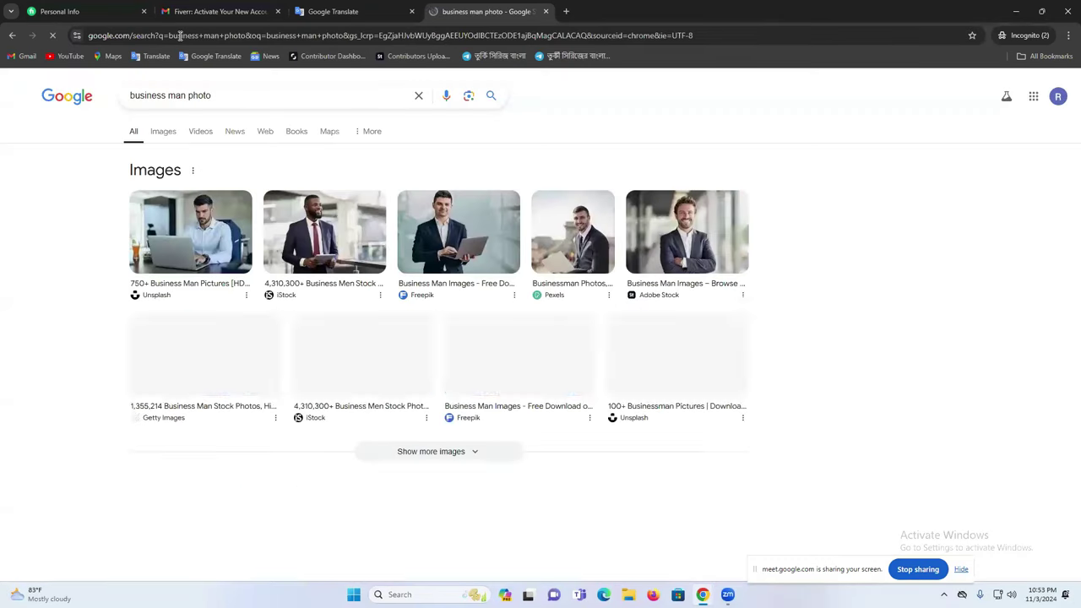
# - Switch to image results and preview the PNGEgg business man PNG
pyautogui.click(165, 139)
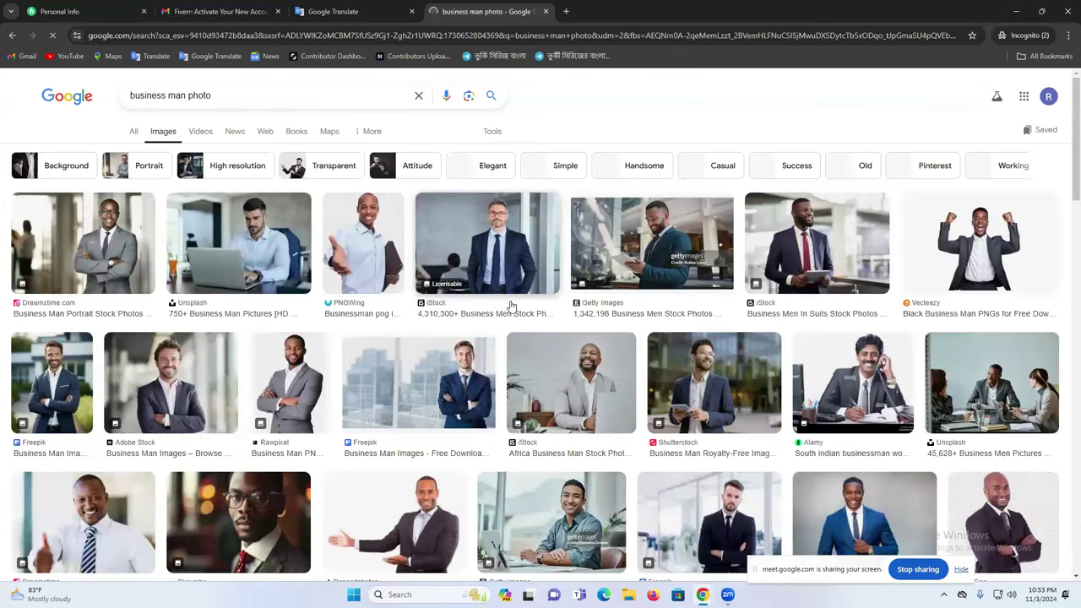
pyautogui.scroll(-2, 657, 441)
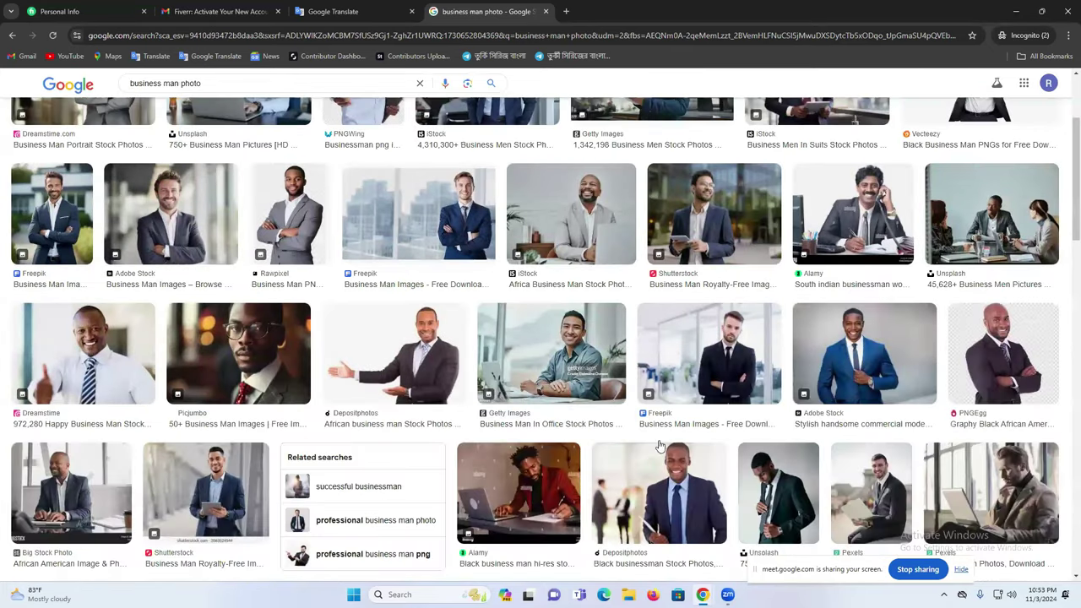
pyautogui.scroll(-2, 875, 471)
pyautogui.click(874, 471)
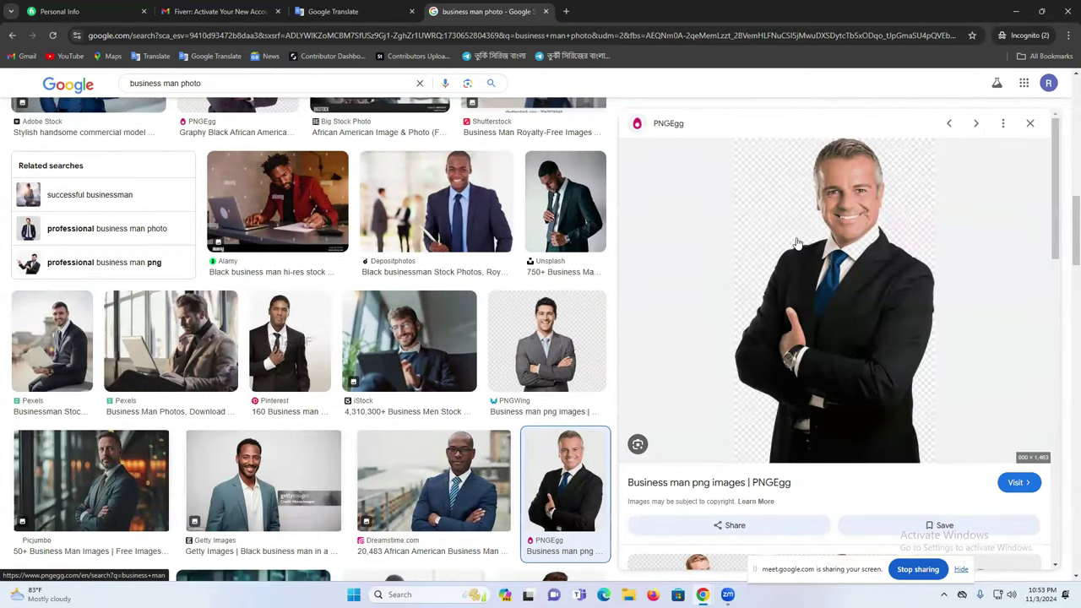
pyautogui.scroll(-1, 747, 411)
pyautogui.scroll(-1, 748, 411)
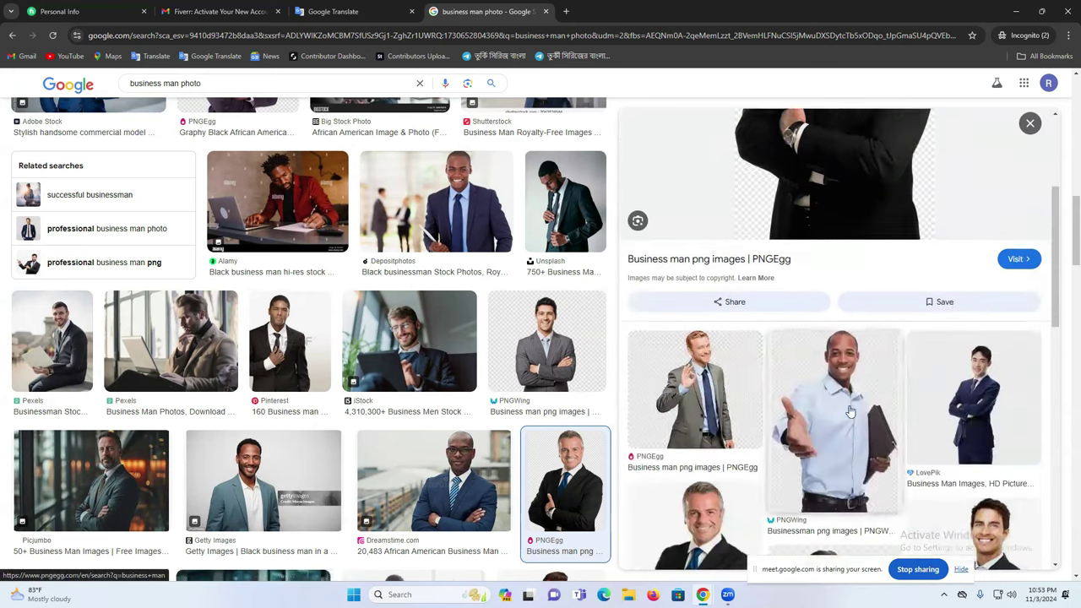
pyautogui.scroll(3, 849, 214)
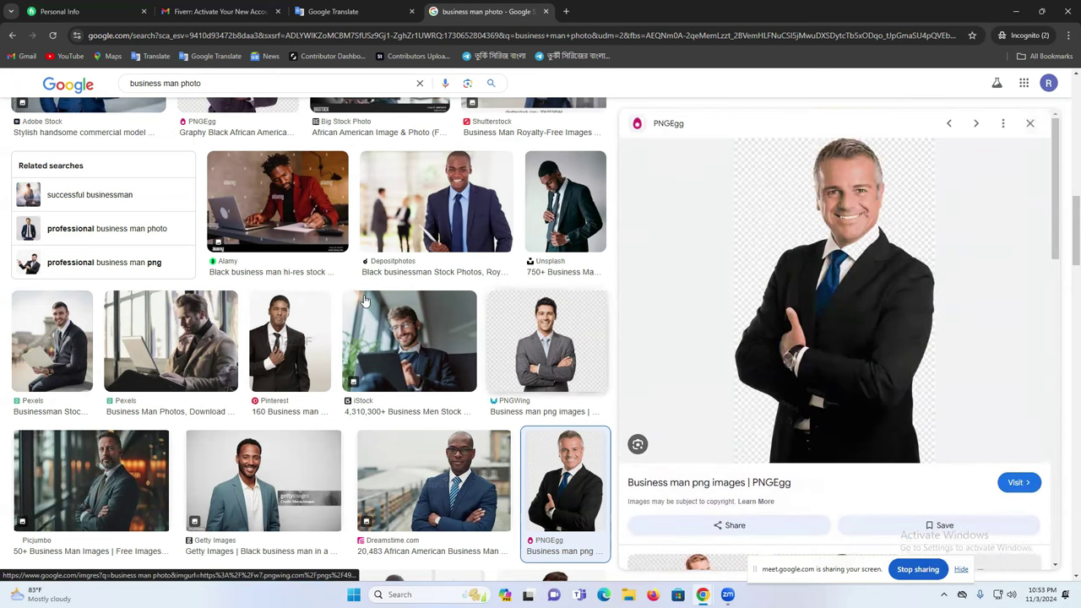
pyautogui.scroll(-5, 330, 326)
pyautogui.scroll(-2, 330, 327)
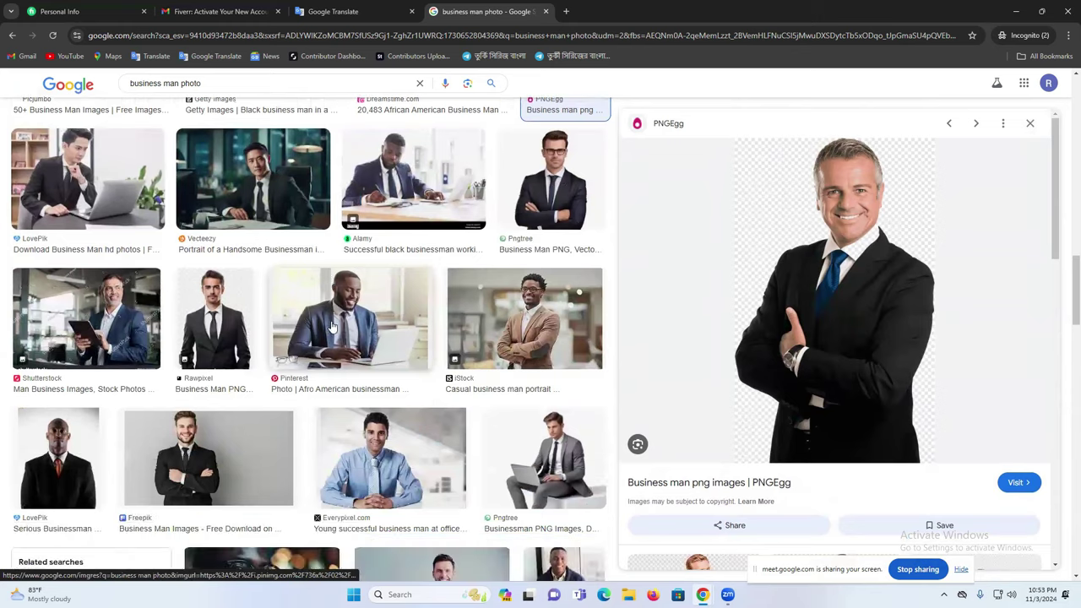
# - Preview the Freepik, Vecteezy and Shutterstock business man images
pyautogui.click(221, 393)
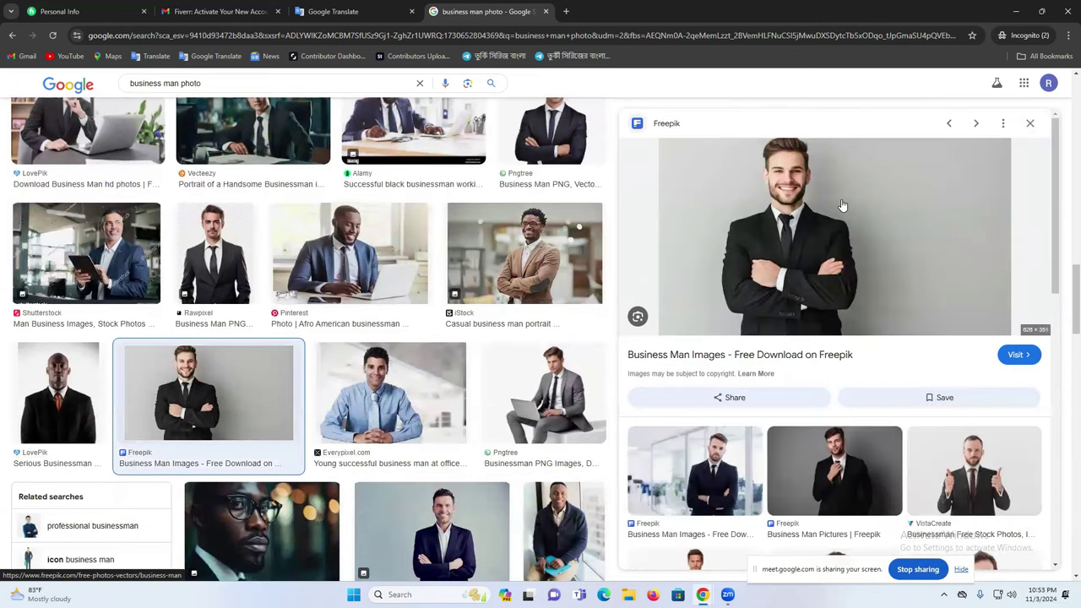
pyautogui.scroll(-2, 863, 461)
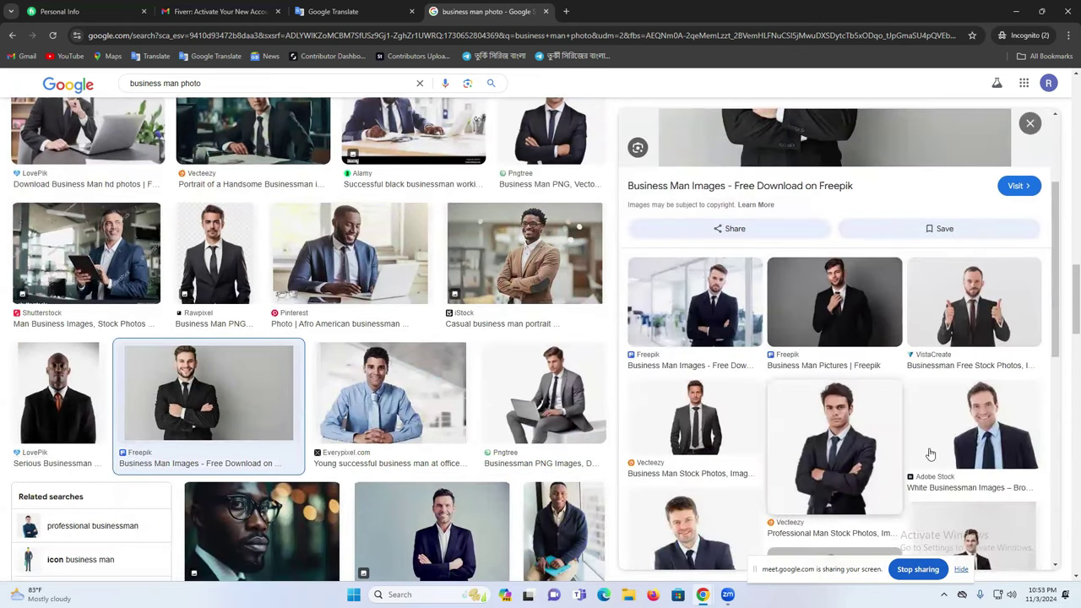
pyautogui.scroll(-1, 709, 365)
pyautogui.click(708, 365)
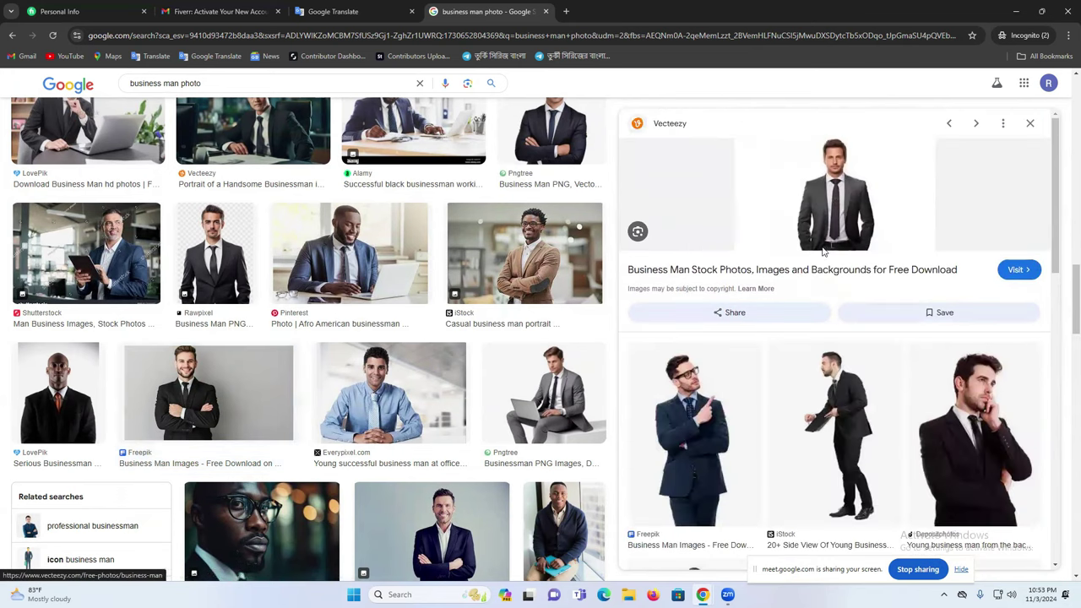
pyautogui.scroll(-5, 894, 368)
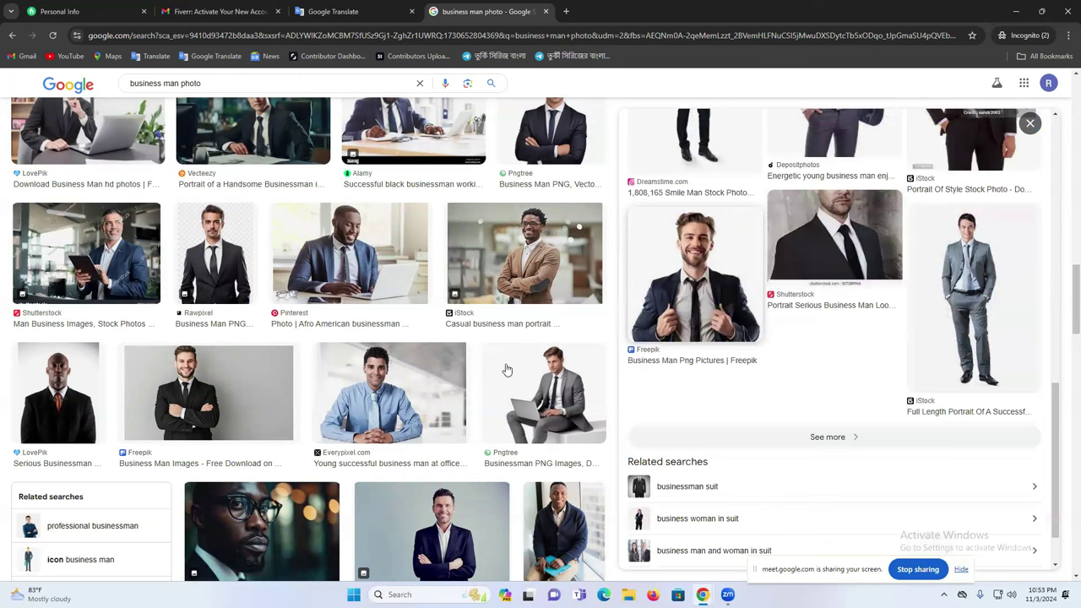
pyautogui.scroll(-4, 507, 365)
pyautogui.scroll(-3, 508, 365)
pyautogui.click(561, 262)
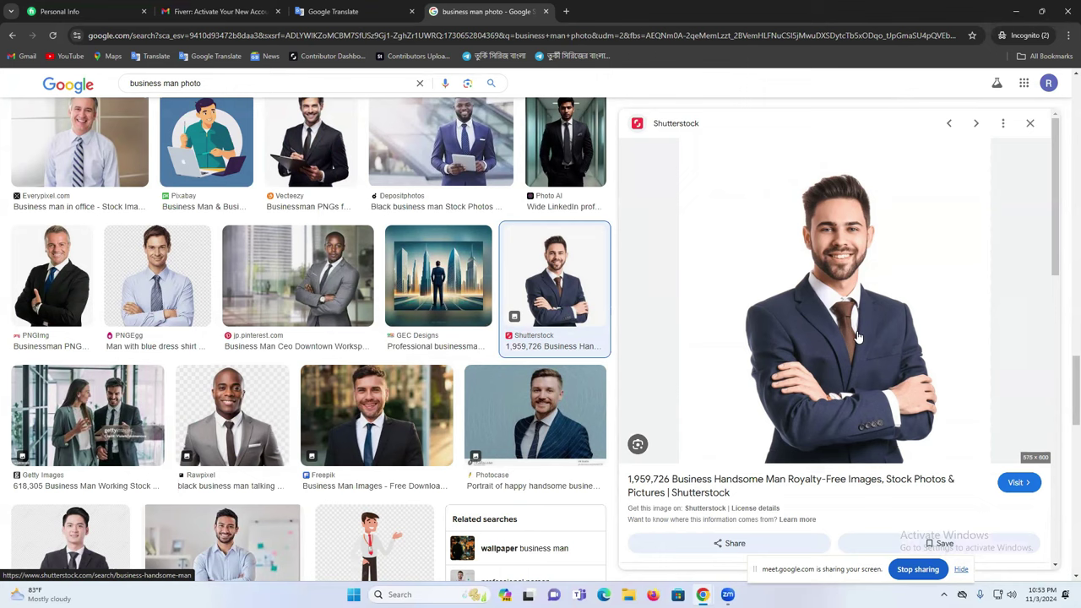
# - Preview the young handsome businessman Freepik image, then open a fresh incognito tab
pyautogui.scroll(-4, 562, 384)
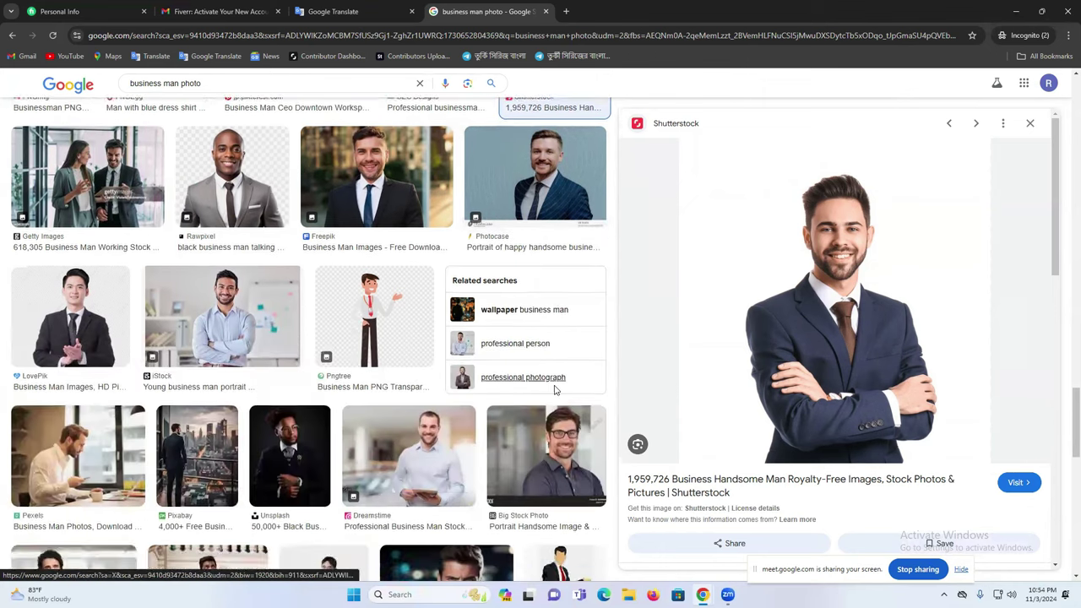
pyautogui.scroll(-4, 836, 417)
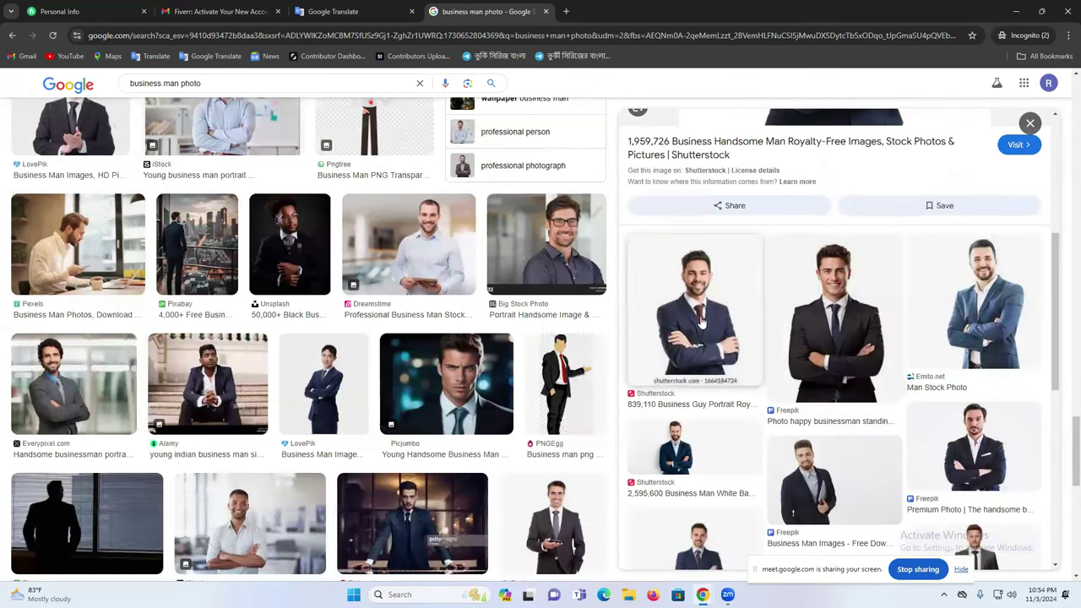
pyautogui.scroll(-2, 973, 314)
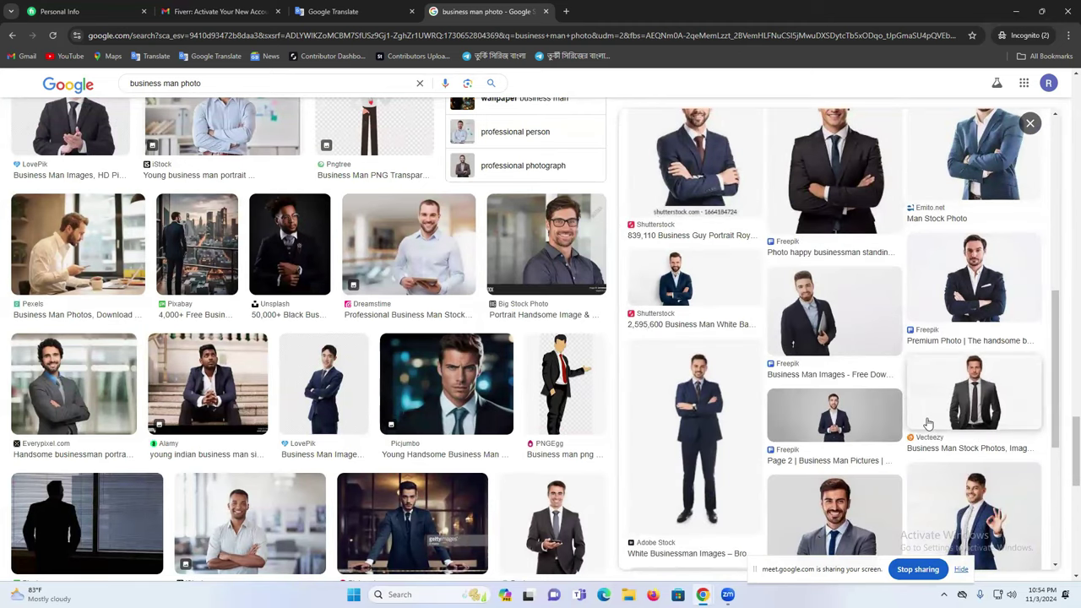
pyautogui.scroll(-1, 928, 423)
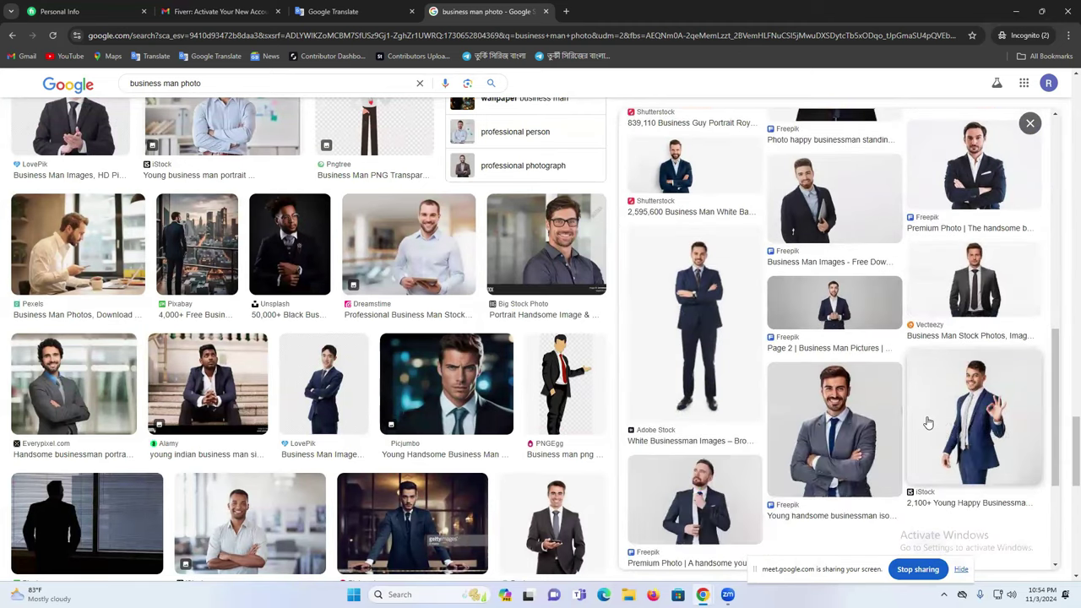
pyautogui.click(850, 427)
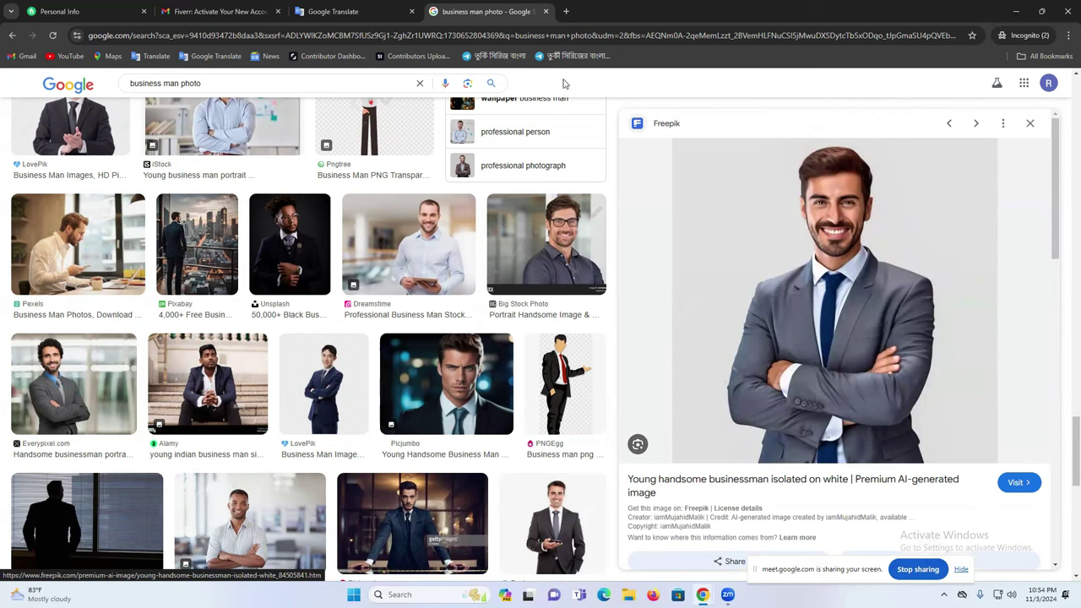
pyautogui.click(569, 13)
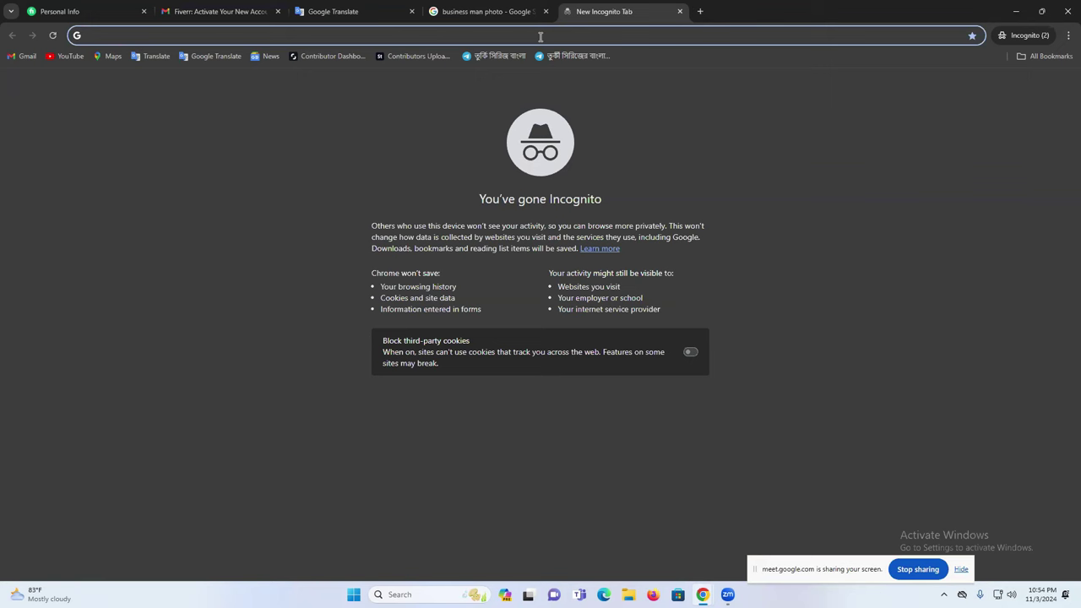
# - Search for 'background remover' via the address bar suggestion and open the remove.bg site
pyautogui.write('back')
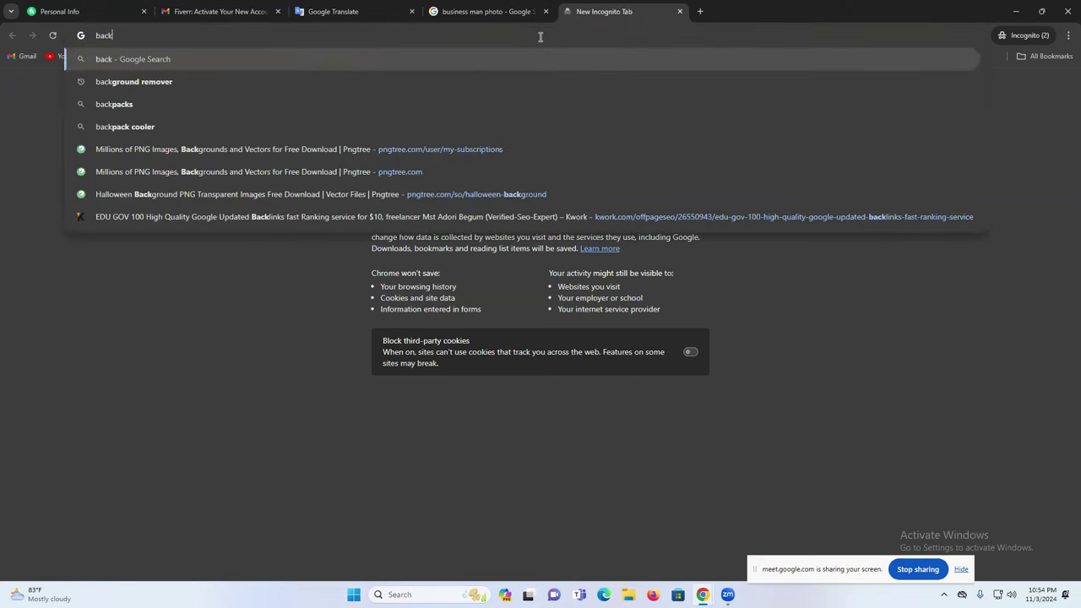
pyautogui.click(183, 79)
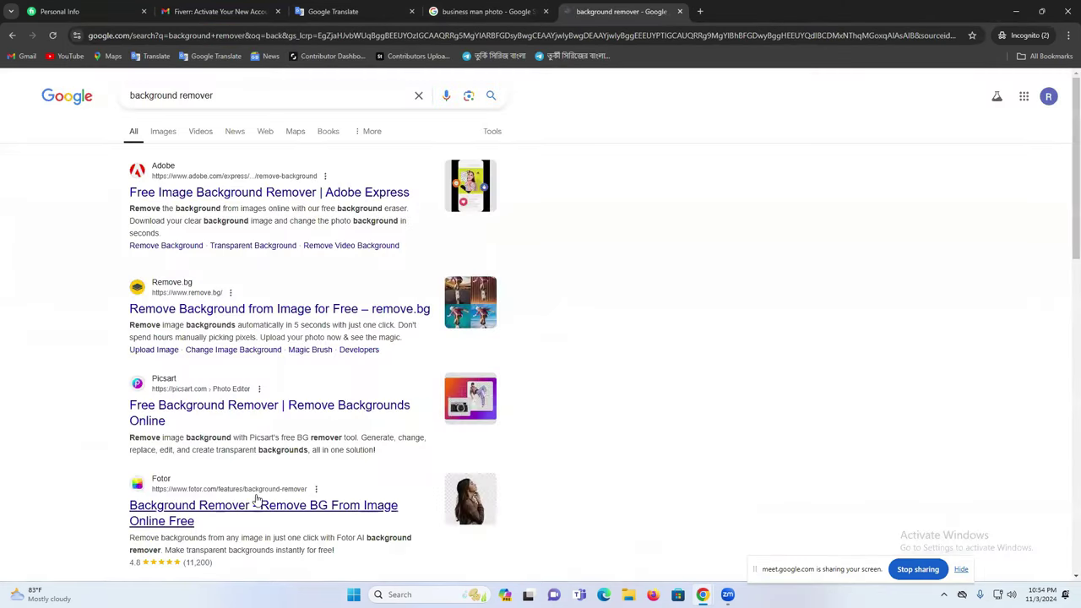
pyautogui.click(316, 310)
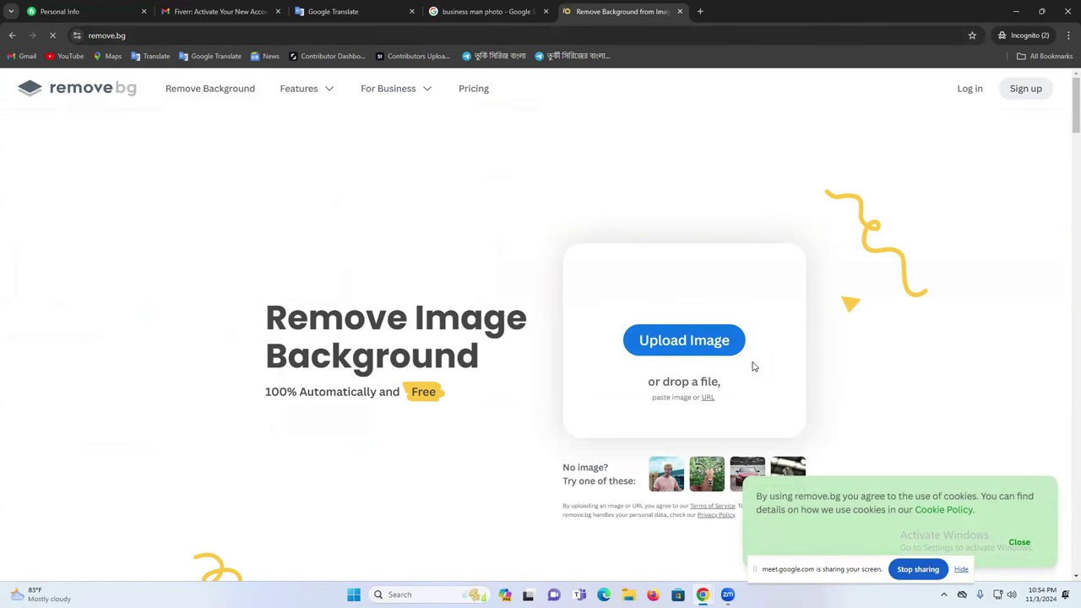
# - Upload Snapshot_117 from Downloads to remove.bg and dismiss the cookie notice
pyautogui.click(684, 340)
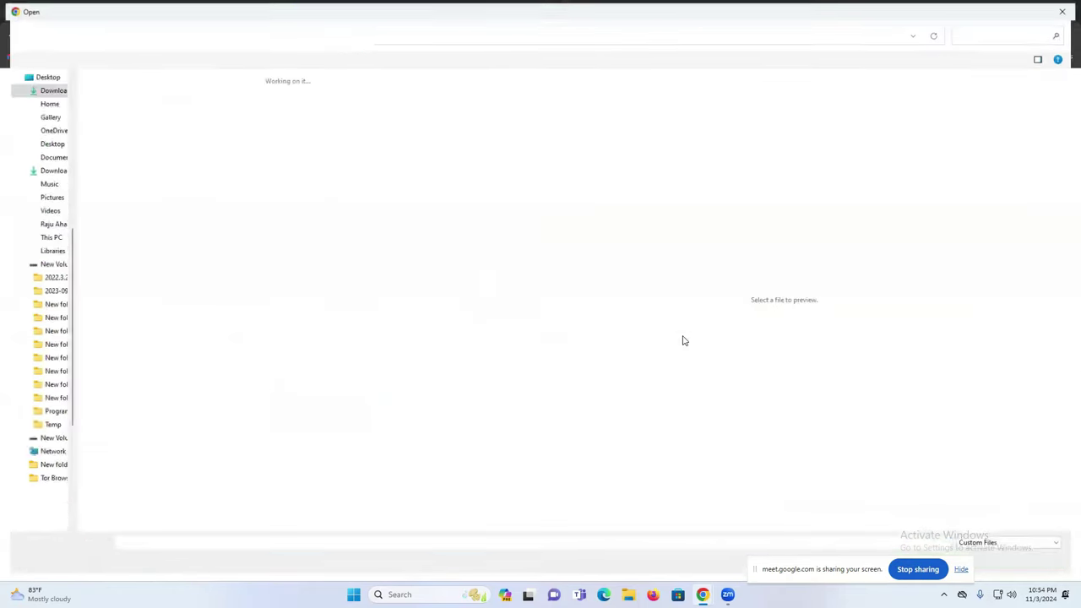
pyautogui.scroll(-5, 369, 282)
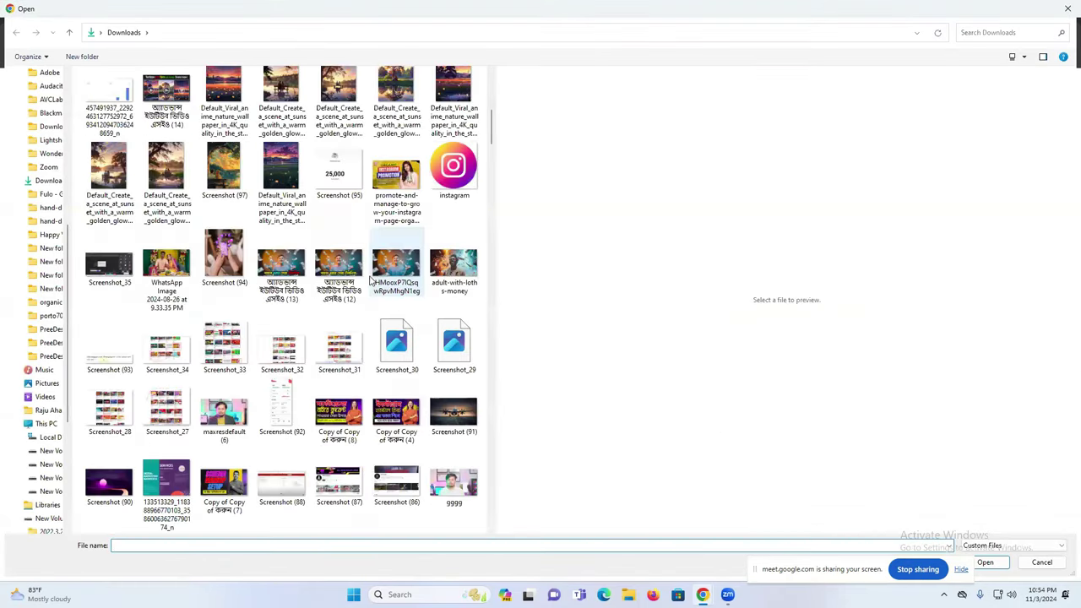
pyautogui.scroll(4, 398, 306)
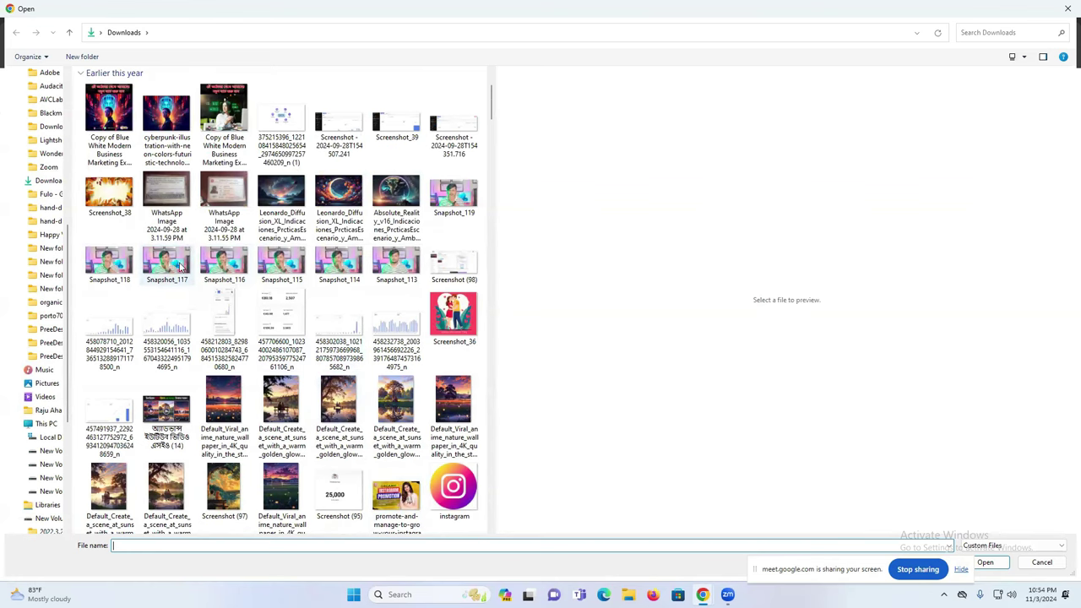
pyautogui.click(180, 267)
pyautogui.click(985, 563)
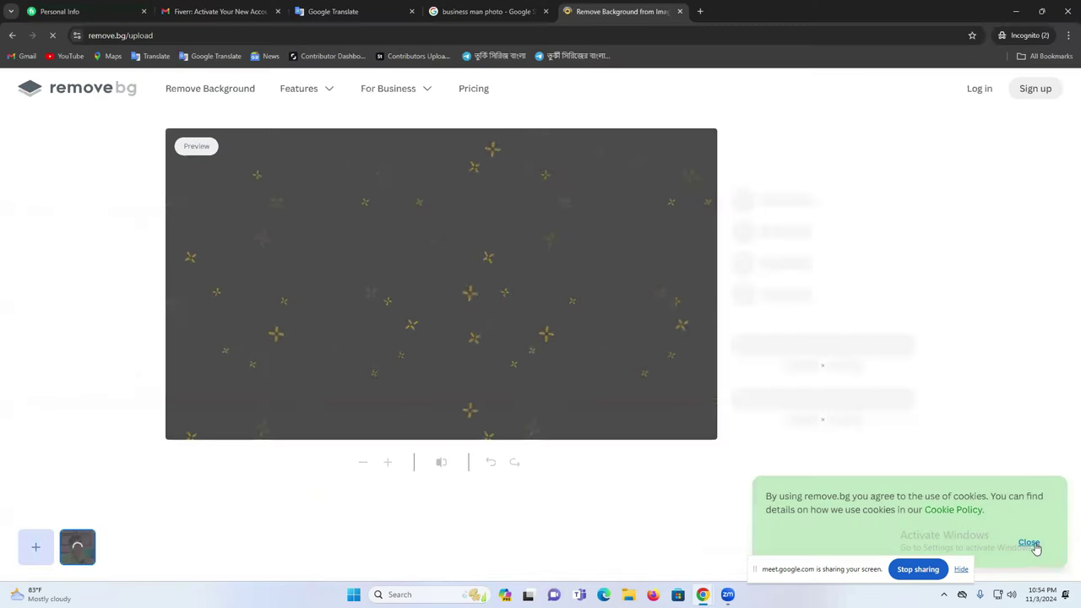
pyautogui.click(1034, 548)
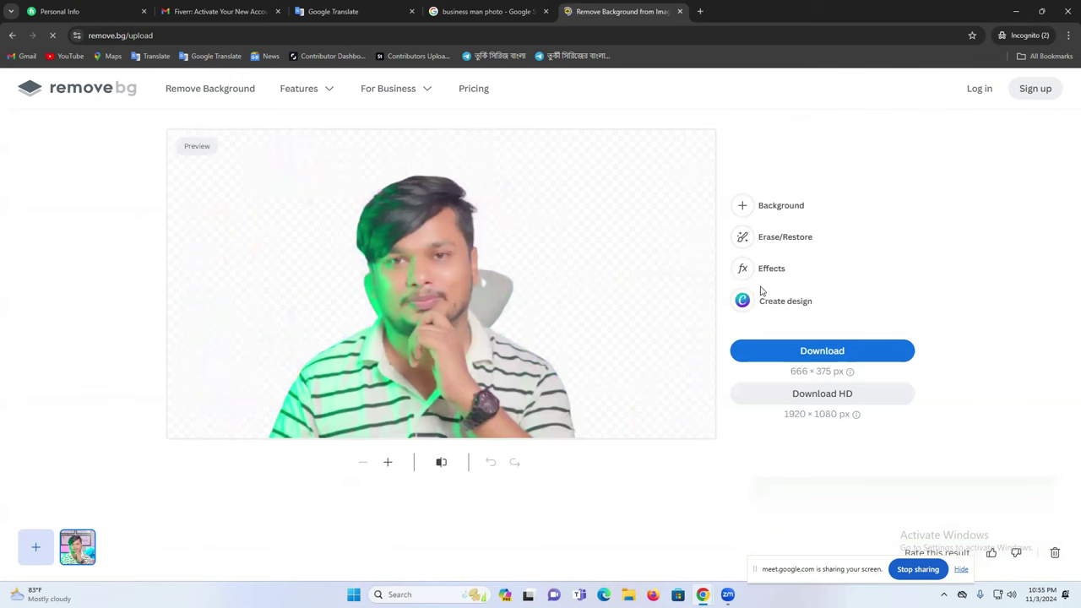
# - Preview blue-gray, gray, orange and yellow solid backgrounds behind the cut-out portrait
pyautogui.click(743, 207)
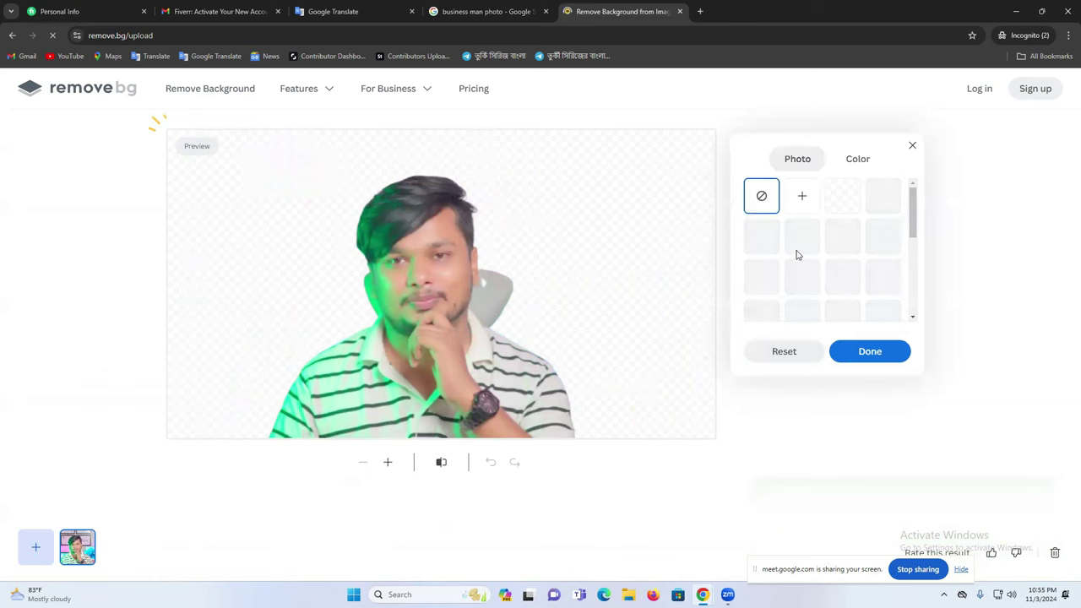
pyautogui.scroll(-3, 862, 261)
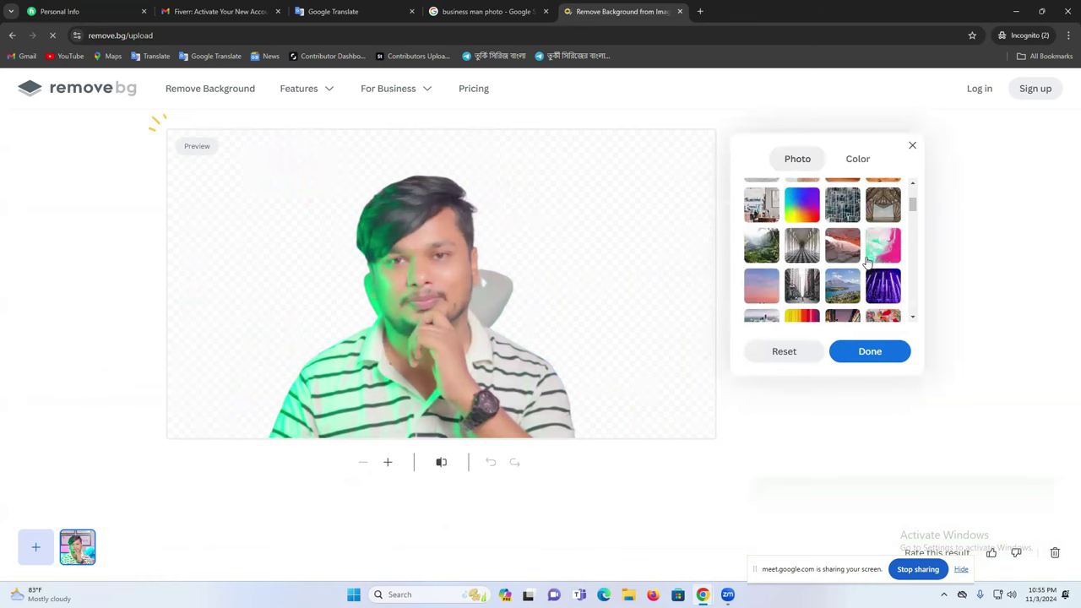
pyautogui.scroll(-3, 866, 236)
pyautogui.click(857, 159)
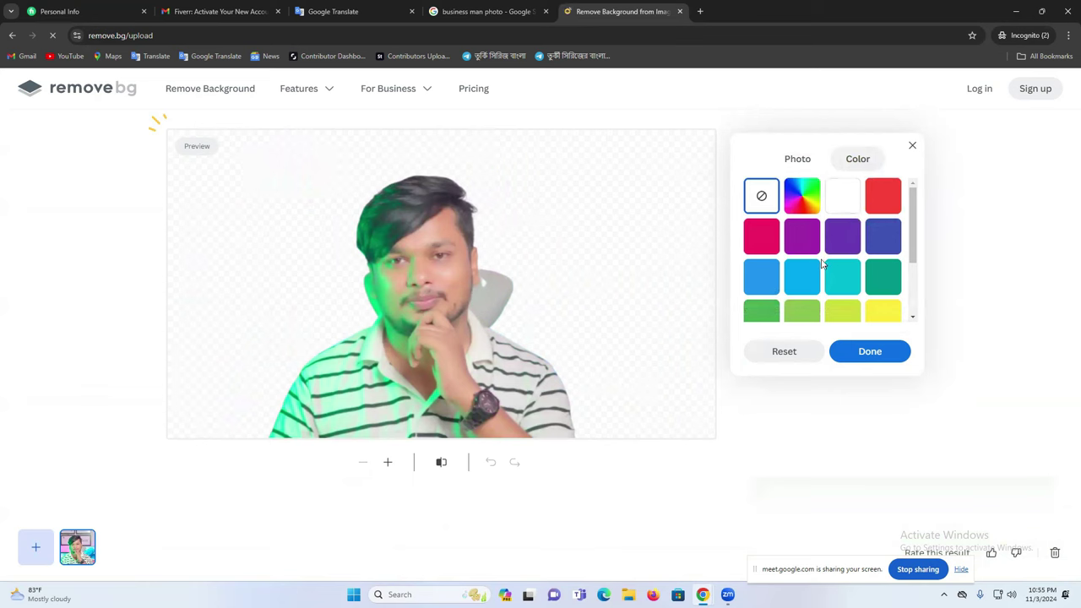
pyautogui.scroll(-2, 823, 266)
pyautogui.click(808, 311)
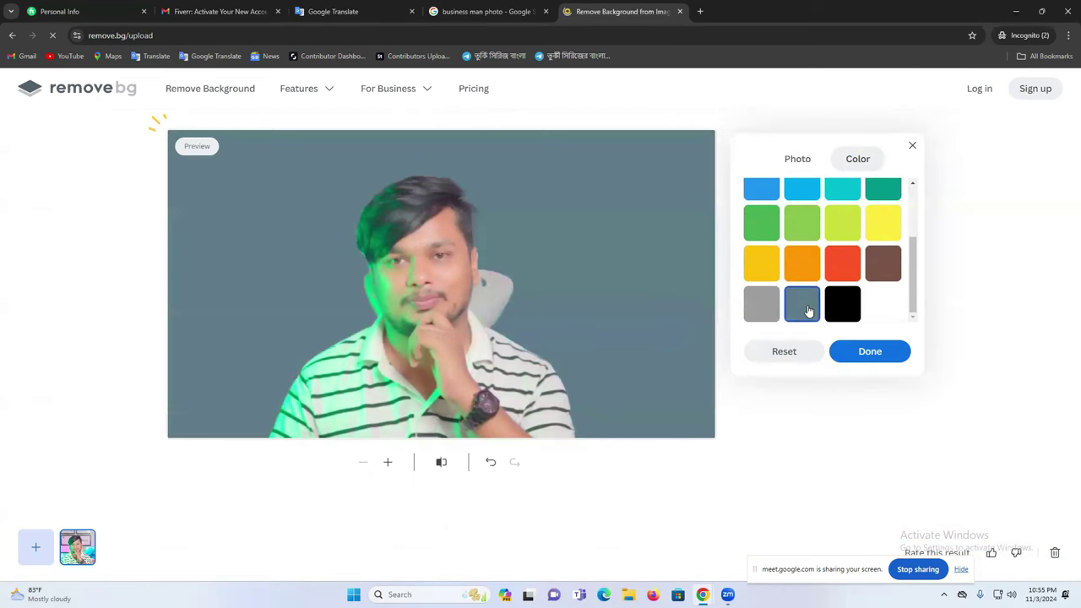
pyautogui.click(771, 307)
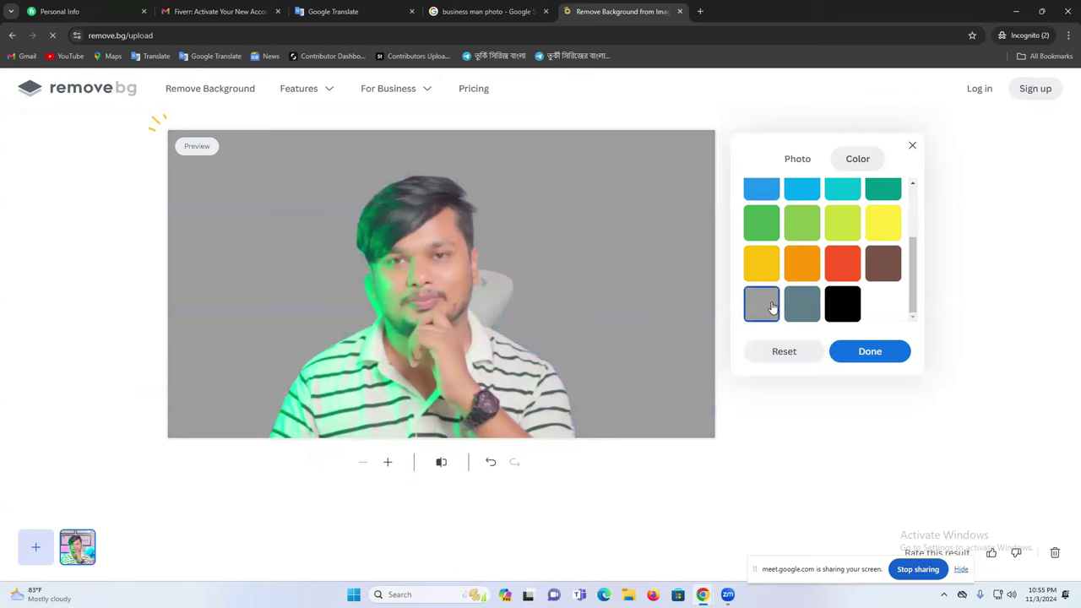
pyautogui.click(800, 304)
pyautogui.click(765, 304)
pyautogui.click(795, 277)
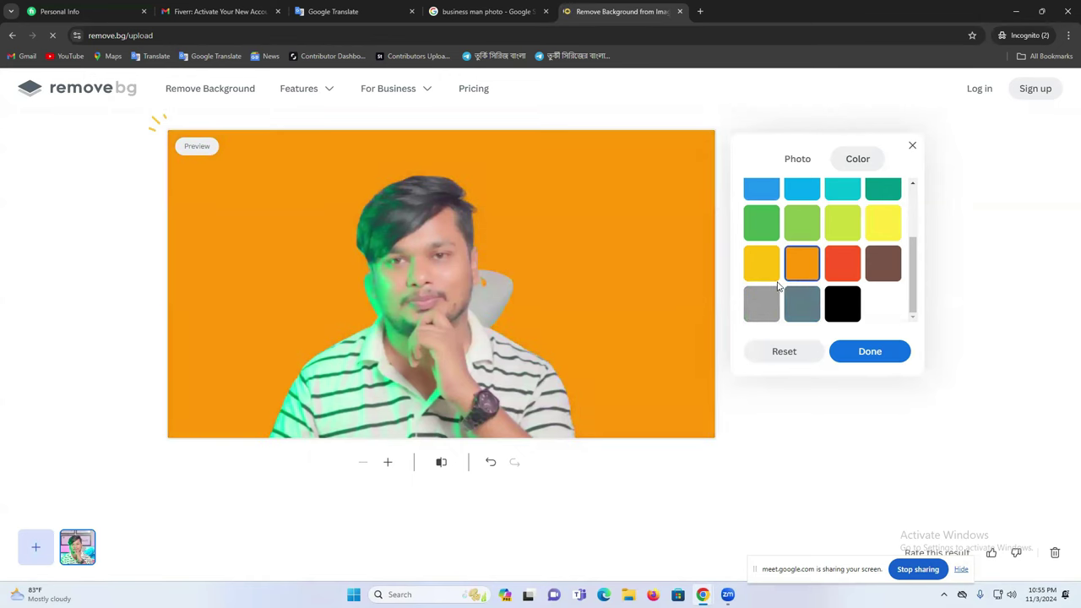
pyautogui.click(769, 272)
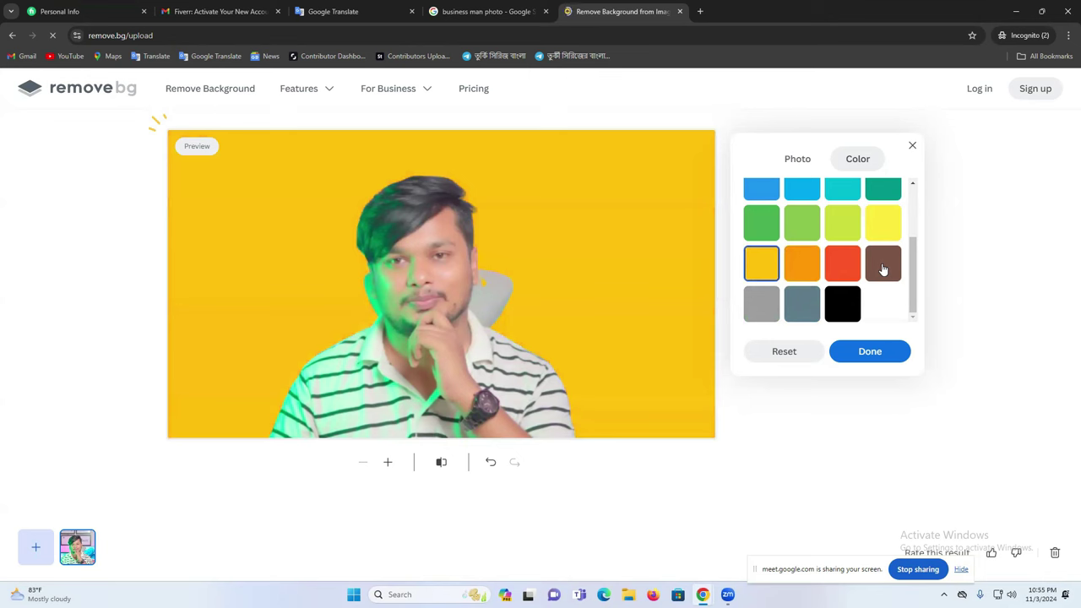
# - Try green, yellow, light green and cyan backgrounds behind the portrait
pyautogui.click(881, 231)
pyautogui.click(848, 228)
pyautogui.click(806, 229)
pyautogui.click(768, 266)
pyautogui.click(806, 228)
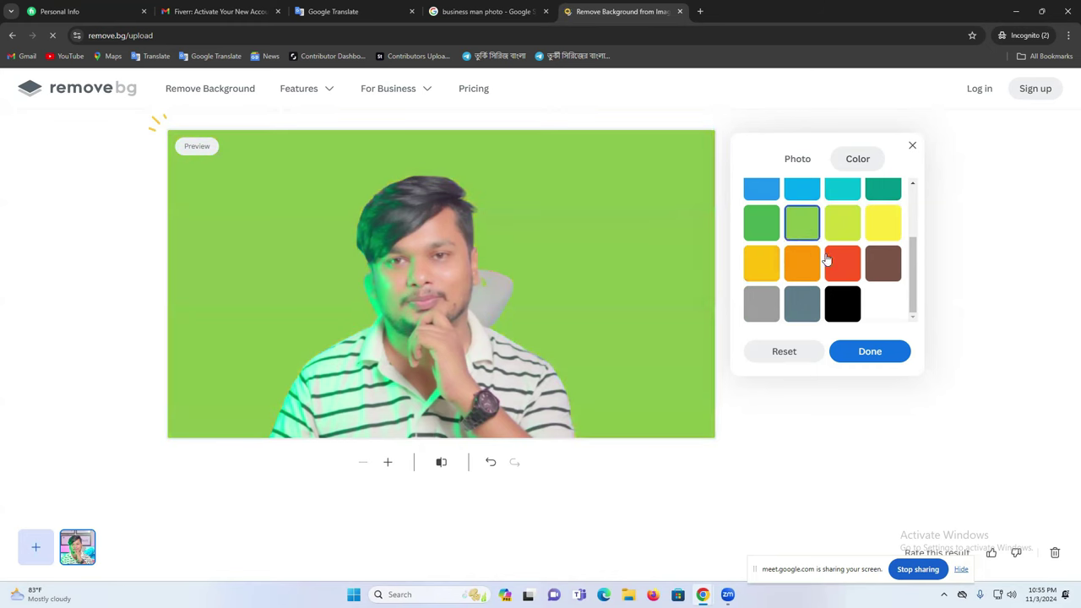
pyautogui.scroll(1, 833, 268)
pyautogui.click(847, 272)
# - Adjust a custom background hue, then return to the remove.bg home page
pyautogui.click(802, 201)
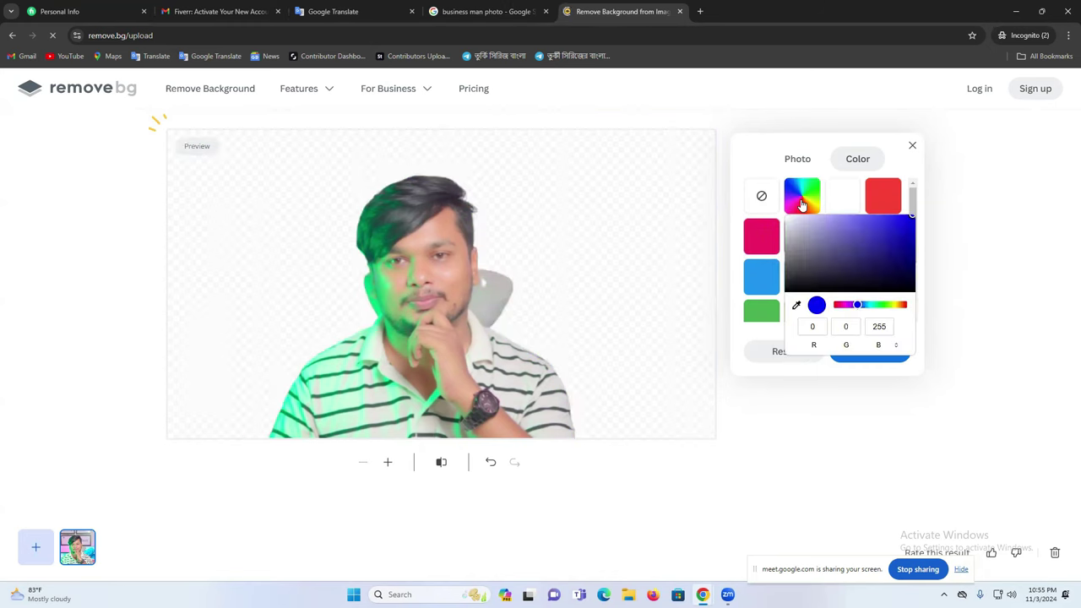
pyautogui.moveTo(860, 305)
pyautogui.mouseDown()
pyautogui.moveTo(875, 307)
pyautogui.moveTo(861, 305)
pyautogui.mouseUp()
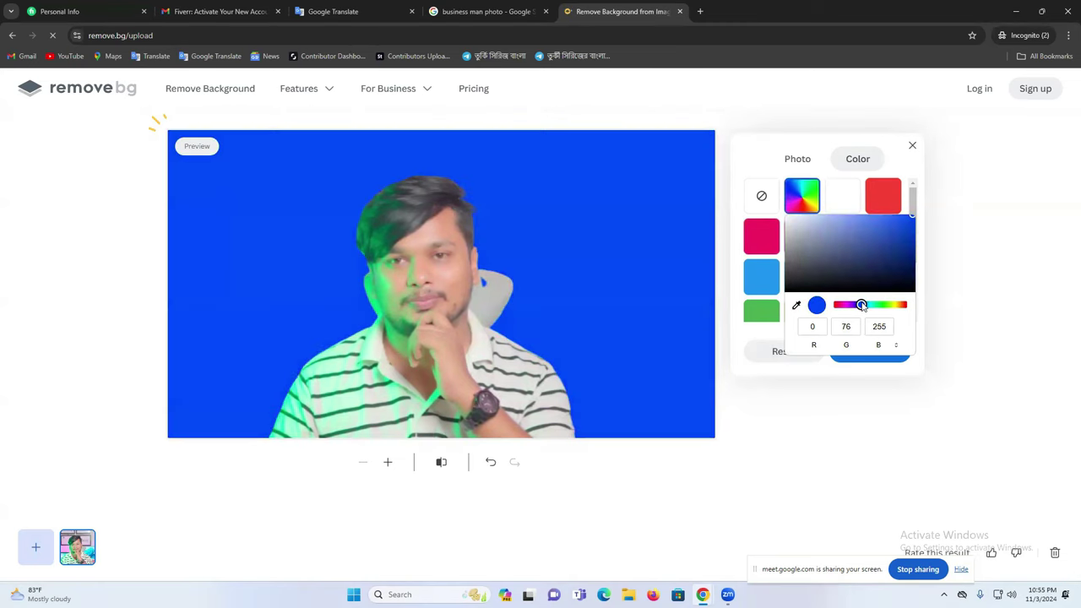
pyautogui.click(433, 295)
pyautogui.click(12, 36)
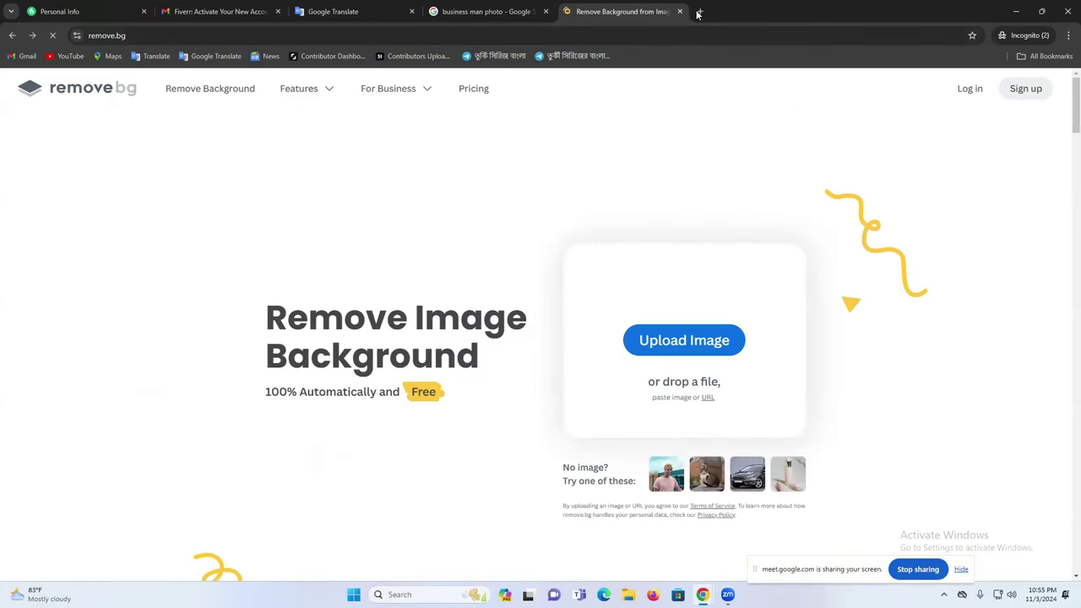
# - Open canva.com in a new browser tab
pyautogui.click(701, 11)
pyautogui.hotkey('ctrl', 't')
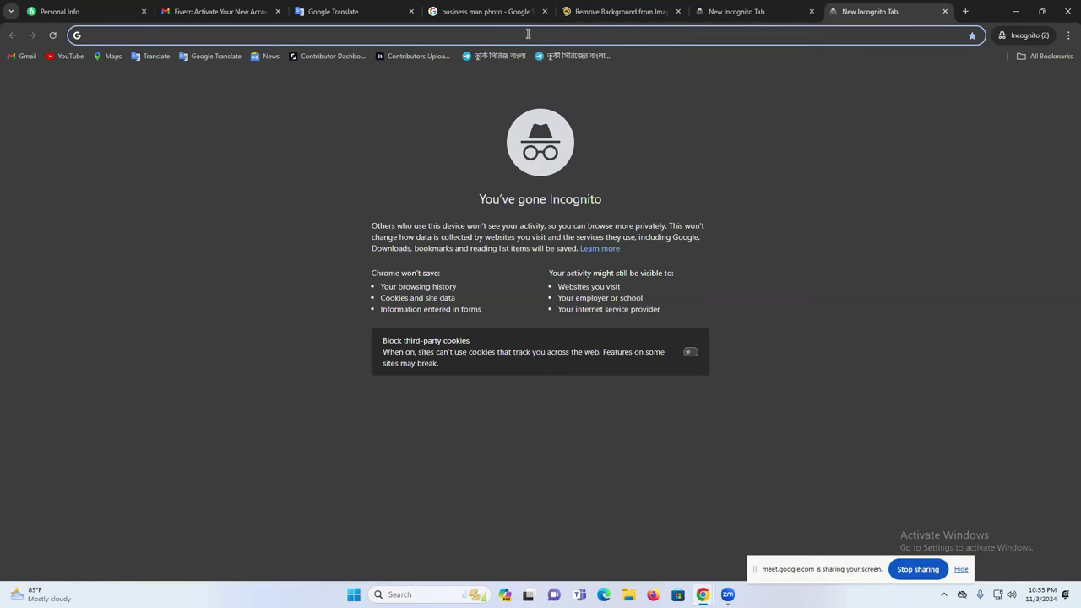
pyautogui.write('canva.com')
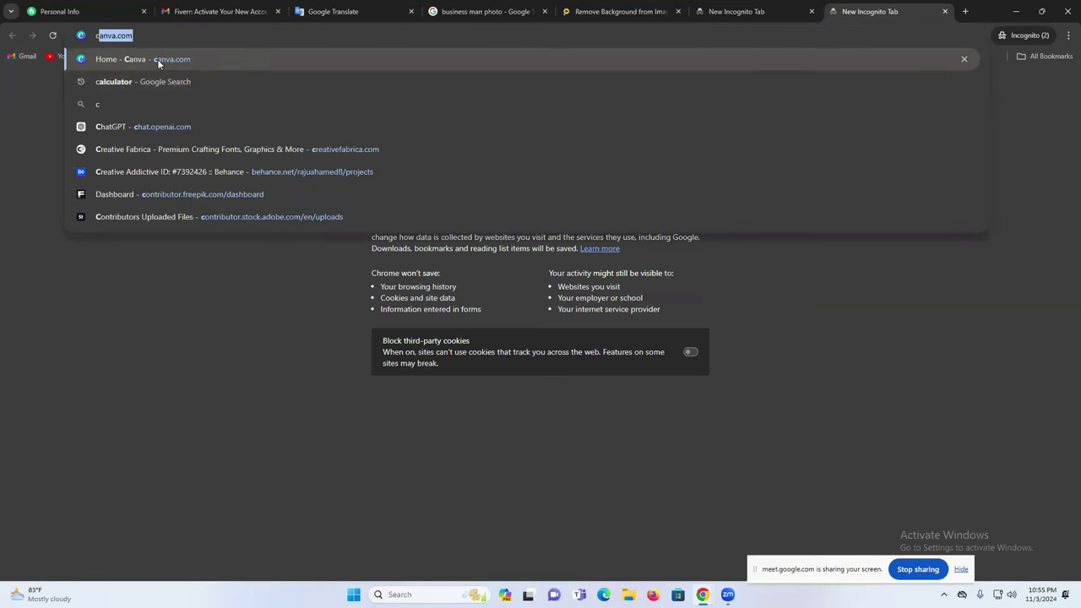
pyautogui.click(157, 59)
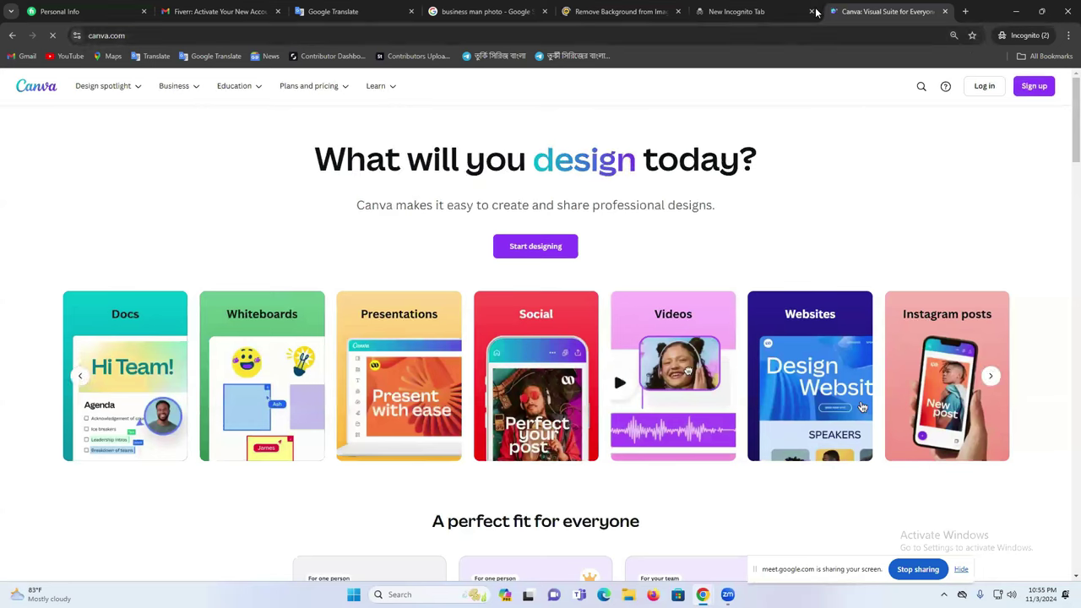
pyautogui.click(812, 11)
pyautogui.click(1044, 95)
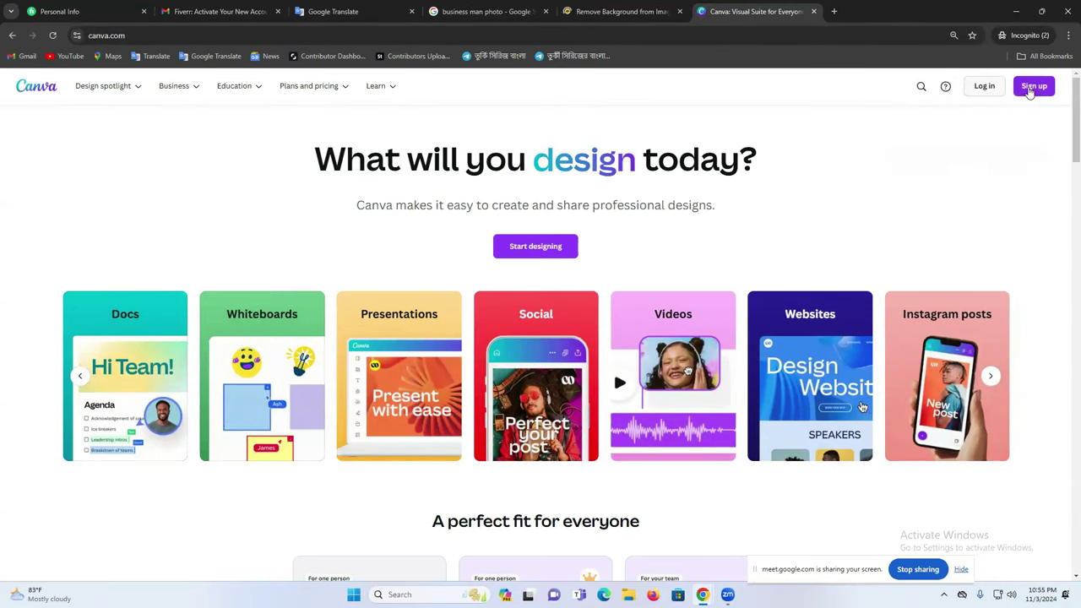
# - Sign up for Canva using a Google account
pyautogui.click(1027, 89)
pyautogui.click(465, 289)
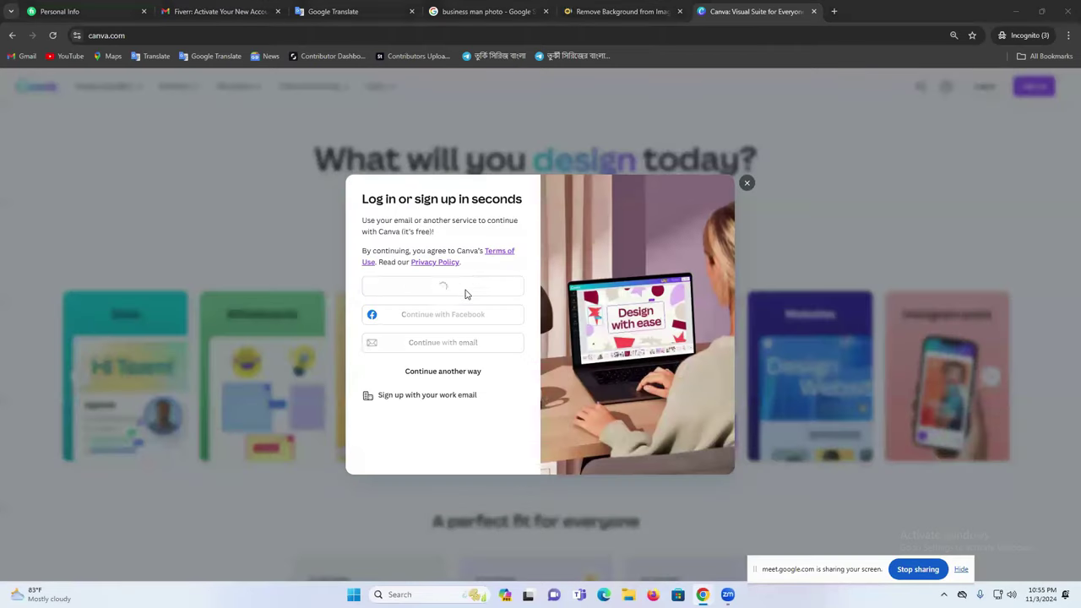
pyautogui.click(503, 246)
pyautogui.click(528, 361)
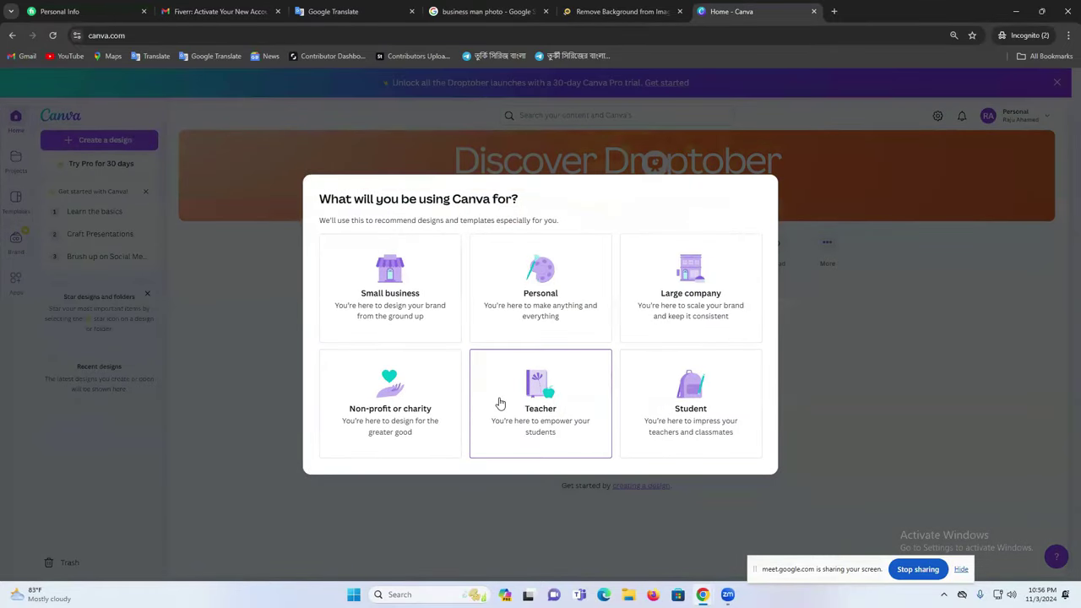
# - Answer onboarding as a High School student and skip the Education offer
pyautogui.click(741, 428)
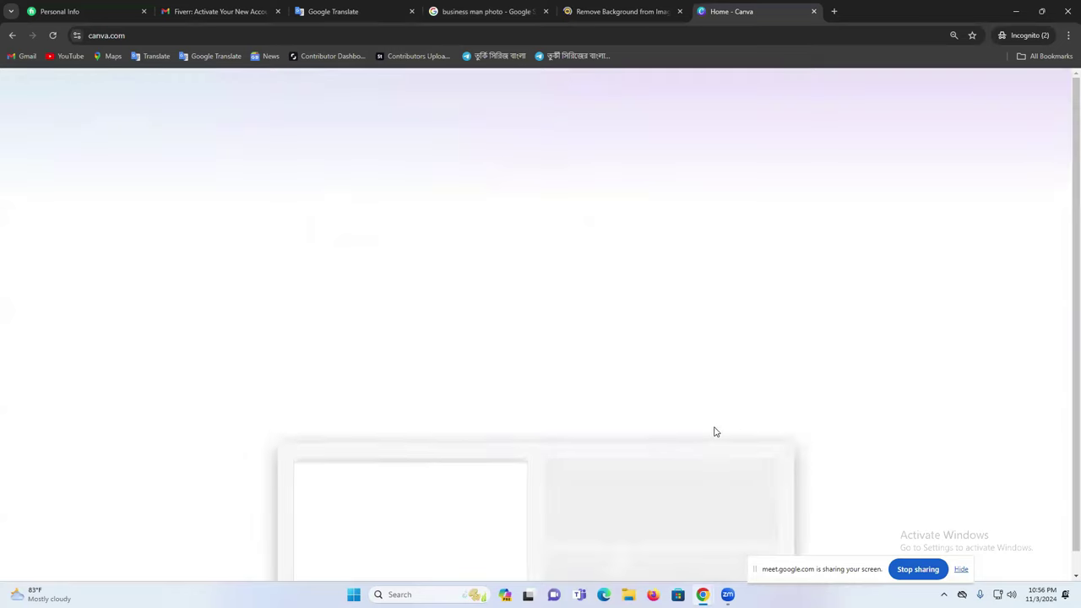
pyautogui.click(378, 244)
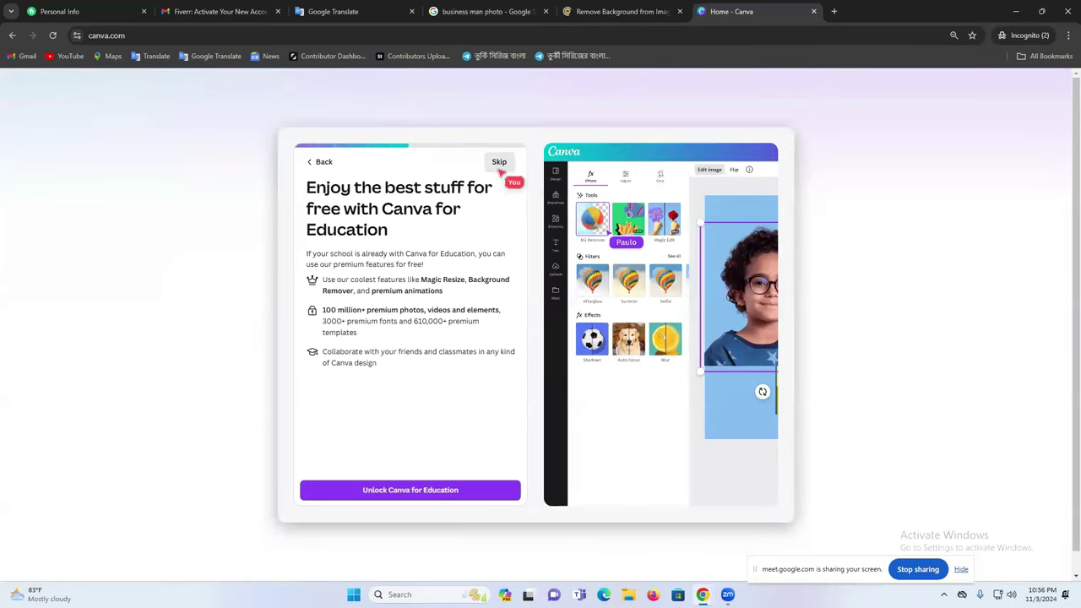
pyautogui.click(499, 163)
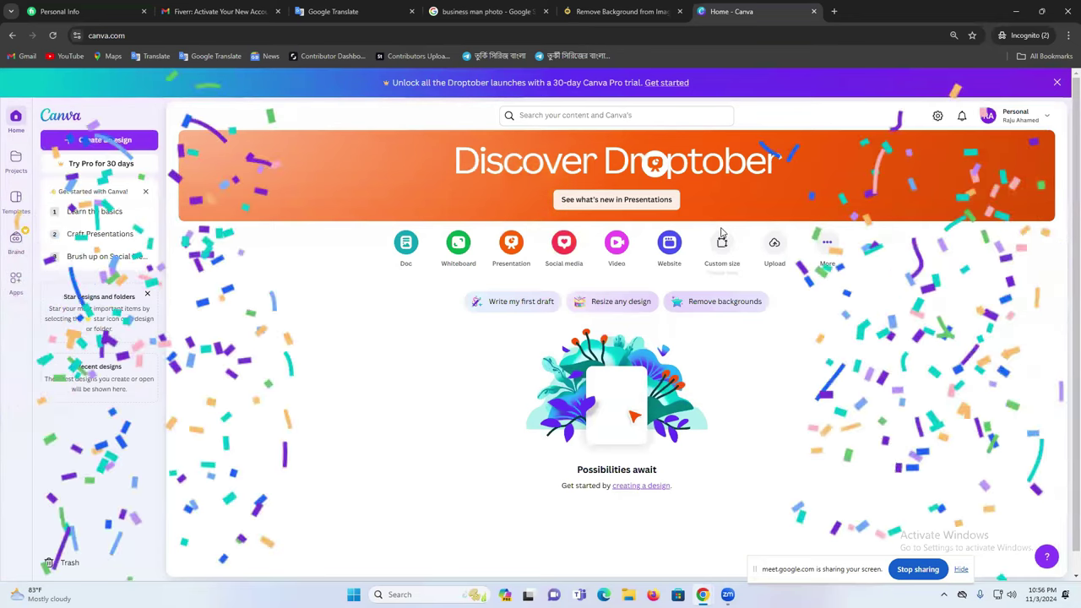
# - Create a new custom-size 500 × 500 px design
pyautogui.click(103, 142)
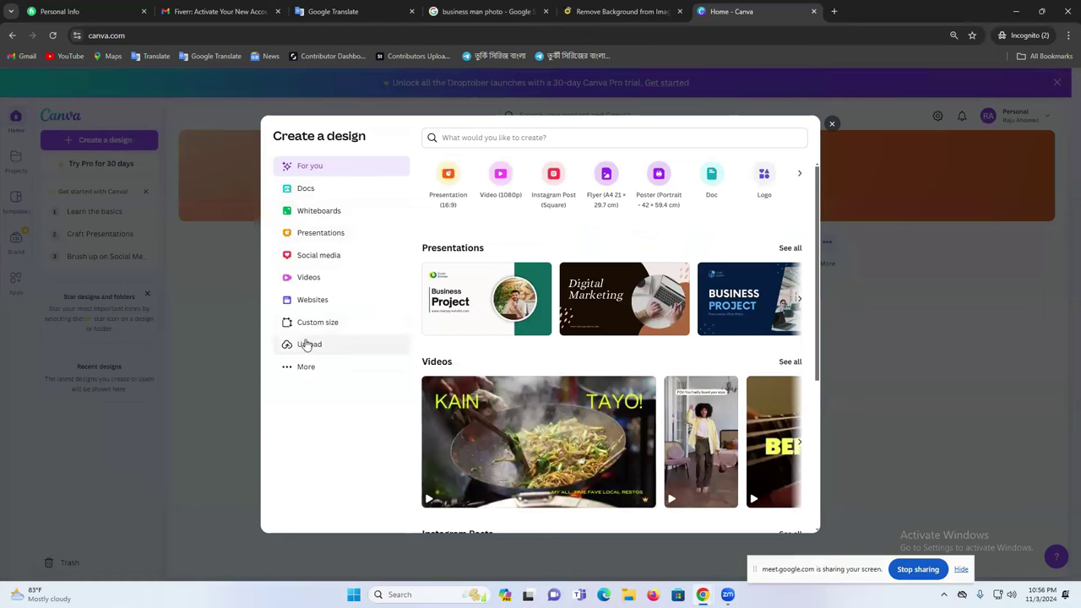
pyautogui.click(320, 326)
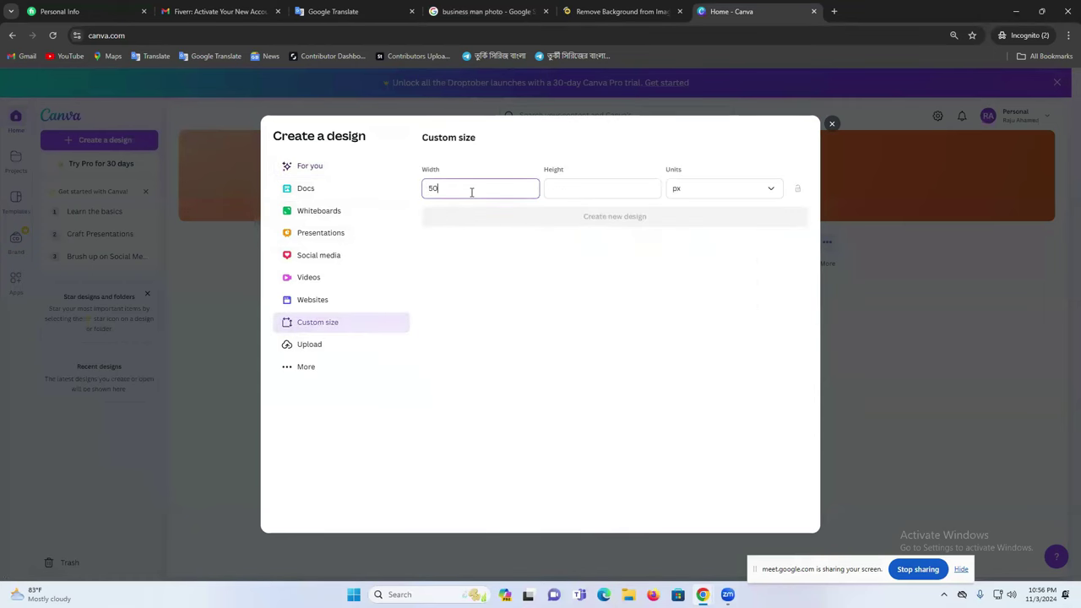
pyautogui.click(595, 194)
pyautogui.write('5')
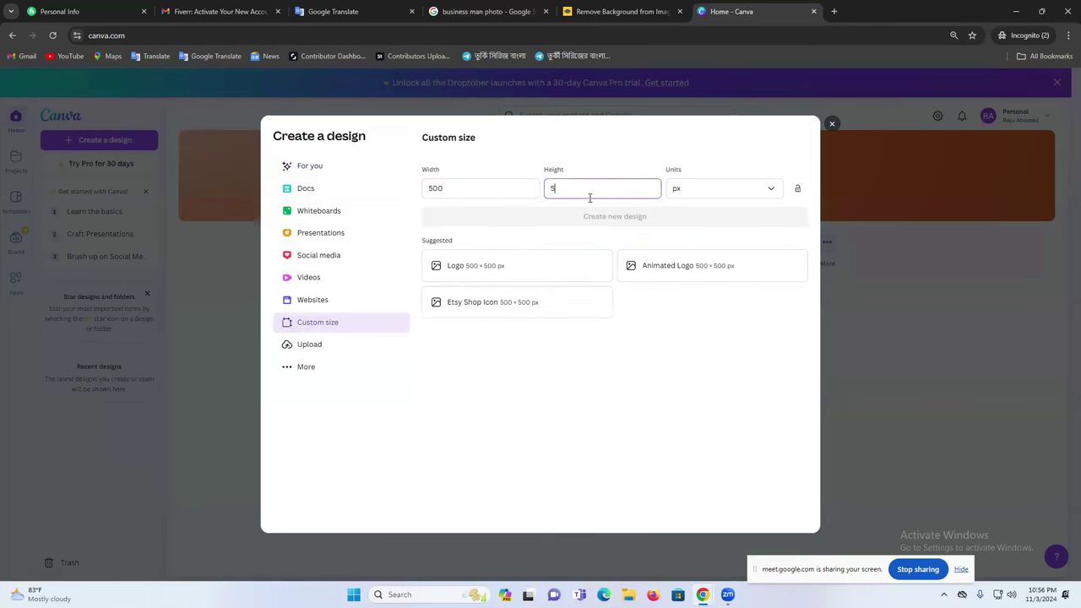
pyautogui.write('00')
pyautogui.click(623, 217)
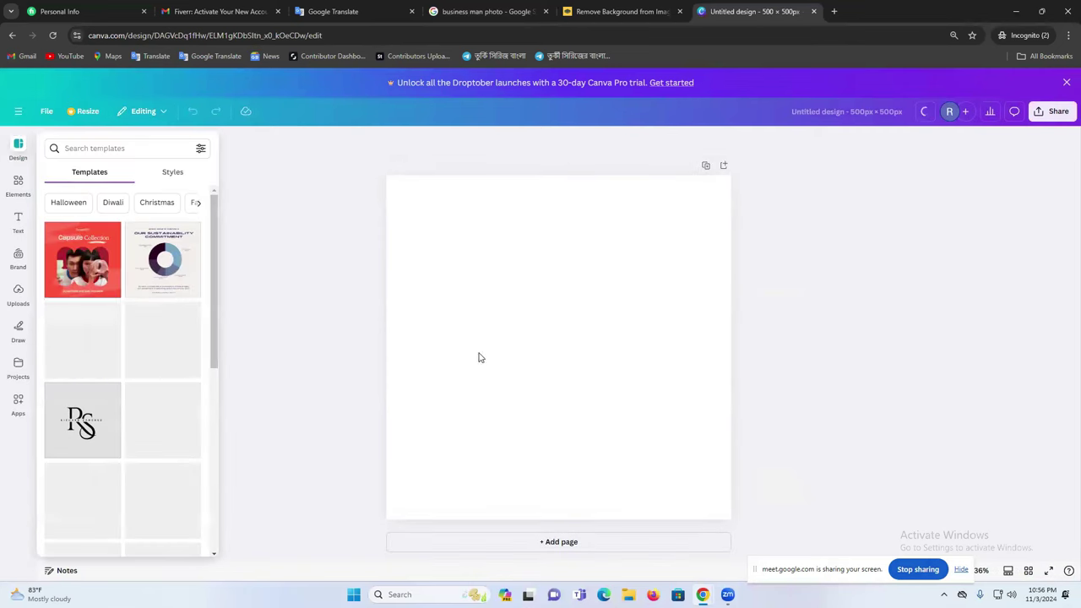
# - Give the blank page a custom radial gradient background colour
pyautogui.click(22, 306)
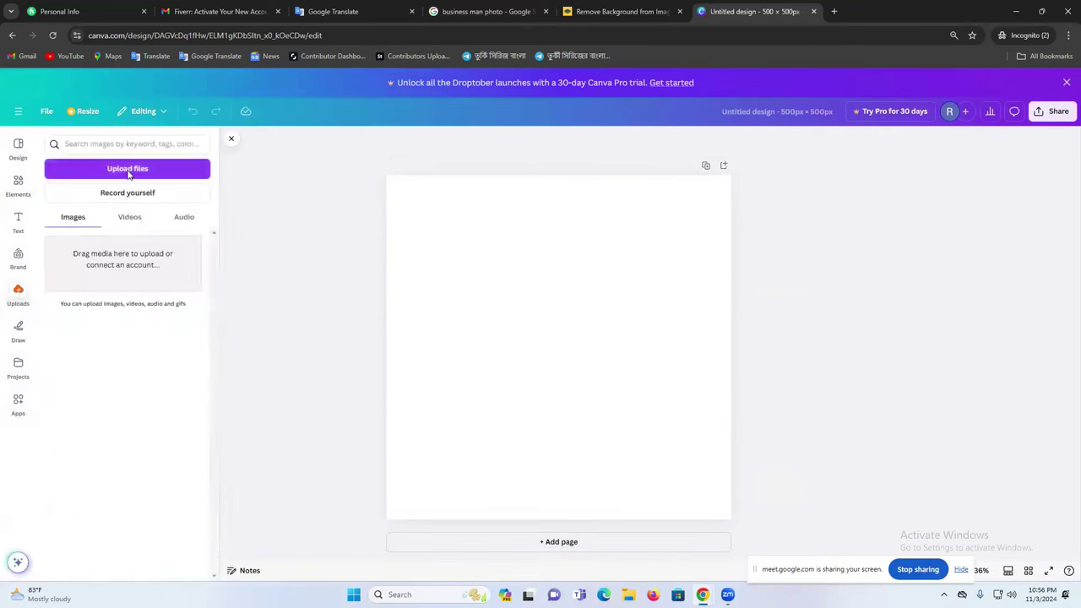
pyautogui.click(352, 213)
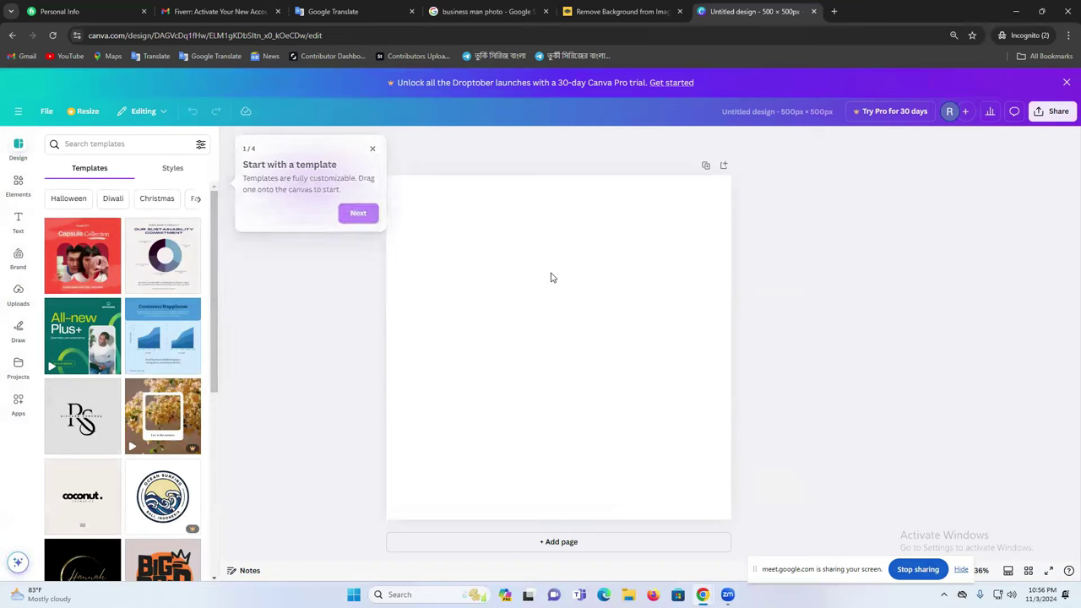
pyautogui.click(553, 278)
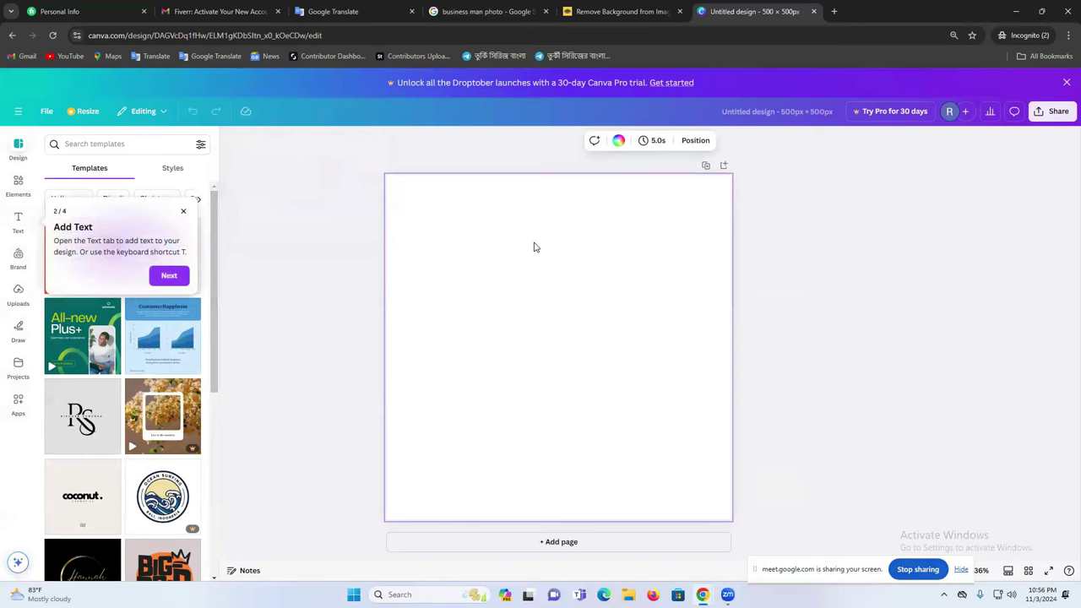
pyautogui.click(619, 141)
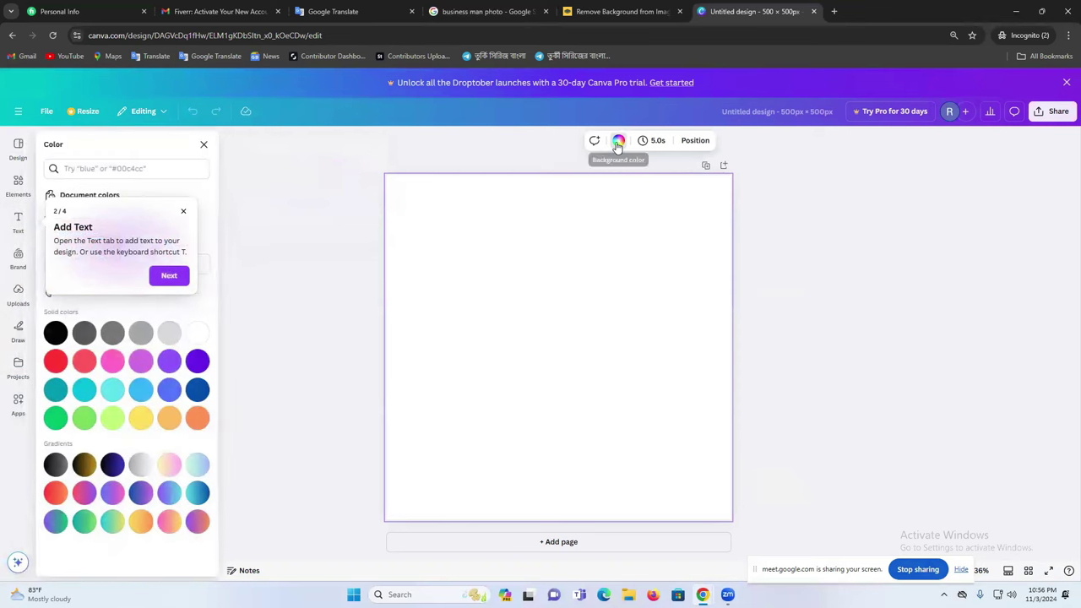
pyautogui.click(184, 212)
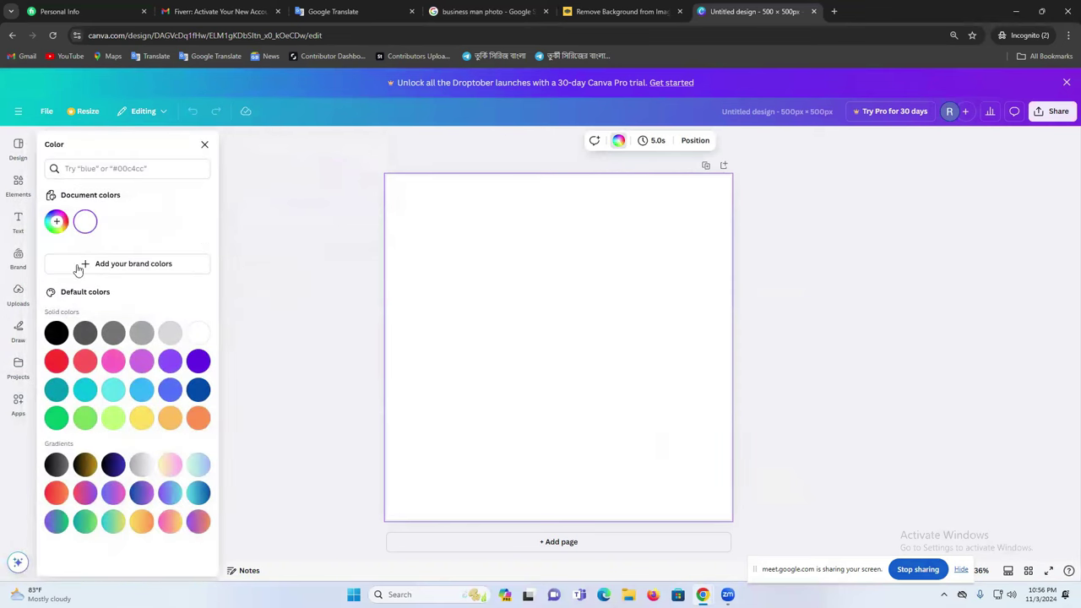
pyautogui.click(57, 223)
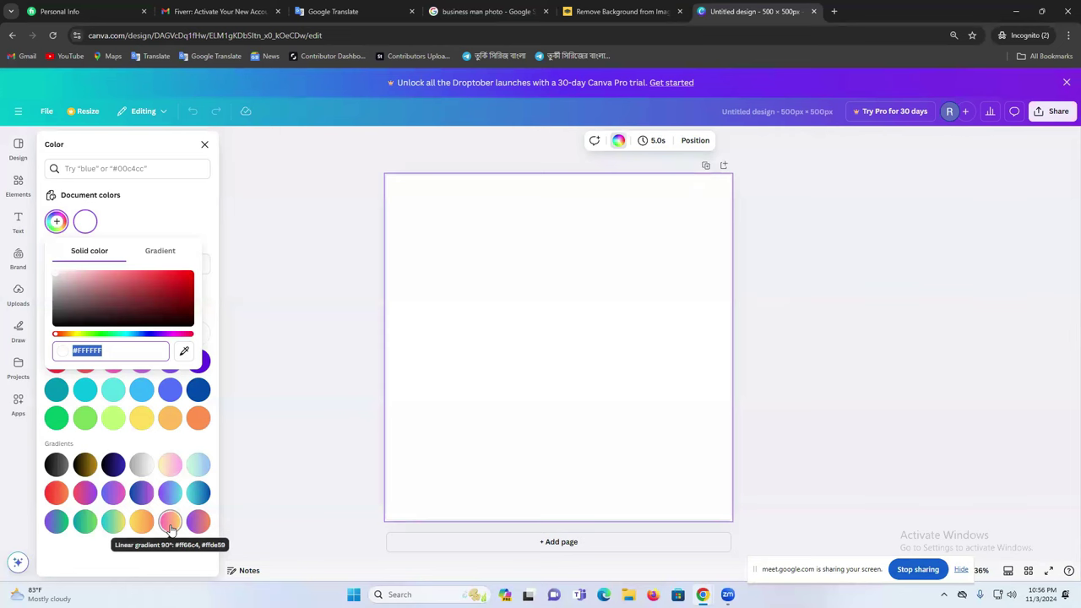
pyautogui.click(55, 222)
pyautogui.click(56, 222)
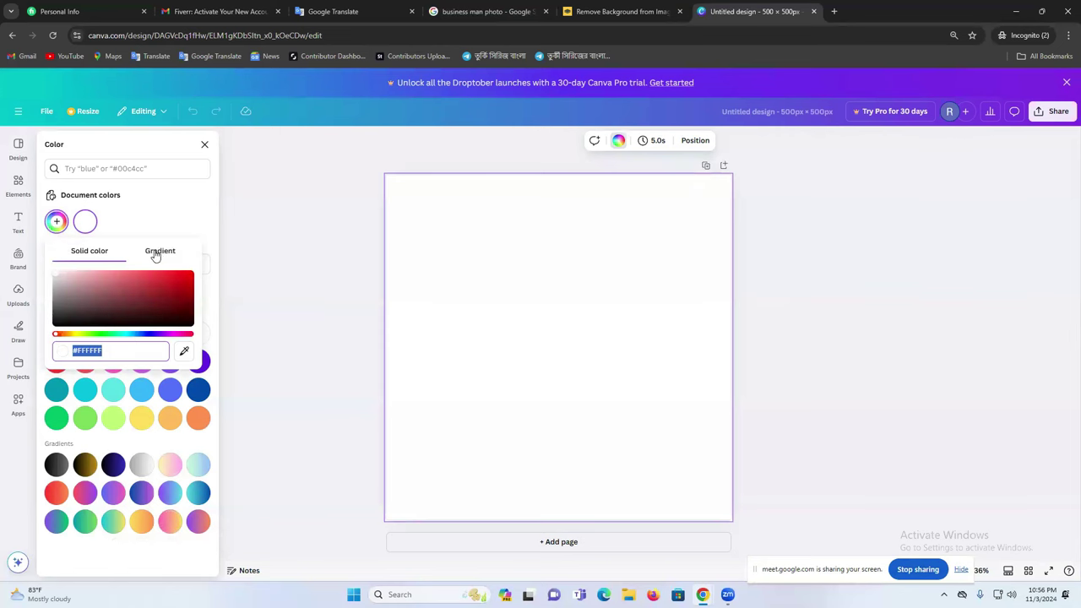
pyautogui.click(157, 252)
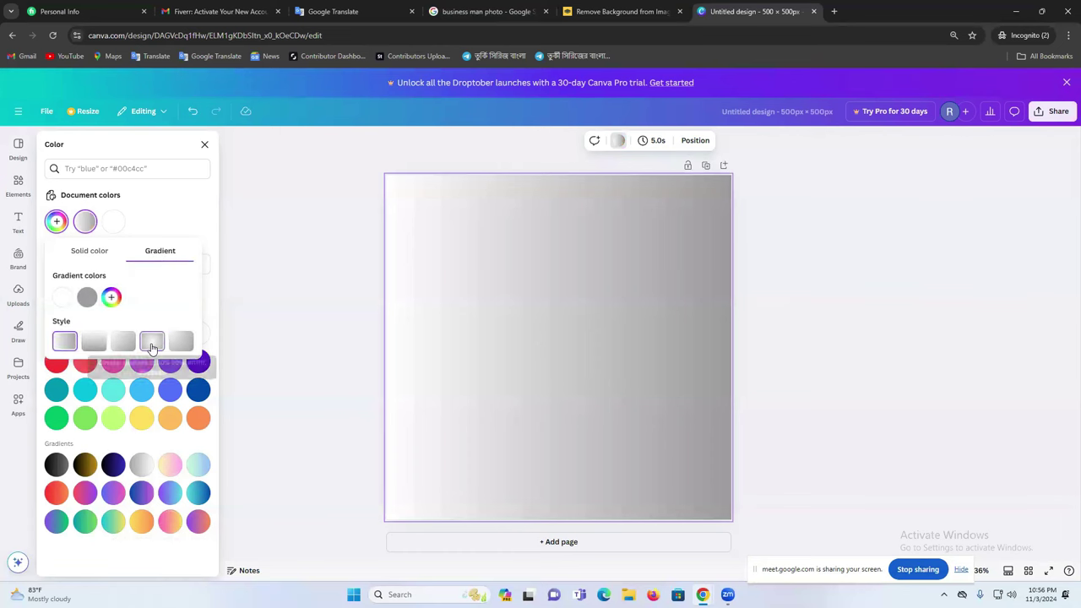
pyautogui.click(152, 341)
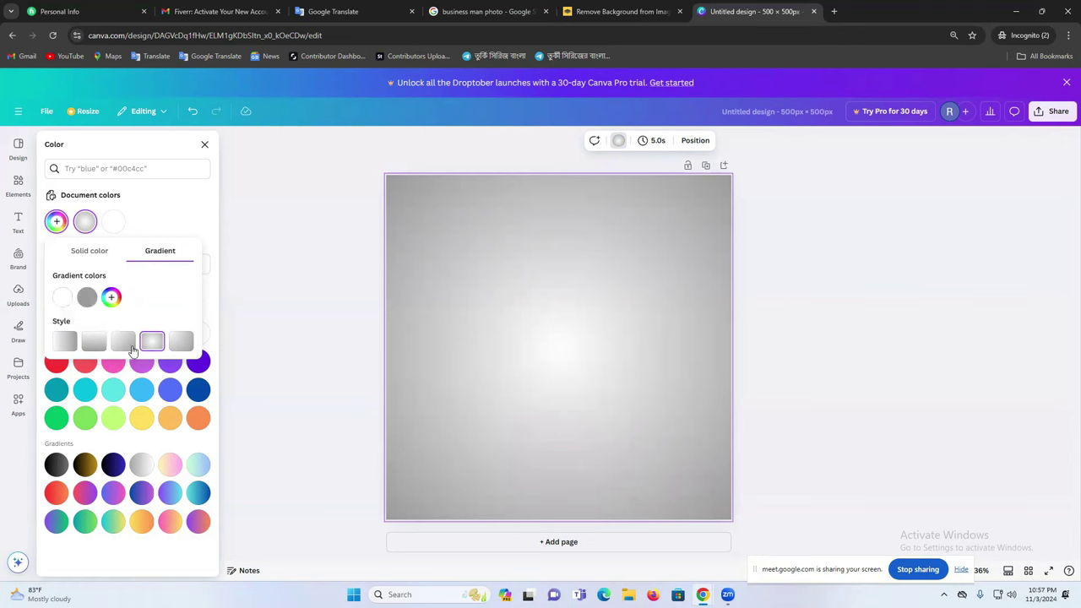
# - Slightly darken the grey stop and adjust the white stop of the gradient
pyautogui.click(86, 298)
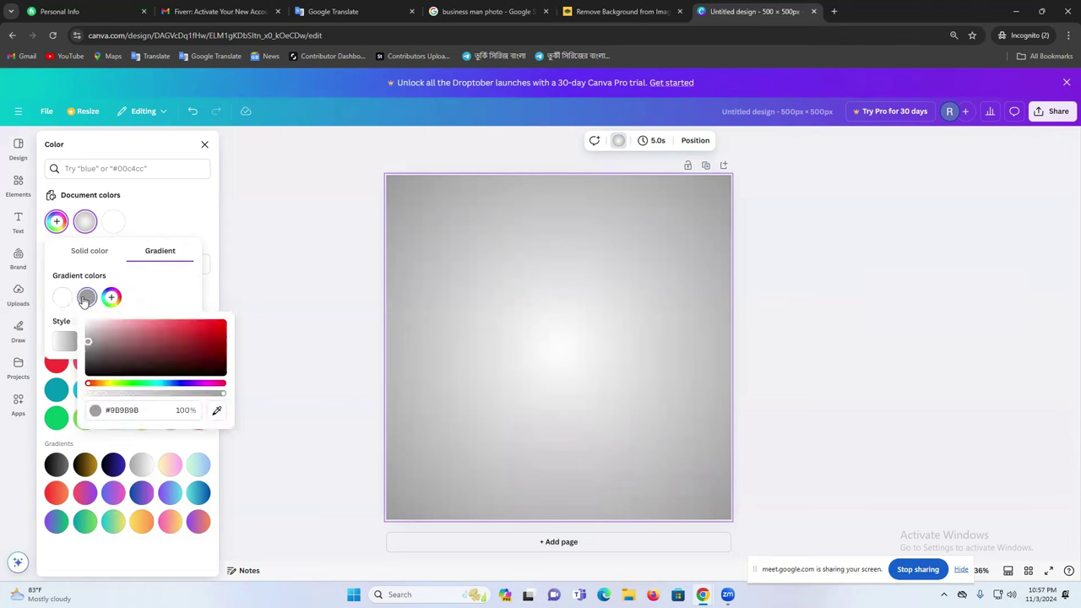
pyautogui.moveTo(88, 341); pyautogui.dragTo(88, 345)
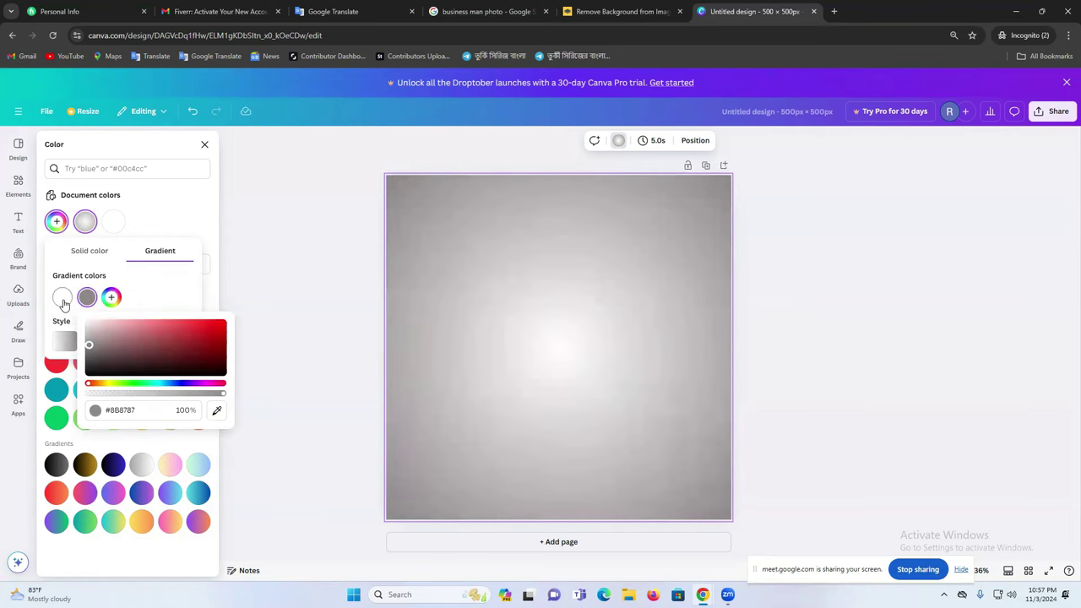
pyautogui.click(63, 297)
pyautogui.click(63, 322)
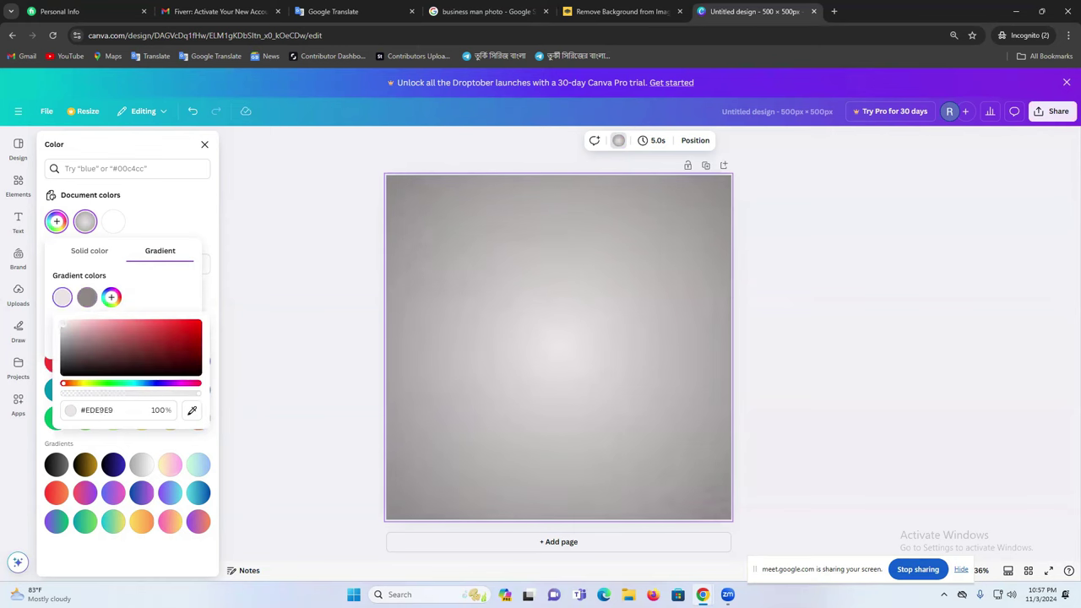
pyautogui.click(816, 310)
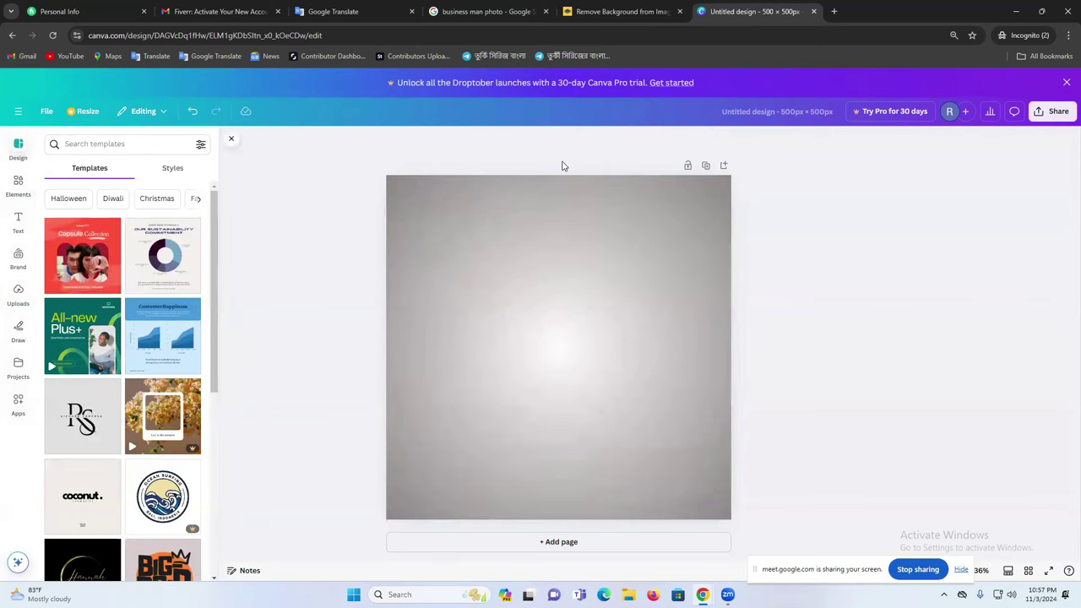
pyautogui.click(19, 295)
# - Browse the Downloads folder in Canva's upload dialog, then close it without choosing a file
pyautogui.click(120, 172)
pyautogui.scroll(-3, 437, 332)
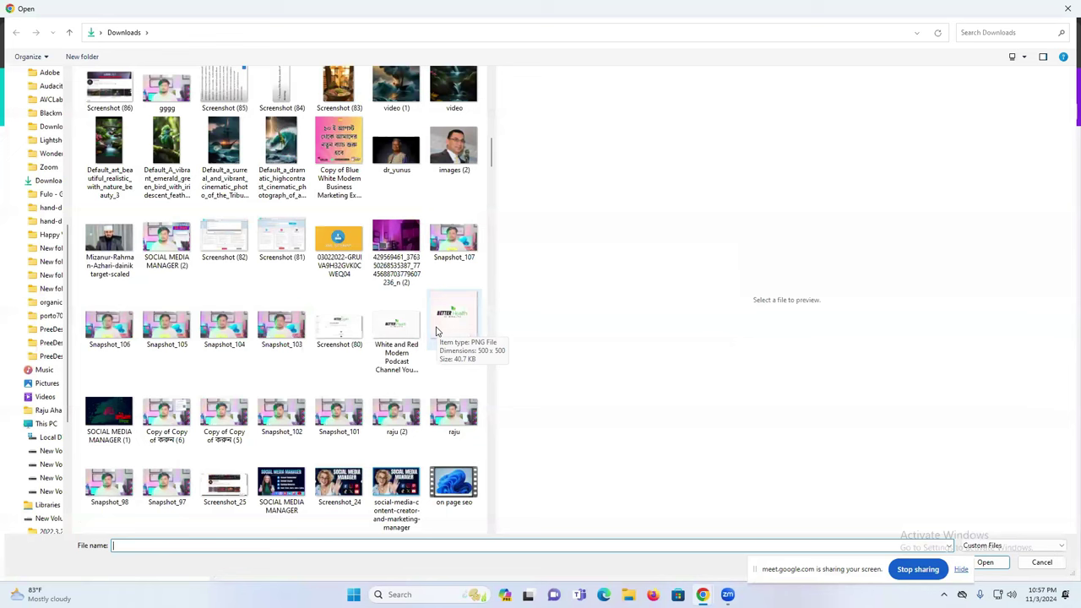
pyautogui.scroll(-5, 436, 331)
pyautogui.scroll(-10, 437, 333)
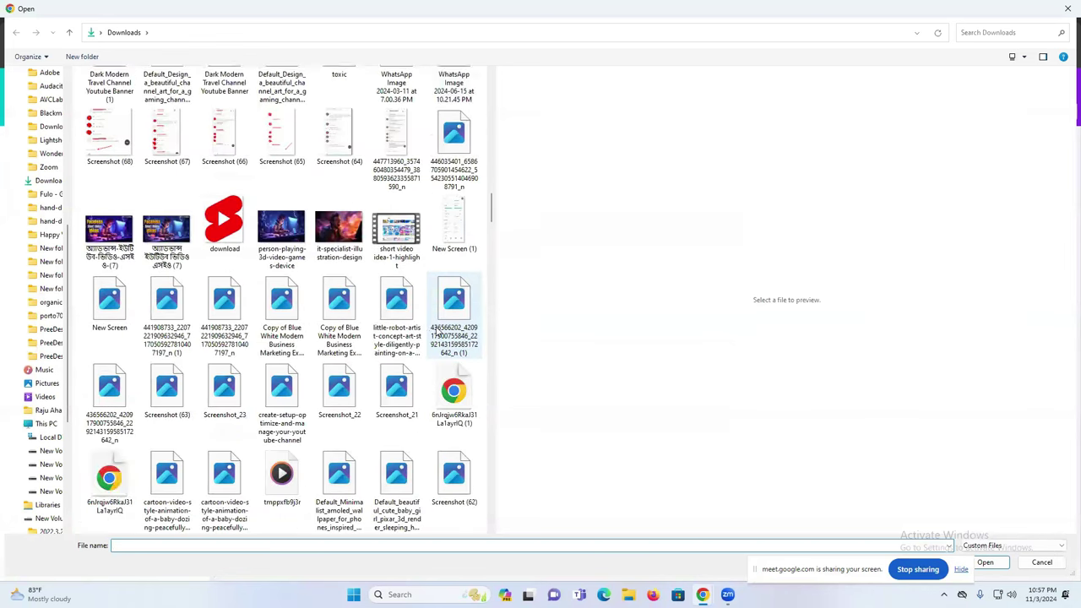
pyautogui.scroll(-3, 374, 358)
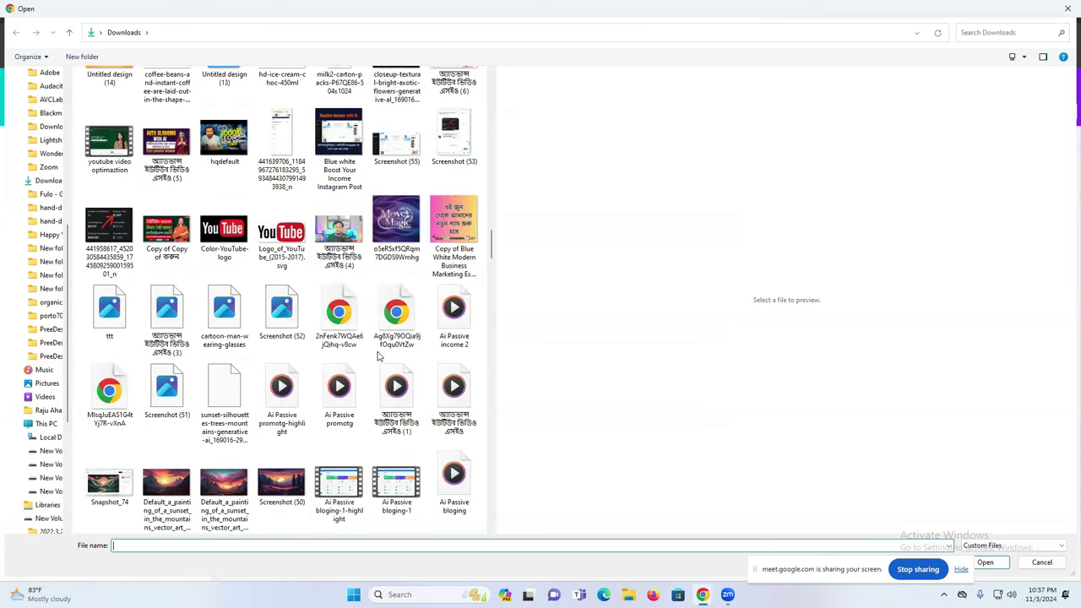
pyautogui.scroll(-5, 378, 357)
pyautogui.scroll(-4, 377, 357)
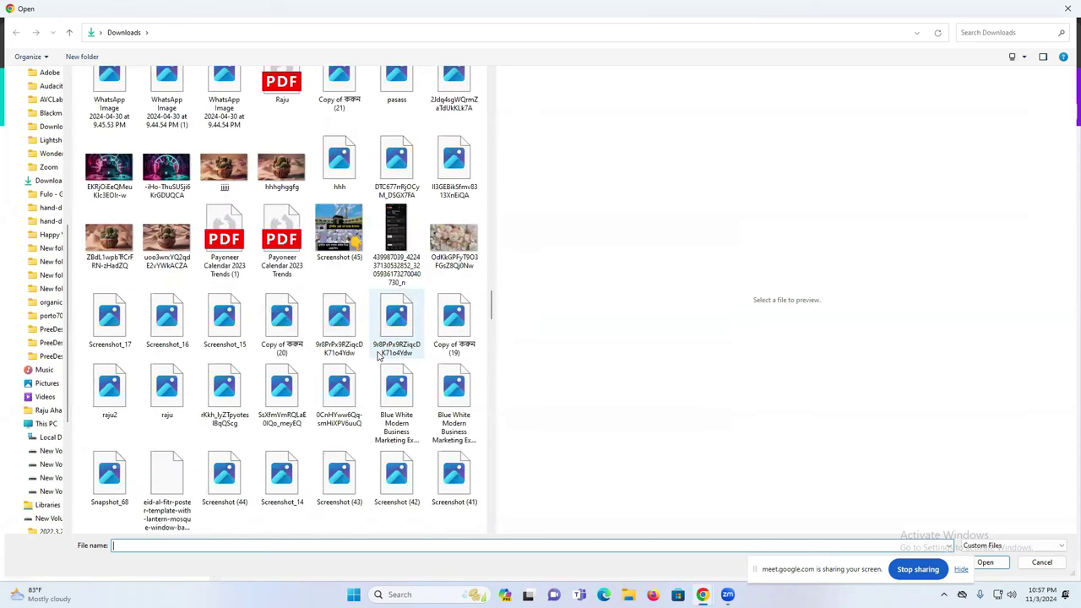
pyautogui.scroll(-10, 378, 355)
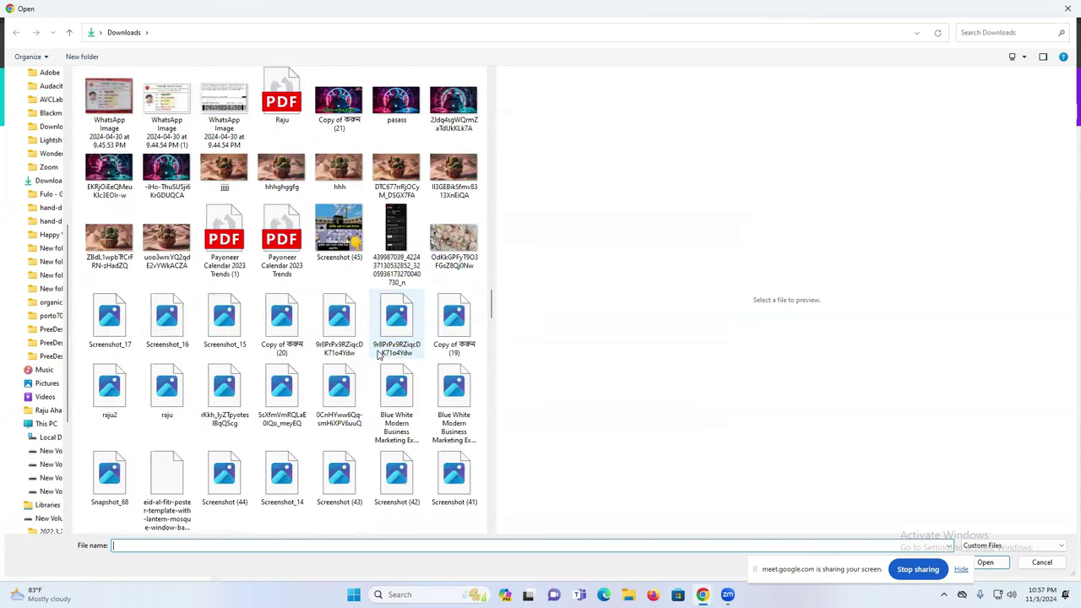
pyautogui.scroll(-5, 378, 355)
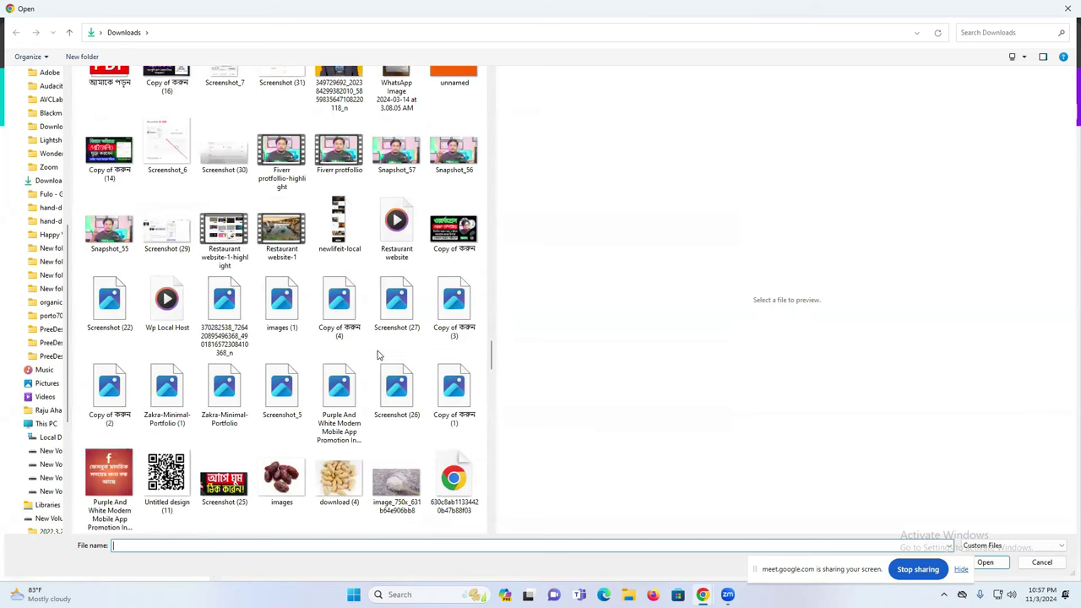
pyautogui.scroll(-5, 377, 355)
pyautogui.scroll(-5, 377, 355)
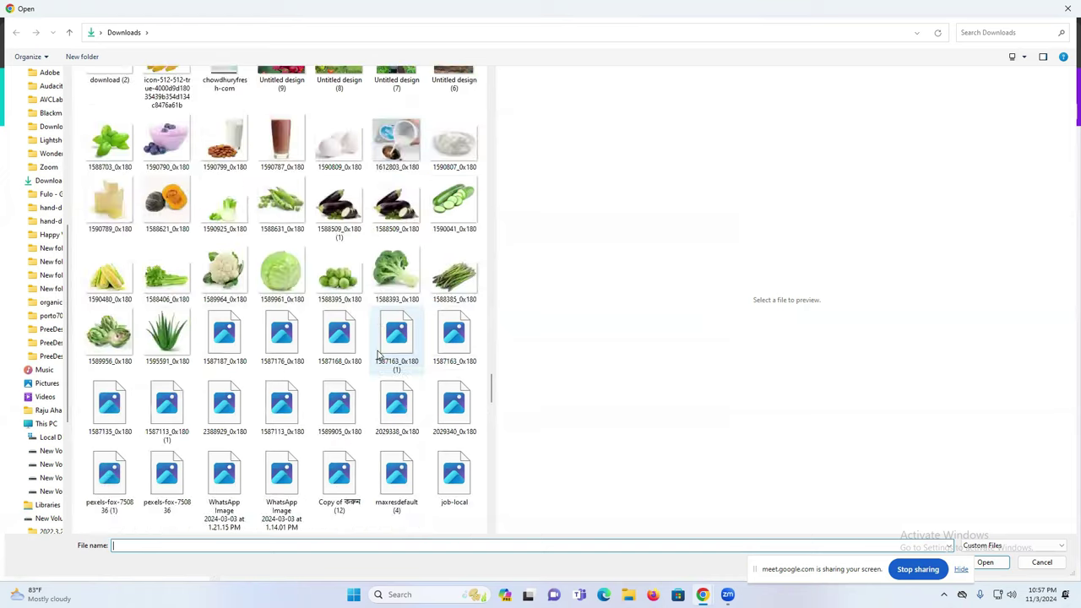
pyautogui.scroll(-3, 378, 355)
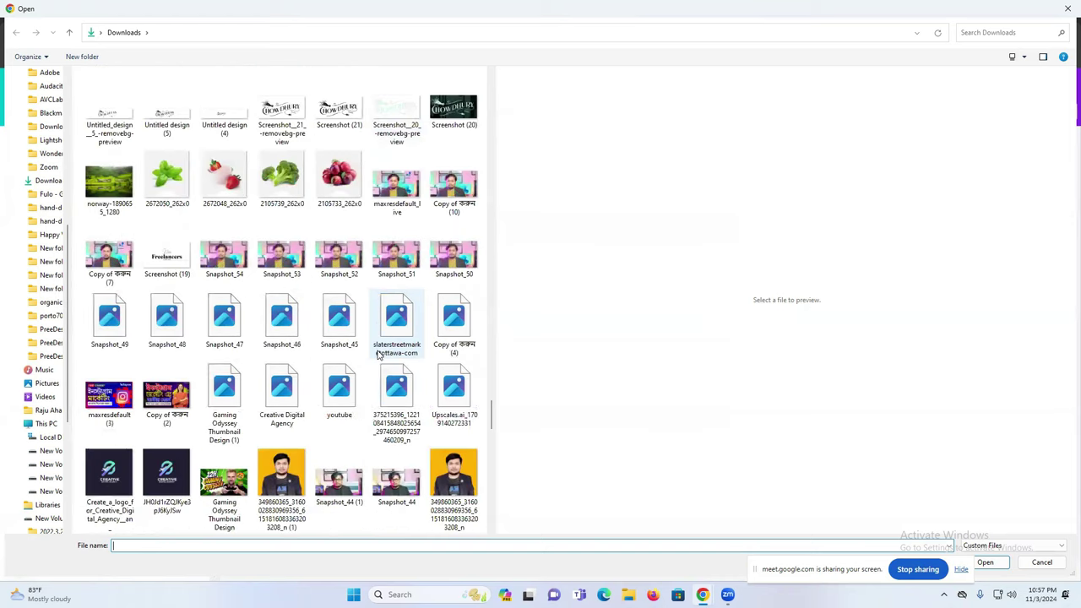
pyautogui.scroll(-3, 379, 355)
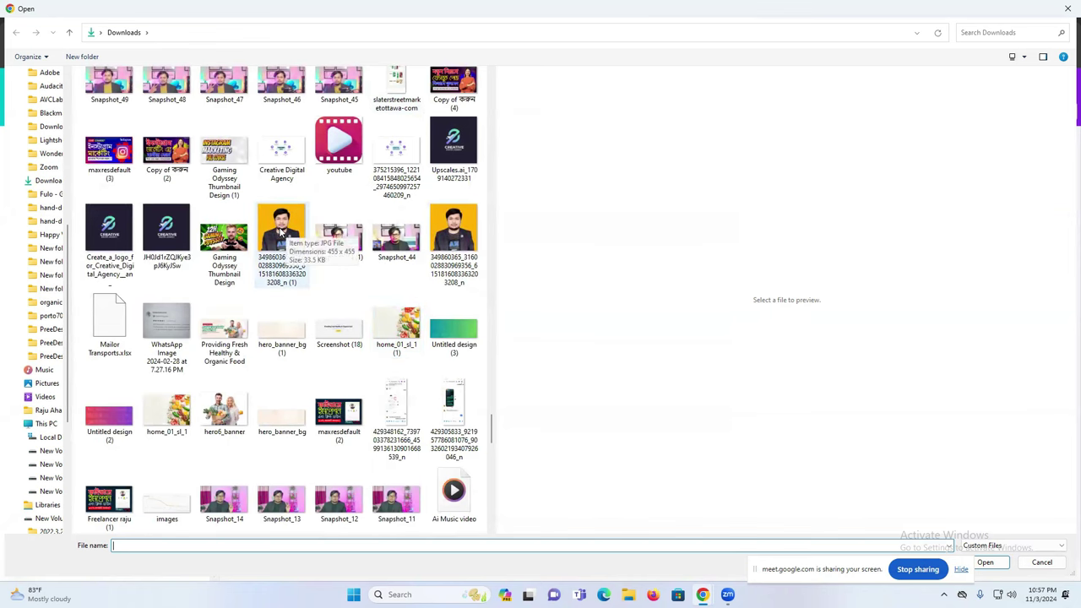
pyautogui.scroll(-10, 282, 237)
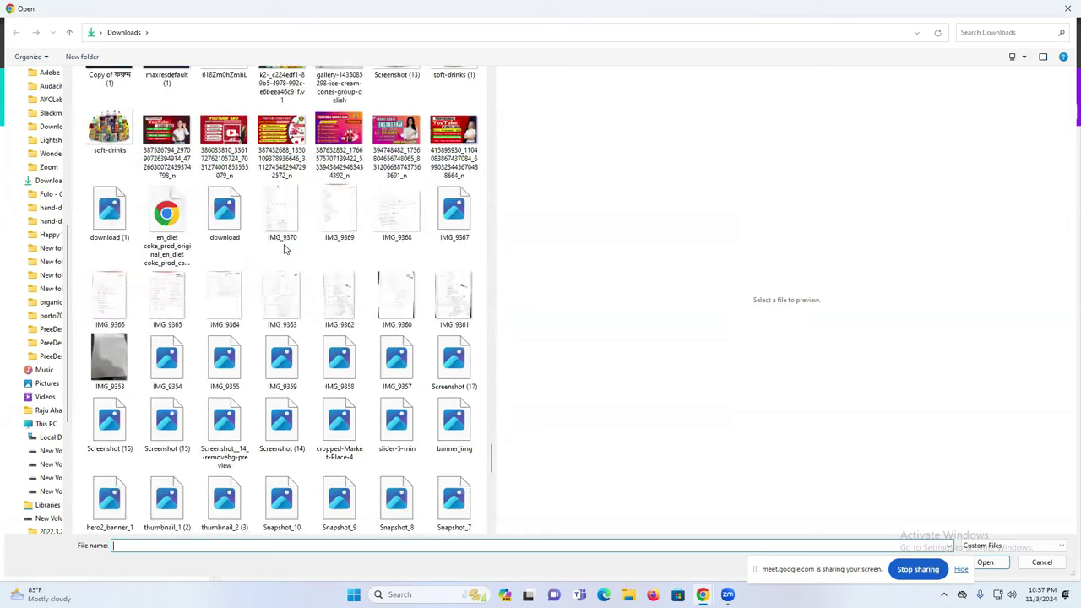
pyautogui.scroll(-15, 285, 249)
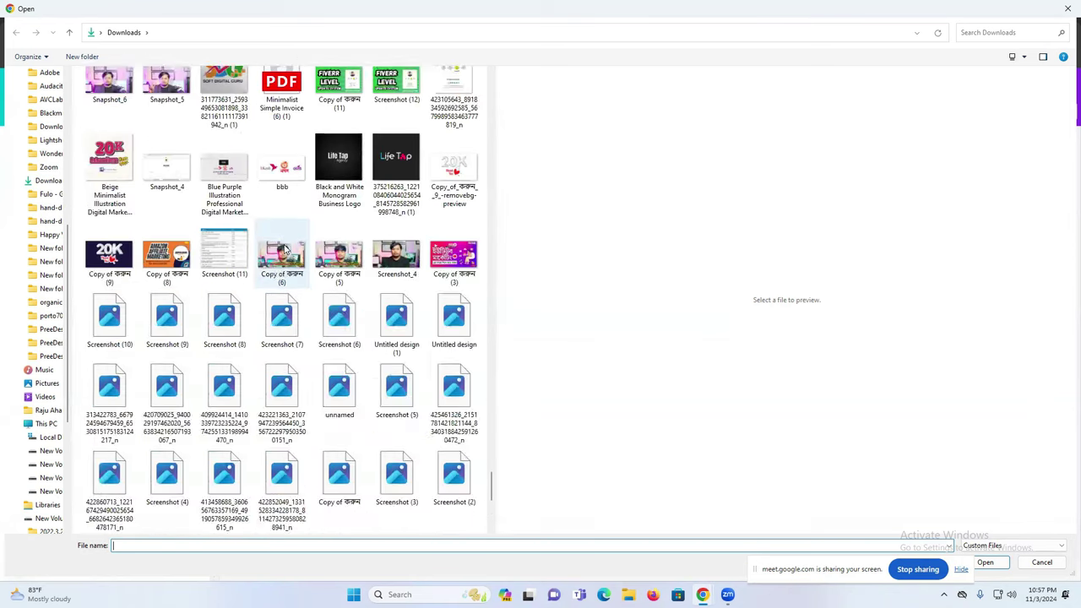
pyautogui.scroll(-5, 285, 248)
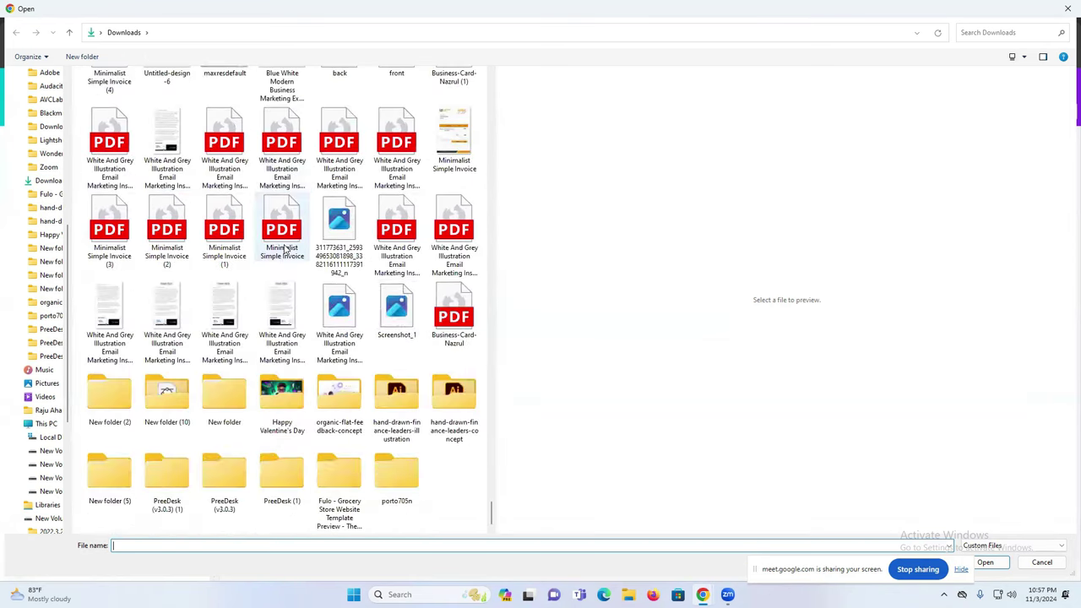
pyautogui.click(1066, 8)
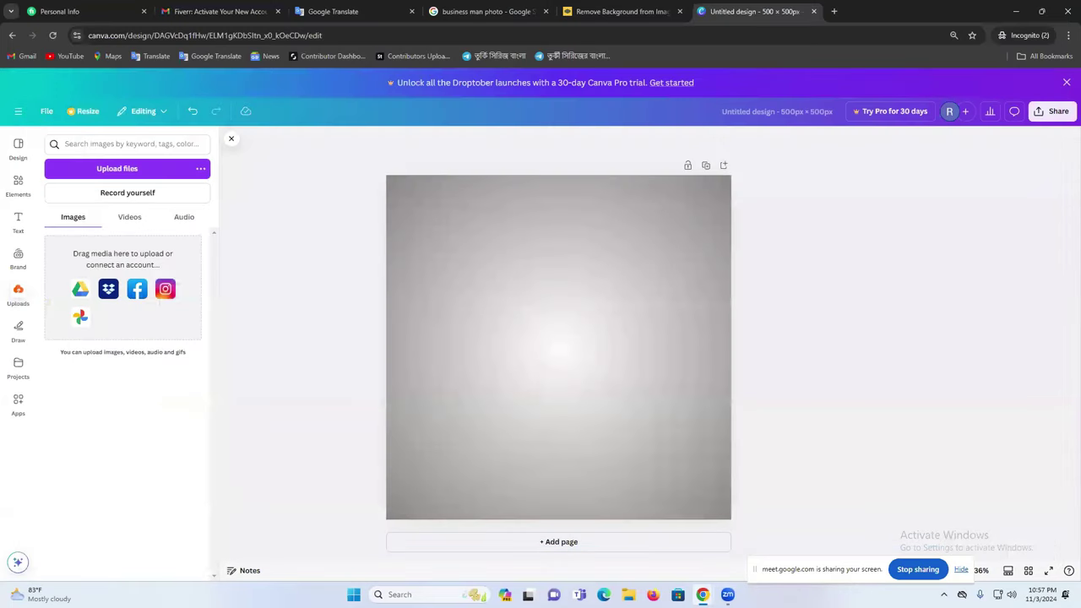
# - Bring up the Facebook profile in the other browser window and minimize the chat
pyautogui.moveTo(703, 595)
pyautogui.click(530, 545)
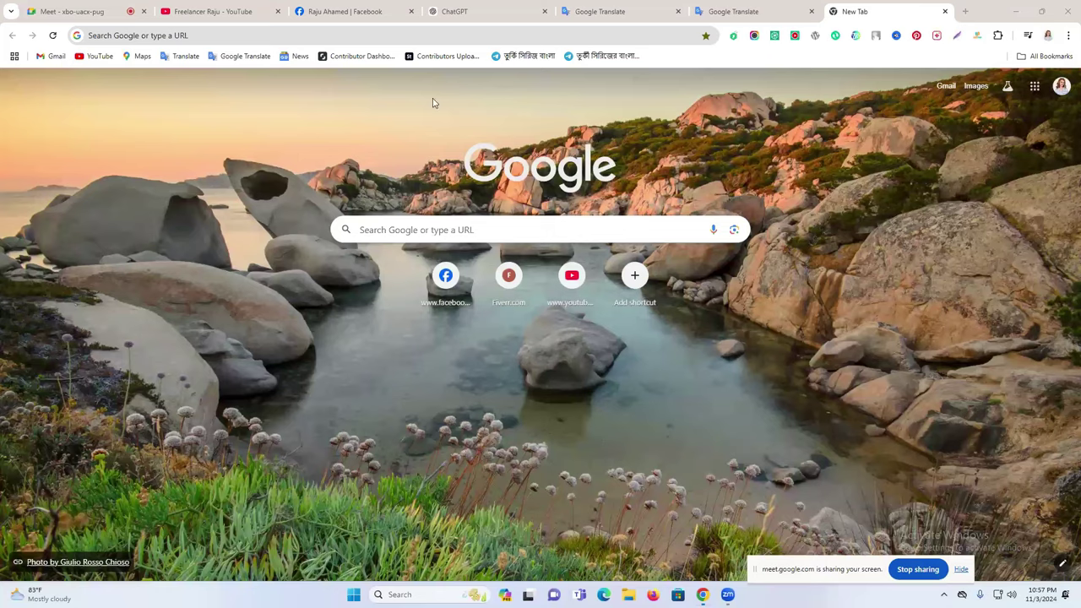
pyautogui.hotkey('ctrl', '3')
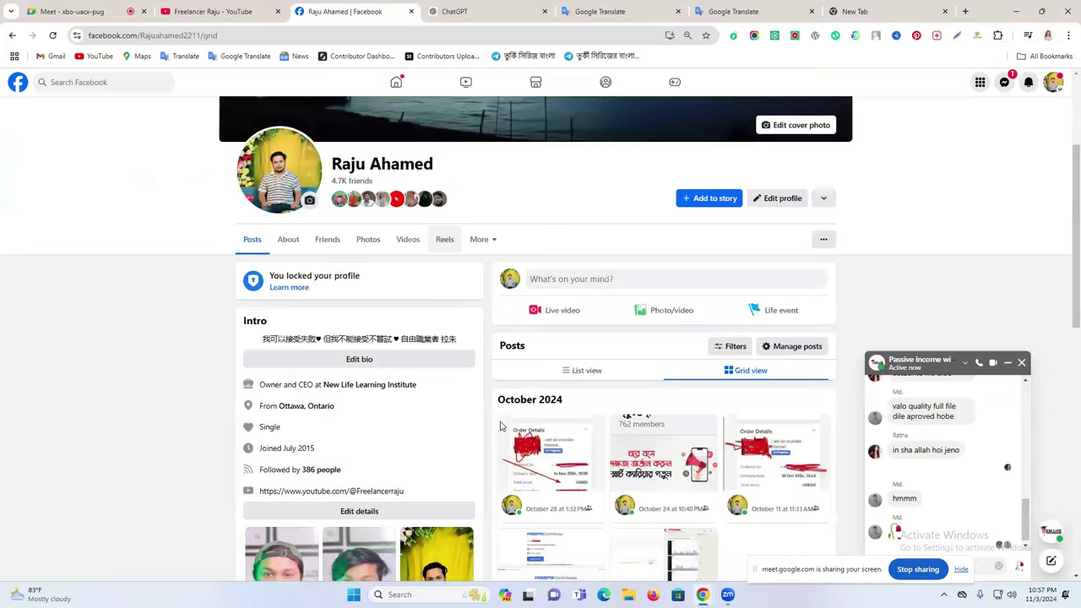
pyautogui.scroll(-4, 583, 418)
pyautogui.click(1008, 362)
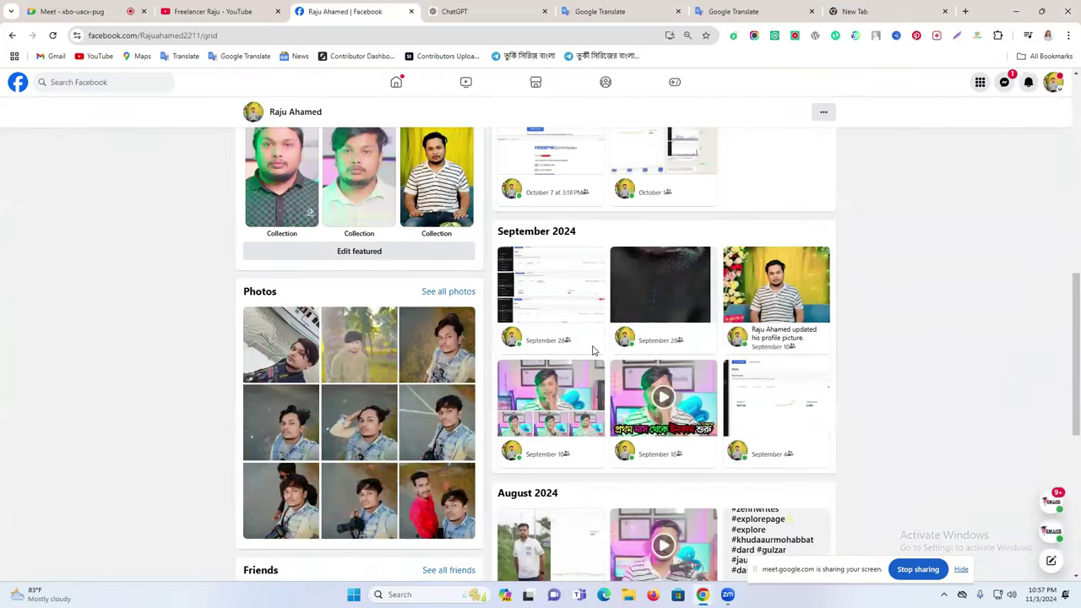
pyautogui.scroll(-2, 616, 353)
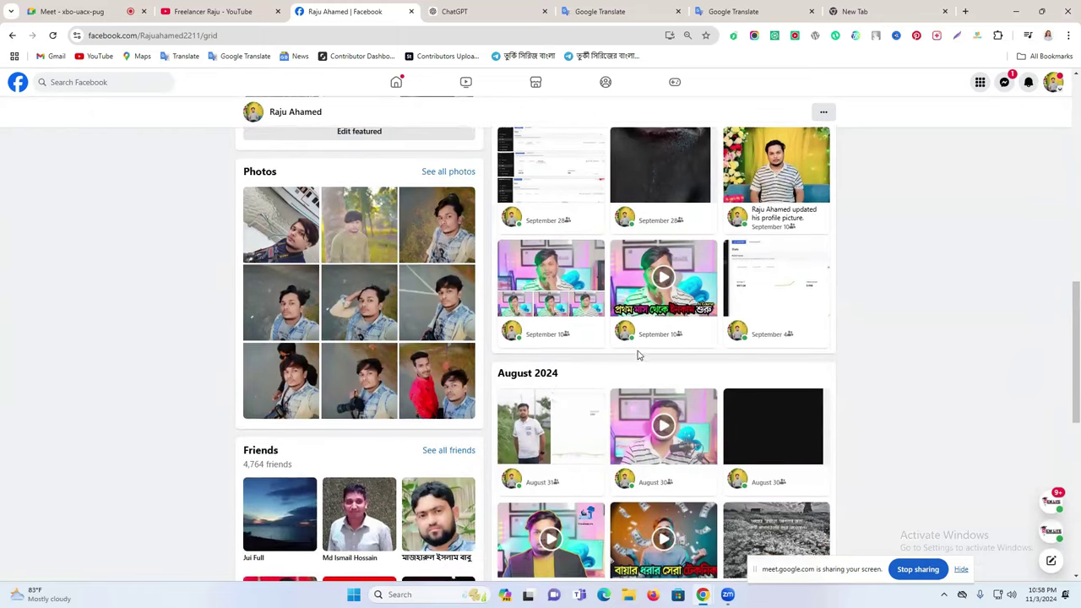
pyautogui.scroll(-1, 639, 355)
pyautogui.scroll(-1, 642, 355)
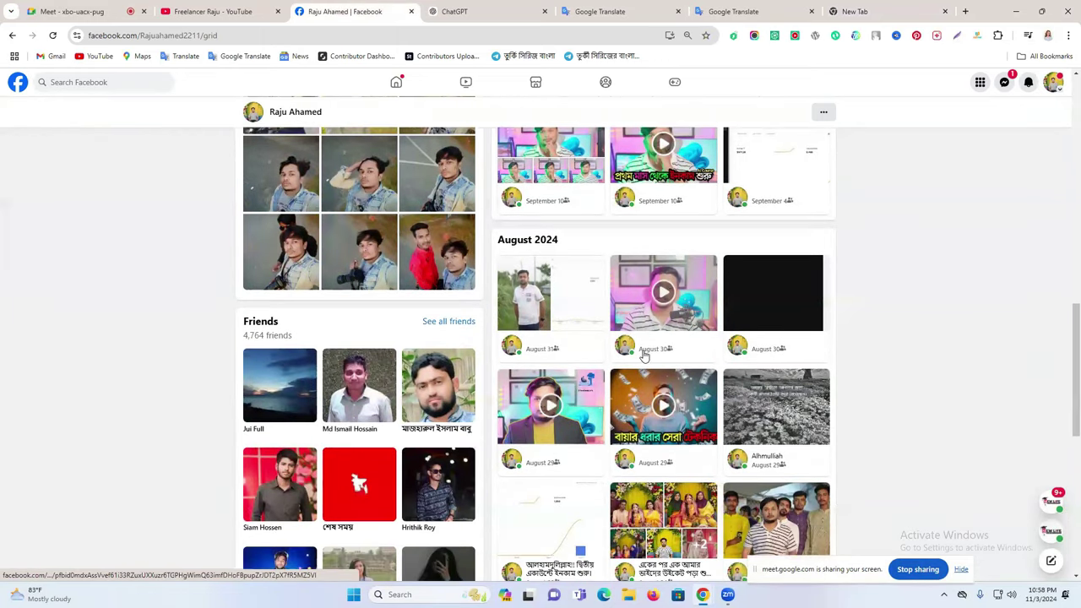
# - Save a friend's full-size profile picture to Downloads as a JPG
pyautogui.click(279, 483)
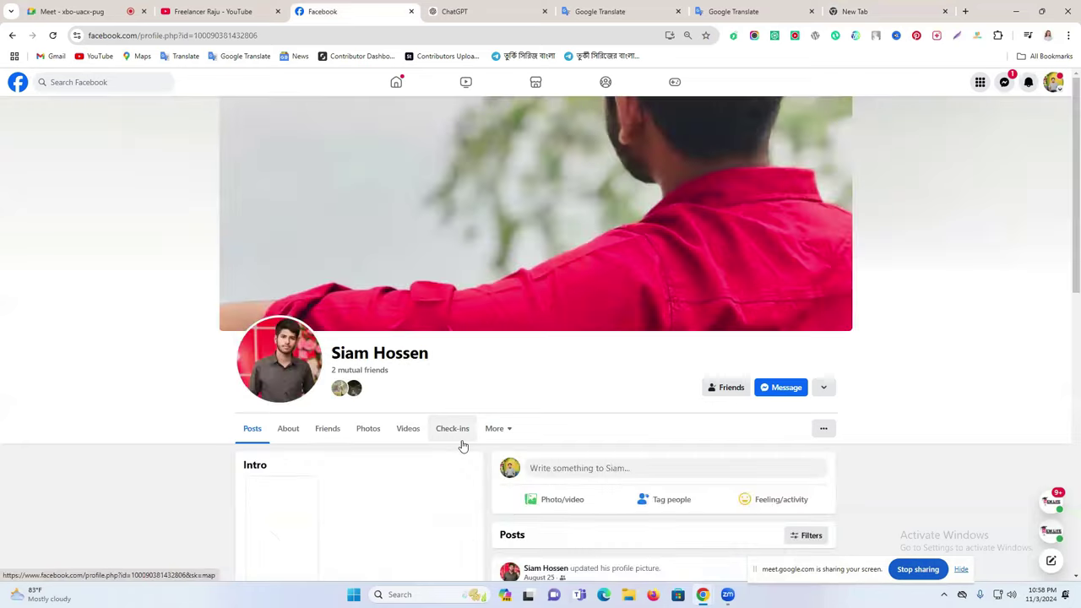
pyautogui.scroll(-2, 363, 397)
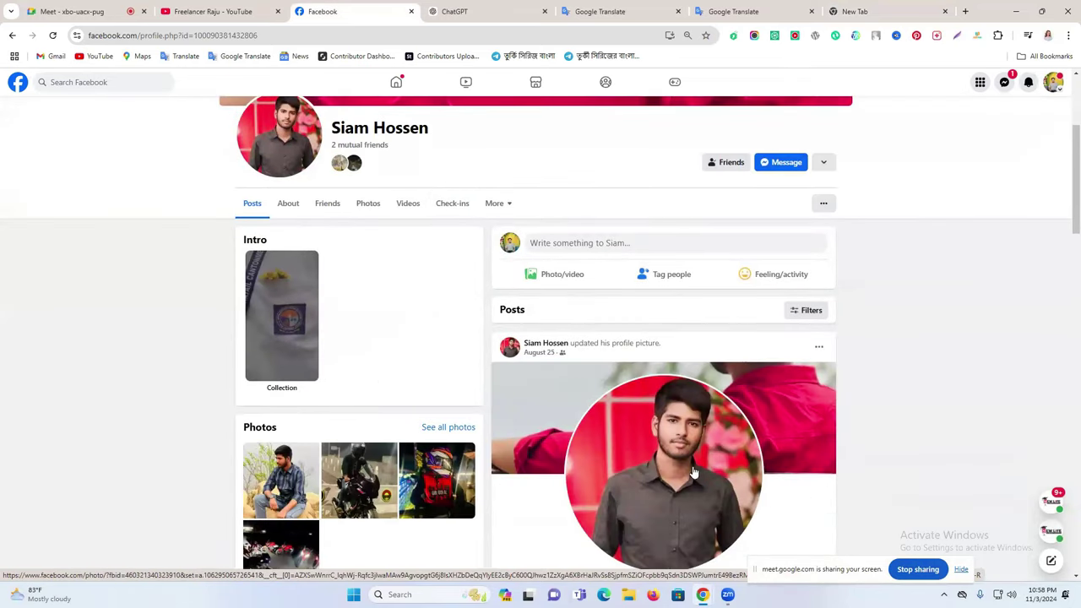
pyautogui.click(691, 465)
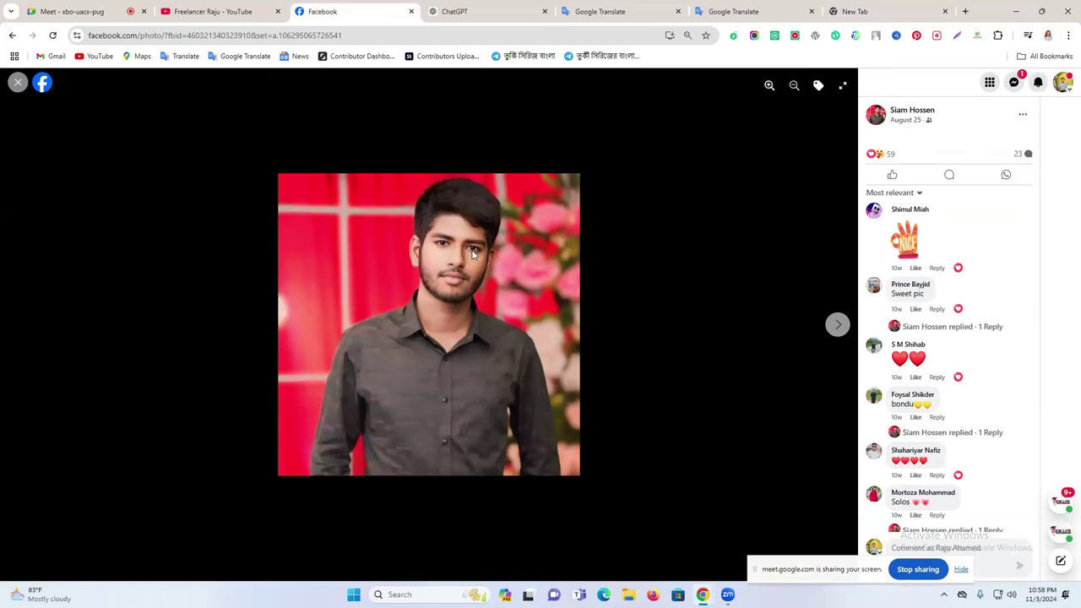
pyautogui.rightClick(473, 253)
pyautogui.click(542, 280)
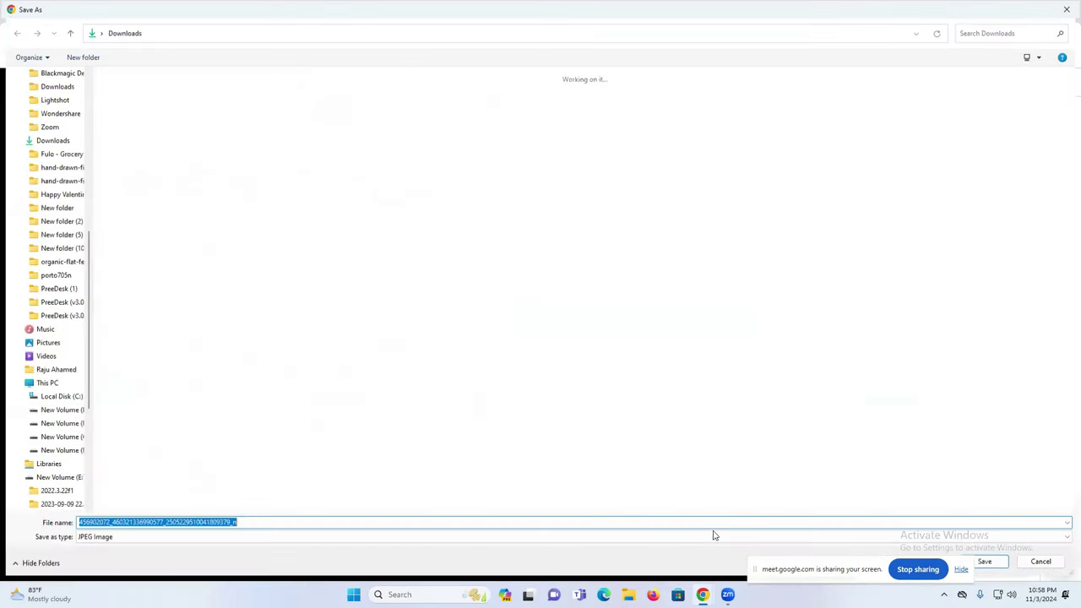
pyautogui.press('Return')
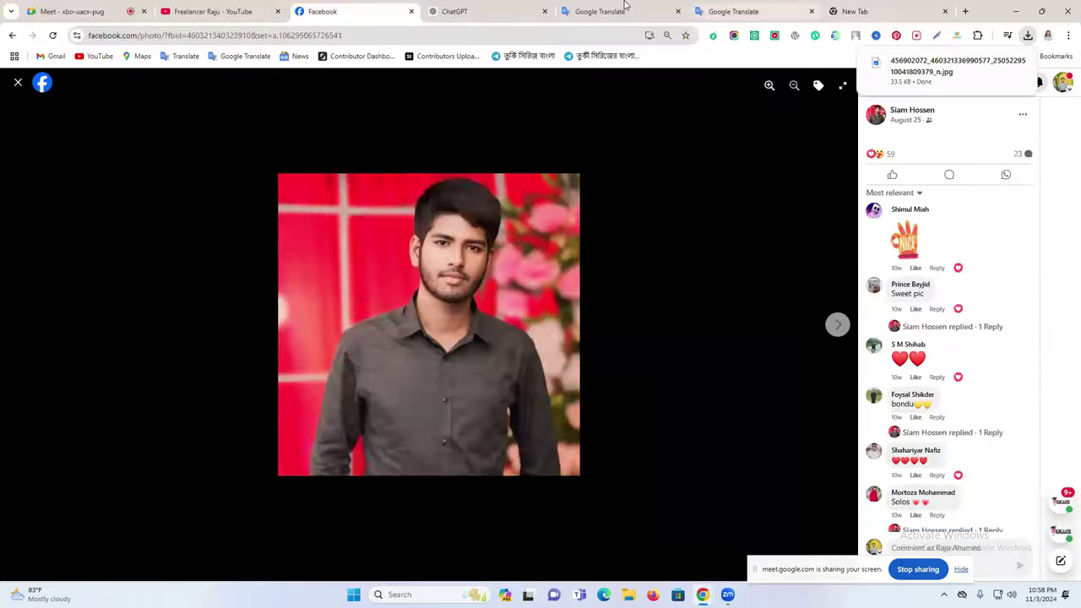
# - Close the incognito Fiverr window and start an image upload on remove.bg
pyautogui.moveTo(695, 587)
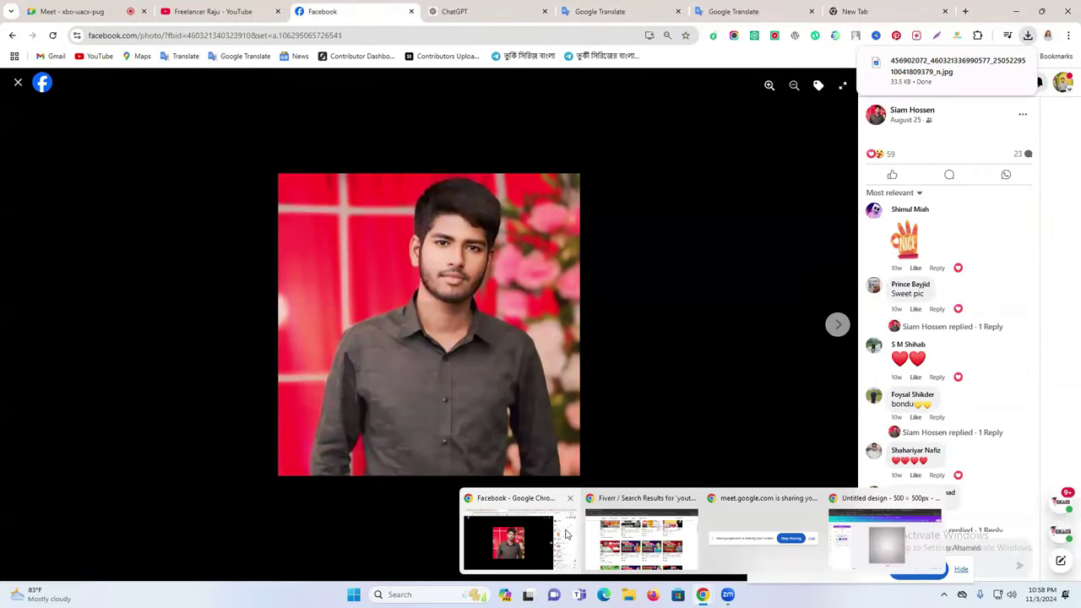
pyautogui.click(642, 536)
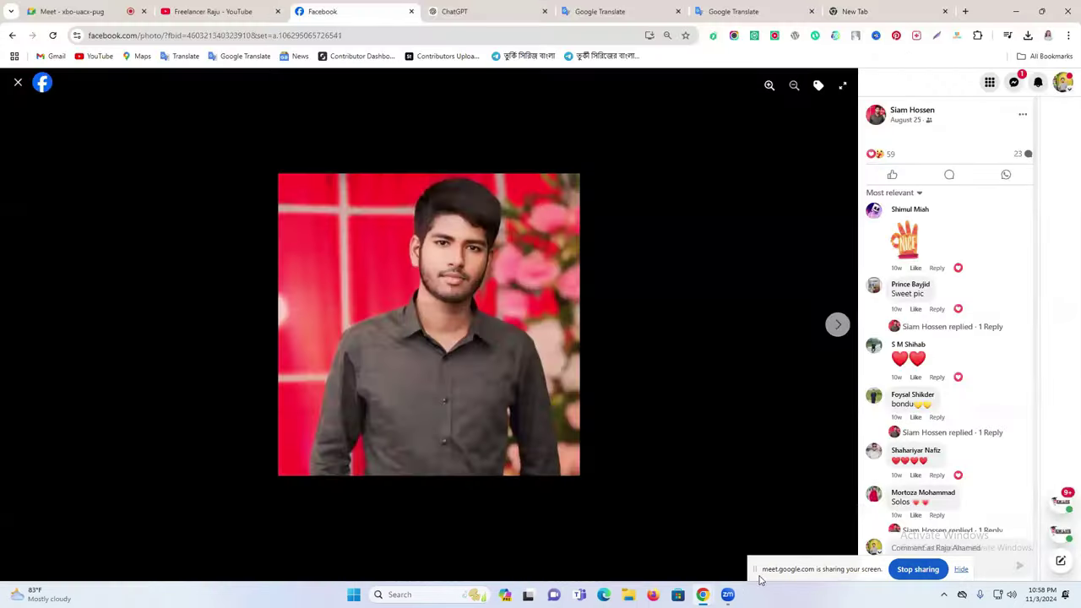
pyautogui.click(1066, 11)
pyautogui.moveTo(701, 591)
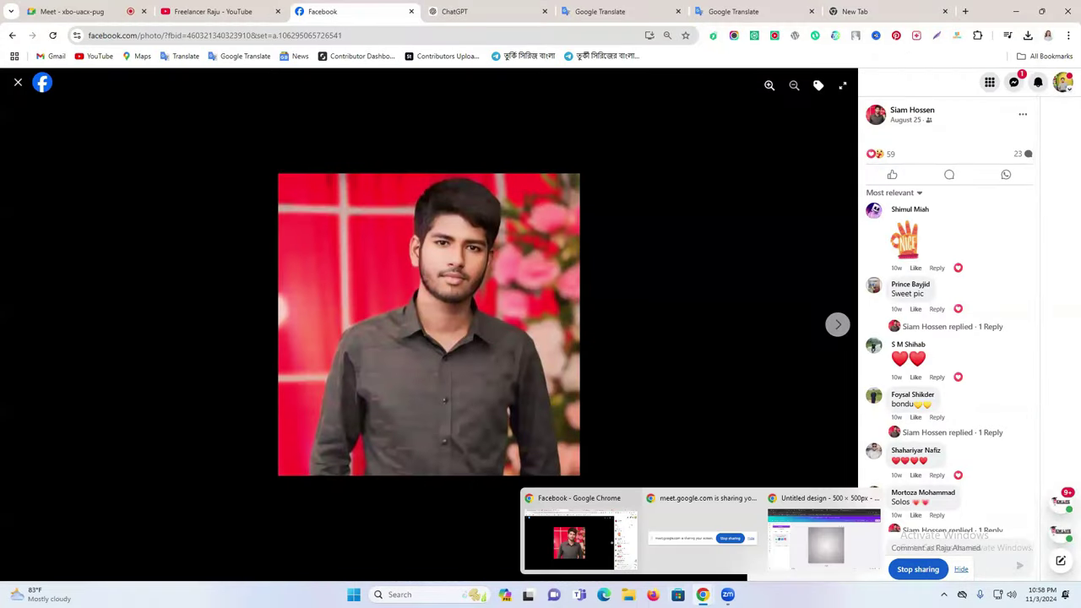
pyautogui.click(805, 558)
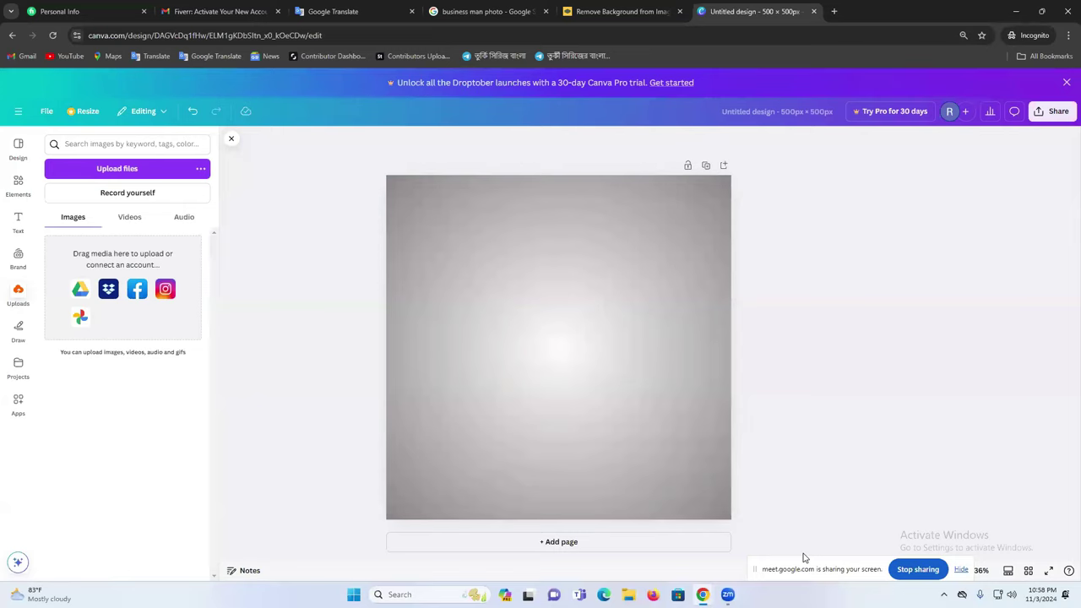
pyautogui.hotkey('ctrl', 'shift', 'Tab')
pyautogui.click(644, 342)
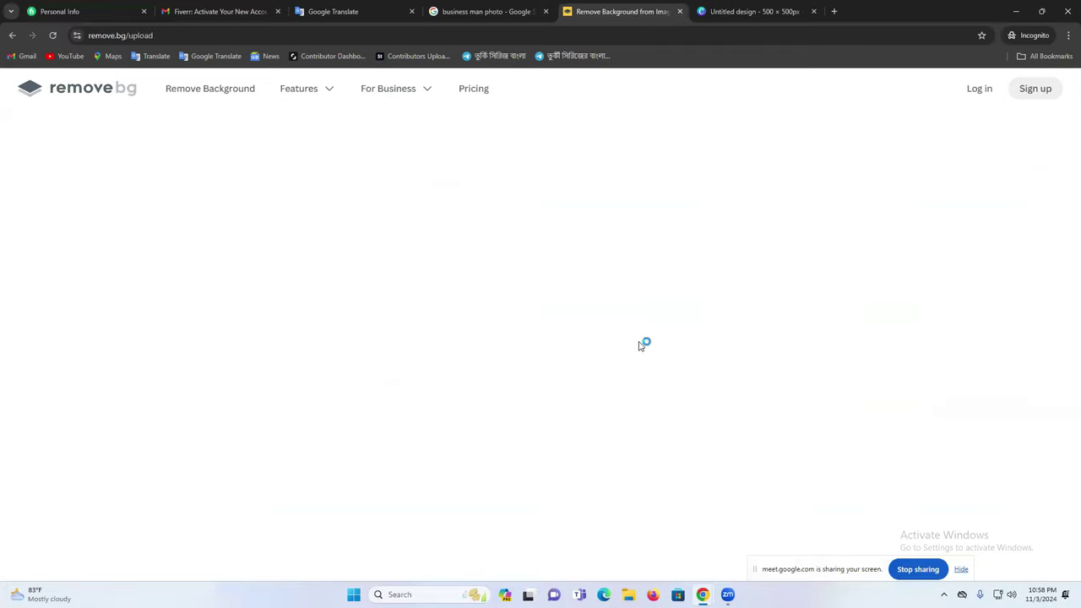
# - Upload the Facebook portrait to remove.bg to strip its red background
pyautogui.click(110, 123)
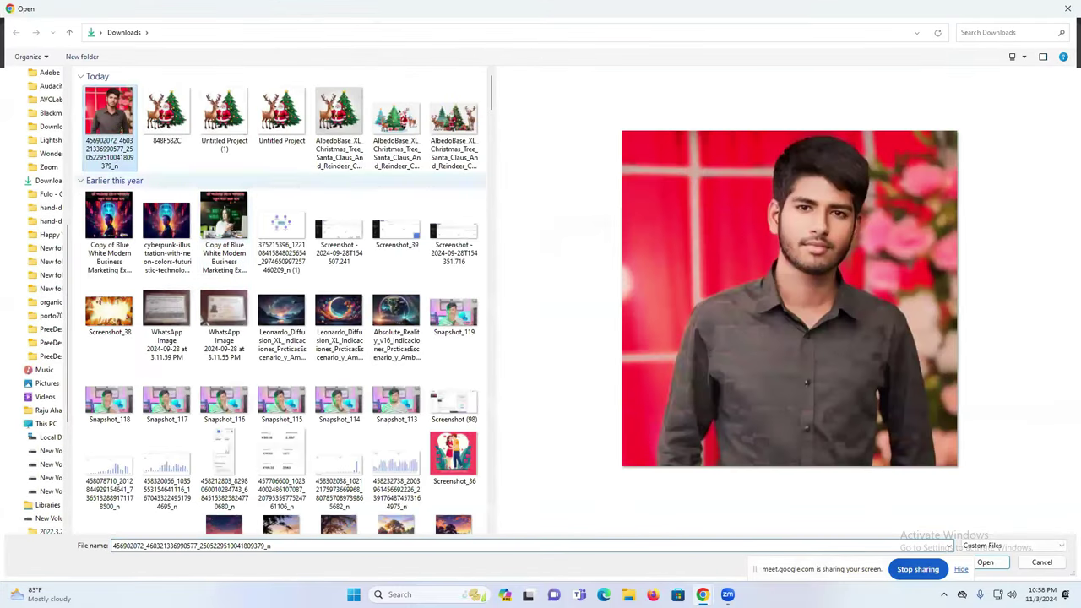
pyautogui.click(985, 563)
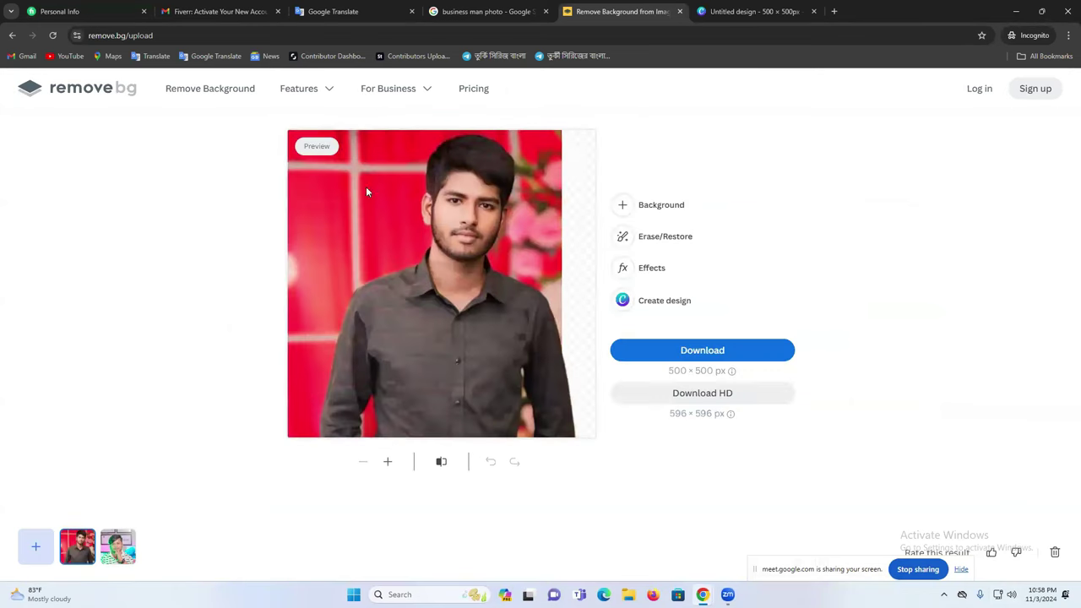
pyautogui.click(719, 352)
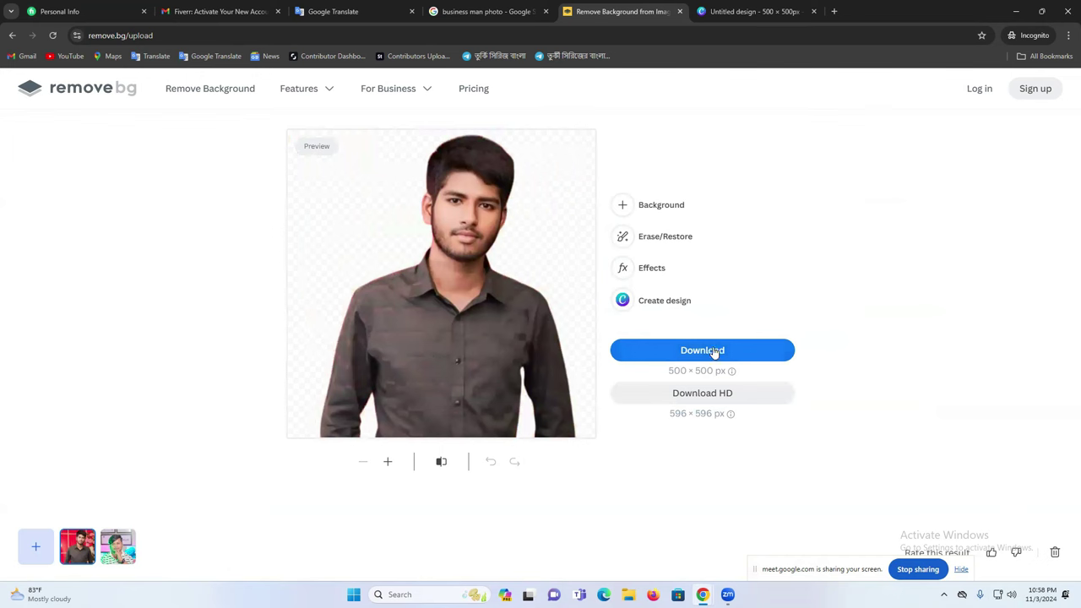
pyautogui.click(700, 353)
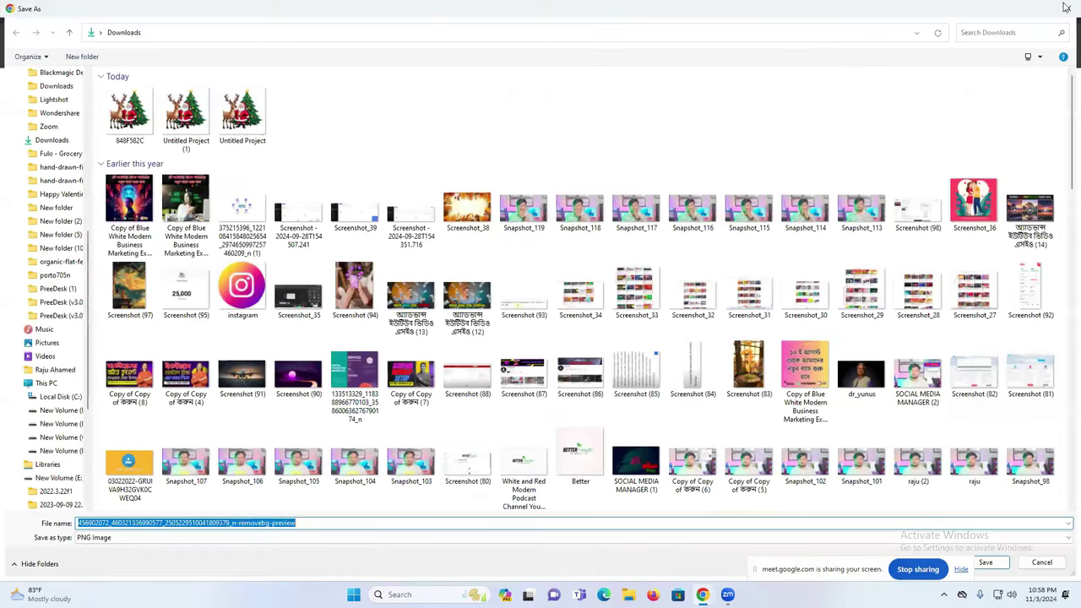
pyautogui.click(1068, 8)
# - Save the background-free portrait PNG to Downloads
pyautogui.click(741, 11)
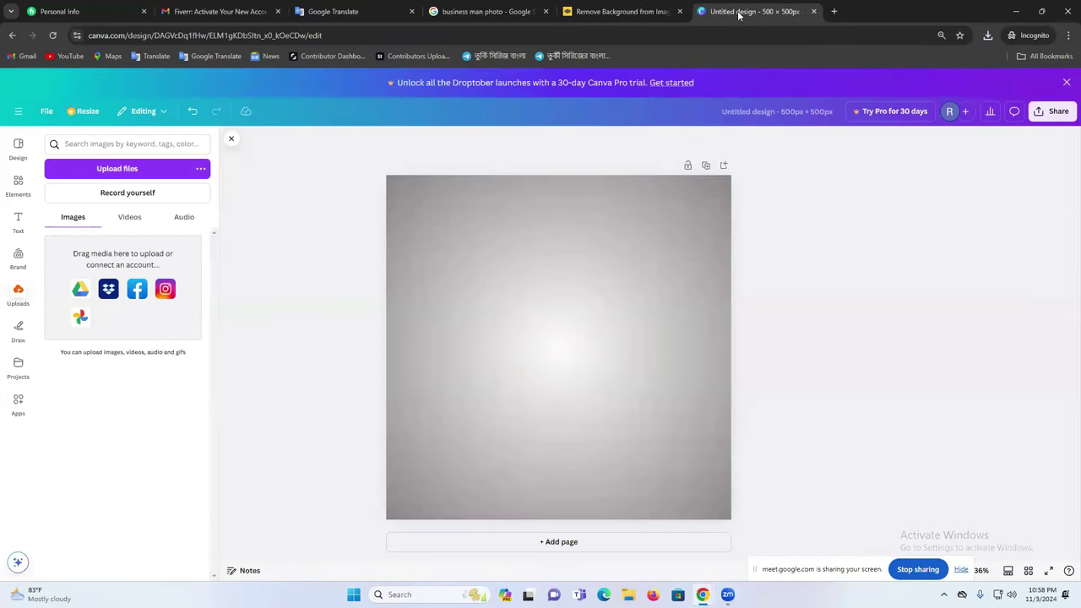
pyautogui.click(131, 170)
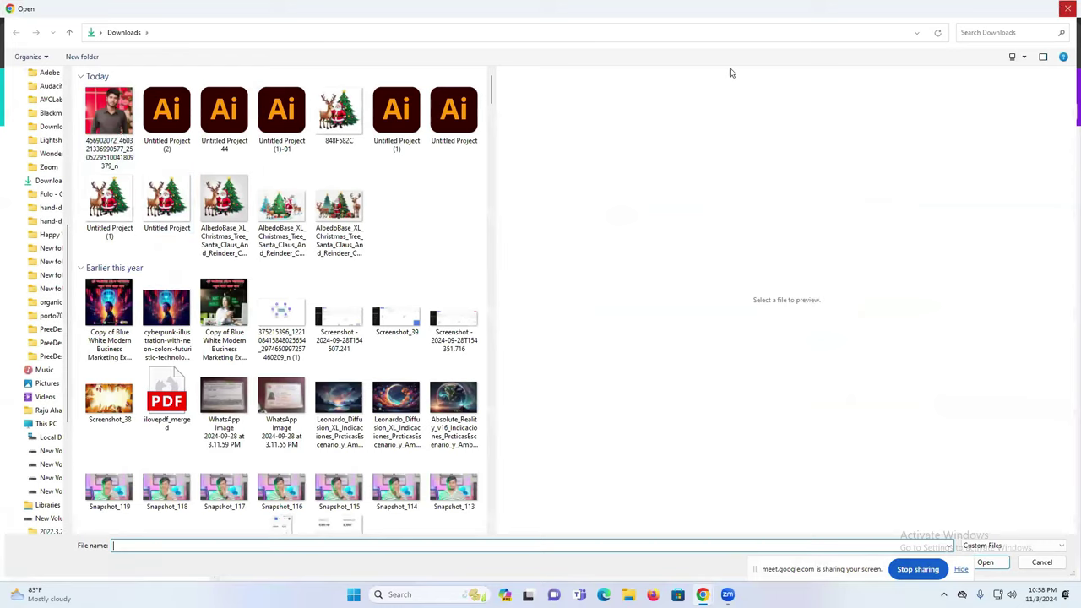
pyautogui.click(1068, 9)
pyautogui.click(623, 11)
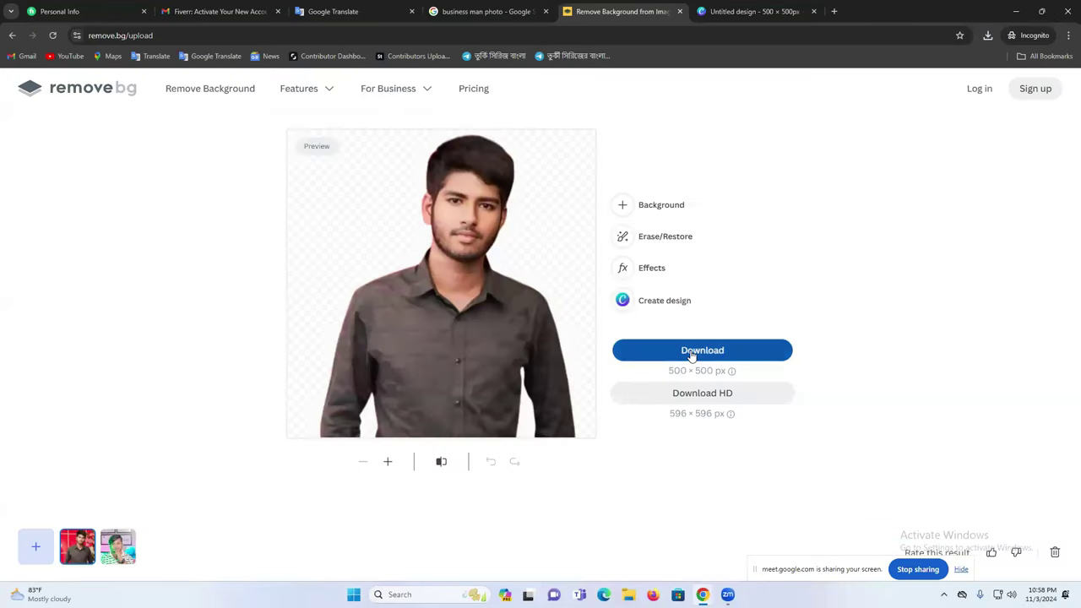
pyautogui.click(691, 353)
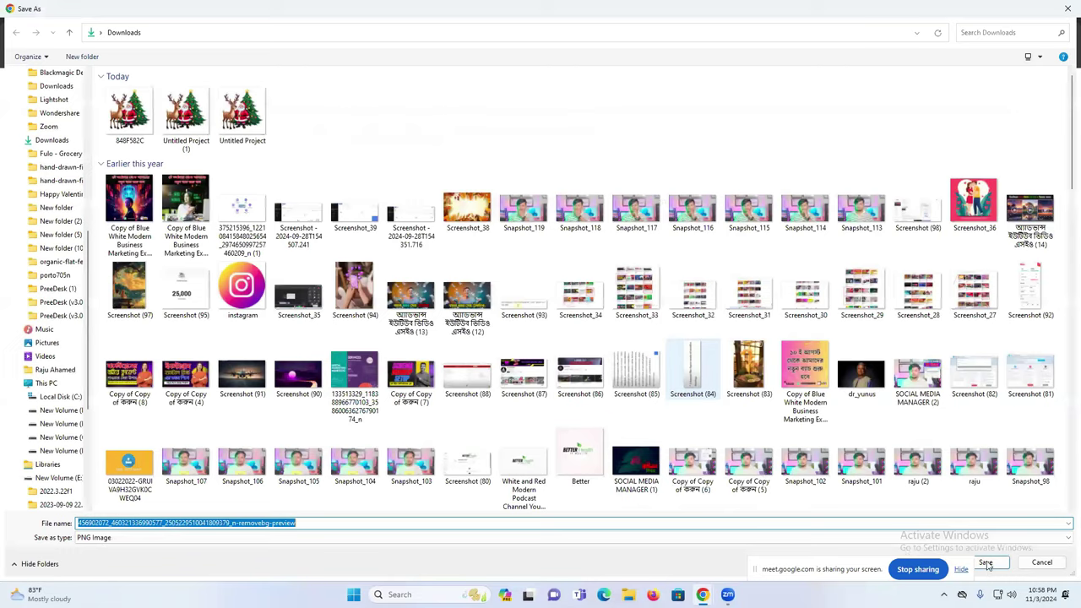
pyautogui.click(985, 563)
# - Upload the removebg-preview cut-out portrait into Canva
pyautogui.click(715, 10)
pyautogui.click(128, 174)
pyautogui.click(125, 133)
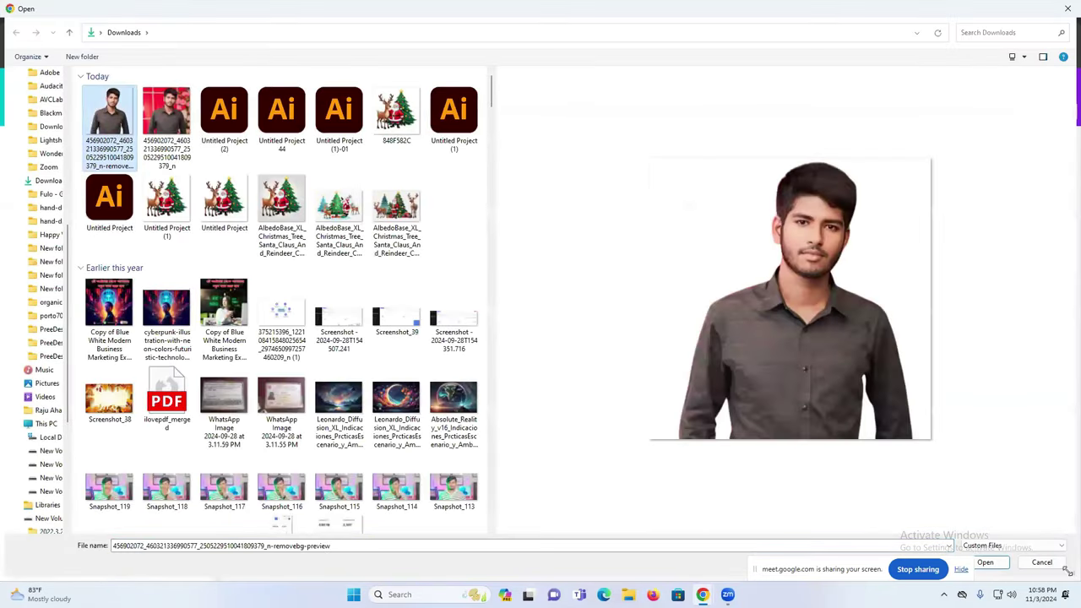
pyautogui.click(1000, 565)
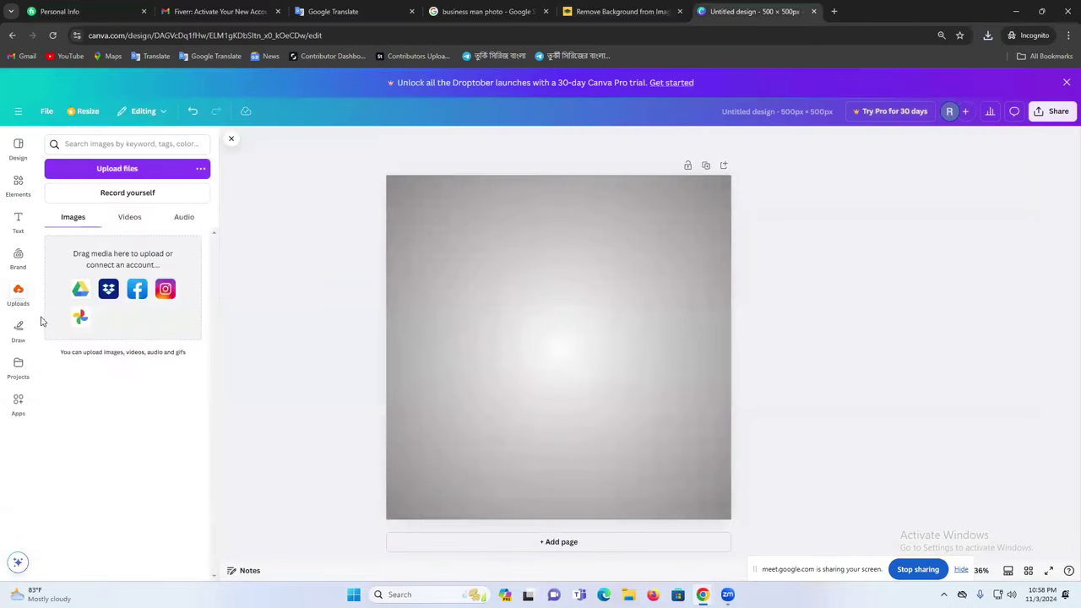
# - Add the cut-out portrait to the page, moving and enlarging it
pyautogui.click(83, 332)
pyautogui.moveTo(597, 388); pyautogui.dragTo(535, 329)
pyautogui.moveTo(594, 393); pyautogui.dragTo(710, 530)
pyautogui.moveTo(397, 195); pyautogui.dragTo(381, 189)
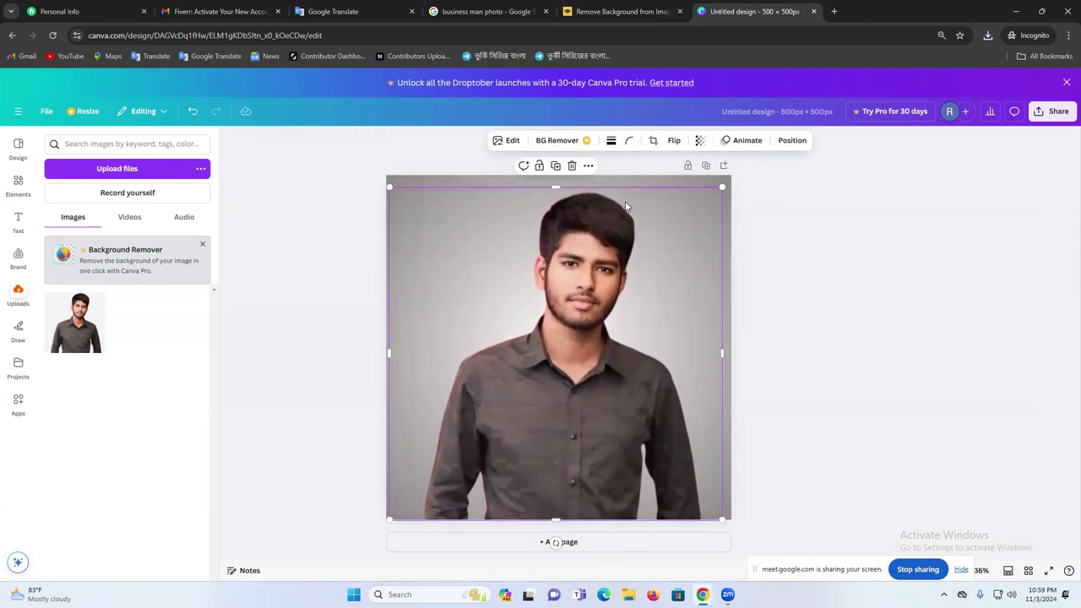
# - Tilt the portrait about 2 degrees and enlarge it to cover the whole page
pyautogui.moveTo(556, 543); pyautogui.dragTo(565, 545)
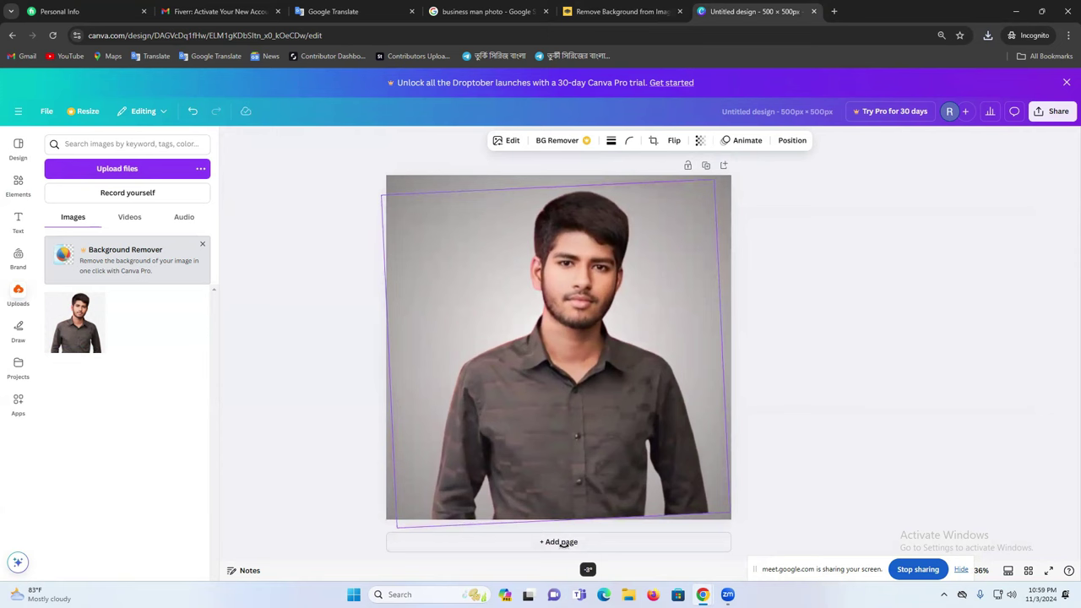
pyautogui.moveTo(564, 545); pyautogui.dragTo(568, 545)
pyautogui.moveTo(733, 509); pyautogui.dragTo(746, 519)
pyautogui.moveTo(685, 468); pyautogui.dragTo(676, 465)
pyautogui.click(938, 406)
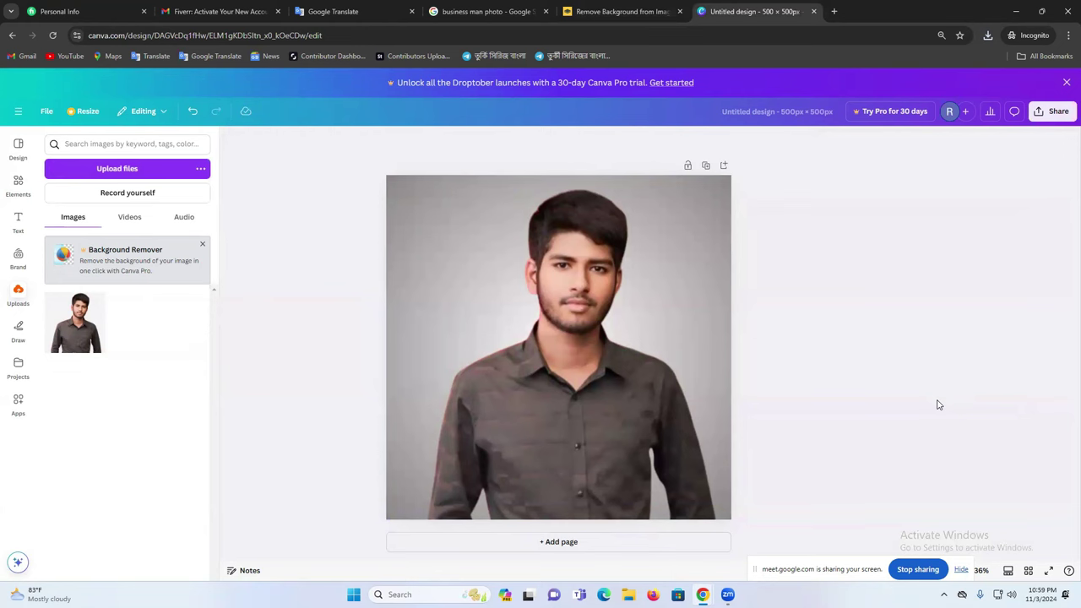
pyautogui.click(683, 329)
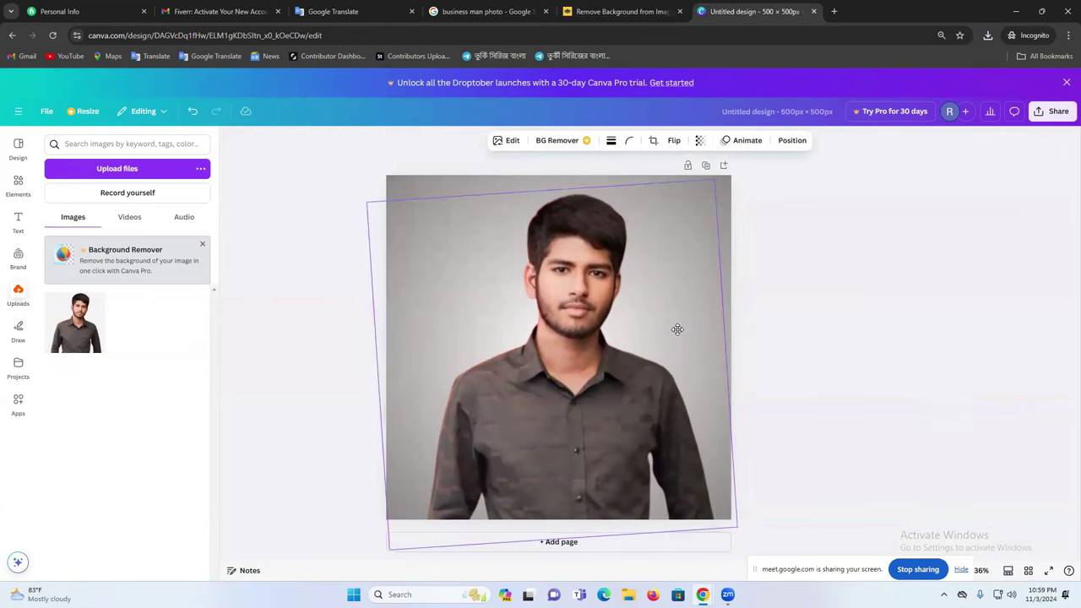
pyautogui.click(781, 331)
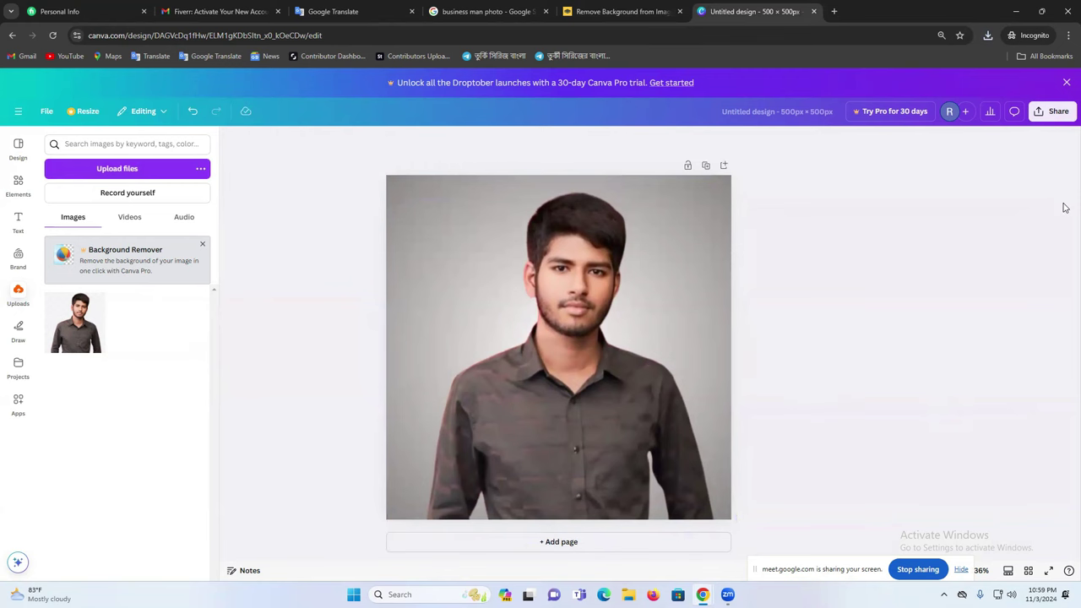
pyautogui.click(1068, 84)
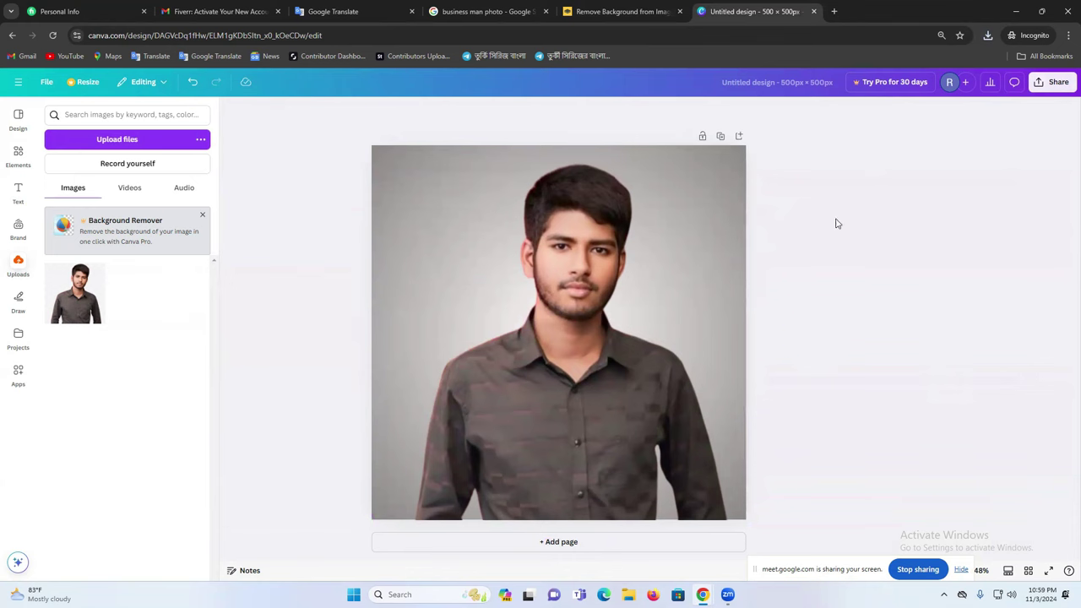
pyautogui.click(1052, 85)
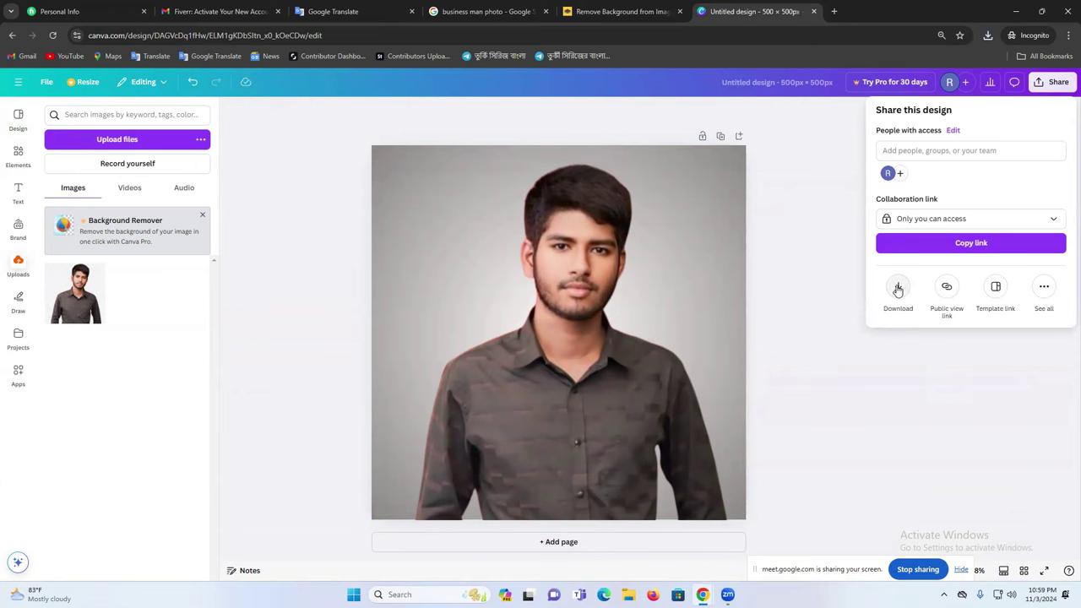
# - Download the design as a PNG and save it to Downloads as 'Untitled design (16)'
pyautogui.click(898, 288)
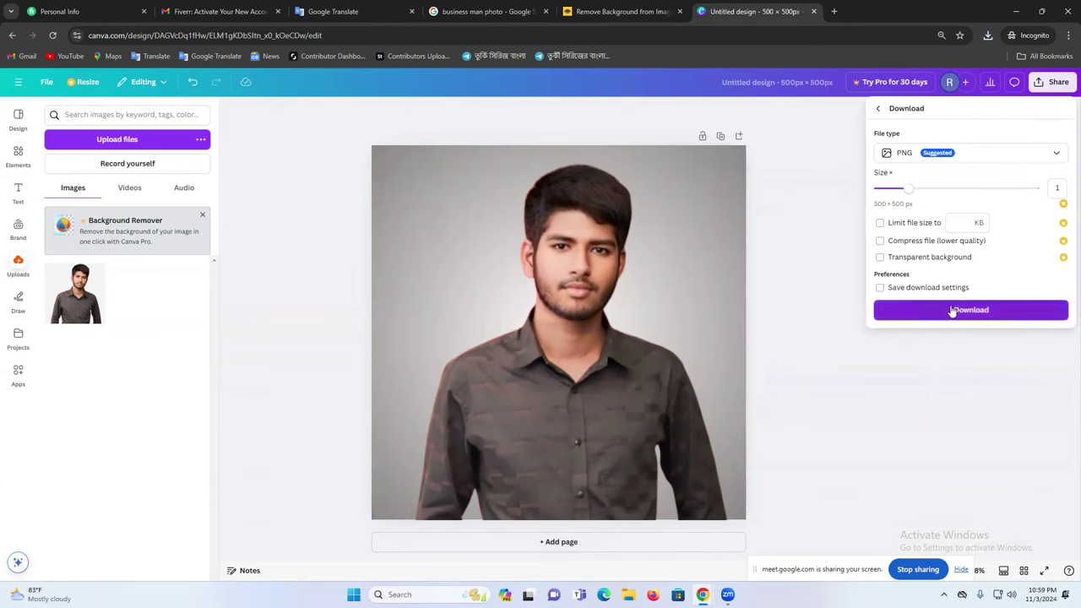
pyautogui.click(951, 311)
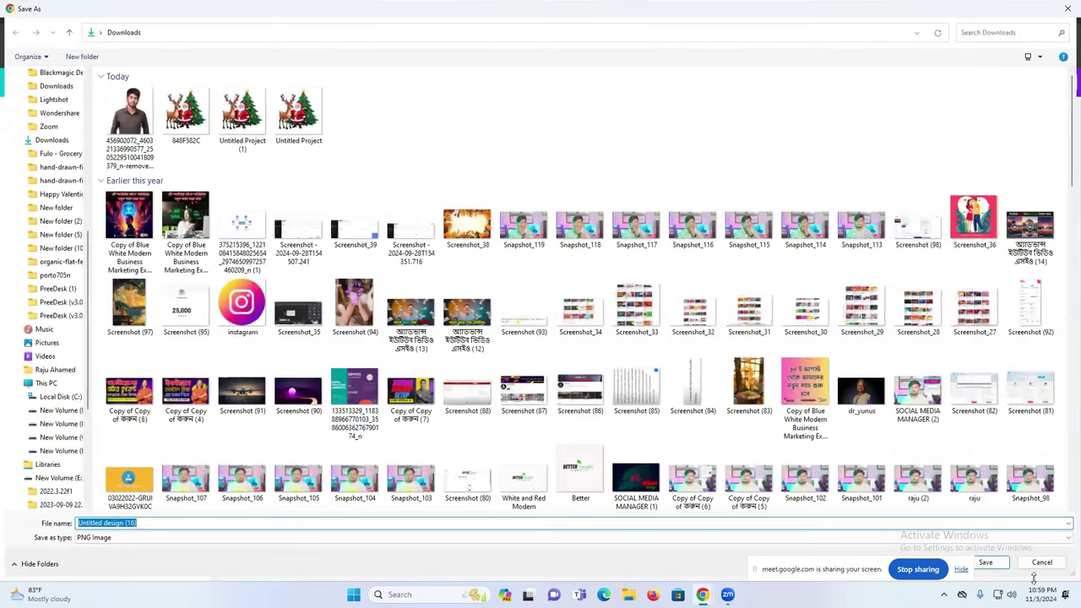
pyautogui.click(986, 562)
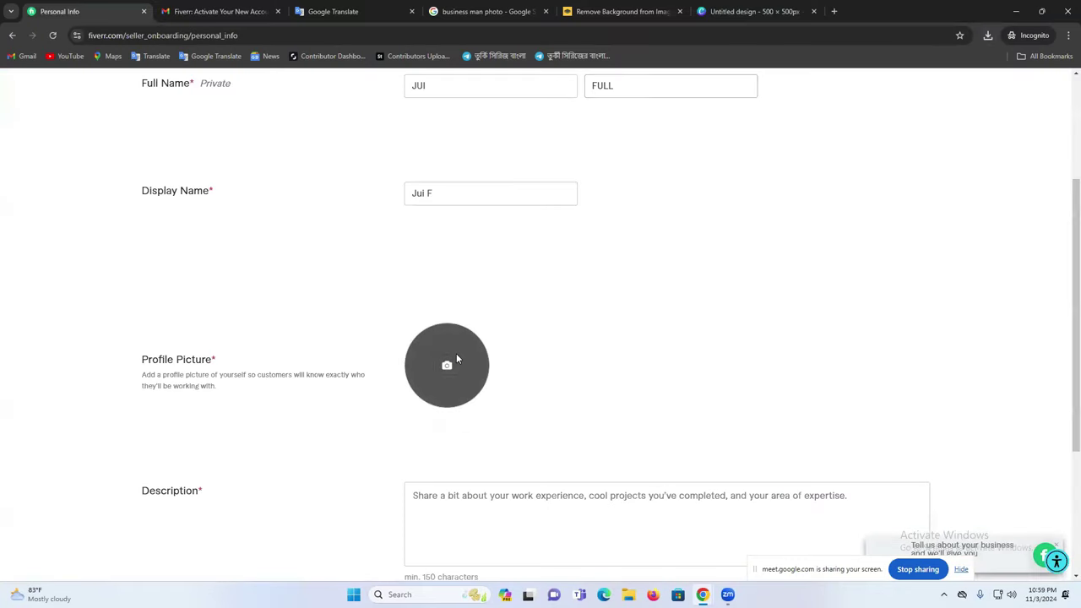
# - Upload 'Untitled design (16)' from Downloads as the Fiverr Personal Info profile picture
pyautogui.click(456, 355)
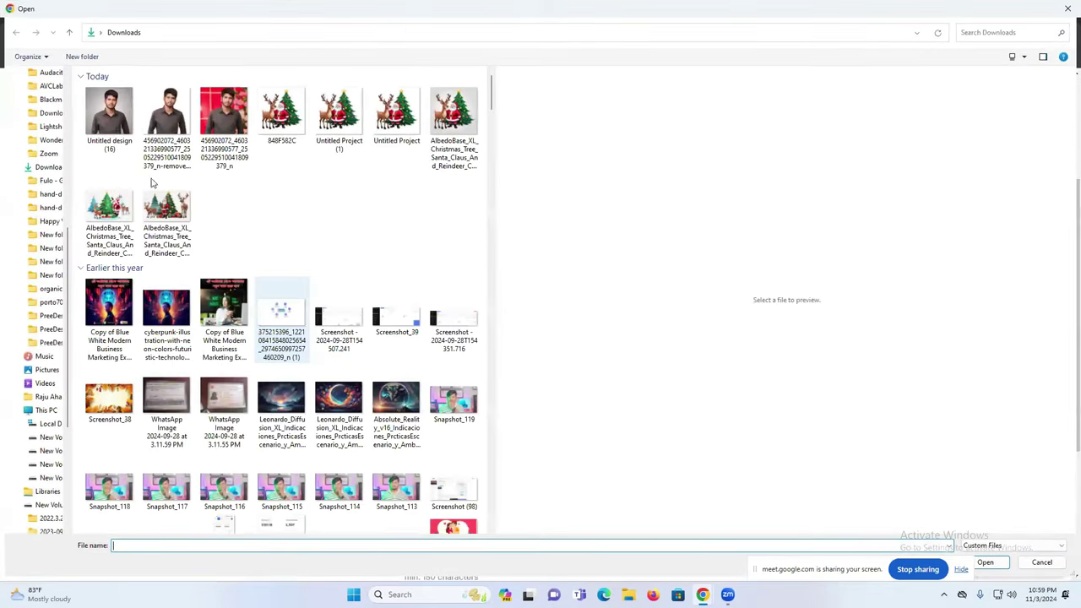
pyautogui.click(109, 115)
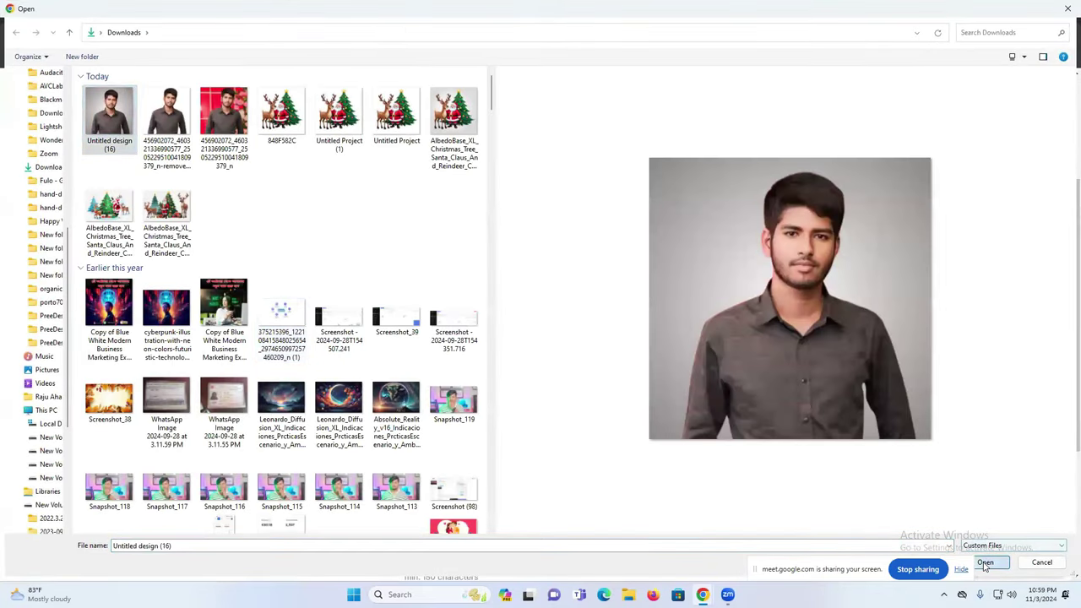
pyautogui.click(985, 563)
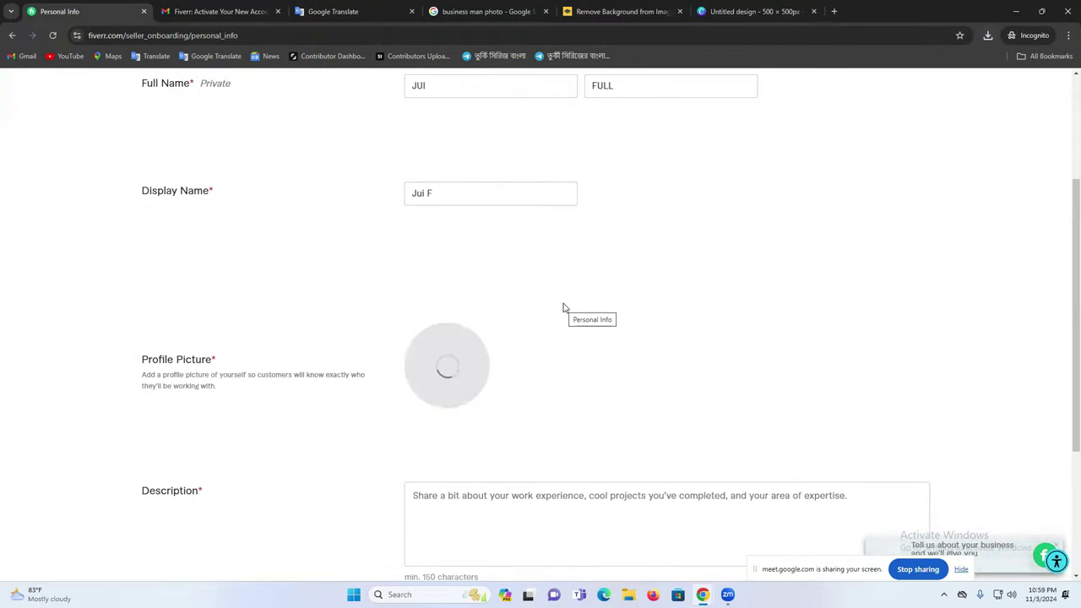
pyautogui.scroll(-1, 591, 329)
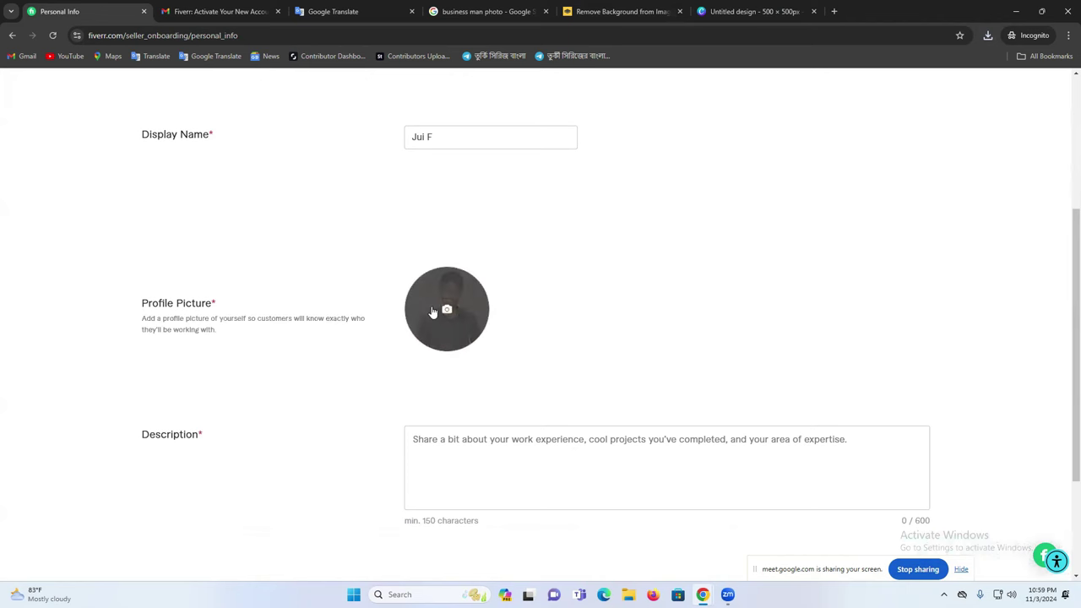
pyautogui.click(726, 7)
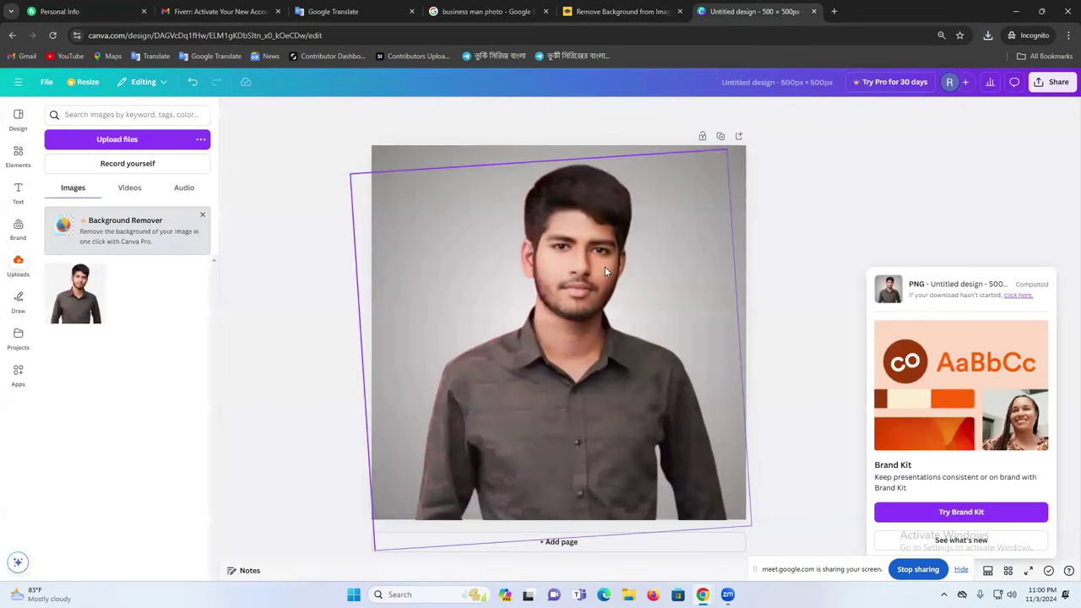
# - Nudge the portrait slightly left on the Canva page
pyautogui.click(605, 266)
pyautogui.moveTo(602, 267); pyautogui.dragTo(586, 269)
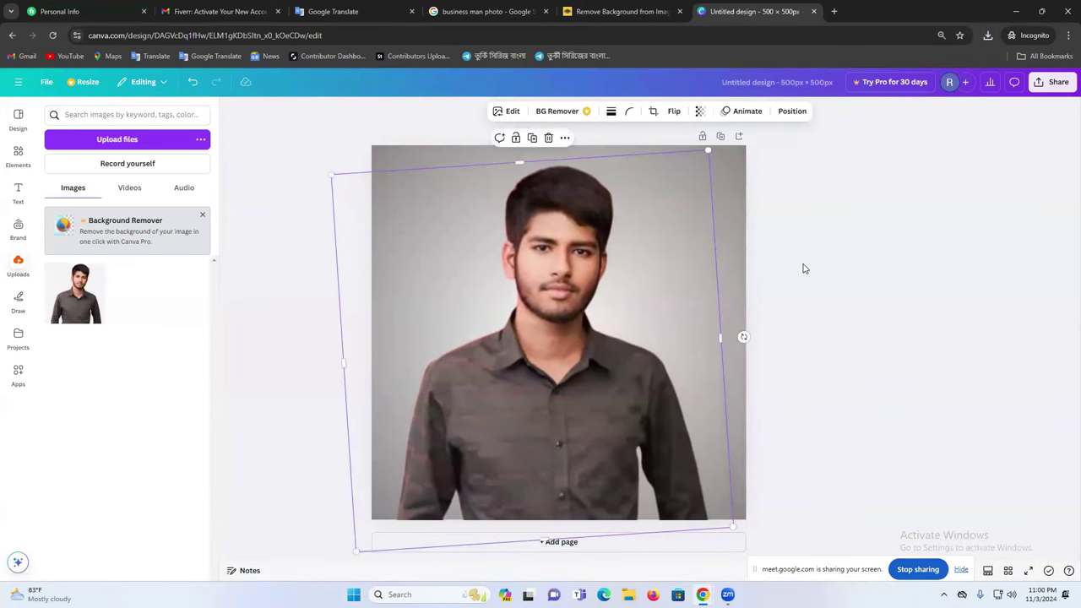
pyautogui.click(809, 270)
# - Download the design as PNG, saving 'Untitled design (17).png' to Downloads
pyautogui.click(1052, 81)
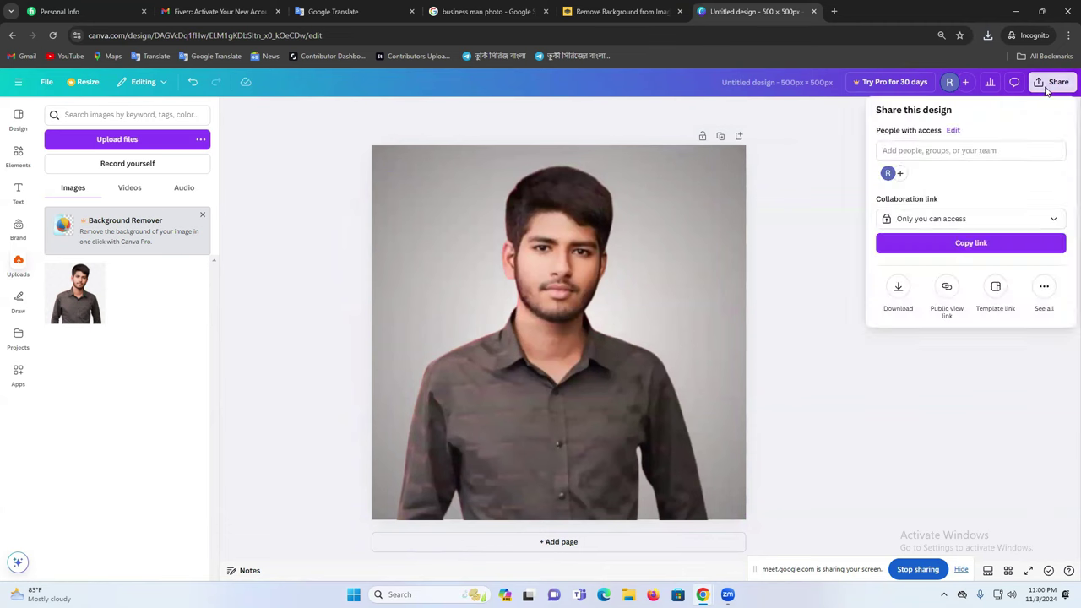
pyautogui.click(902, 289)
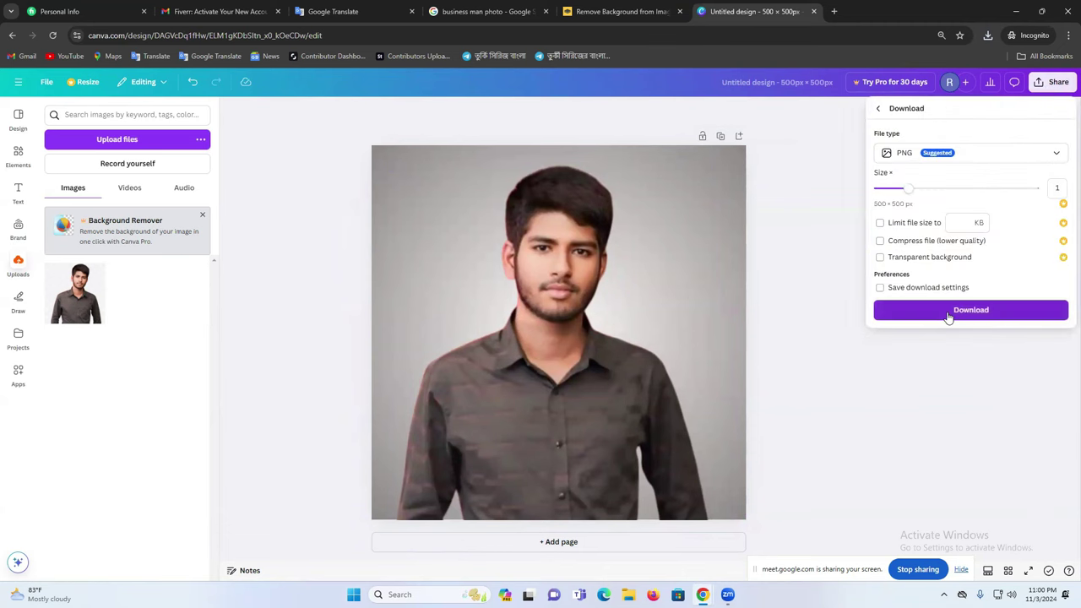
pyautogui.click(950, 312)
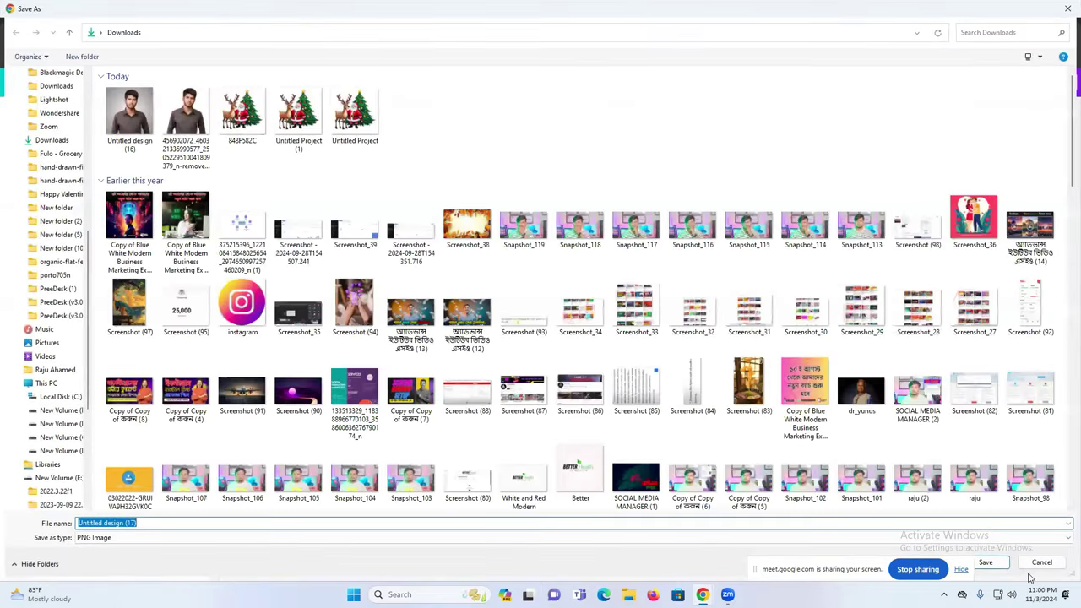
pyautogui.press('Return')
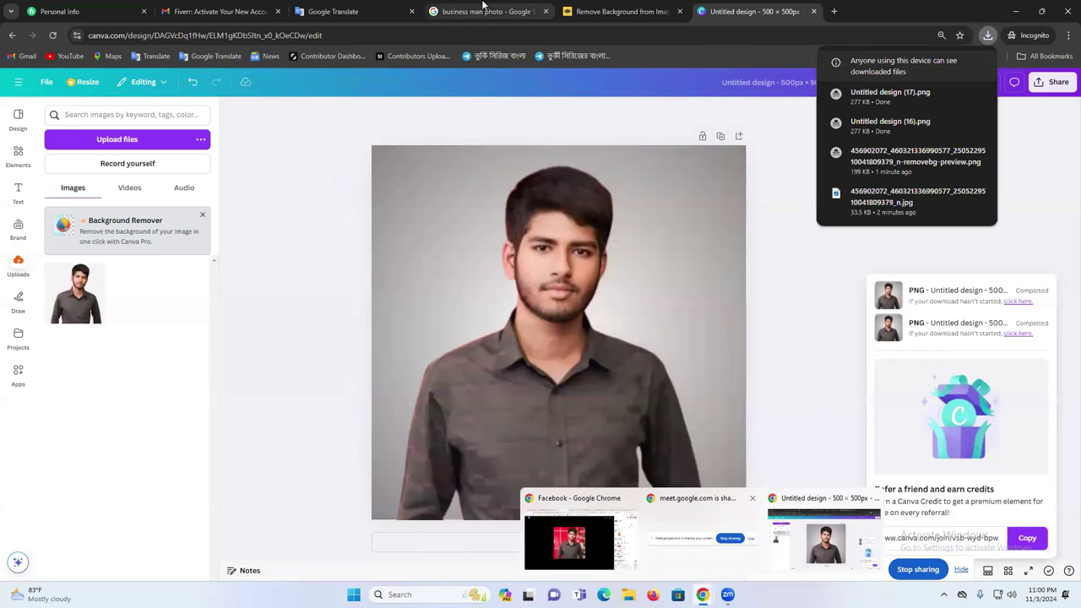
pyautogui.click(126, 6)
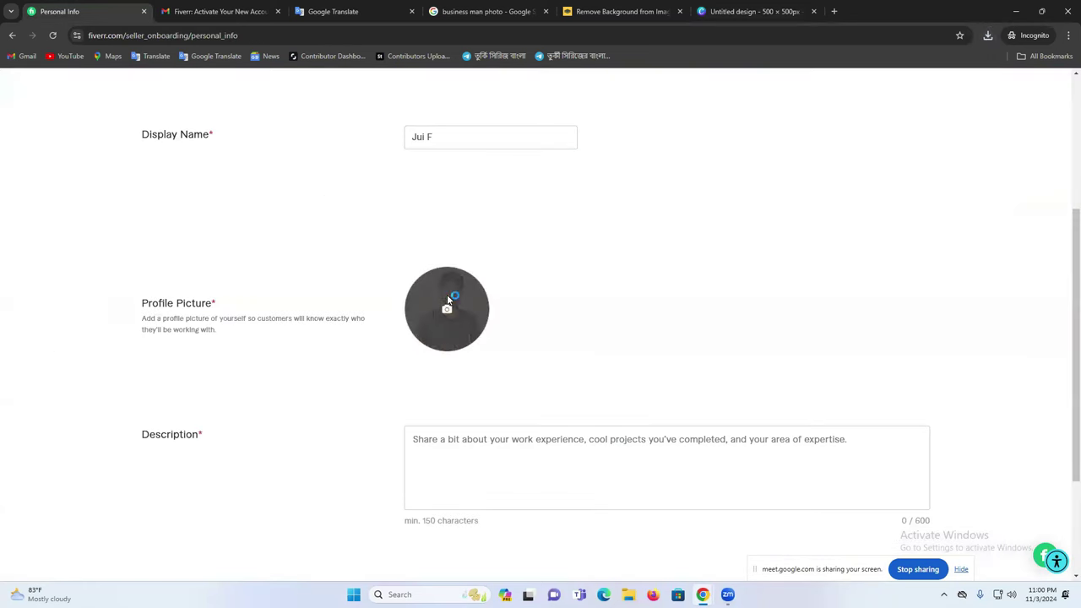
# - Replace the Fiverr profile picture with 'Untitled design (17)' and place the cursor in Description
pyautogui.click(447, 300)
pyautogui.click(91, 129)
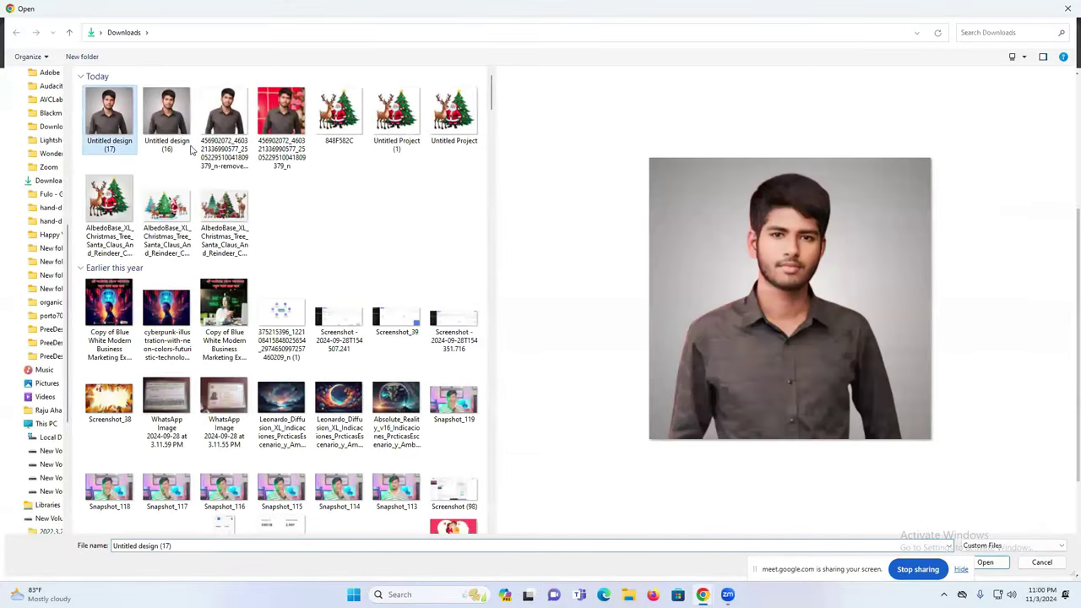
pyautogui.click(985, 563)
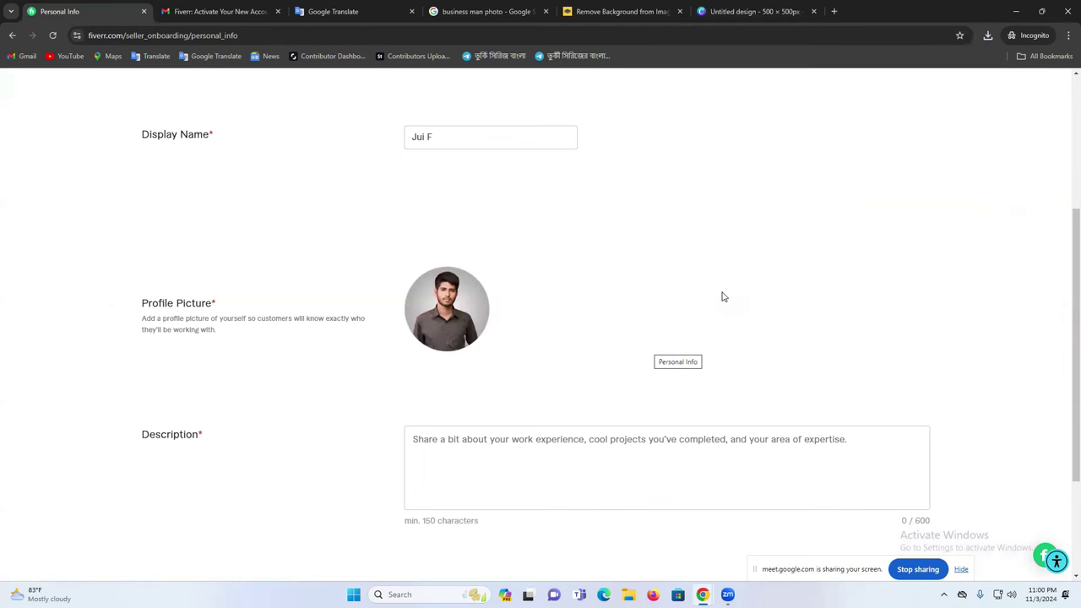
pyautogui.scroll(-2, 691, 283)
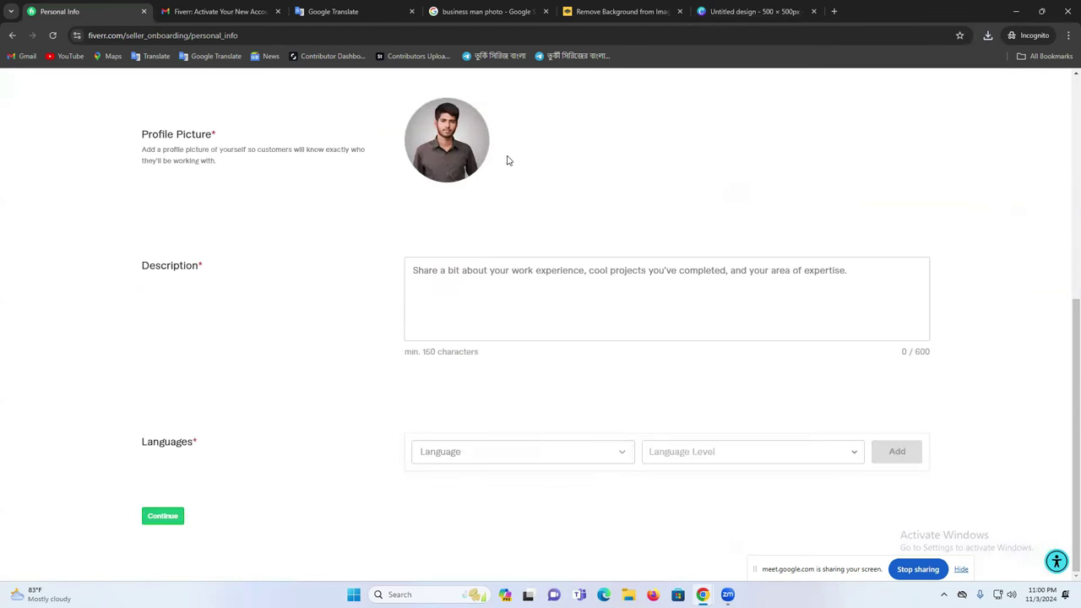
pyautogui.scroll(1, 542, 313)
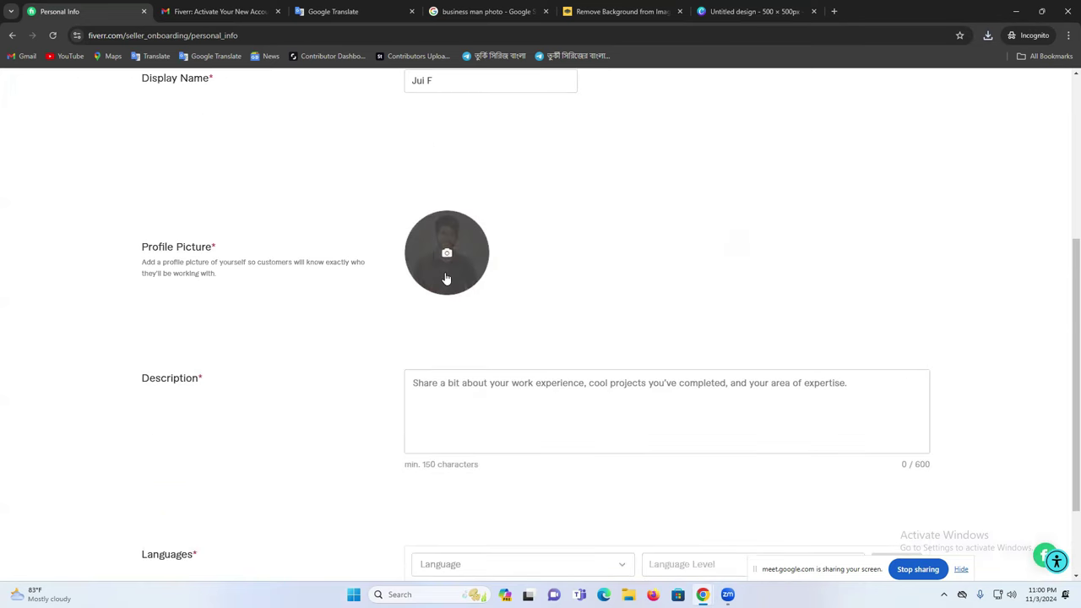
pyautogui.scroll(-1, 473, 334)
pyautogui.click(469, 331)
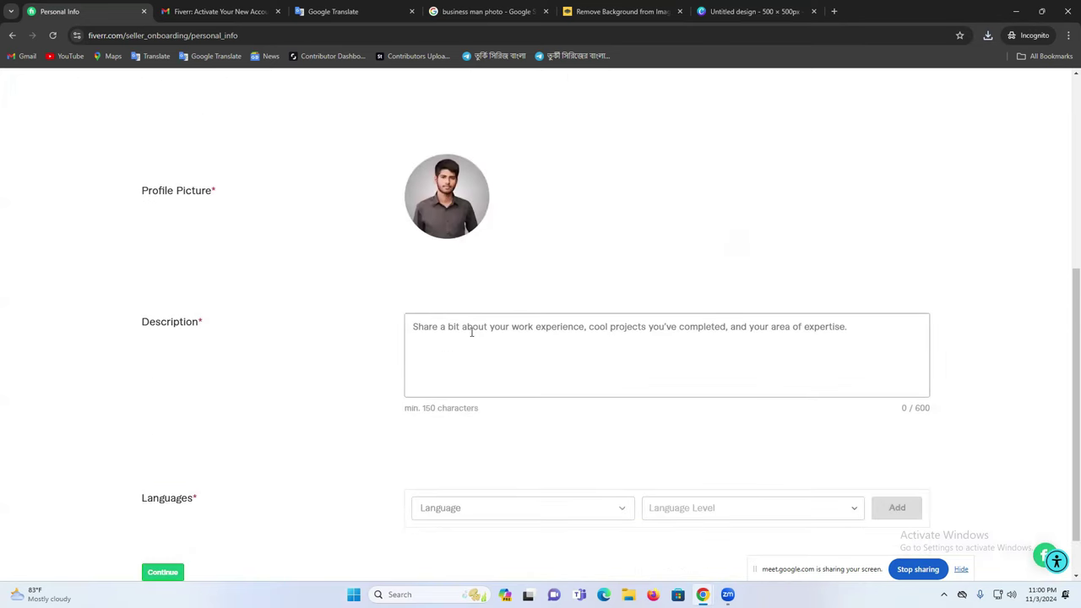
pyautogui.click(401, 7)
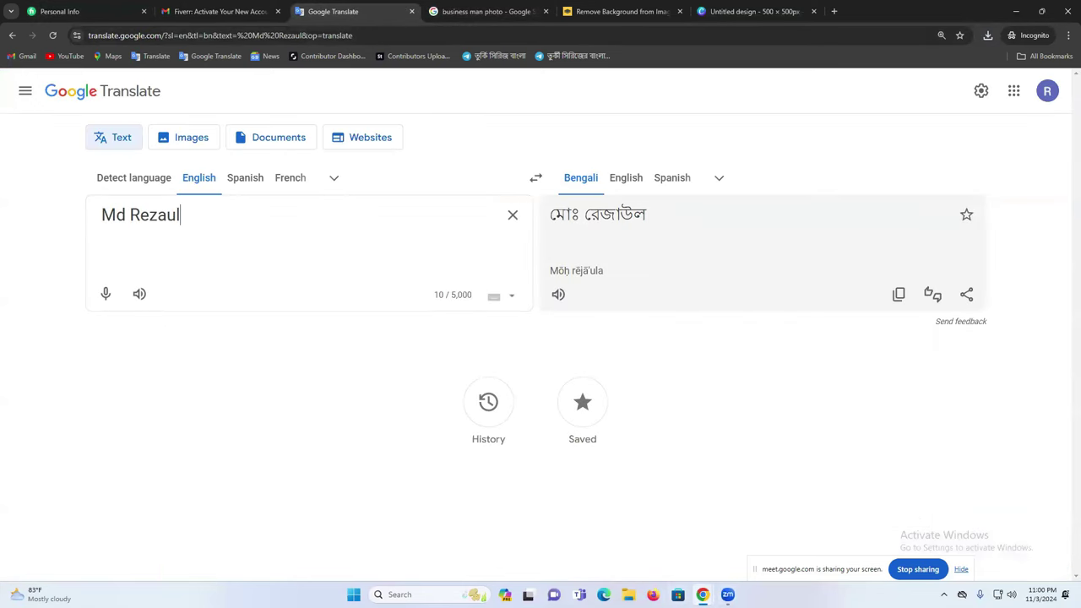
# - Bring forward the other Chrome window's Google Translate tab with the English bio and Bengali translation
pyautogui.moveTo(703, 591)
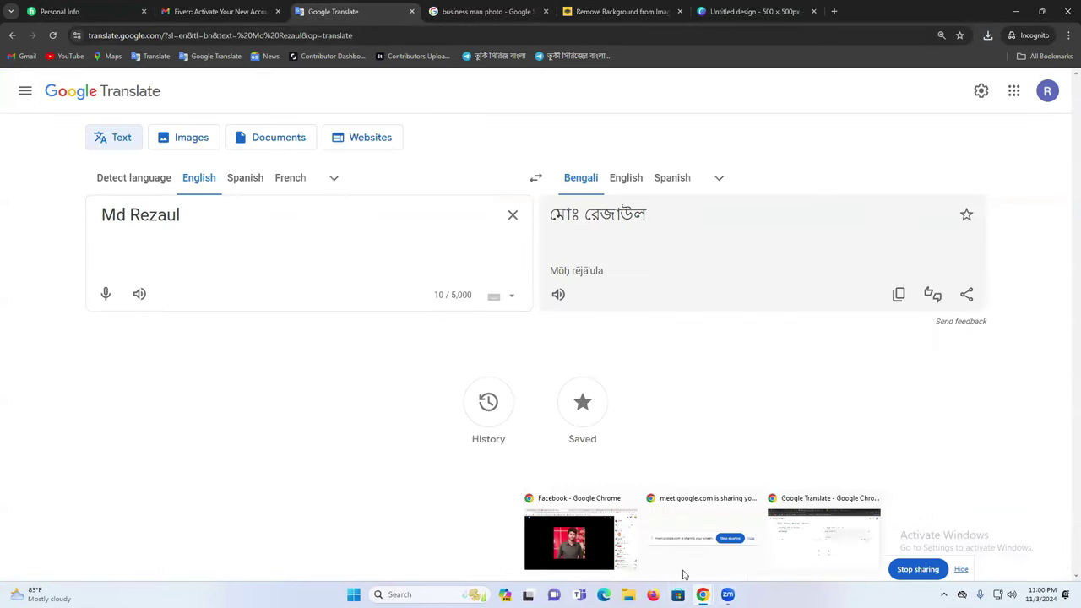
pyautogui.click(825, 555)
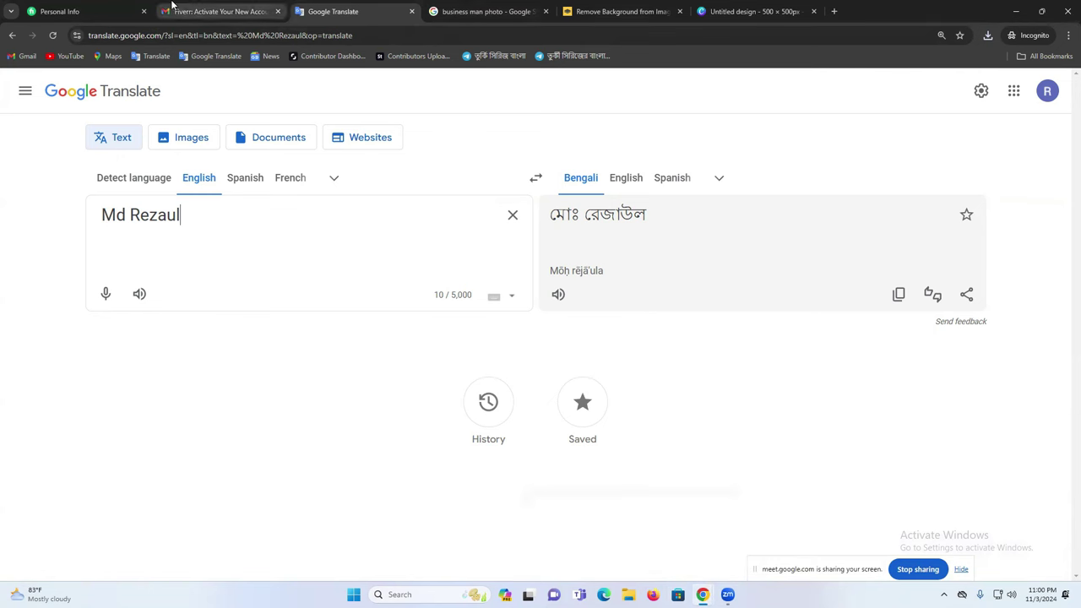
pyautogui.moveTo(702, 595)
pyautogui.click(567, 541)
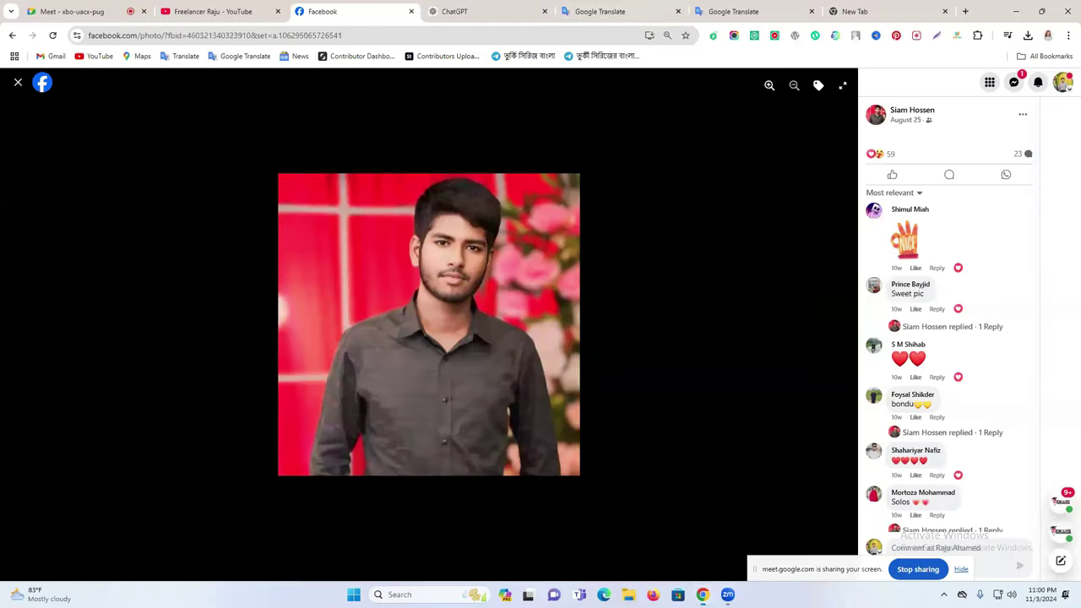
pyautogui.click(652, 7)
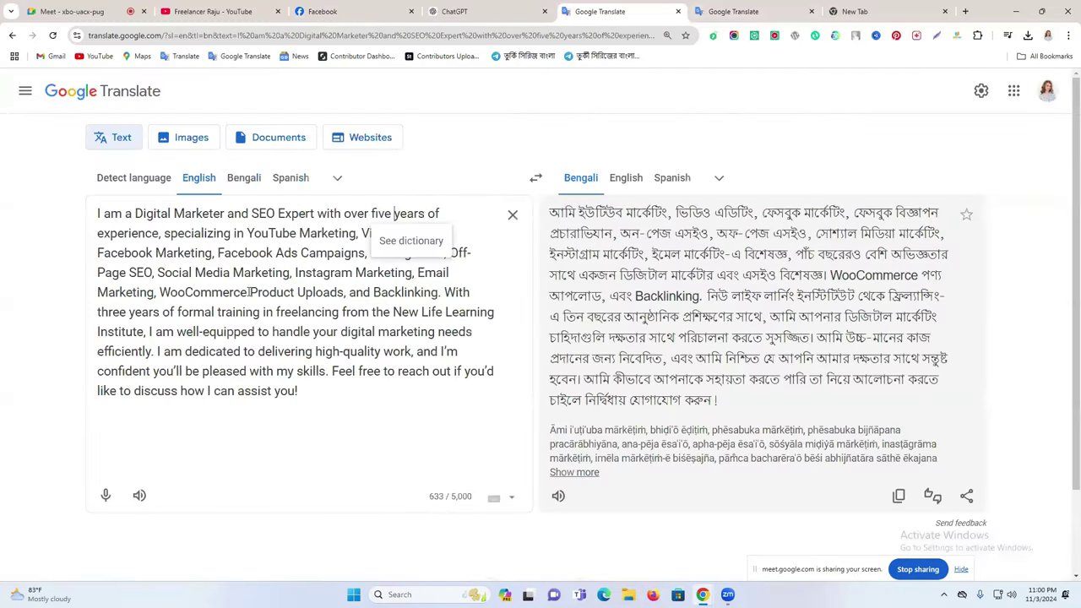
# - Switch to the second Google Translate draft and locate 'Digital Marketer' in its opening line
pyautogui.hotkey('ctrl', 'a')
pyautogui.click(734, 11)
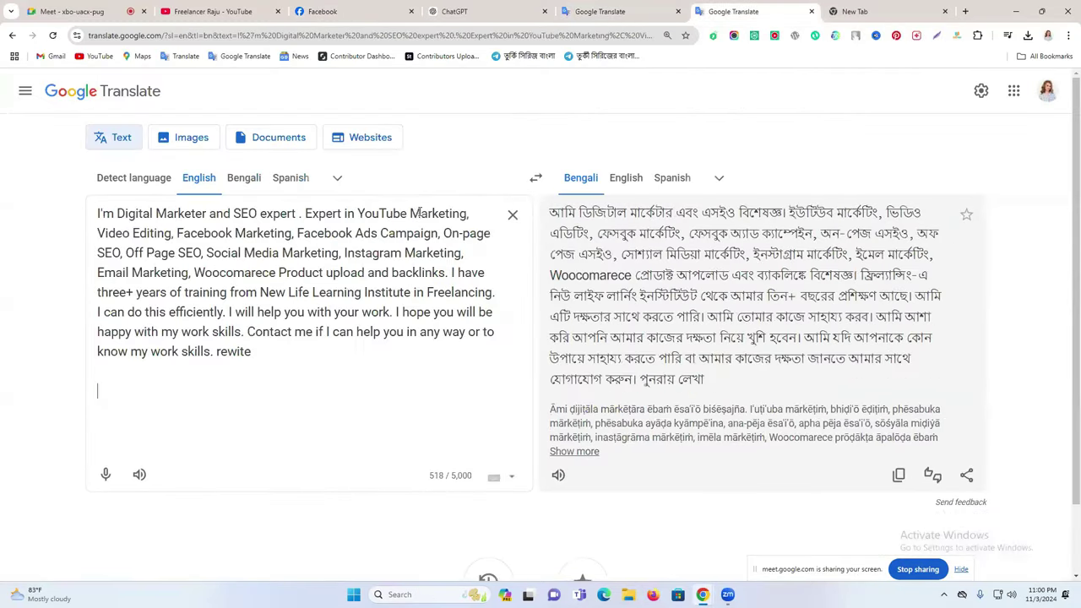
pyautogui.doubleClick(321, 253)
pyautogui.hotkey('ctrl', 'a')
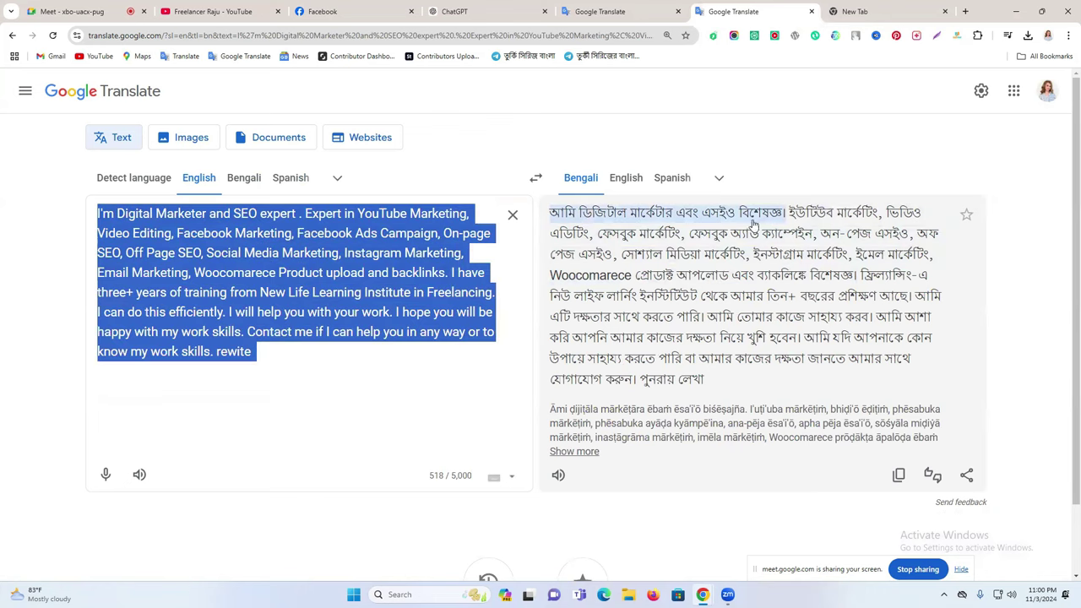
pyautogui.click(336, 233)
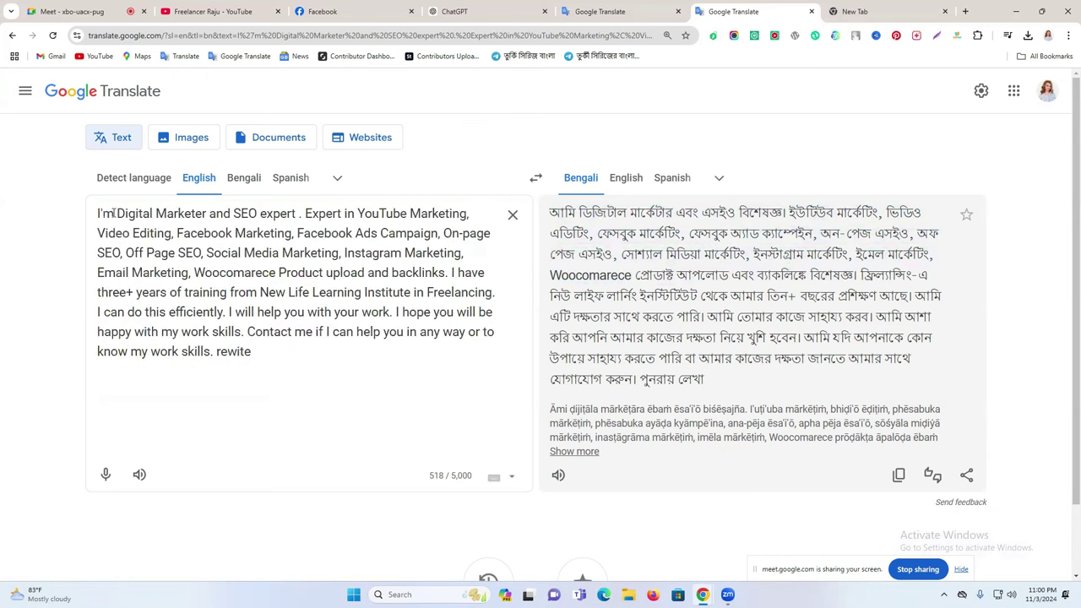
pyautogui.moveTo(125, 214); pyautogui.dragTo(258, 214)
pyautogui.click(229, 214)
# - Capitalise 'expert' and restore the missing O so the text reads 'SEO Expert'
pyautogui.moveTo(257, 214); pyautogui.dragTo(267, 215)
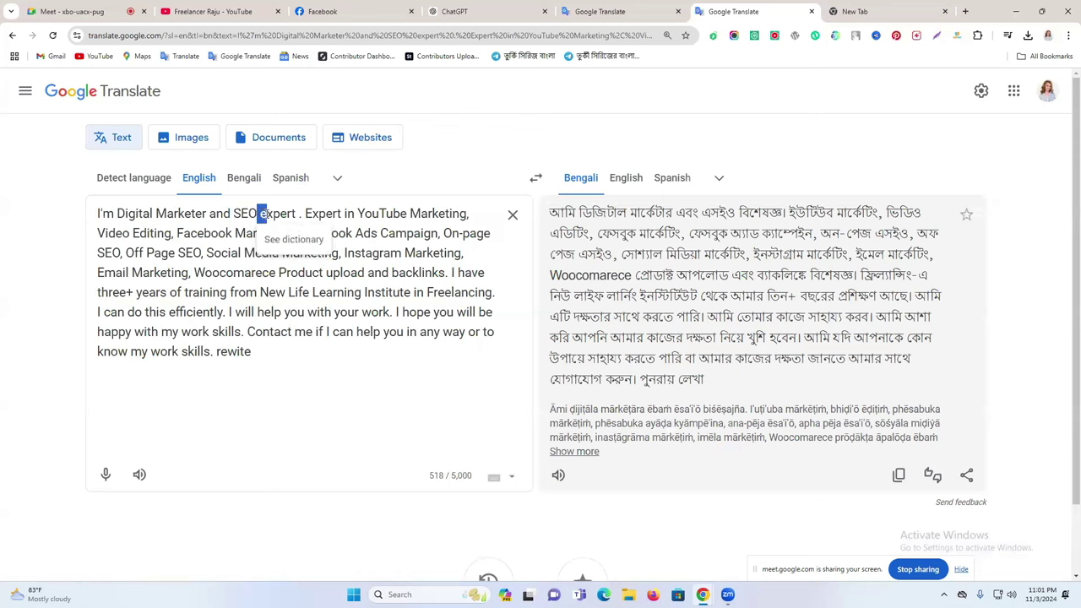
pyautogui.write('E')
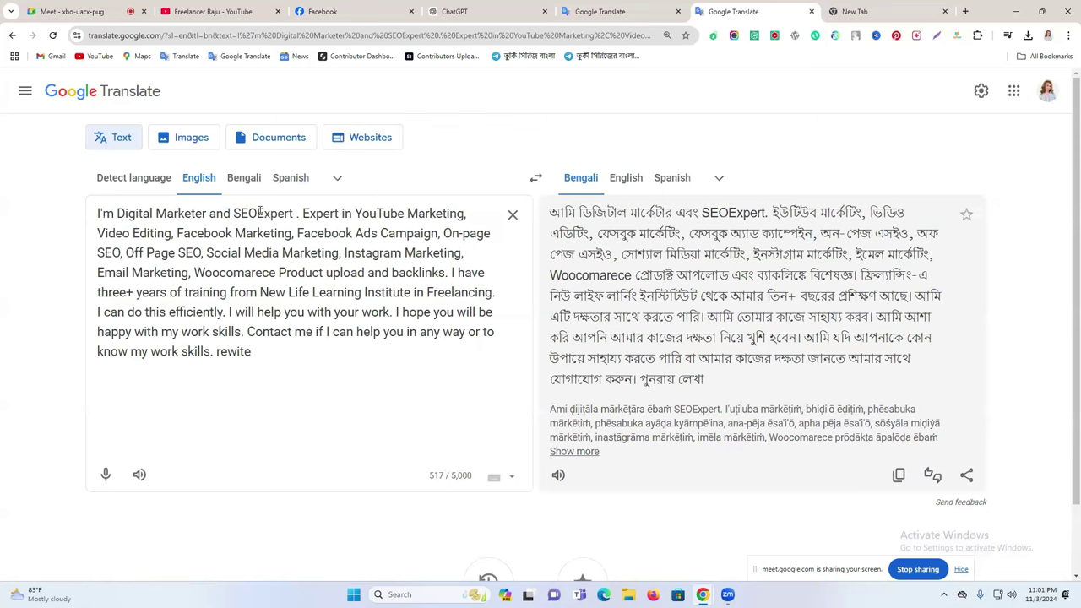
pyautogui.press('BackSpace')
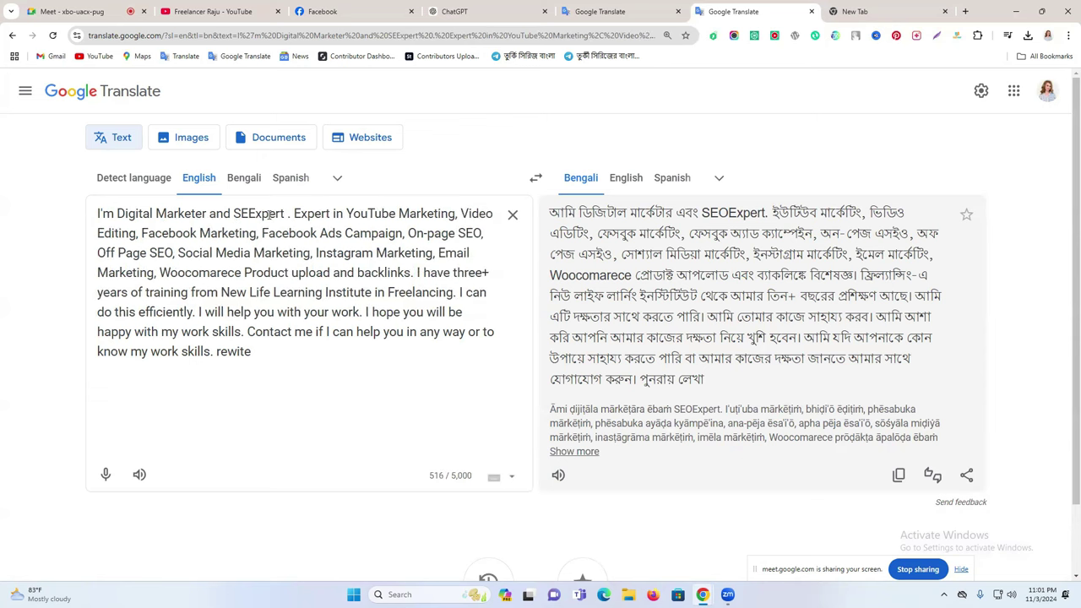
pyautogui.write('O')
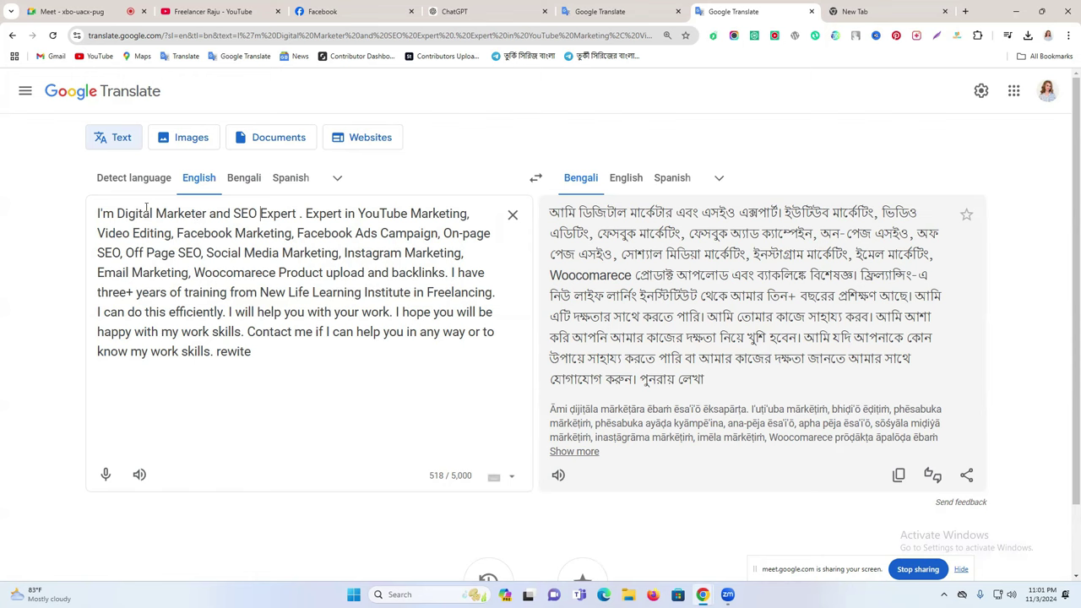
pyautogui.moveTo(358, 213); pyautogui.dragTo(449, 272)
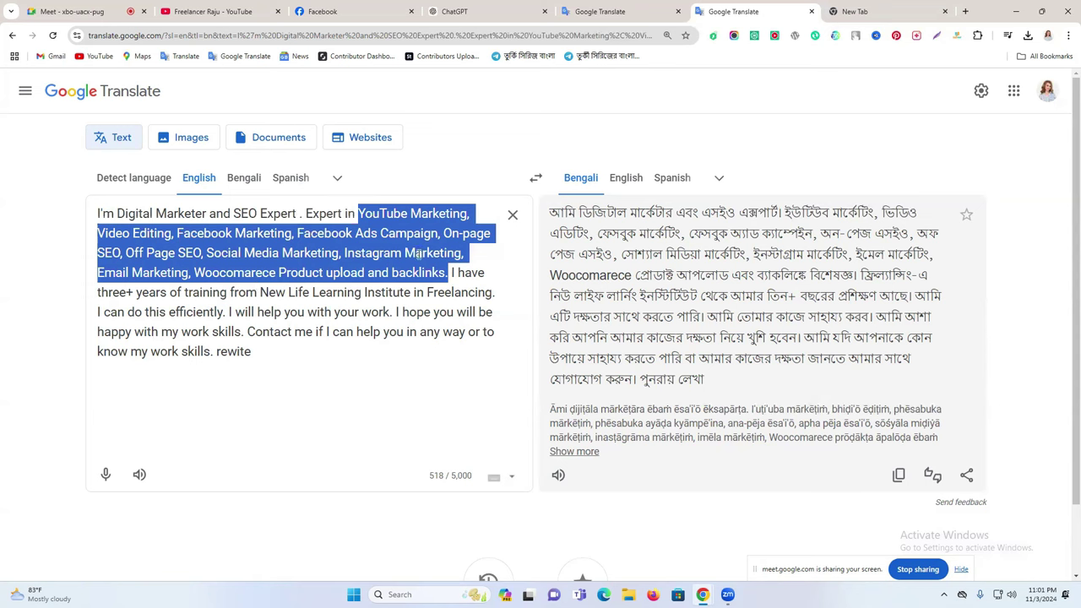
pyautogui.click(445, 272)
pyautogui.moveTo(445, 272); pyautogui.dragTo(355, 213)
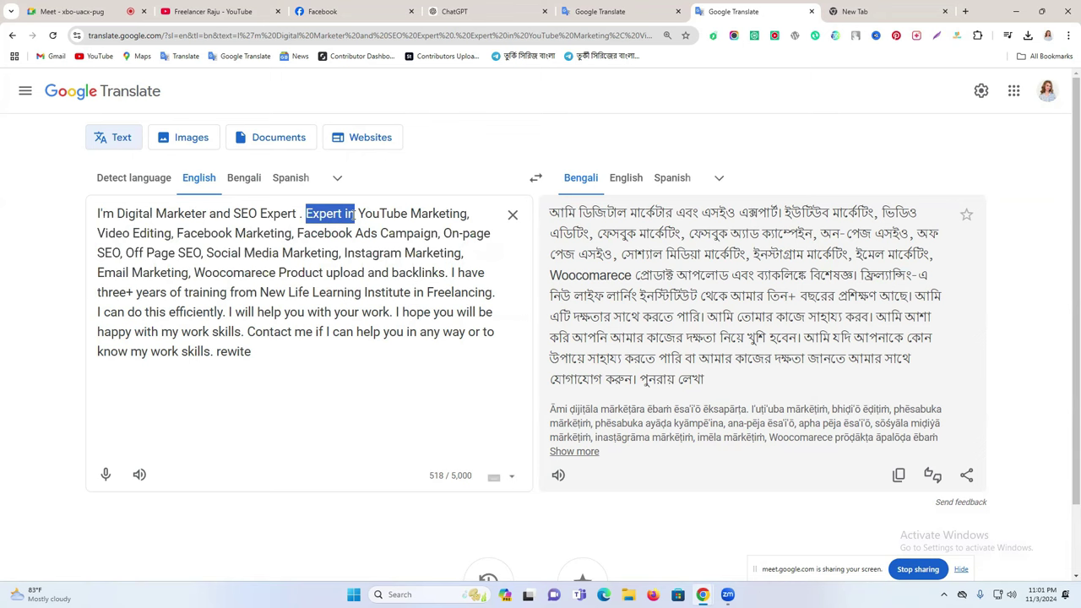
pyautogui.click(359, 214)
pyautogui.moveTo(359, 213); pyautogui.dragTo(445, 273)
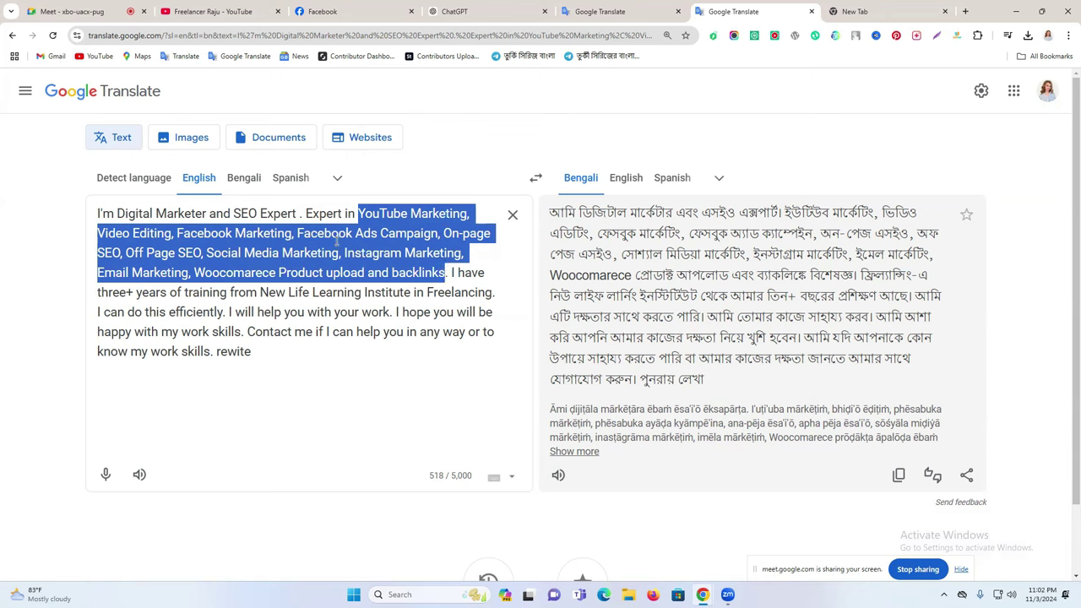
pyautogui.click(420, 235)
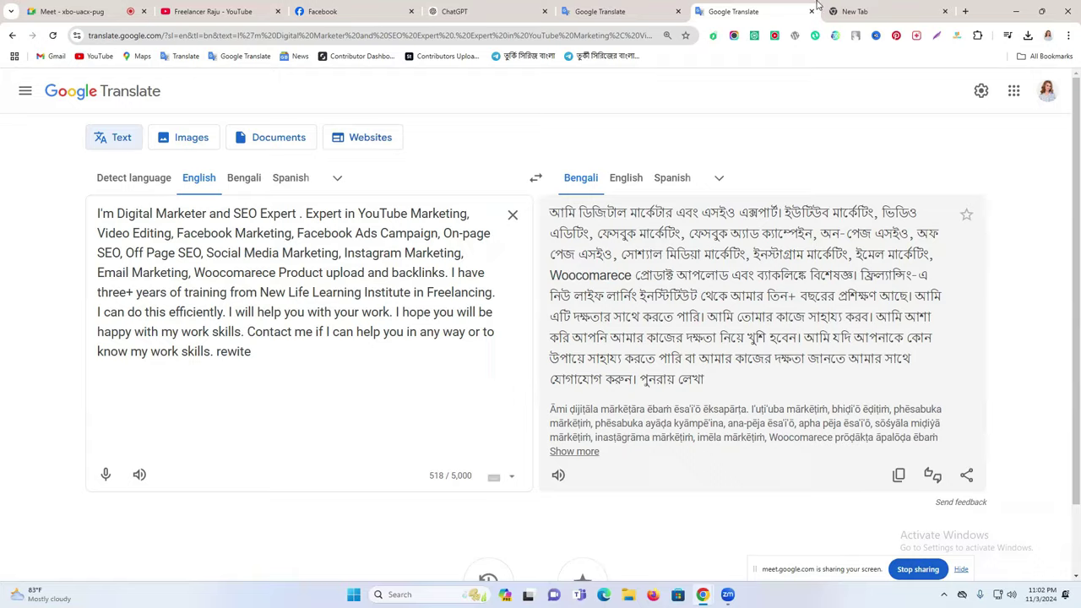
# - Load WhatsApp Web in the empty new tab
pyautogui.click(847, 11)
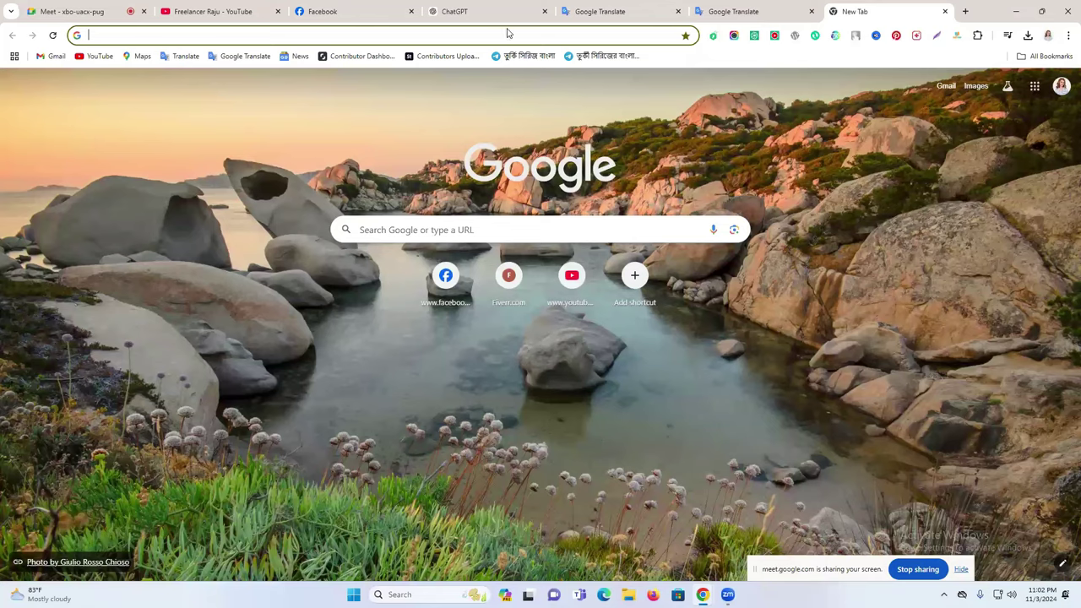
pyautogui.click(483, 38)
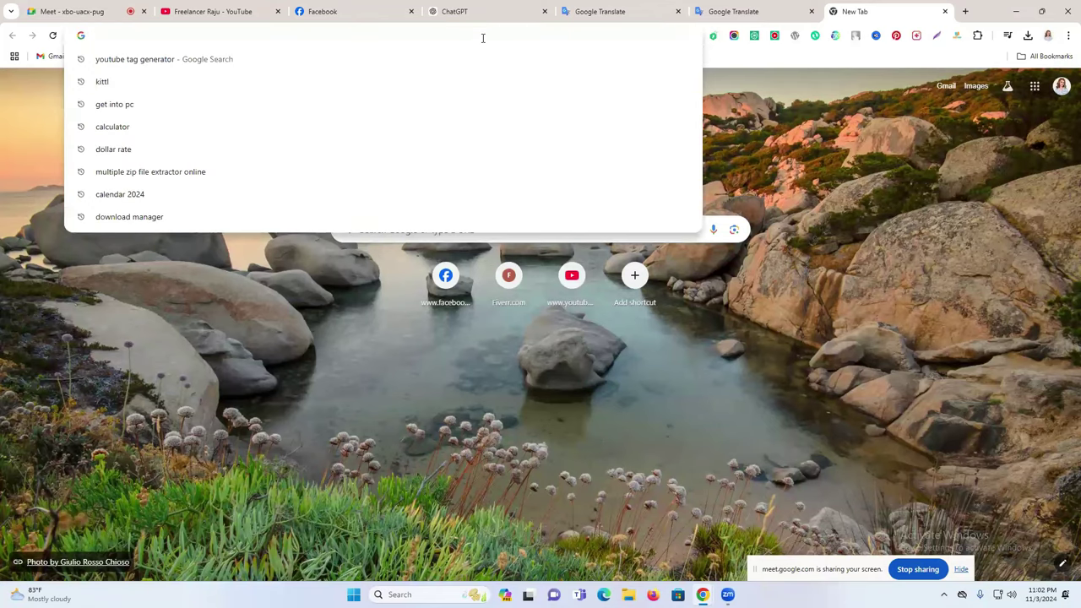
pyautogui.write('web.whatsapp.com')
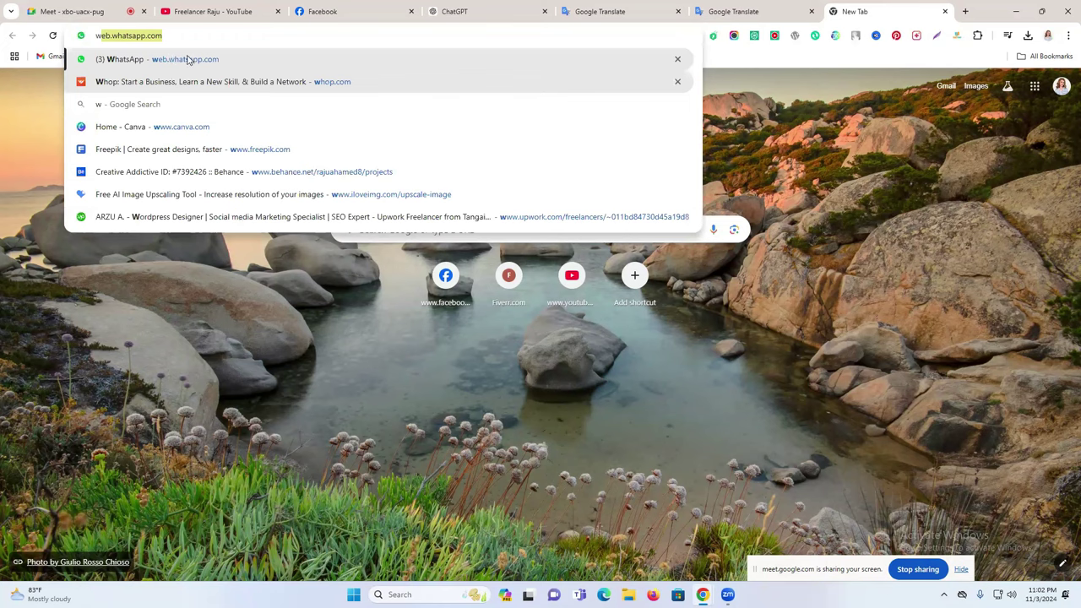
pyautogui.press('Return')
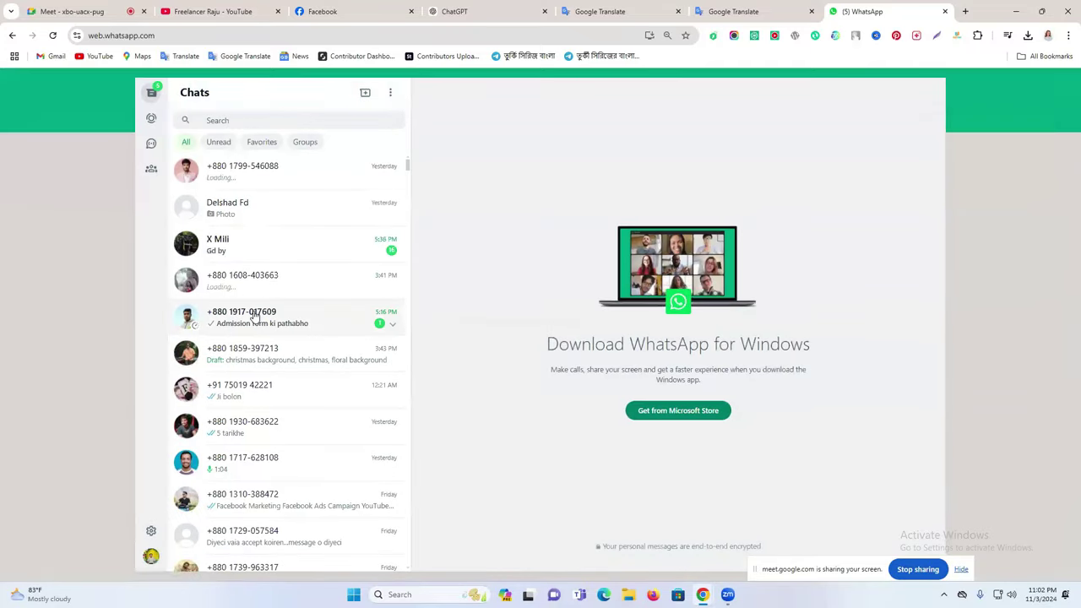
# - In the recent chat, select the skills message from Facebook Marketing to Out Of Marketplaces Buyer Find
pyautogui.scroll(-1, 261, 292)
pyautogui.scroll(-2, 263, 293)
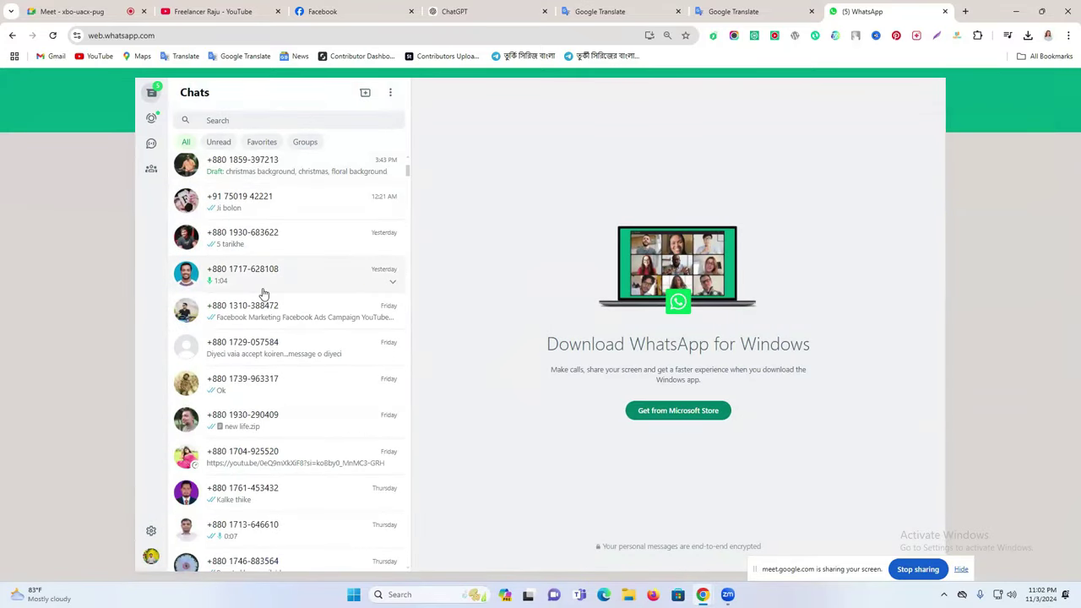
pyautogui.scroll(1, 264, 293)
pyautogui.scroll(3, 264, 293)
pyautogui.scroll(2, 264, 293)
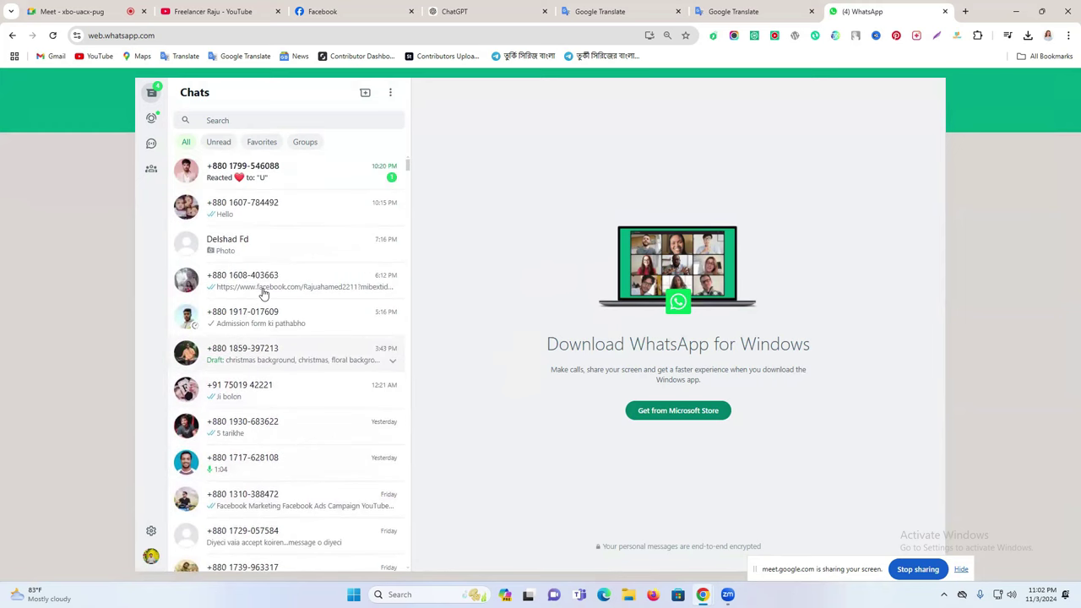
pyautogui.scroll(-3, 264, 293)
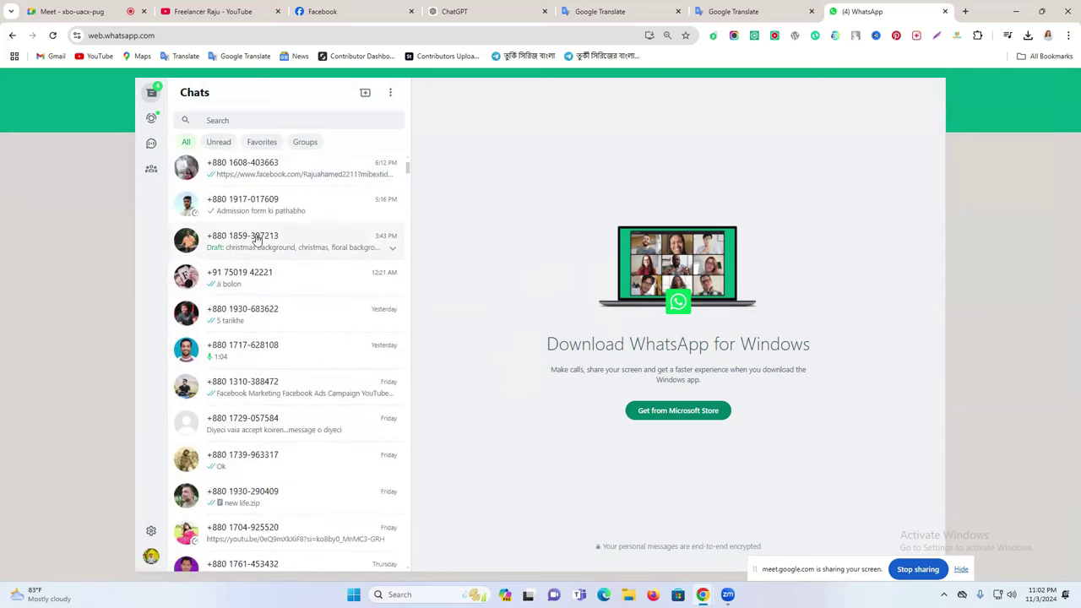
pyautogui.click(273, 173)
pyautogui.scroll(10, 768, 297)
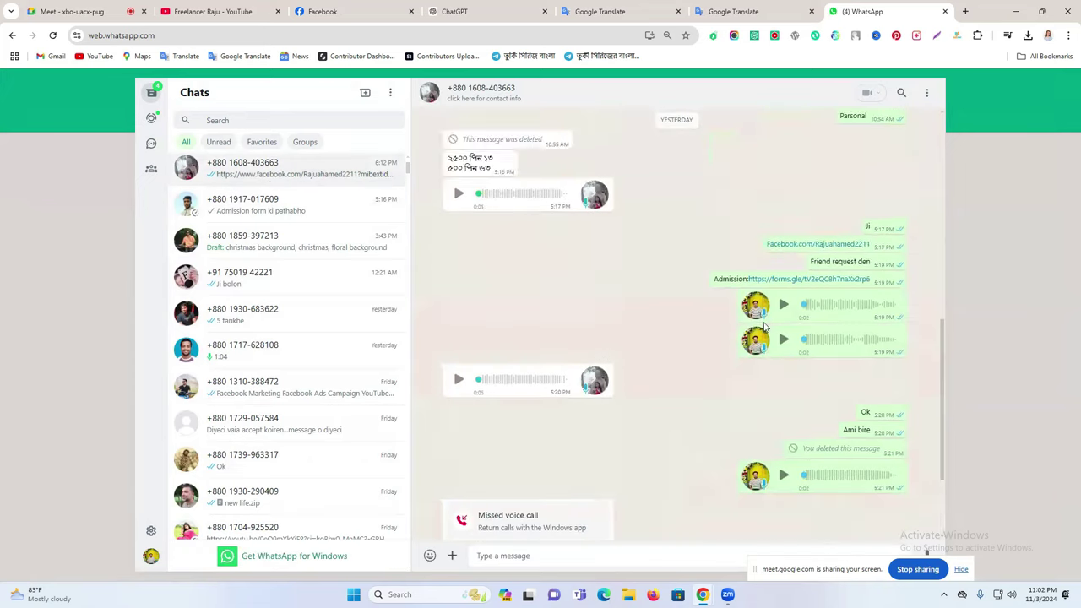
pyautogui.moveTo(767, 200); pyautogui.dragTo(873, 465)
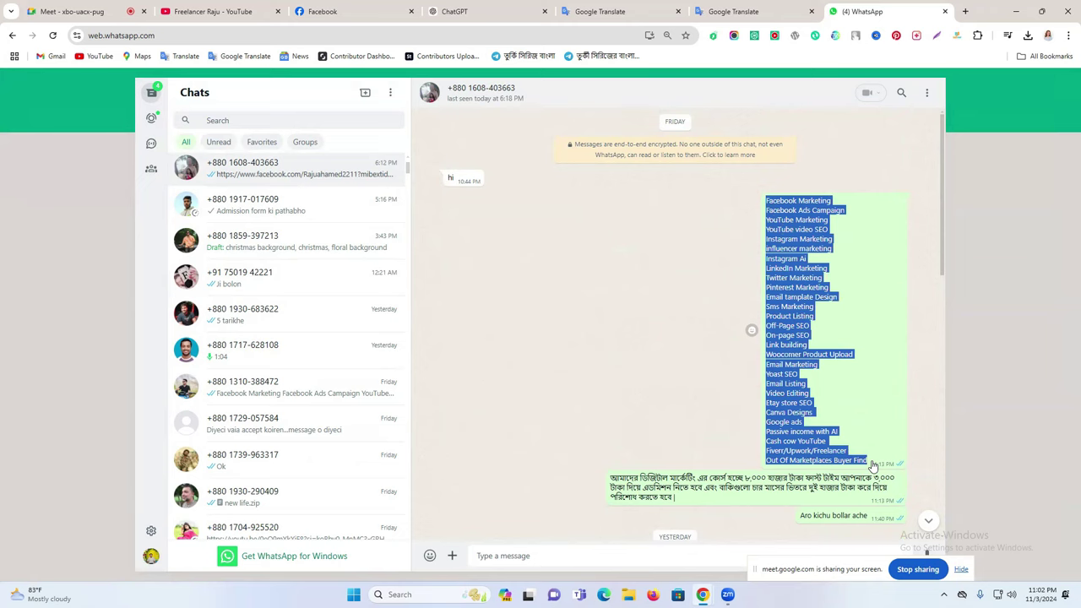
pyautogui.click(744, 11)
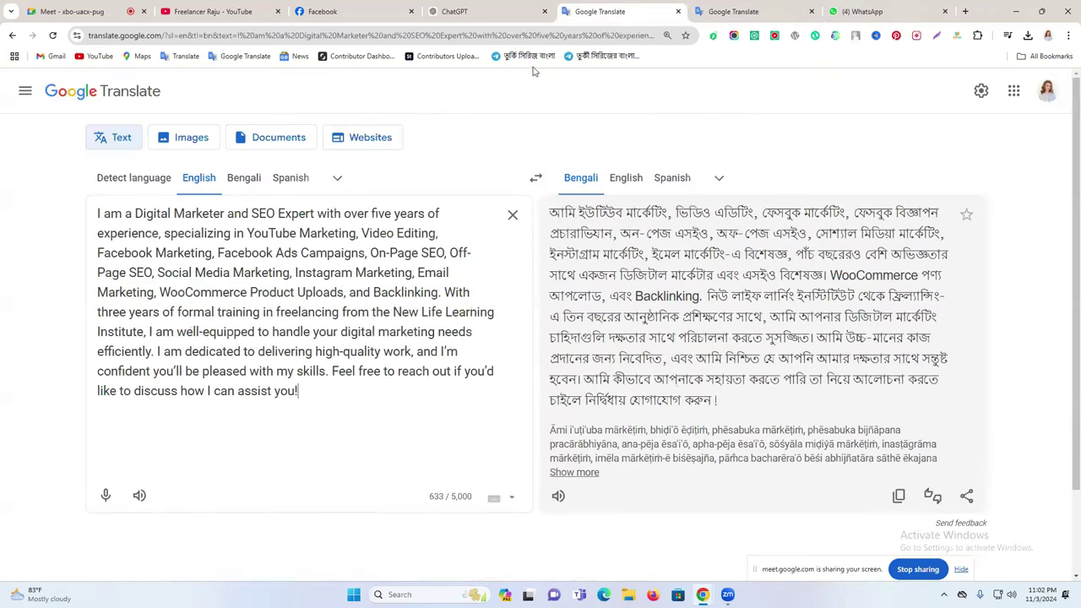
# - Paste the marketing skills list into a fresh Google Translate page
pyautogui.click(456, 8)
pyautogui.click(184, 56)
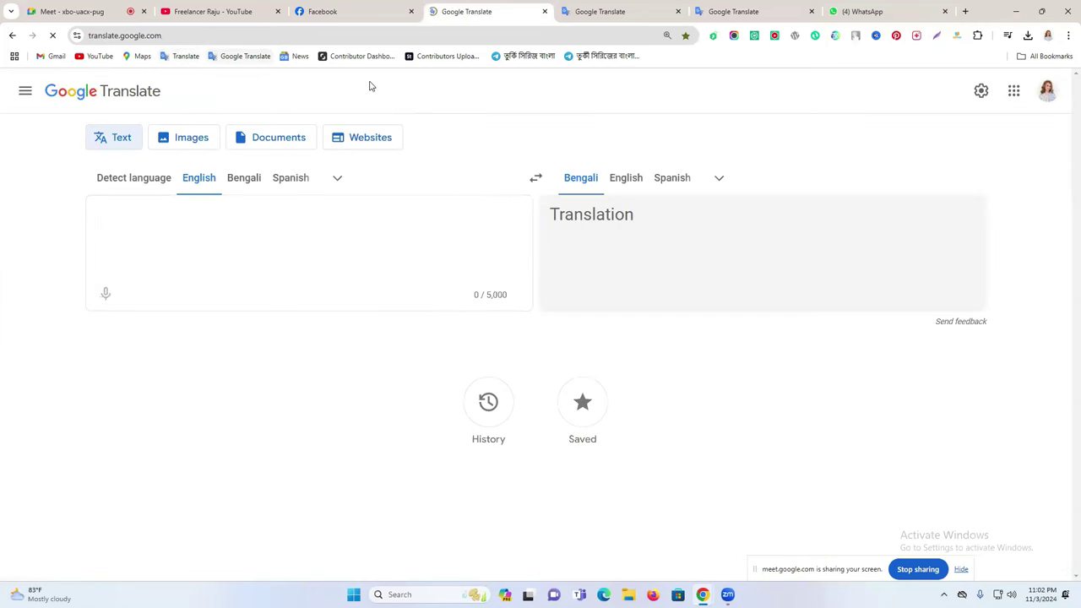
pyautogui.hotkey('ctrl', 'v')
pyautogui.scroll(-1, 261, 261)
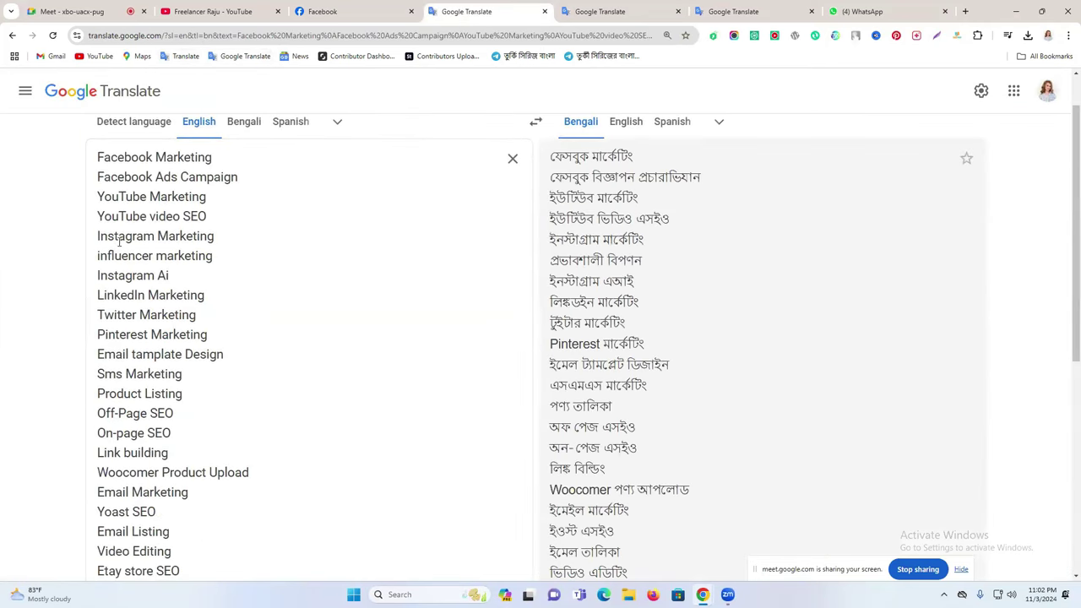
# - Delete the Instagram Ai and Sms Marketing lines from the skills list
pyautogui.moveTo(98, 237); pyautogui.dragTo(216, 237)
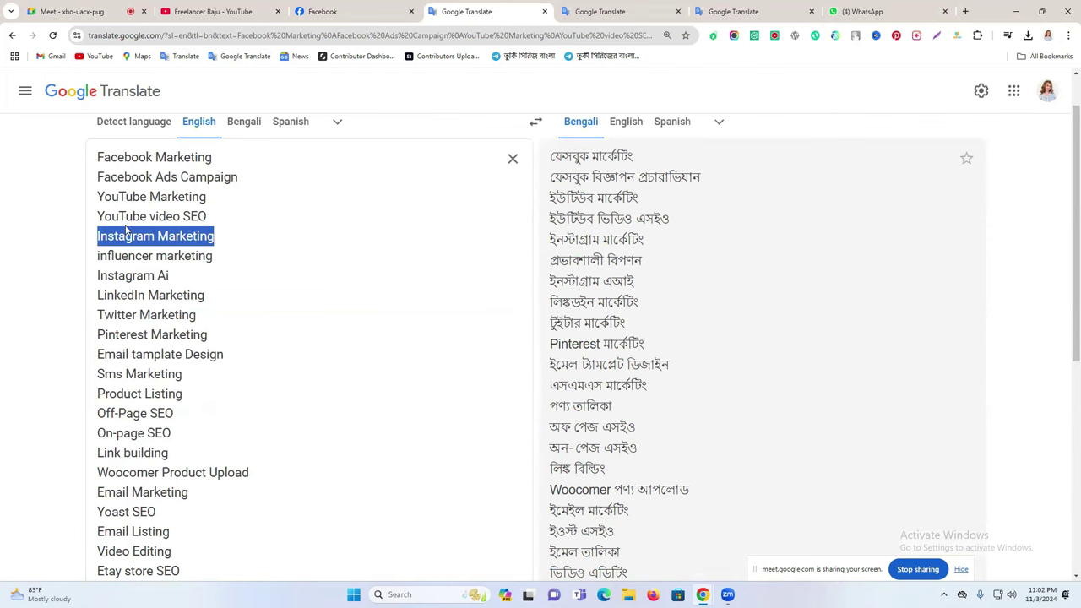
pyautogui.moveTo(99, 217); pyautogui.dragTo(216, 218)
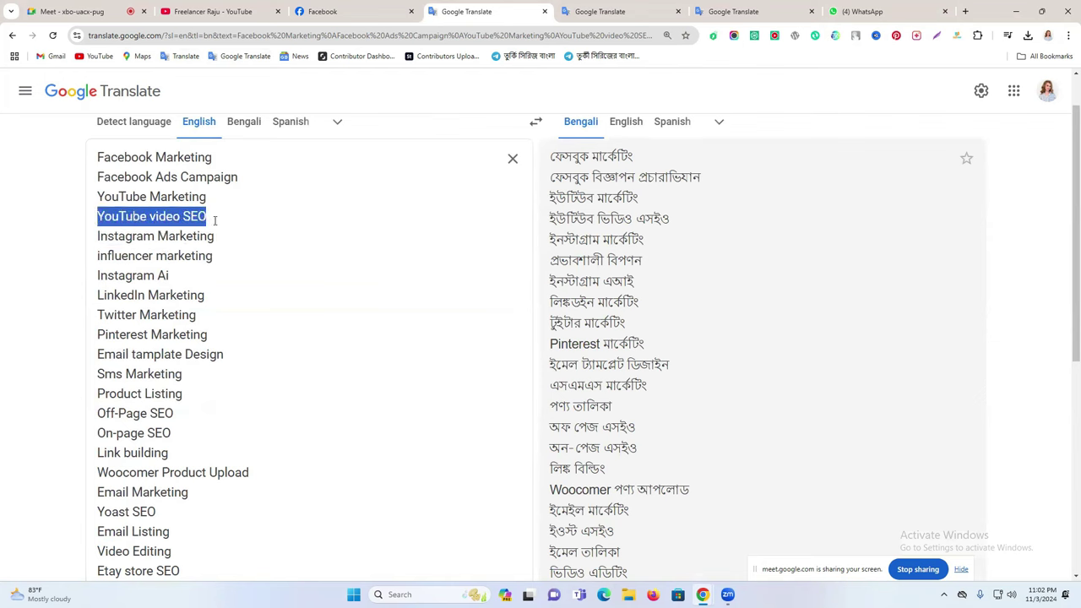
pyautogui.click(98, 196)
pyautogui.keyDown('shift'); pyautogui.click(234, 200); pyautogui.keyUp('shift')
pyautogui.moveTo(98, 158); pyautogui.dragTo(223, 259)
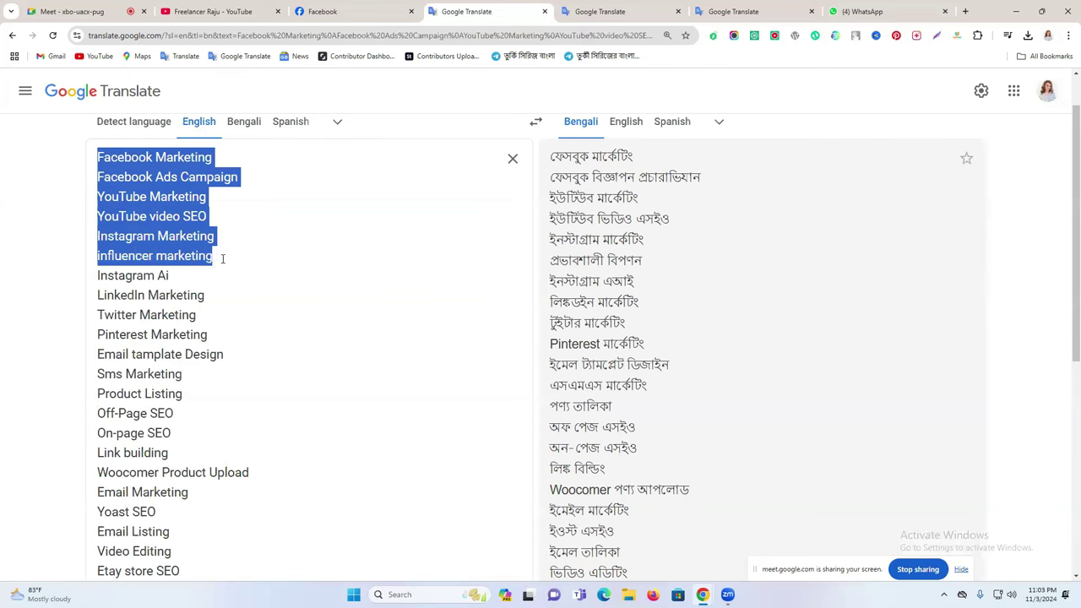
pyautogui.tripleClick(125, 276)
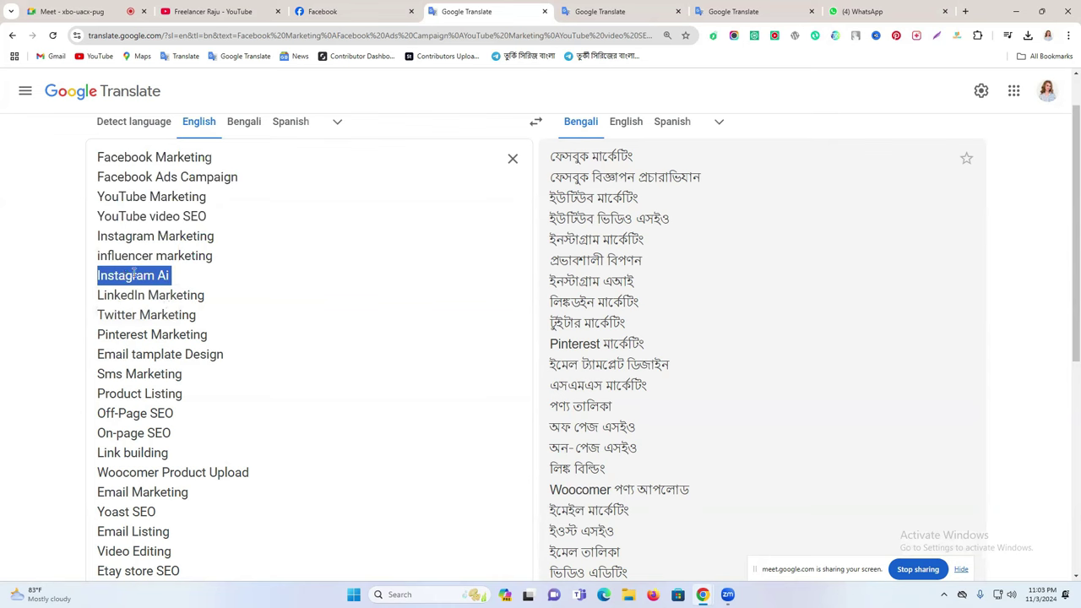
pyautogui.press('BackSpace')
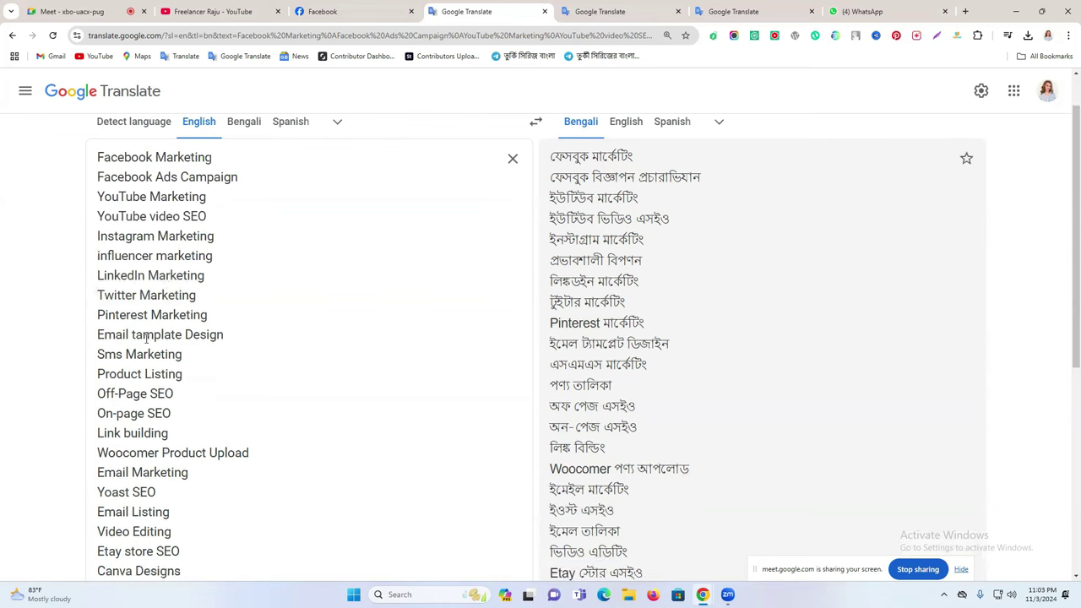
pyautogui.tripleClick(128, 355)
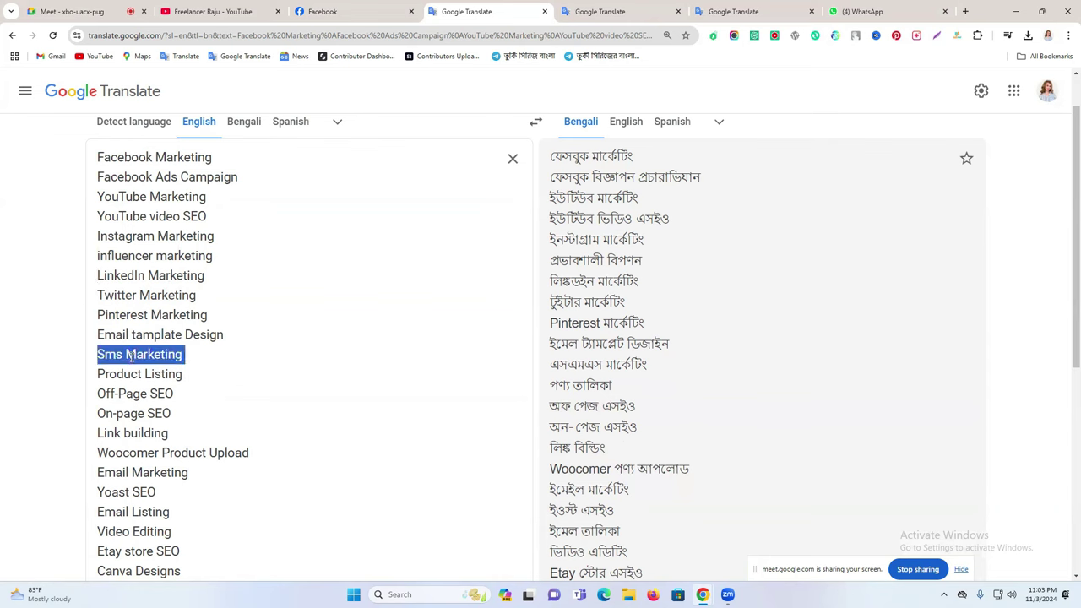
pyautogui.press('BackSpace')
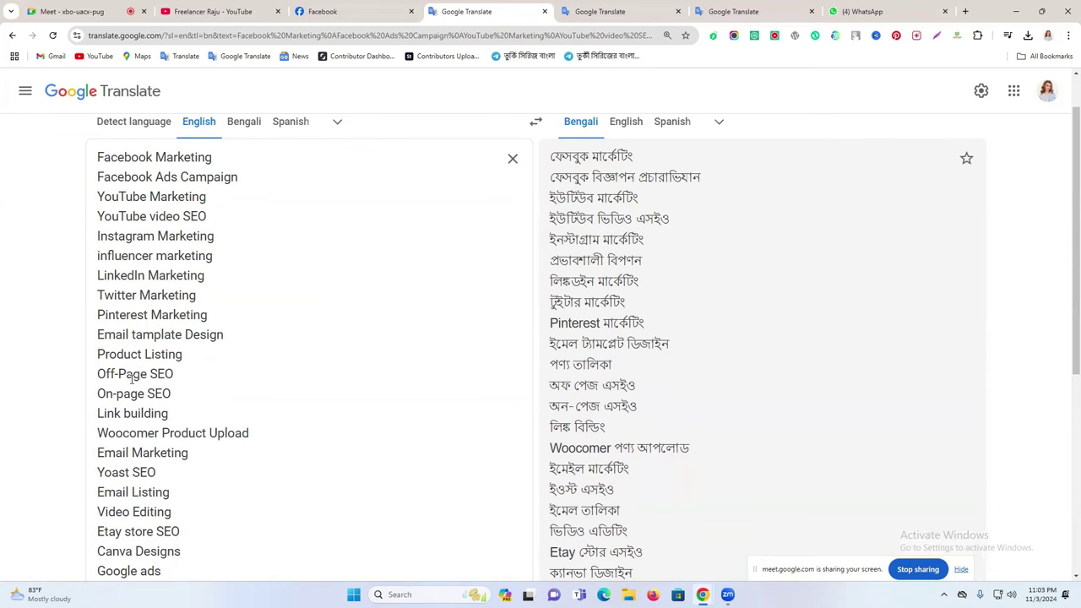
# - Replace the Off-Page SEO and On-page SEO lines with a single 'SEO' line, then select the list
pyautogui.moveTo(162, 393); pyautogui.dragTo(87, 372)
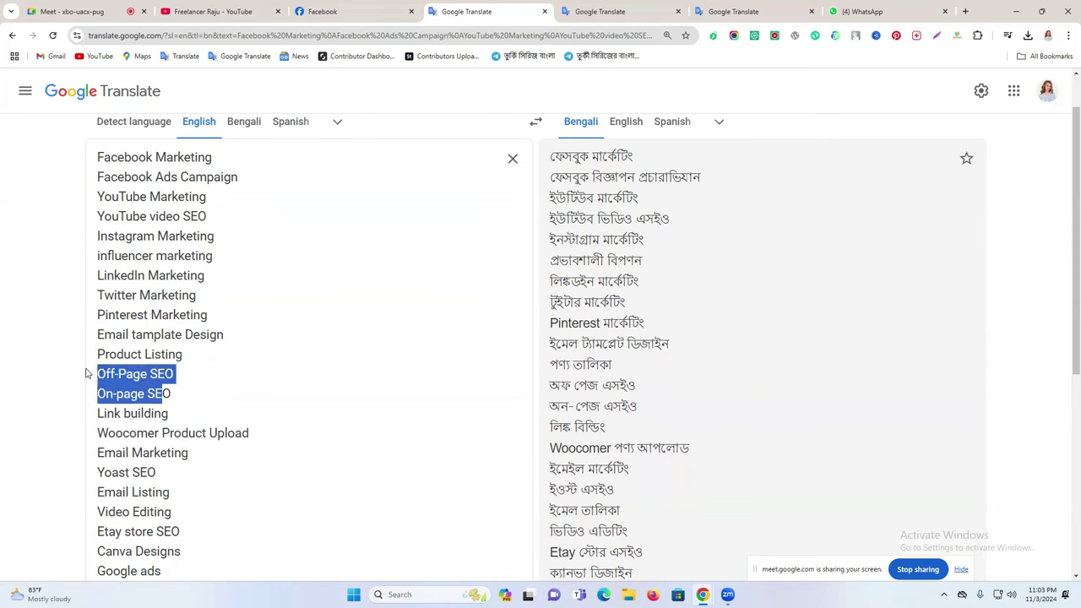
pyautogui.click(170, 394)
pyautogui.moveTo(171, 395); pyautogui.dragTo(100, 375)
pyautogui.tripleClick(146, 413)
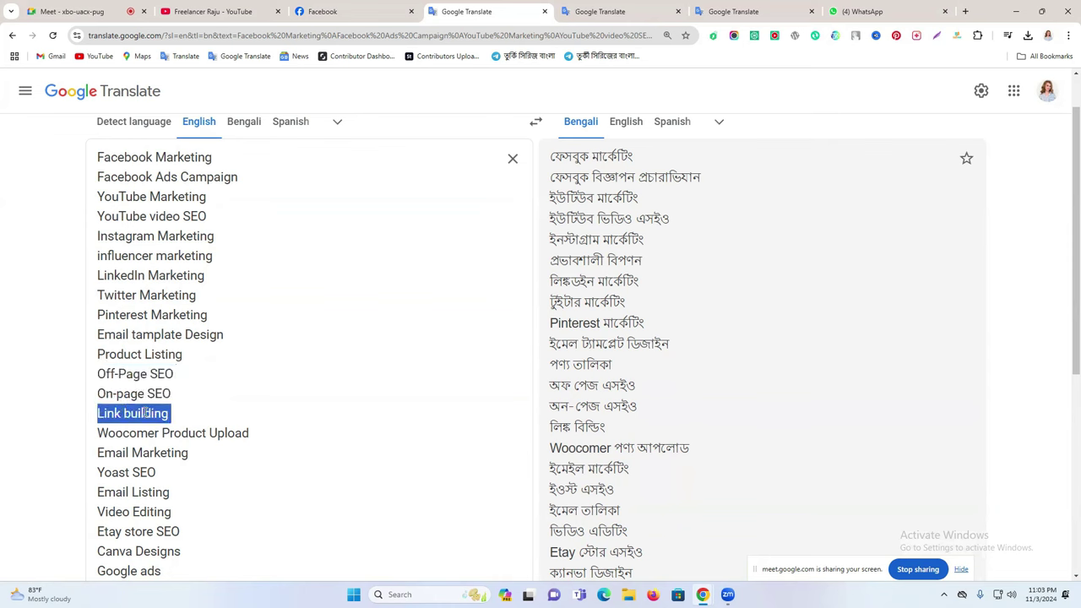
pyautogui.moveTo(172, 394); pyautogui.dragTo(98, 375)
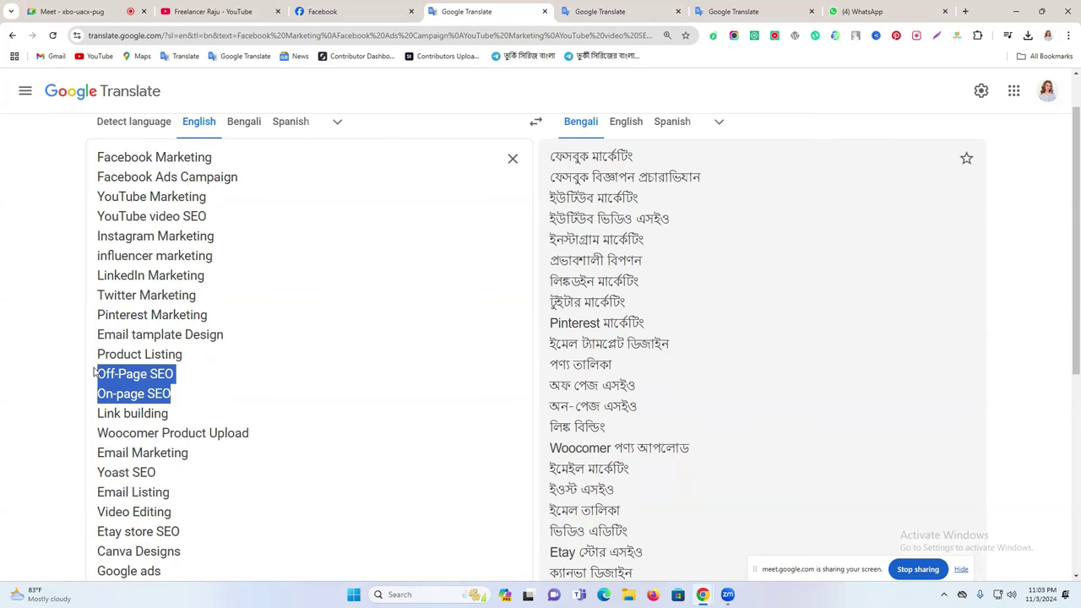
pyautogui.press('BackSpace')
pyautogui.press('BackSpace')
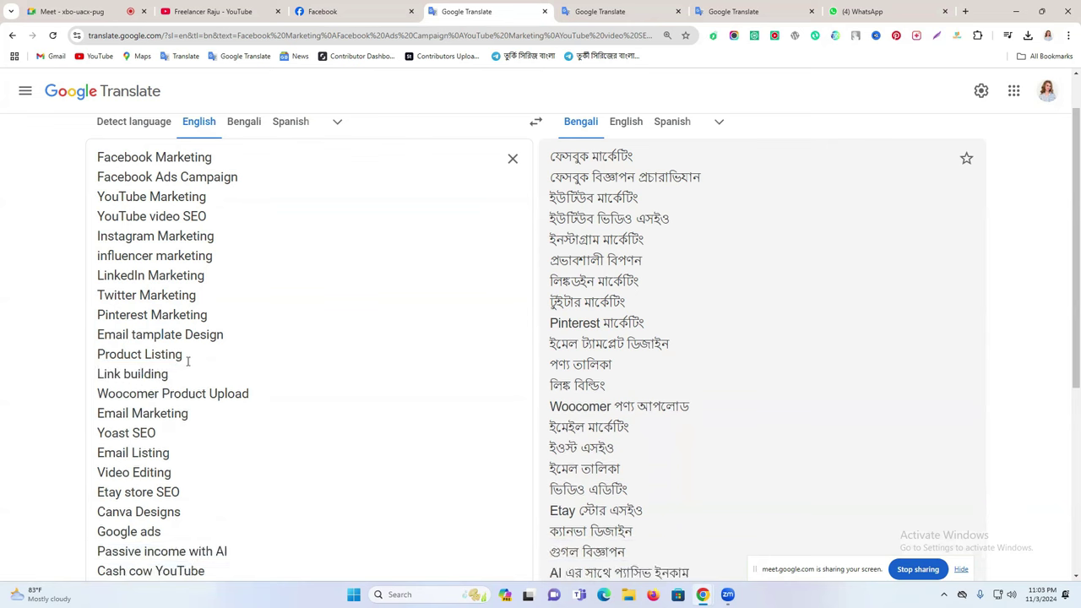
pyautogui.press('Return')
pyautogui.write('SEO')
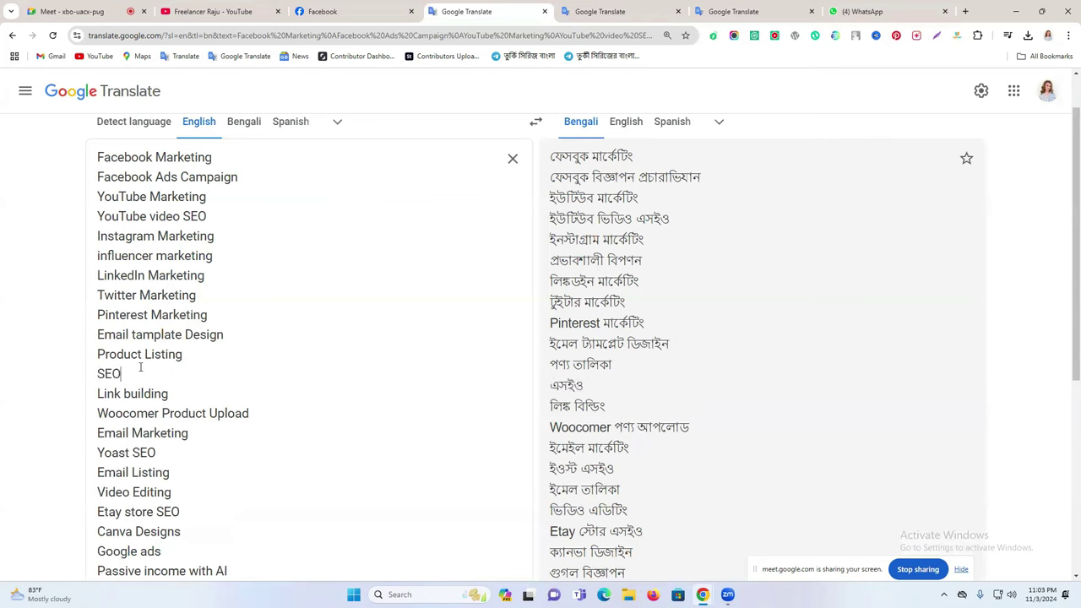
pyautogui.scroll(-1, 153, 414)
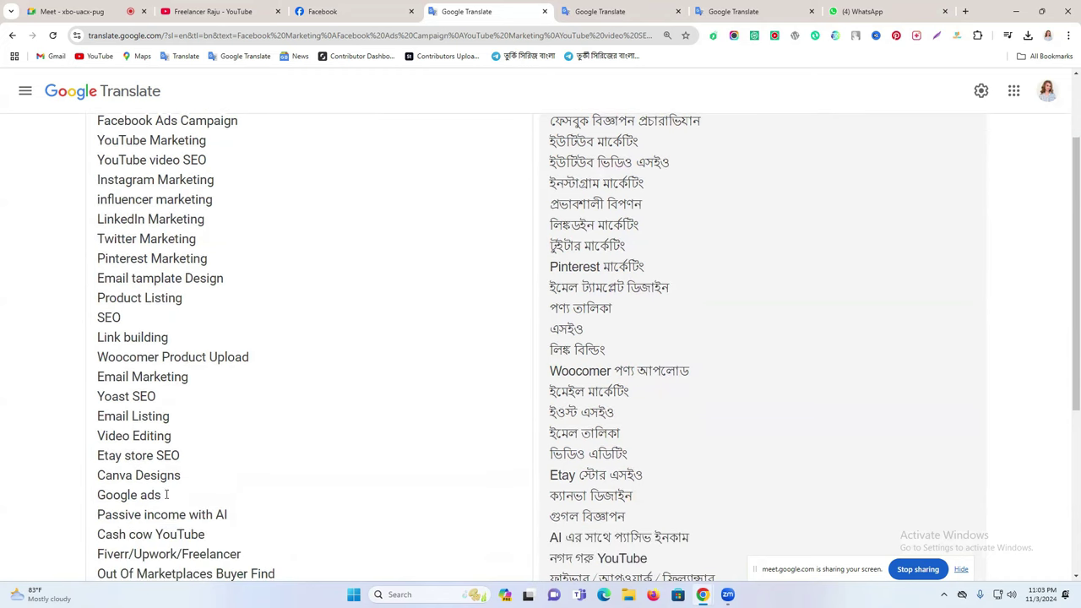
pyautogui.moveTo(167, 495); pyautogui.dragTo(95, 219)
pyautogui.click(331, 11)
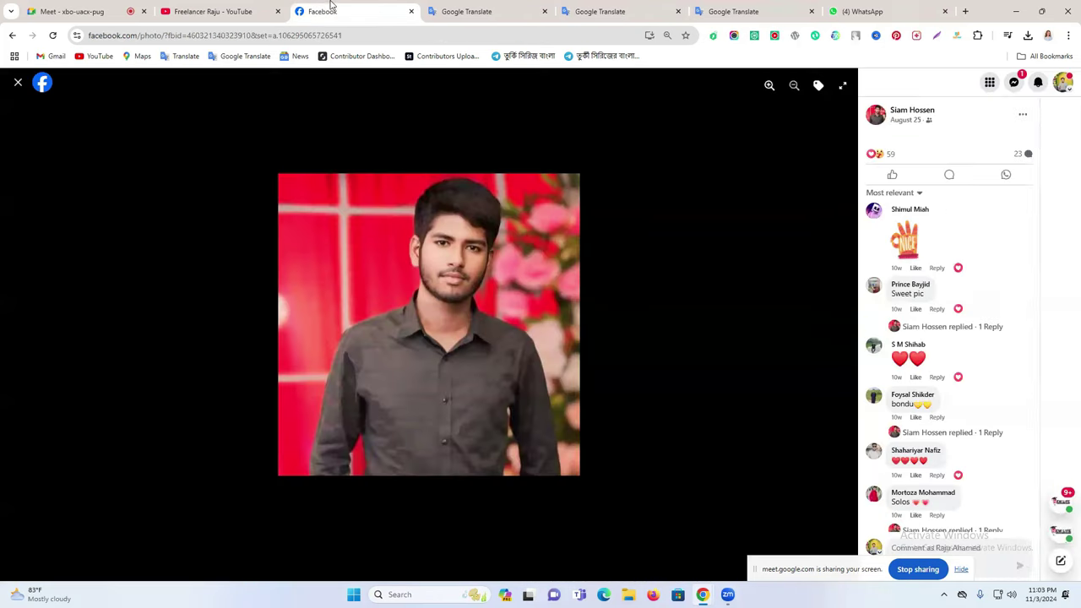
pyautogui.click(1013, 81)
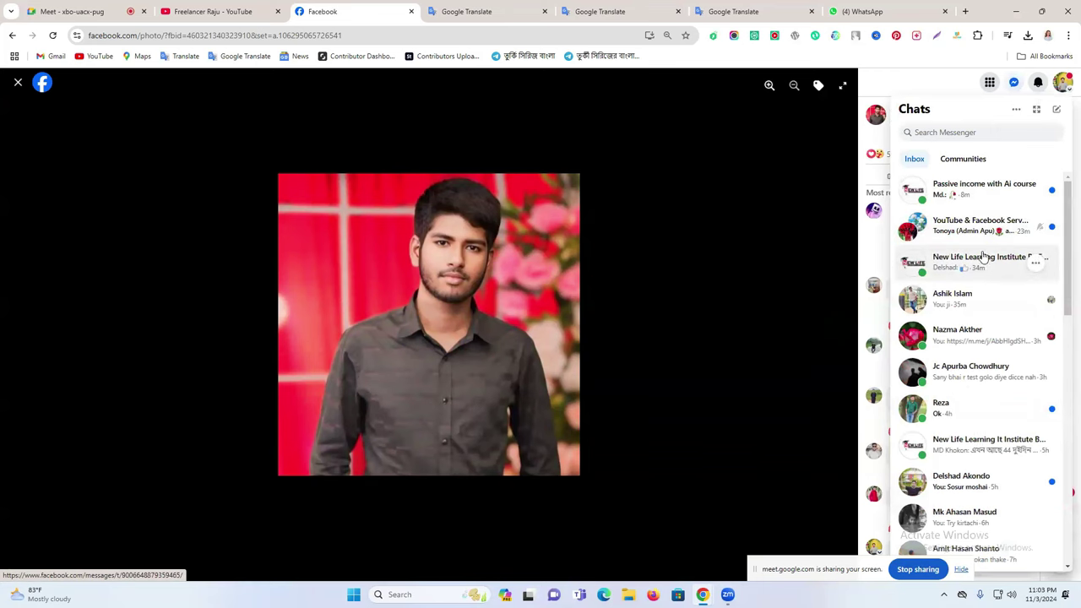
pyautogui.click(979, 261)
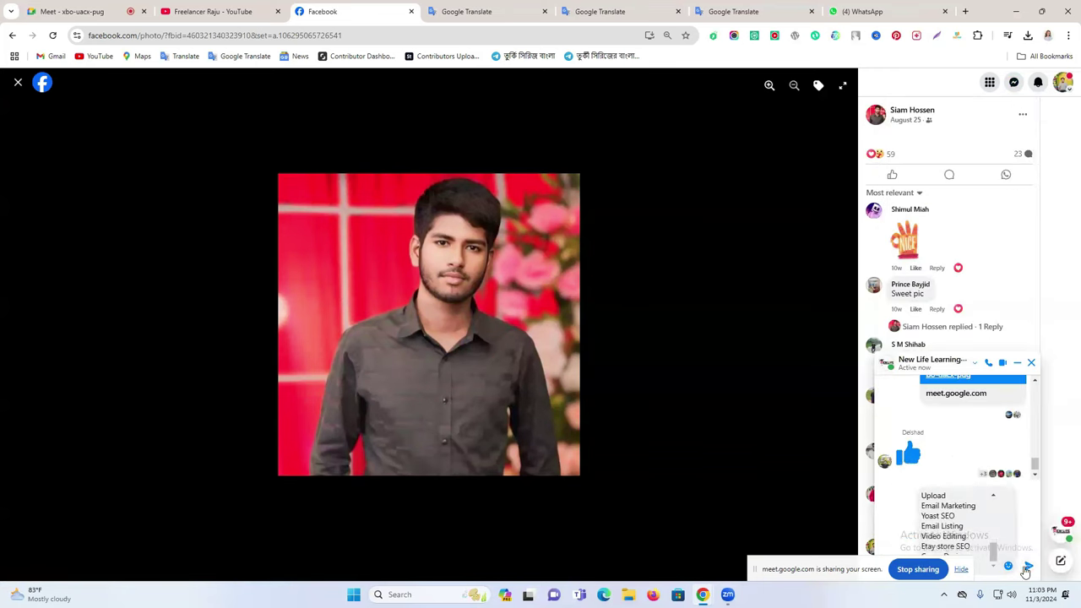
pyautogui.click(868, 10)
pyautogui.click(485, 11)
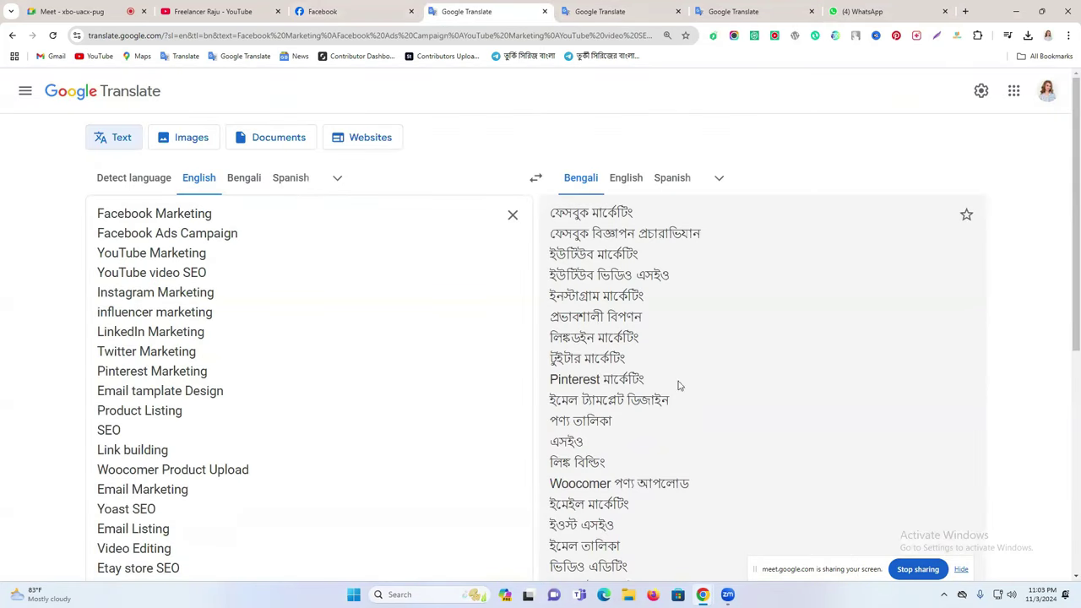
# - Review the translated profile's English description, from the opening phrase and skills list to the closing sentences
pyautogui.moveTo(703, 594)
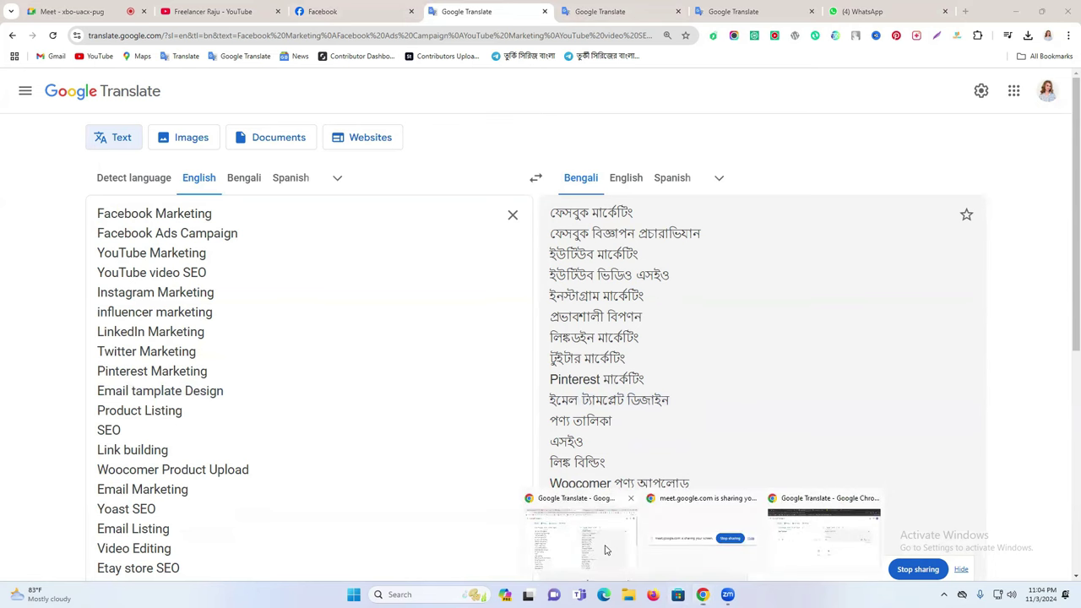
pyautogui.click(713, 9)
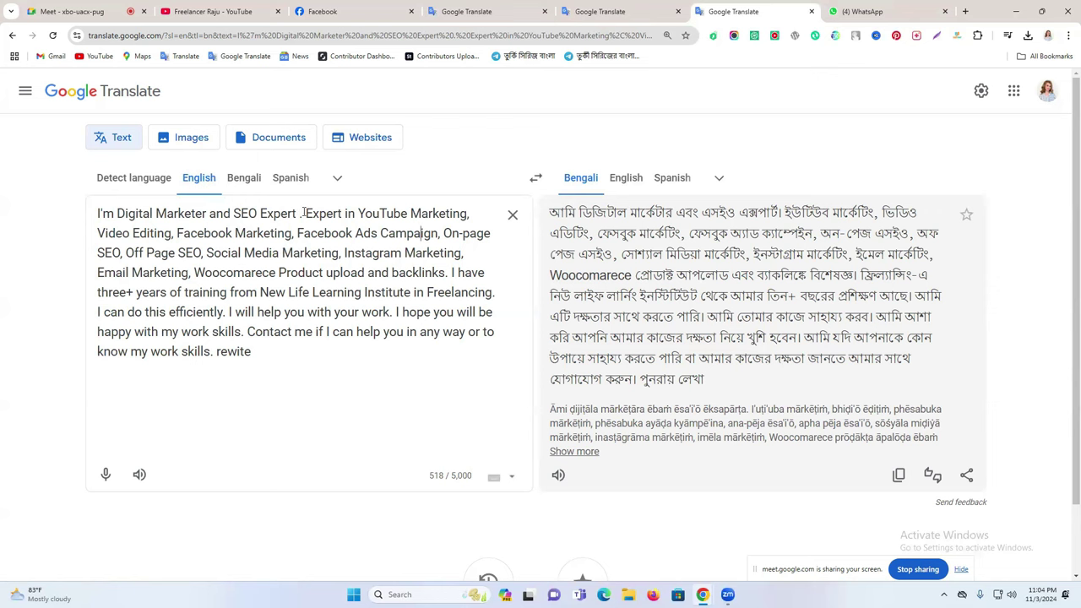
pyautogui.moveTo(303, 213); pyautogui.dragTo(75, 215)
pyautogui.moveTo(348, 214); pyautogui.dragTo(308, 213)
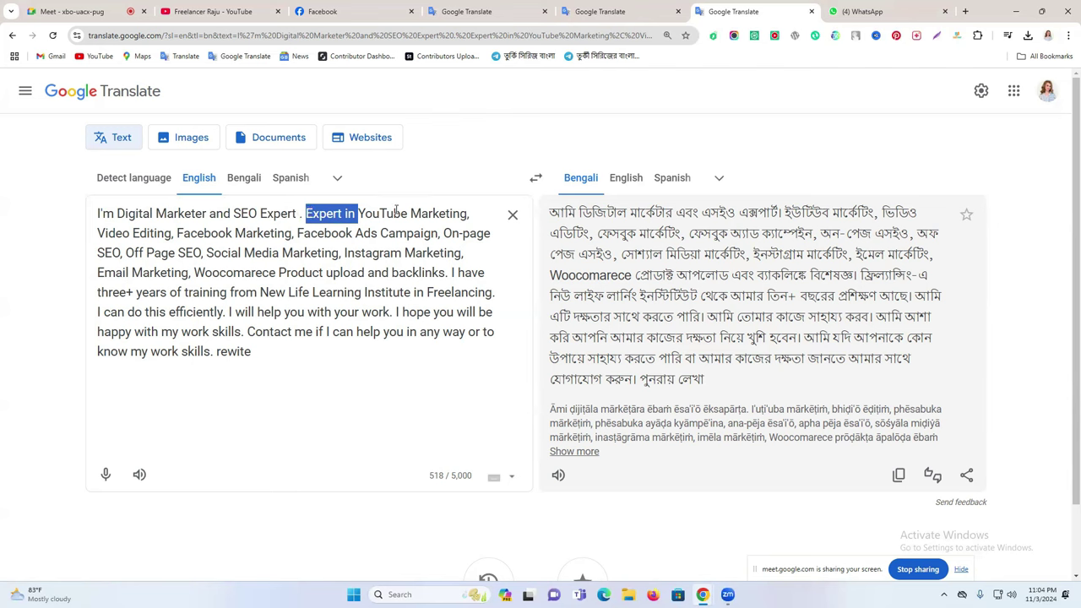
pyautogui.moveTo(358, 214); pyautogui.dragTo(446, 273)
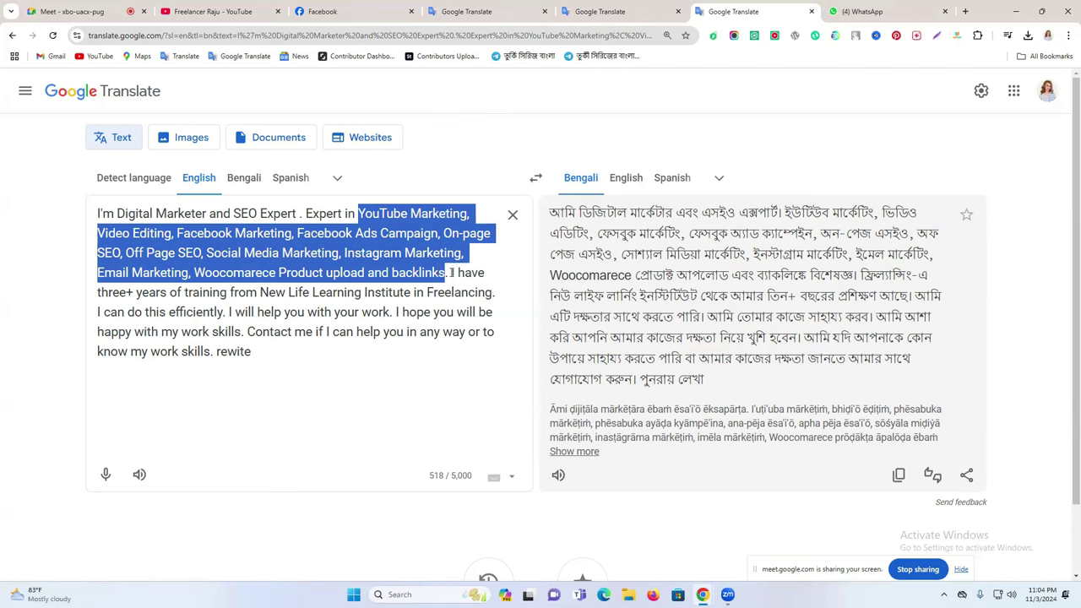
pyautogui.click(451, 272)
pyautogui.moveTo(451, 272); pyautogui.dragTo(498, 296)
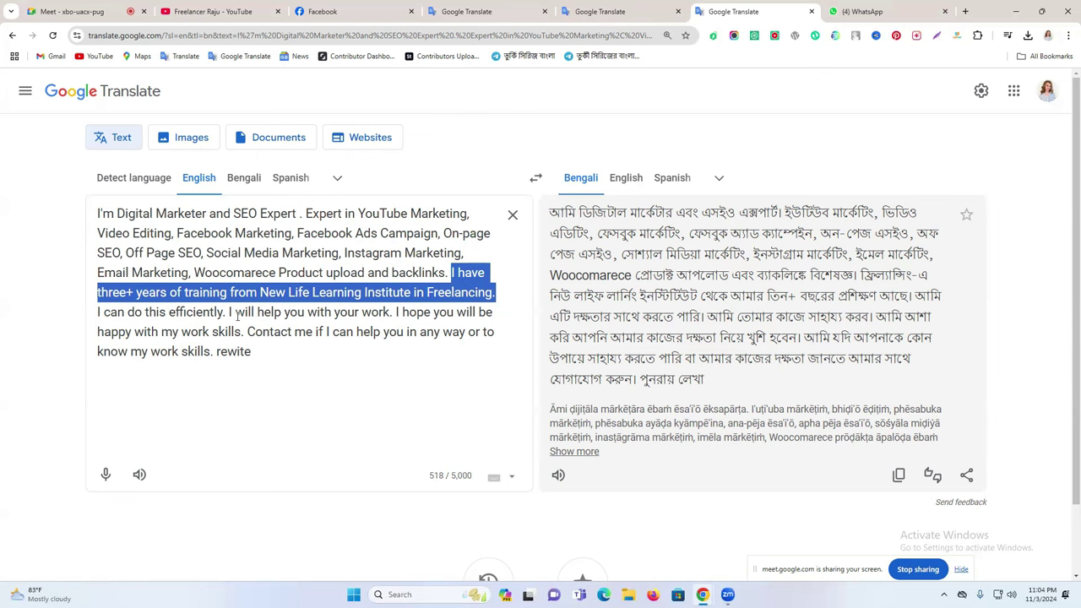
pyautogui.moveTo(100, 293); pyautogui.dragTo(159, 332)
pyautogui.hotkey('ctrl', 'z')
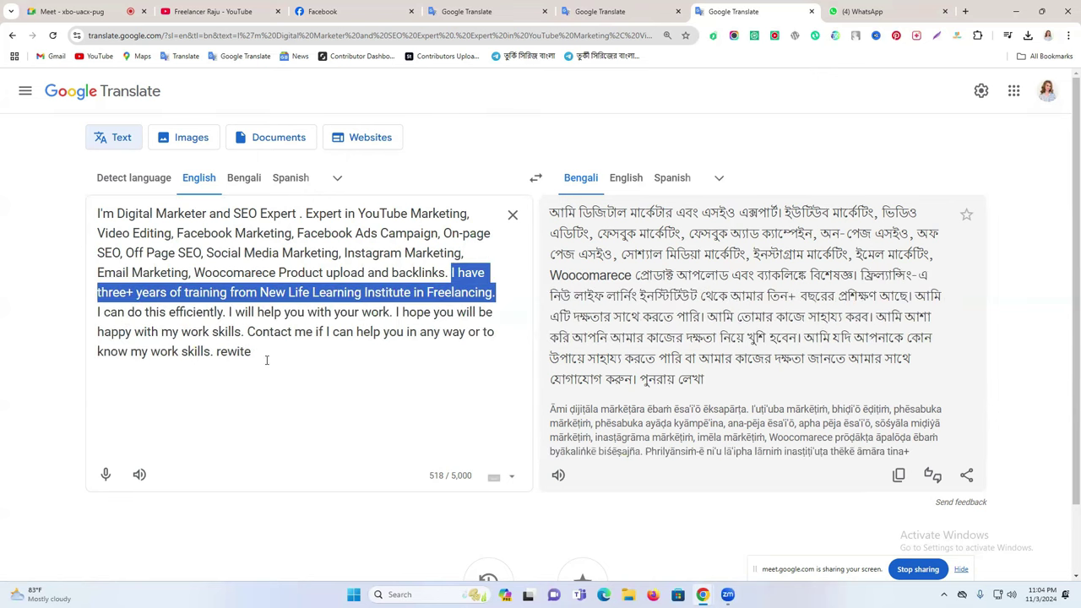
pyautogui.click(266, 361)
pyautogui.moveTo(258, 353); pyautogui.dragTo(98, 314)
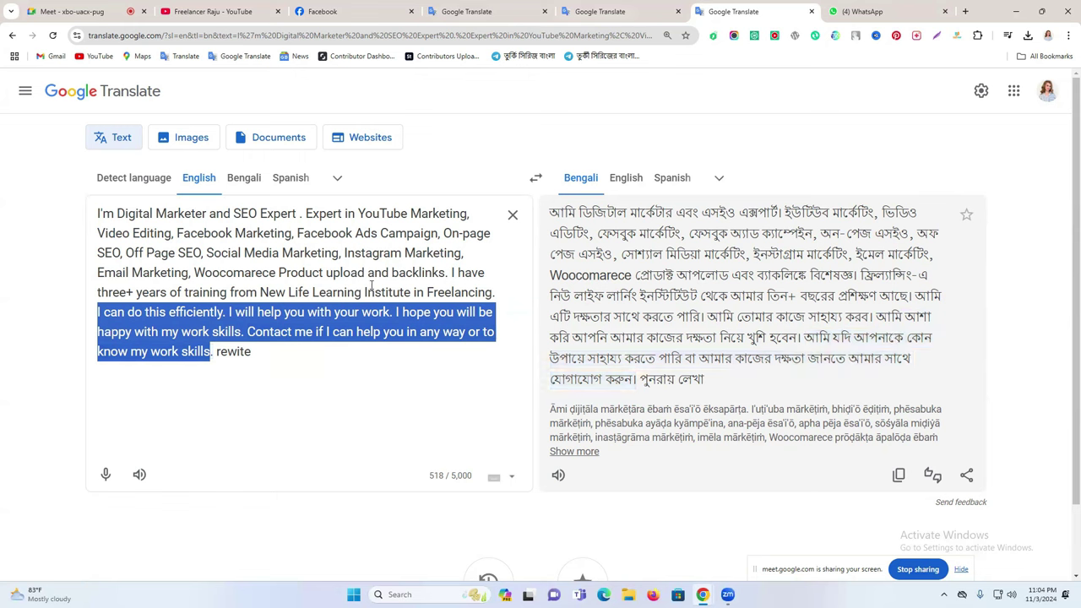
# - Select the entire English description and switch to the Incognito browser window
pyautogui.moveTo(216, 355); pyautogui.dragTo(99, 213)
pyautogui.hotkey('ctrl', 'c')
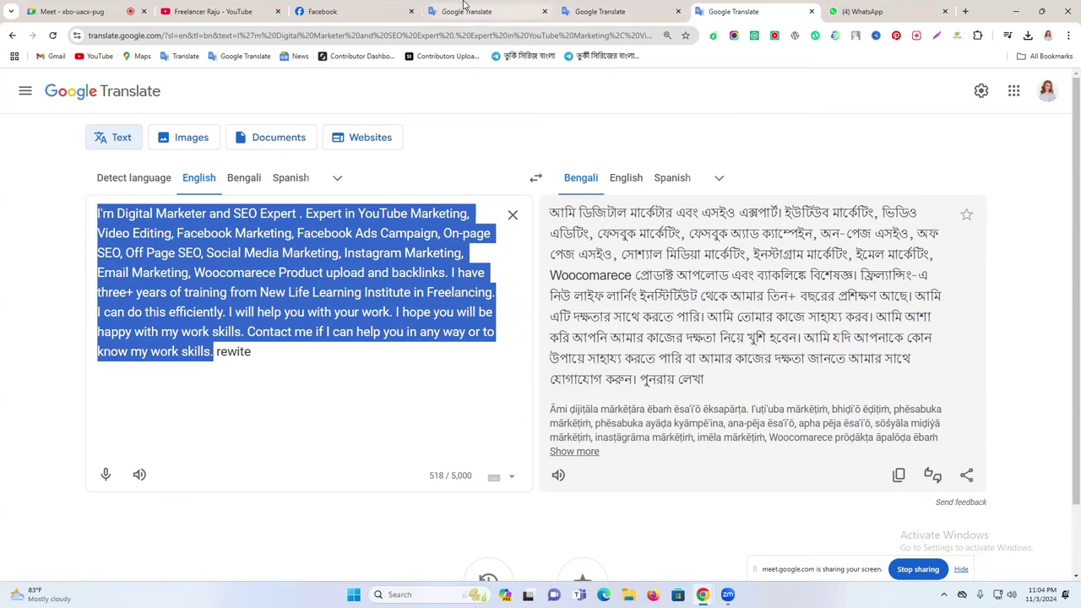
pyautogui.moveTo(703, 594)
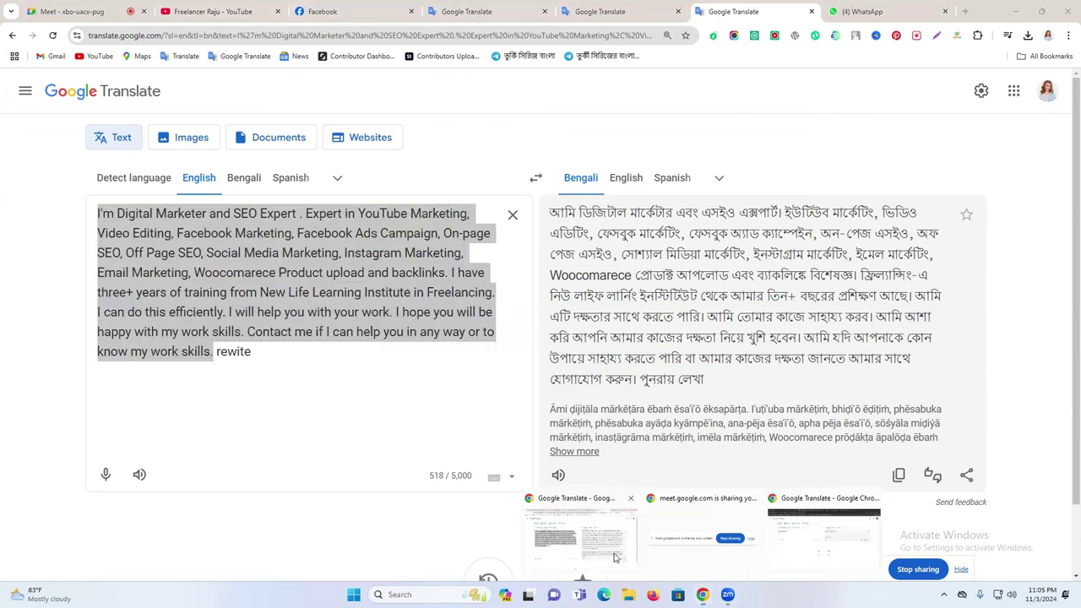
pyautogui.click(616, 557)
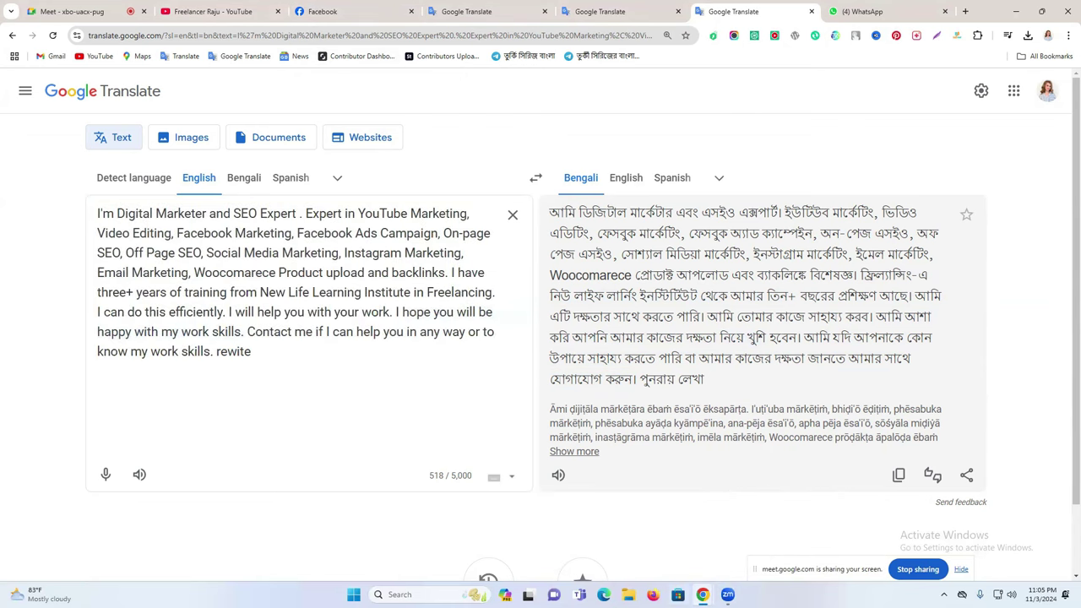
pyautogui.hotkey('alt', 'Tab')
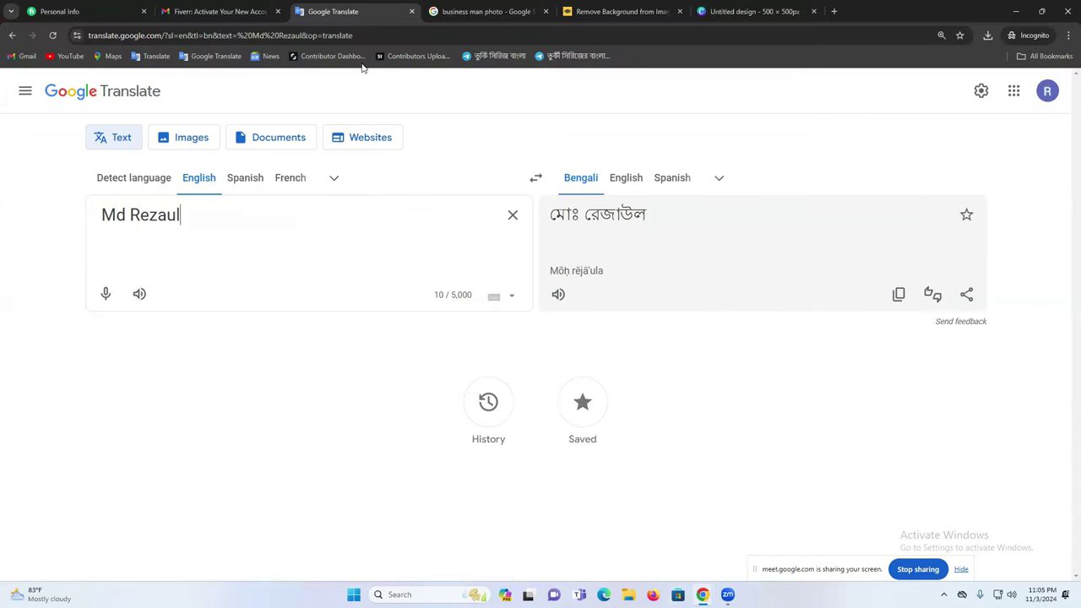
# - Paste the digital-marketer bio into the Personal Info Description, filling 508 of 600 characters
pyautogui.click(84, 11)
pyautogui.click(480, 354)
pyautogui.hotkey('ctrl', 'v')
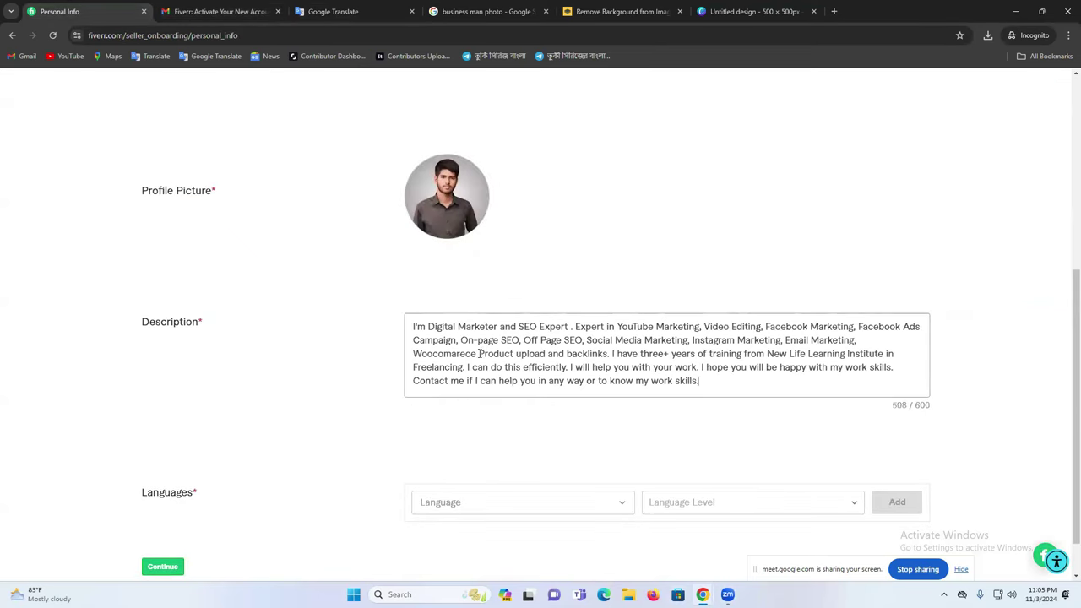
pyautogui.scroll(-1, 684, 369)
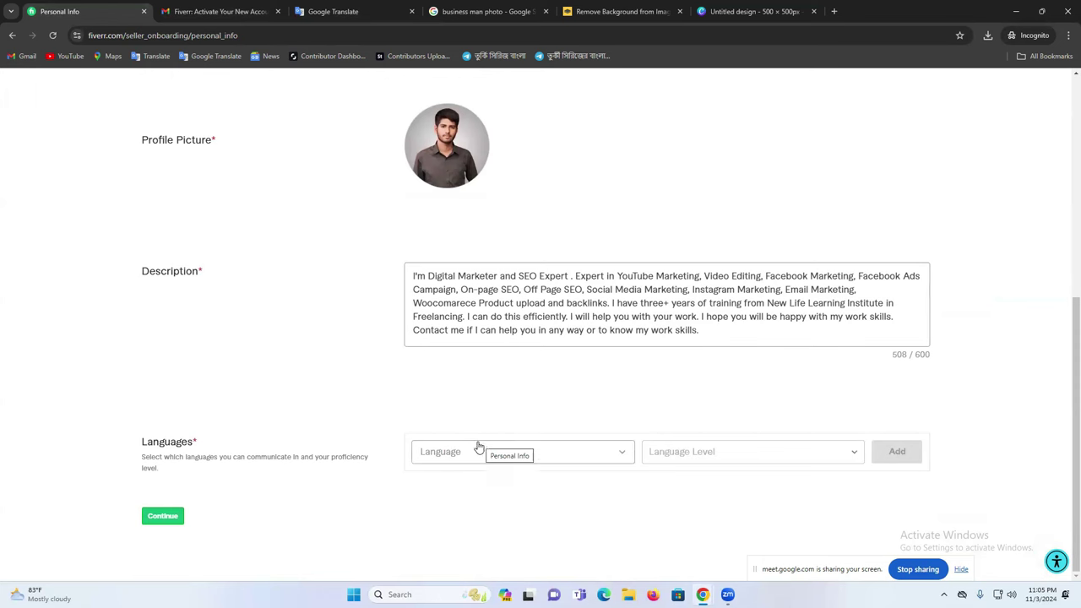
pyautogui.click(472, 451)
# - Add Bengali at Native/Bilingual level to the languages
pyautogui.scroll(-2, 476, 382)
pyautogui.scroll(-3, 477, 387)
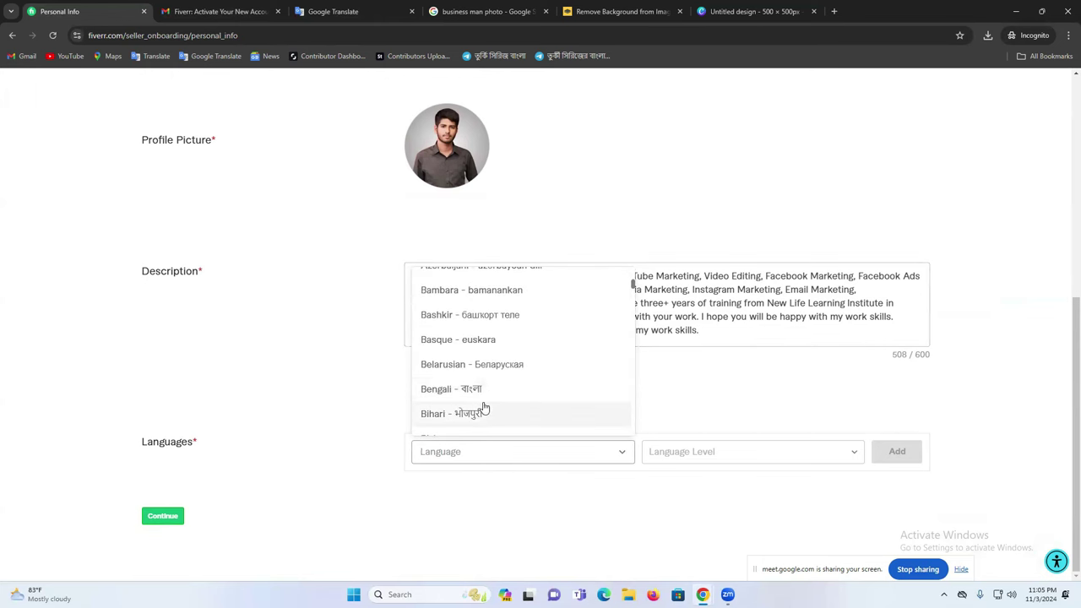
pyautogui.click(485, 393)
pyautogui.click(701, 461)
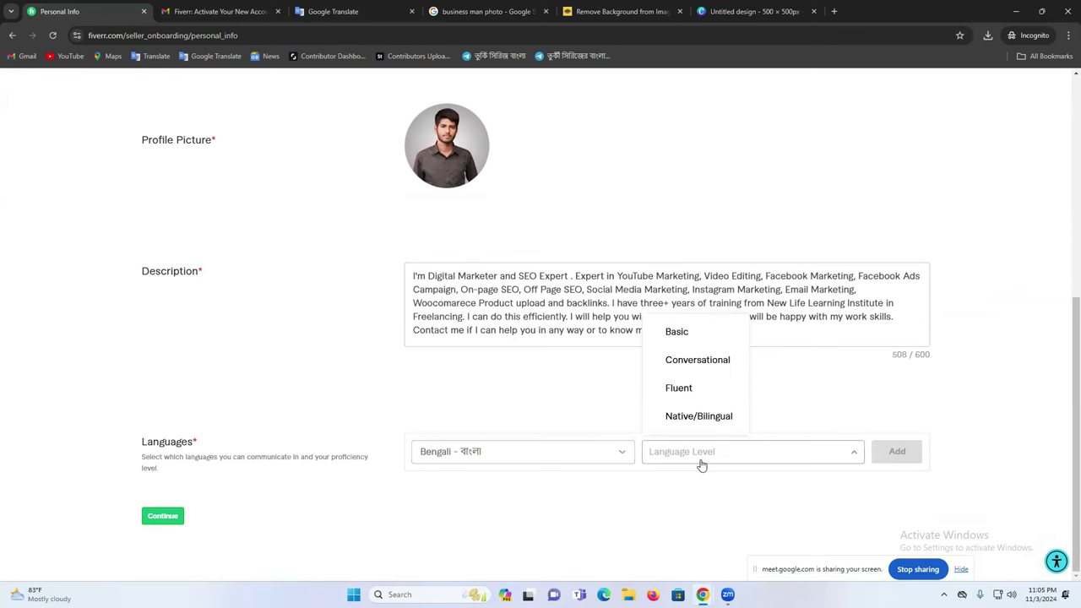
pyautogui.click(699, 417)
pyautogui.click(903, 455)
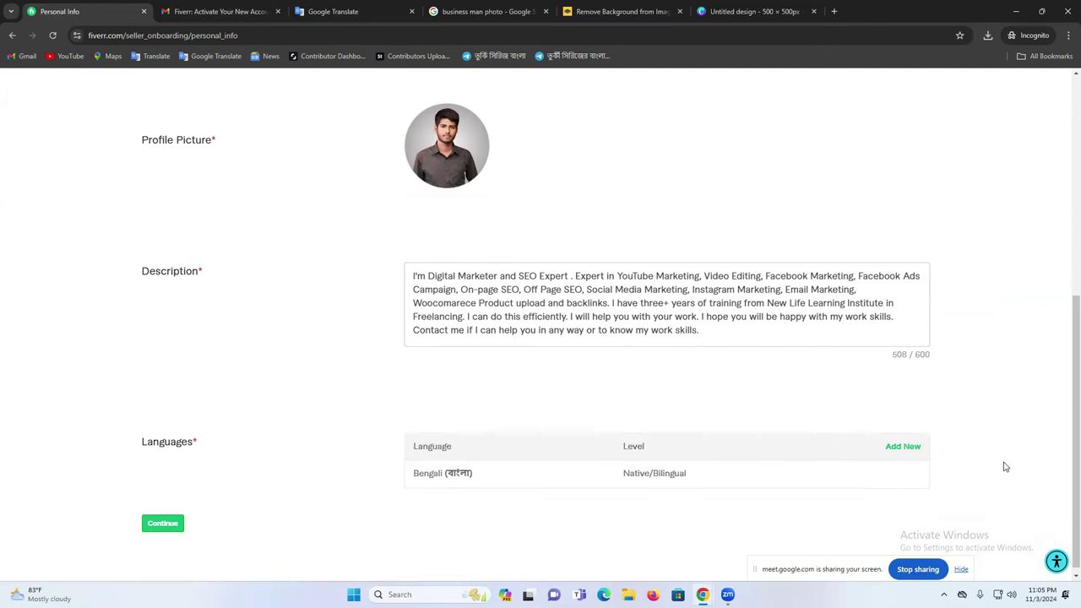
# - Add English at Fluent level to the languages
pyautogui.click(887, 448)
pyautogui.click(465, 453)
pyautogui.scroll(-2, 473, 374)
pyautogui.scroll(-5, 473, 374)
pyautogui.write('e')
pyautogui.click(456, 426)
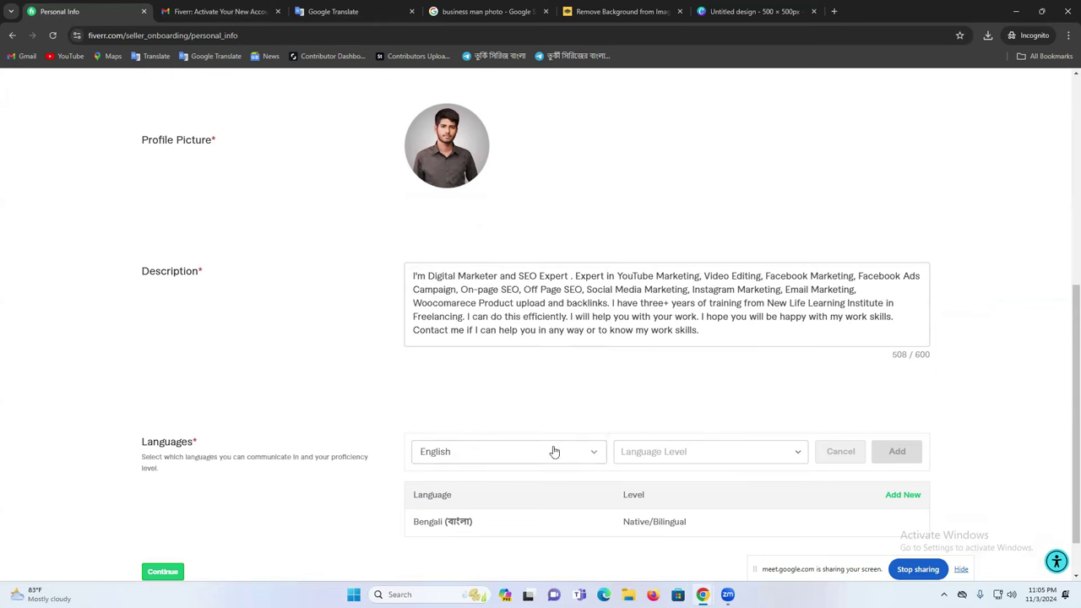
pyautogui.click(658, 461)
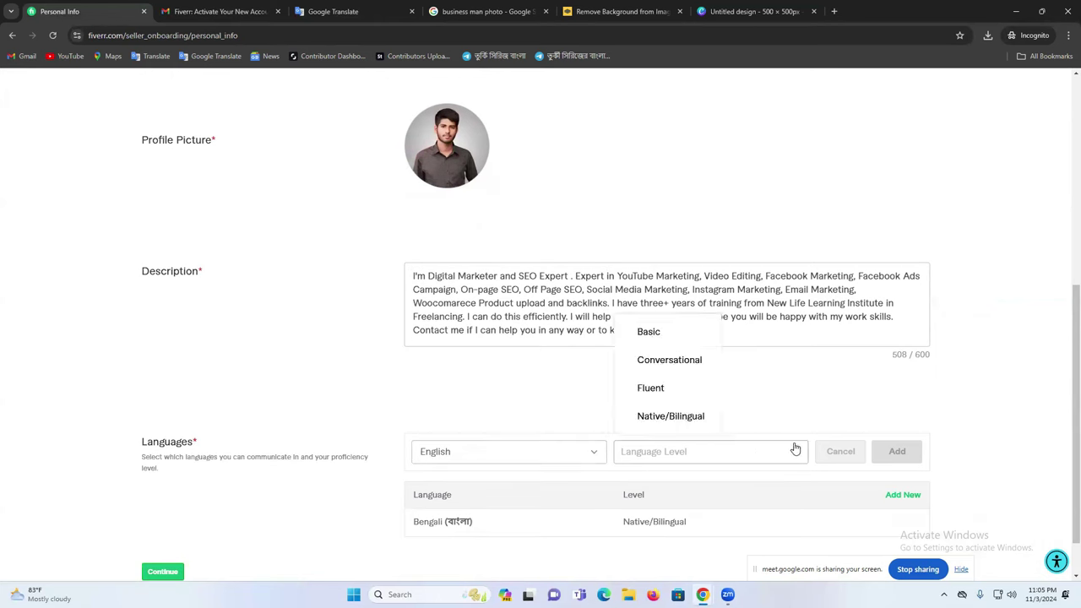
pyautogui.click(658, 390)
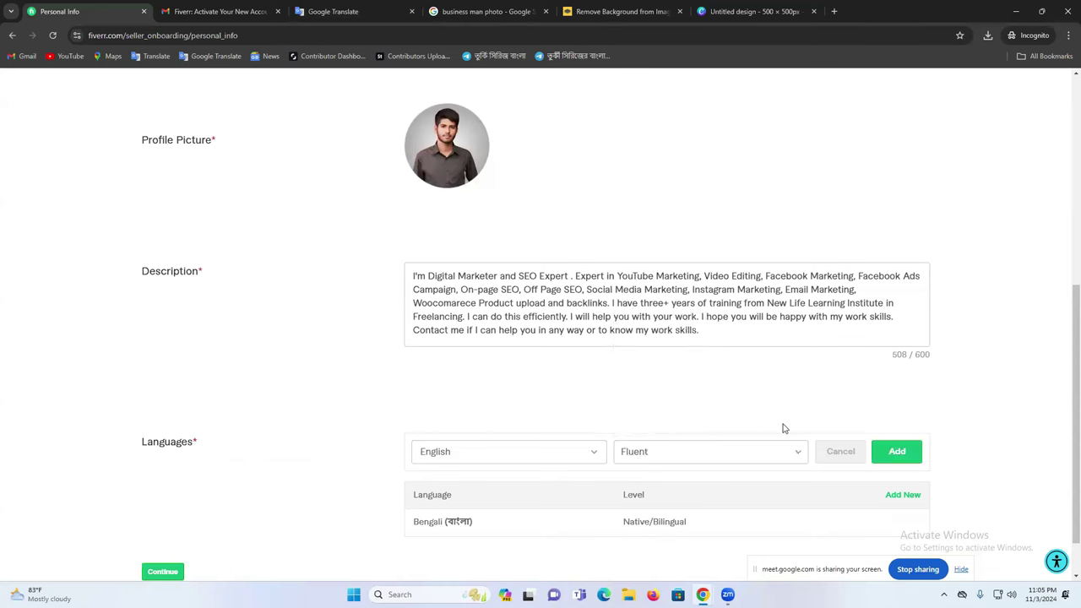
pyautogui.click(896, 450)
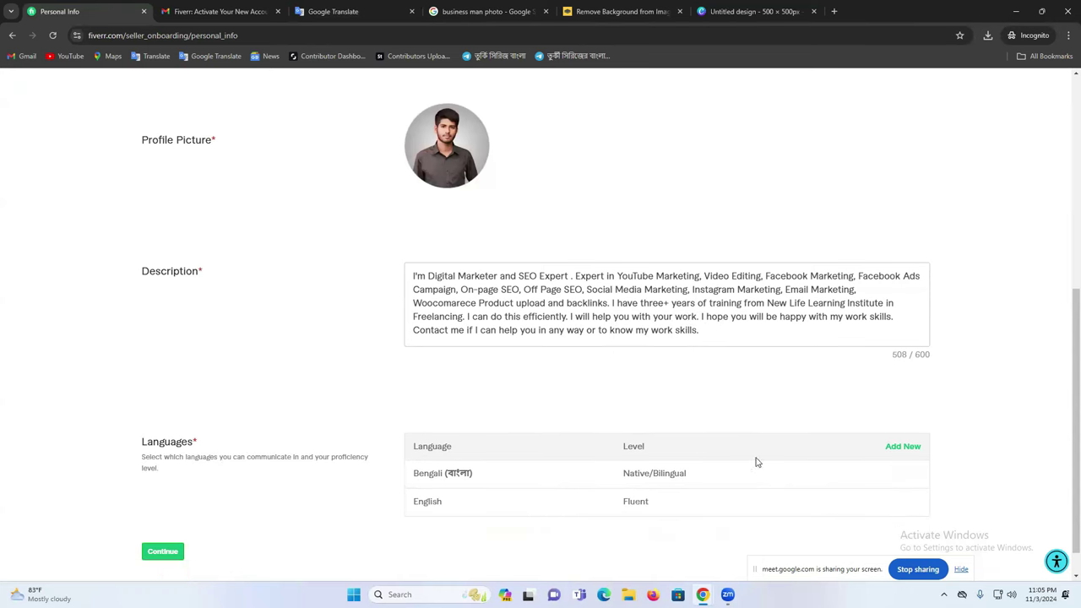
# - Add Hindi at Fluent level, switching away from an initial Urdu pick
pyautogui.click(906, 446)
pyautogui.click(536, 456)
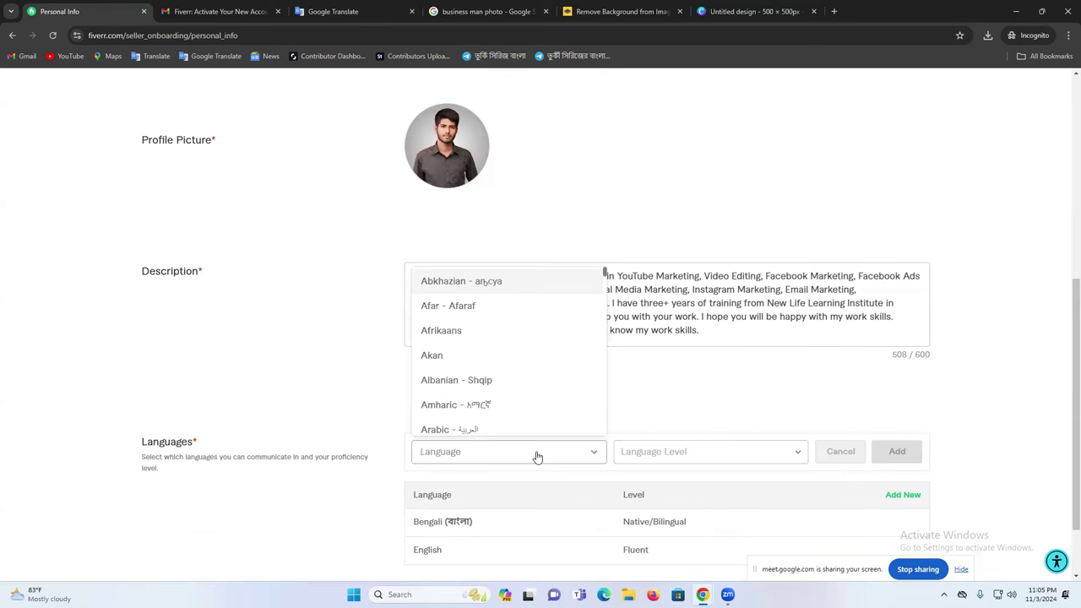
pyautogui.write('u')
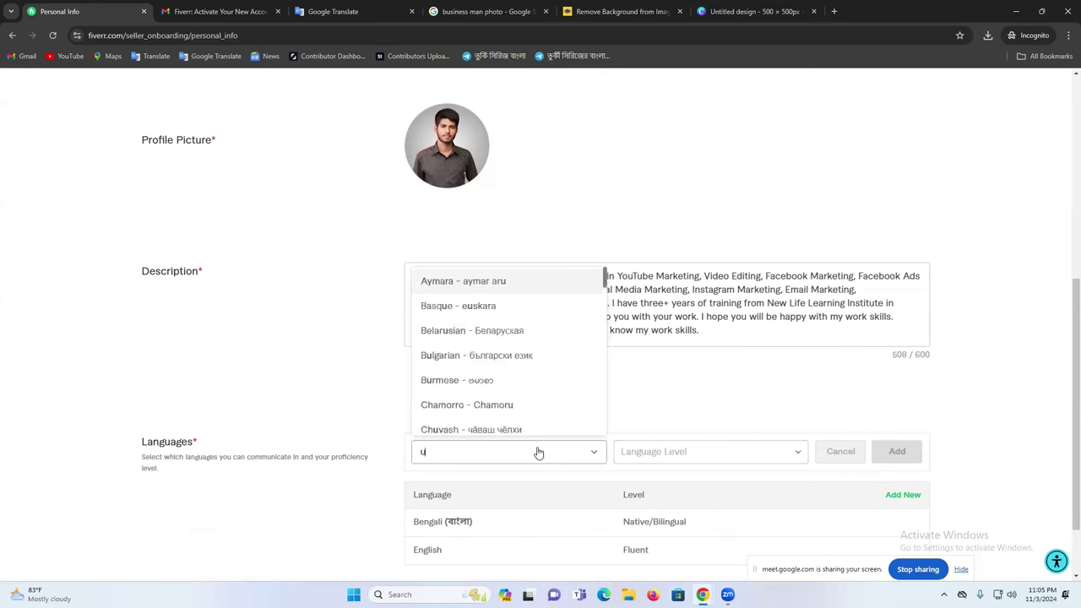
pyautogui.scroll(-5, 521, 403)
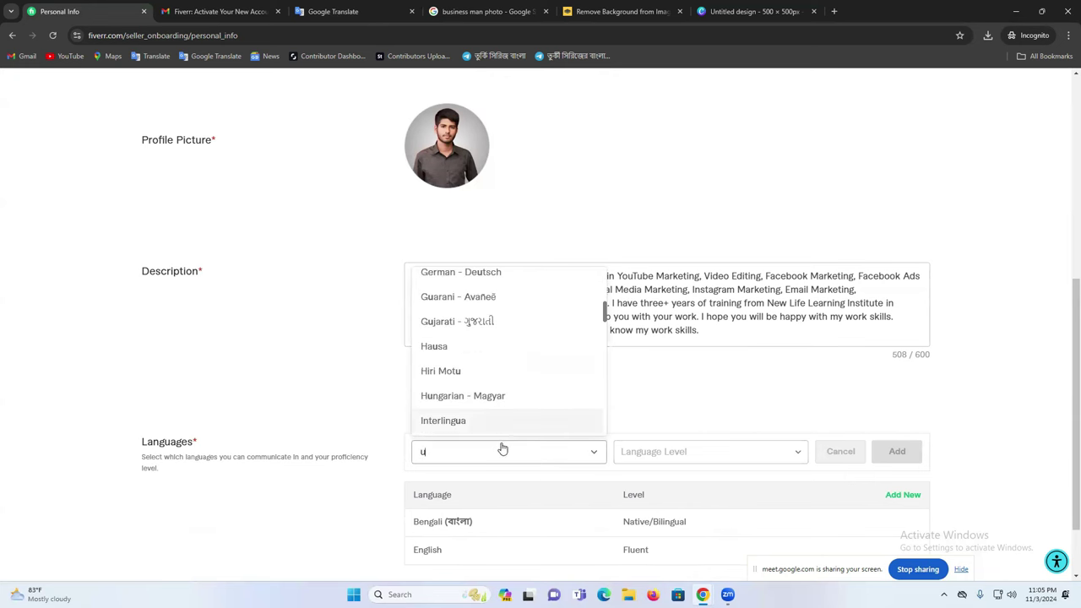
pyautogui.write('r')
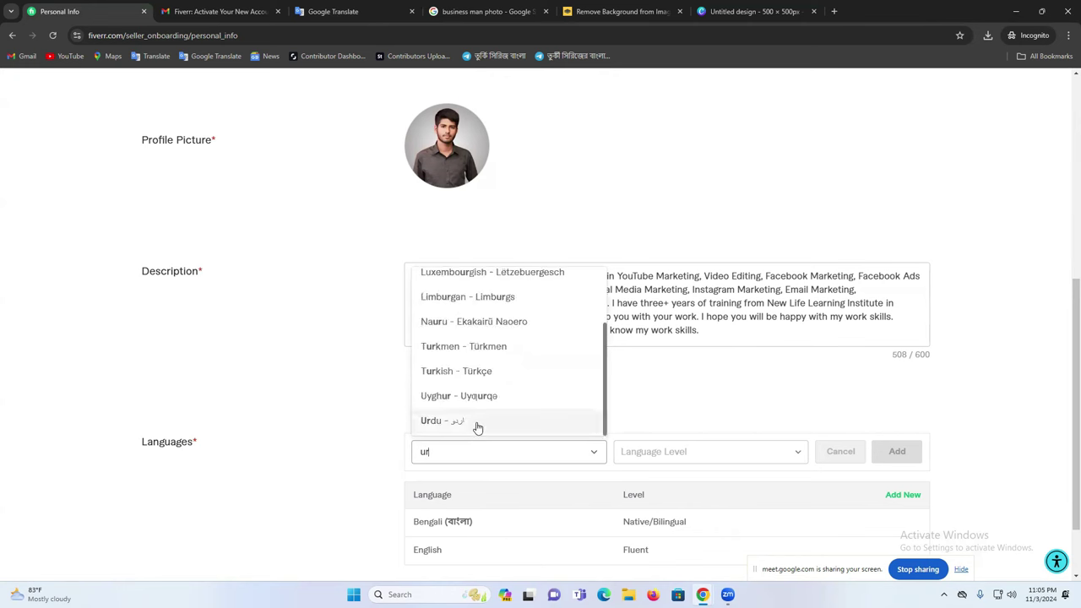
pyautogui.click(476, 422)
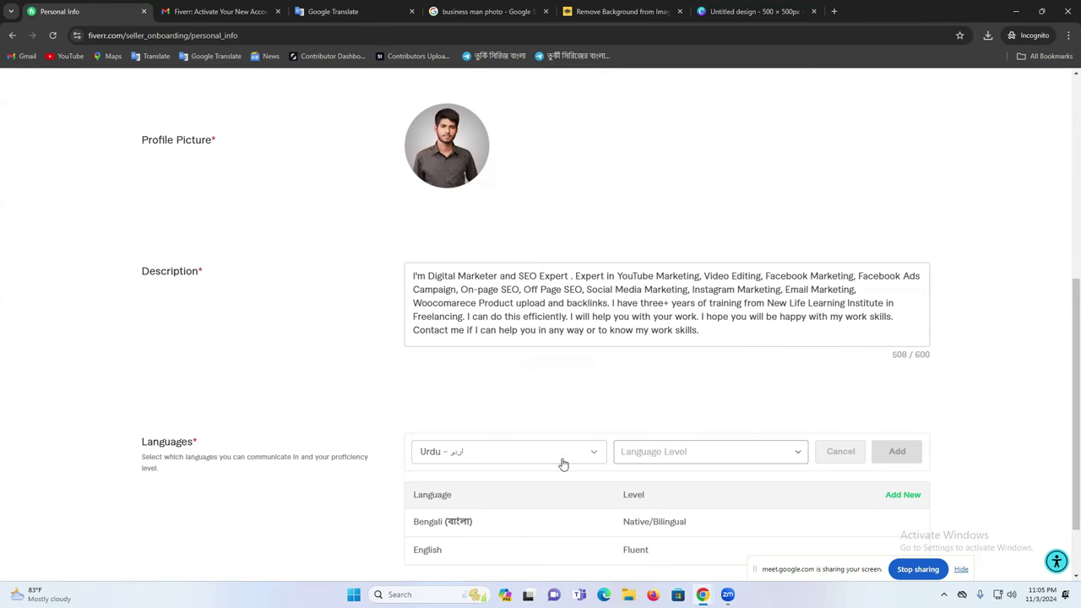
pyautogui.click(514, 463)
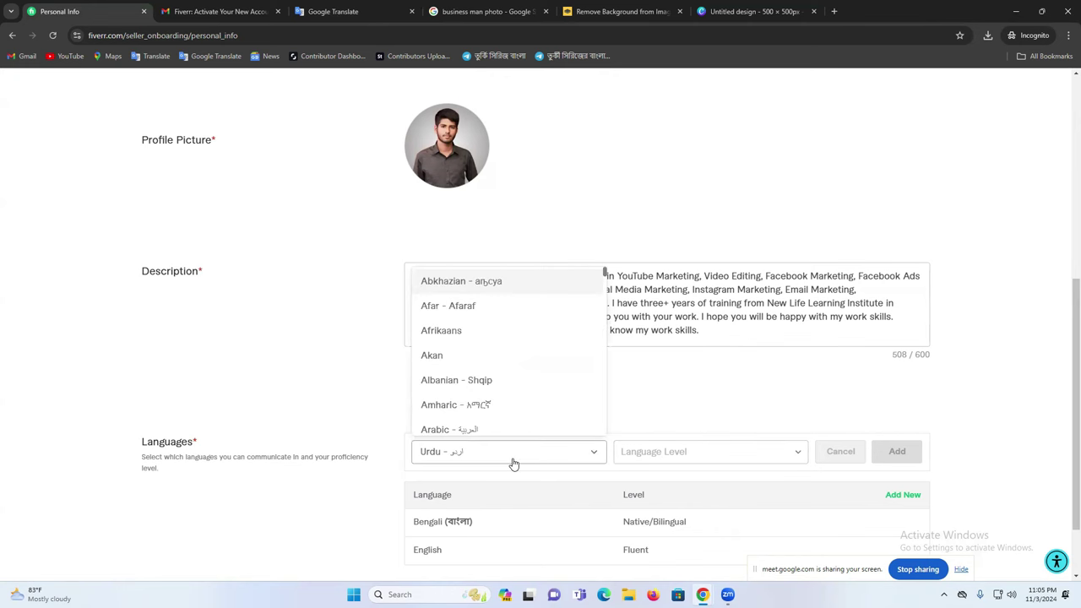
pyautogui.write('h')
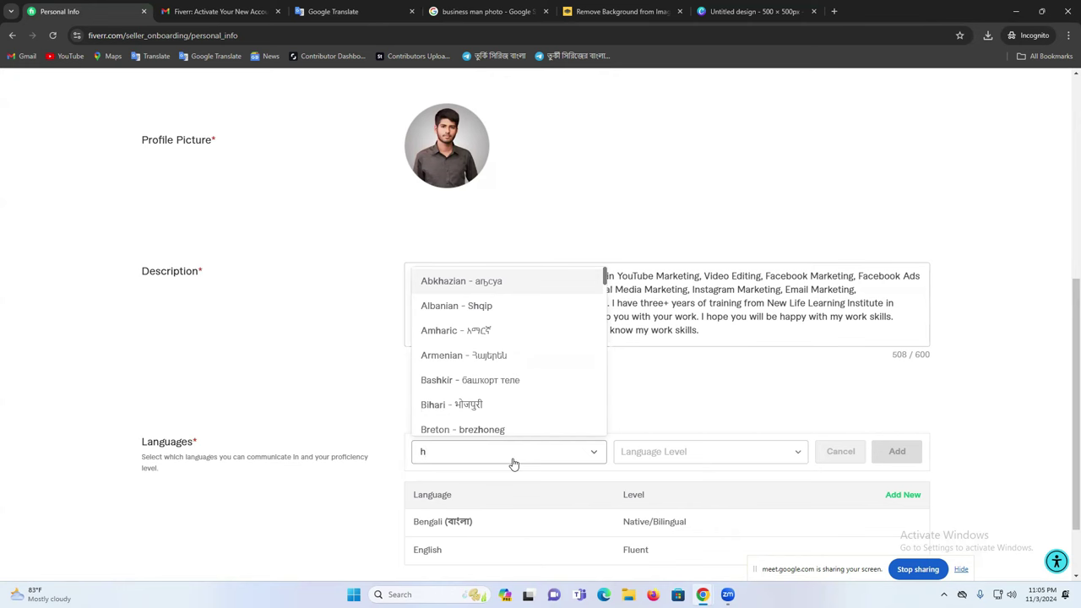
pyautogui.write('in')
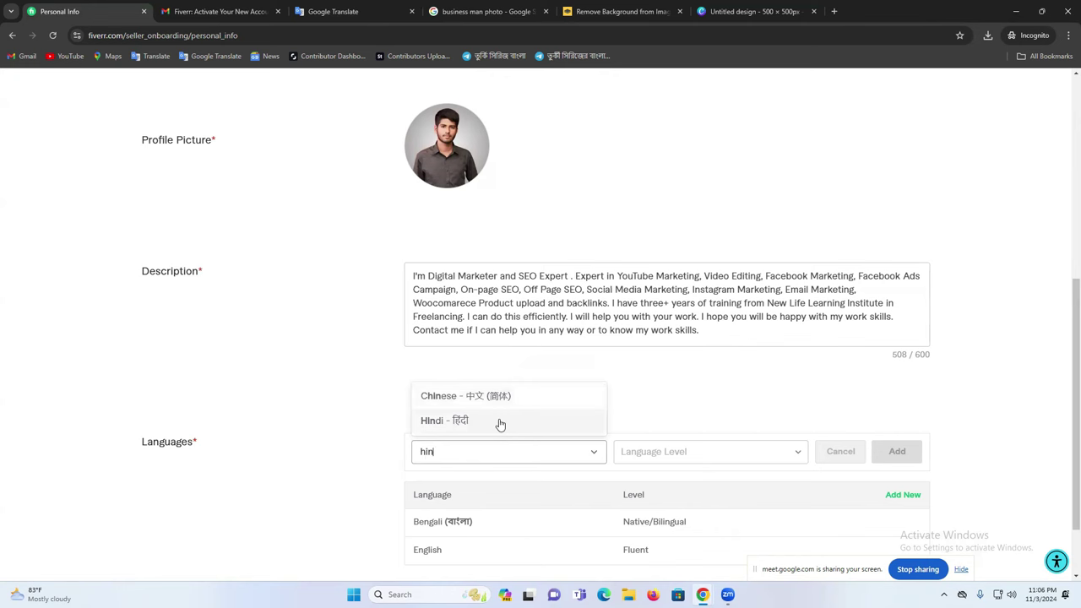
pyautogui.click(500, 421)
pyautogui.click(683, 452)
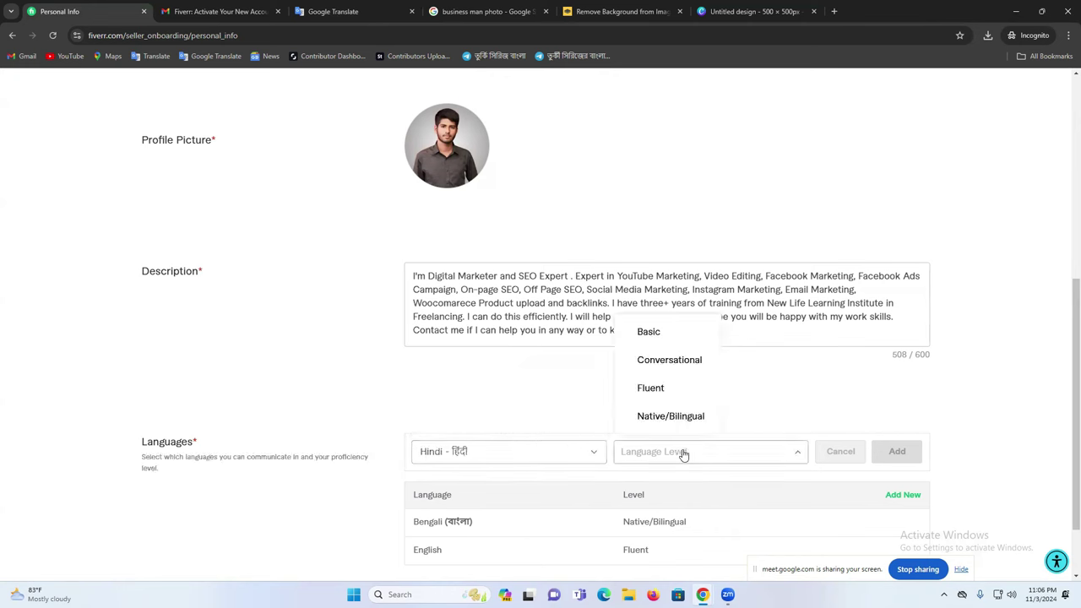
pyautogui.click(677, 389)
pyautogui.click(897, 452)
pyautogui.scroll(-1, 760, 470)
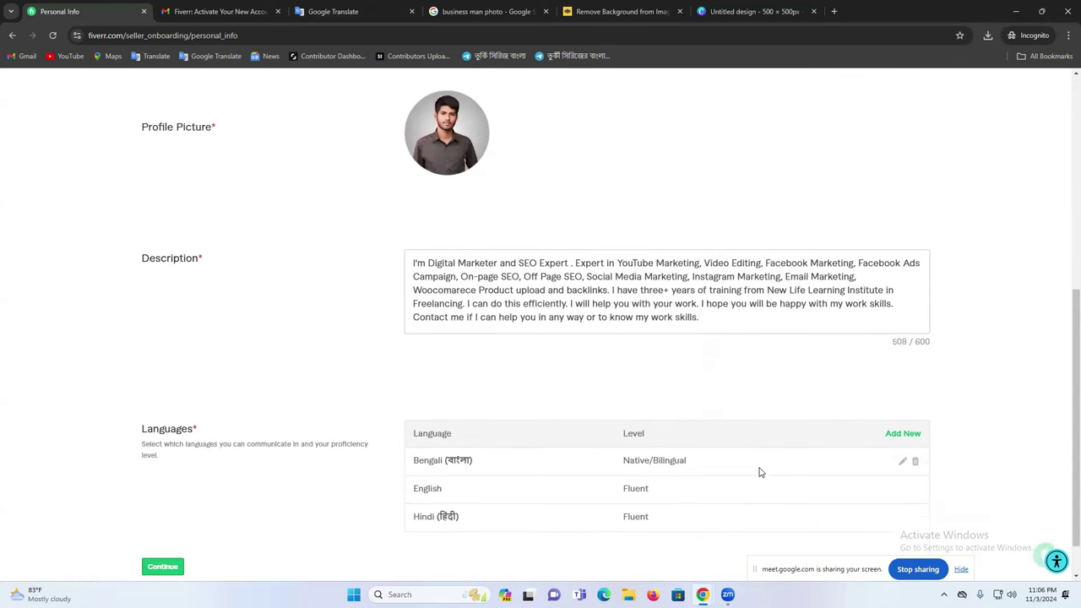
# - Continue from Personal Info to the Professional Info step
pyautogui.scroll(6, 560, 319)
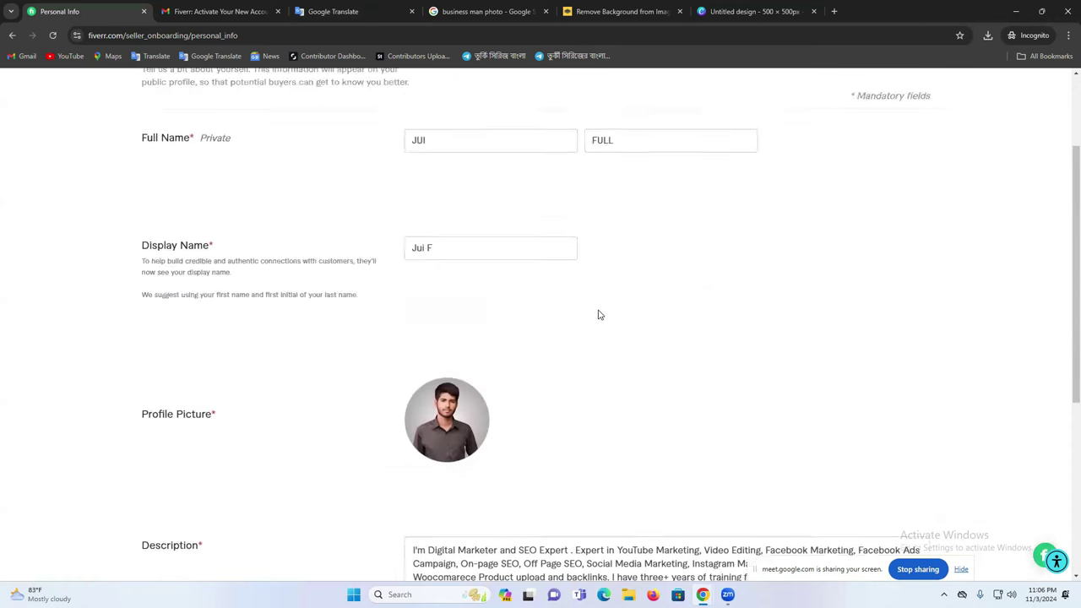
pyautogui.scroll(-6, 868, 355)
pyautogui.scroll(6, 724, 345)
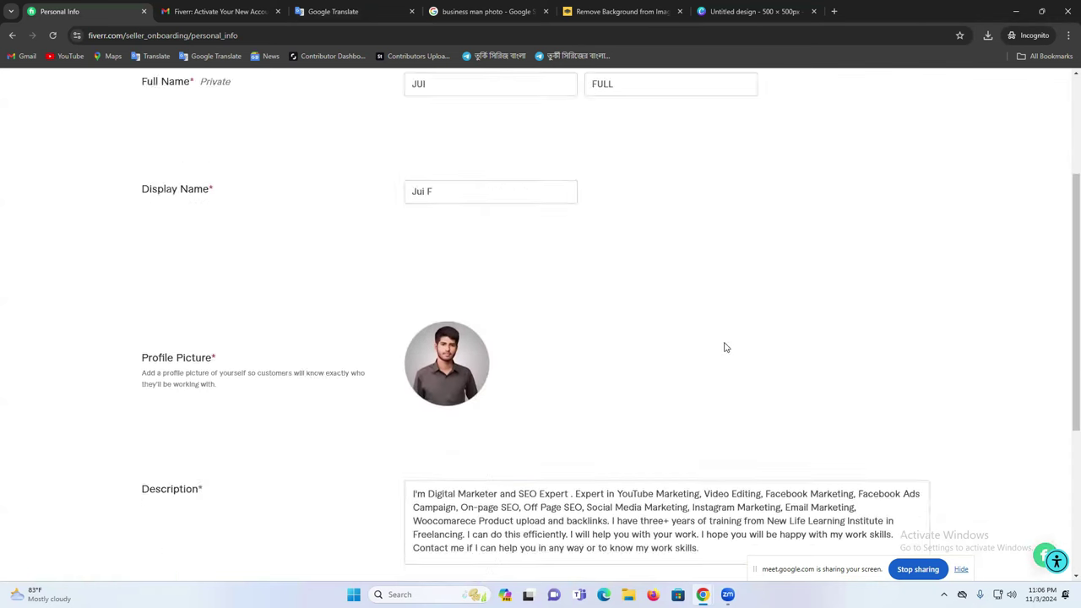
pyautogui.scroll(-6, 724, 299)
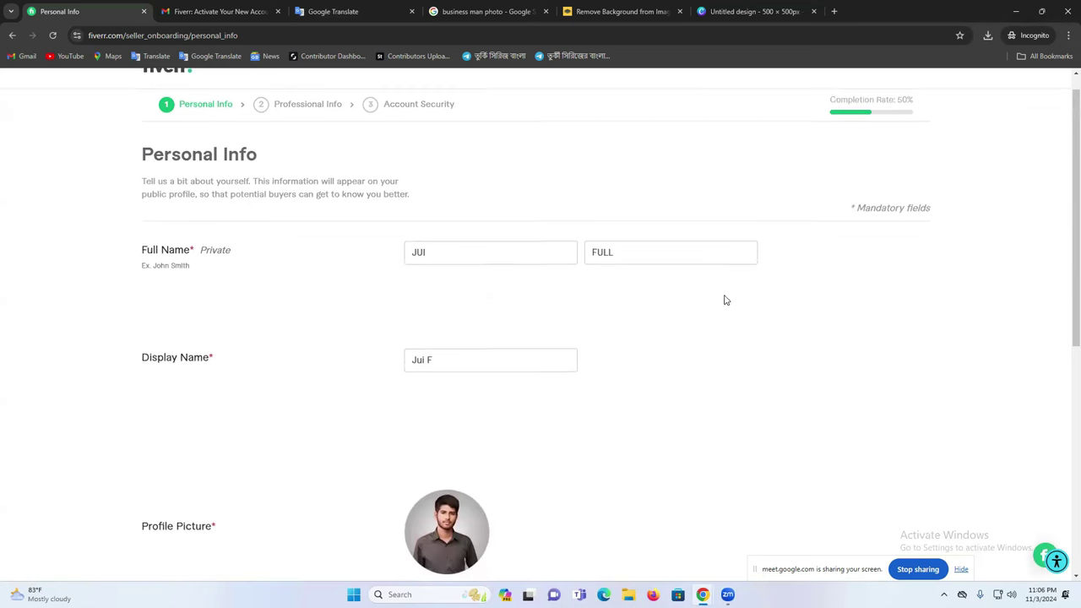
pyautogui.click(157, 511)
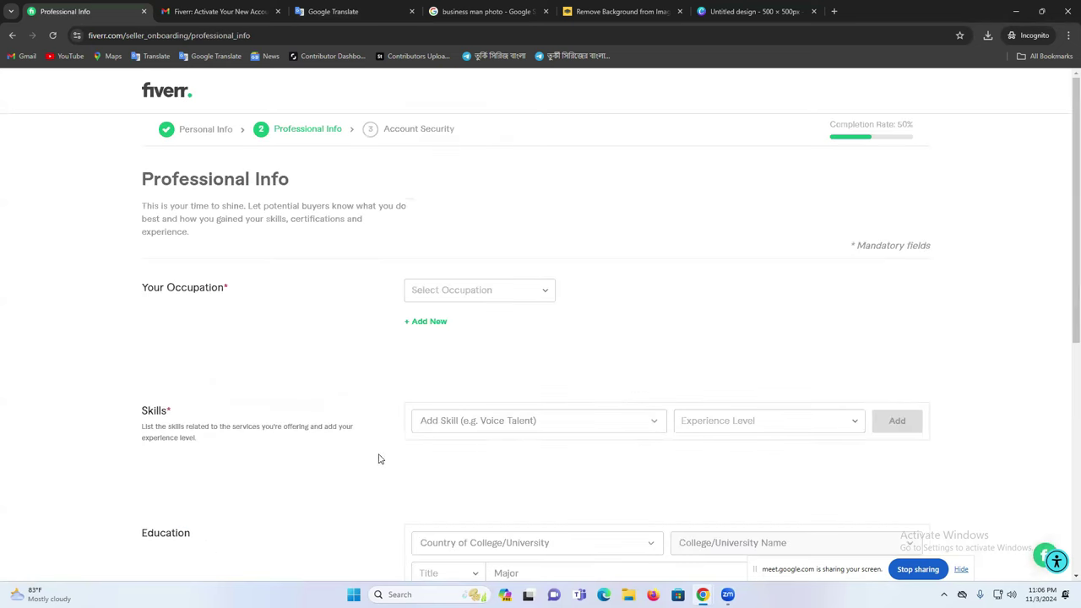
# - Copy the Professional Info page's web address and go to Google Translate
pyautogui.click(233, 38)
pyautogui.rightClick(235, 39)
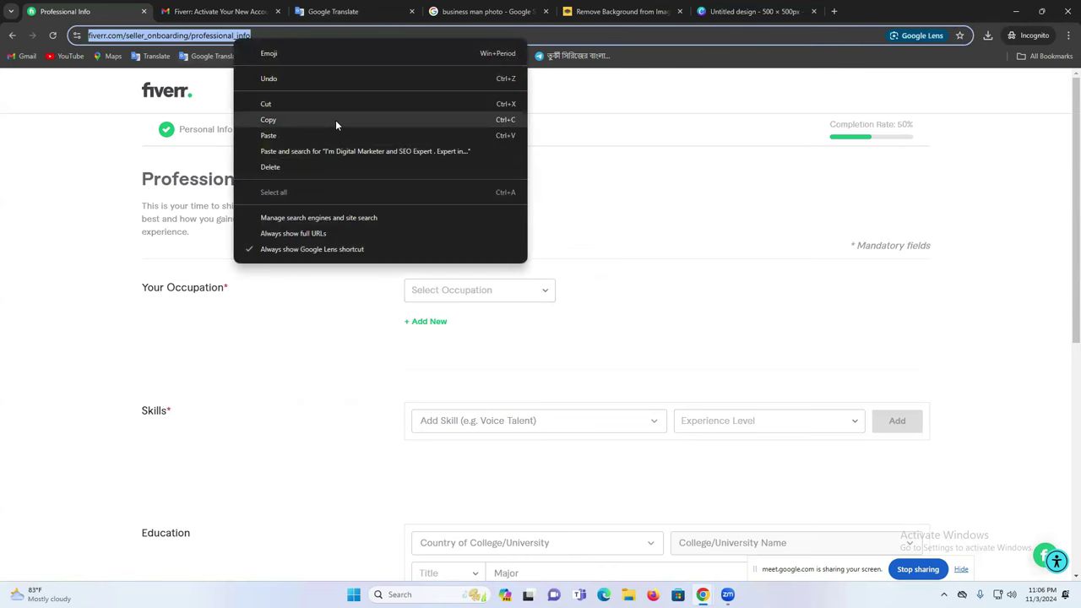
pyautogui.click(336, 121)
pyautogui.rightClick(218, 38)
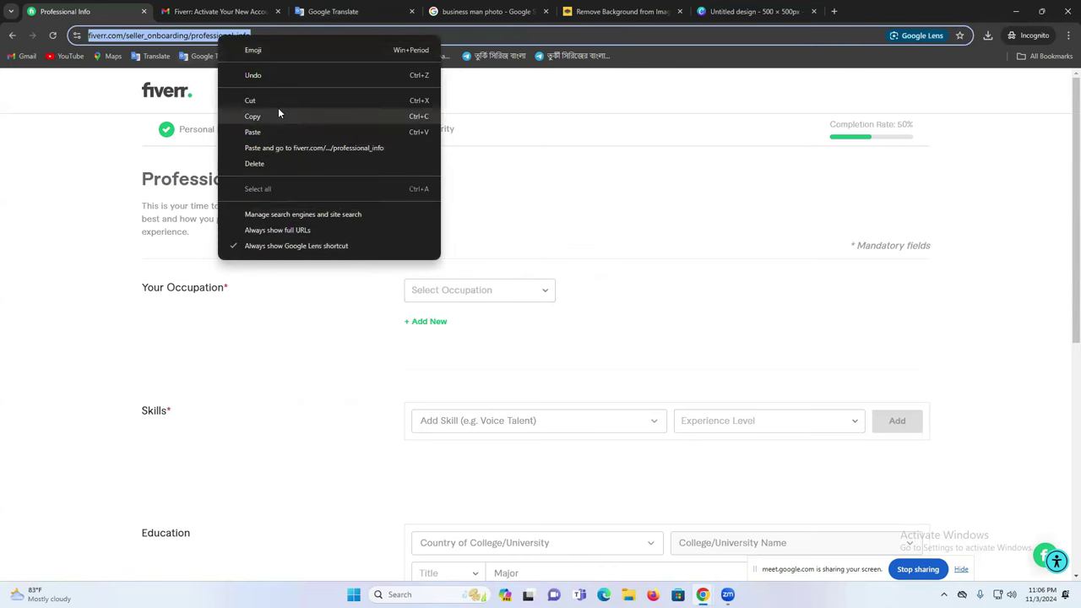
pyautogui.click(278, 110)
pyautogui.click(333, 11)
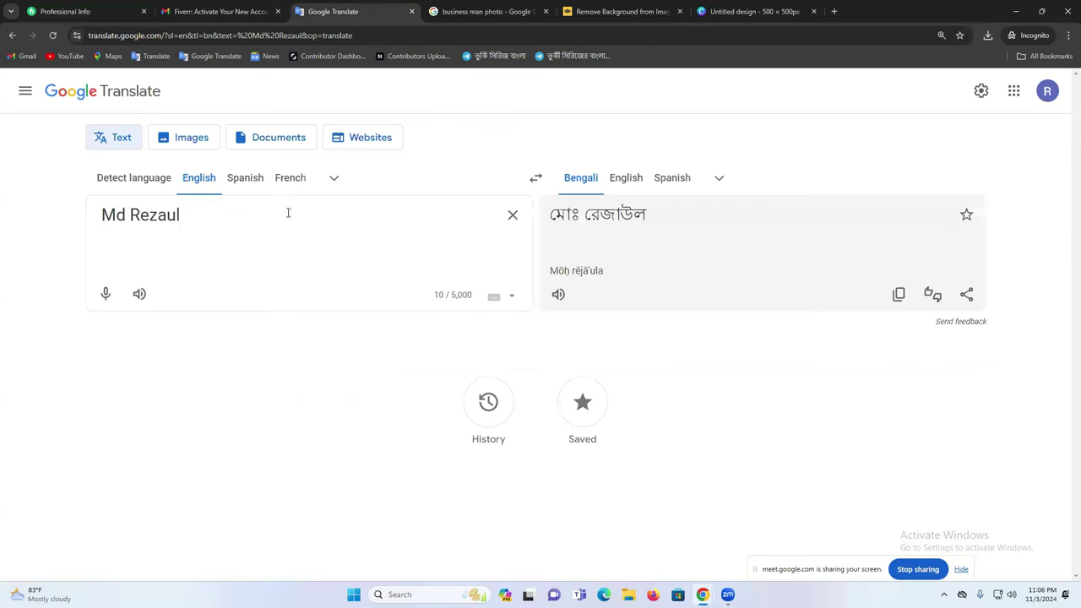
# - Clear the Translate source box, paste the Fiverr Professional Info address, and return to Fiverr
pyautogui.click(510, 217)
pyautogui.rightClick(363, 220)
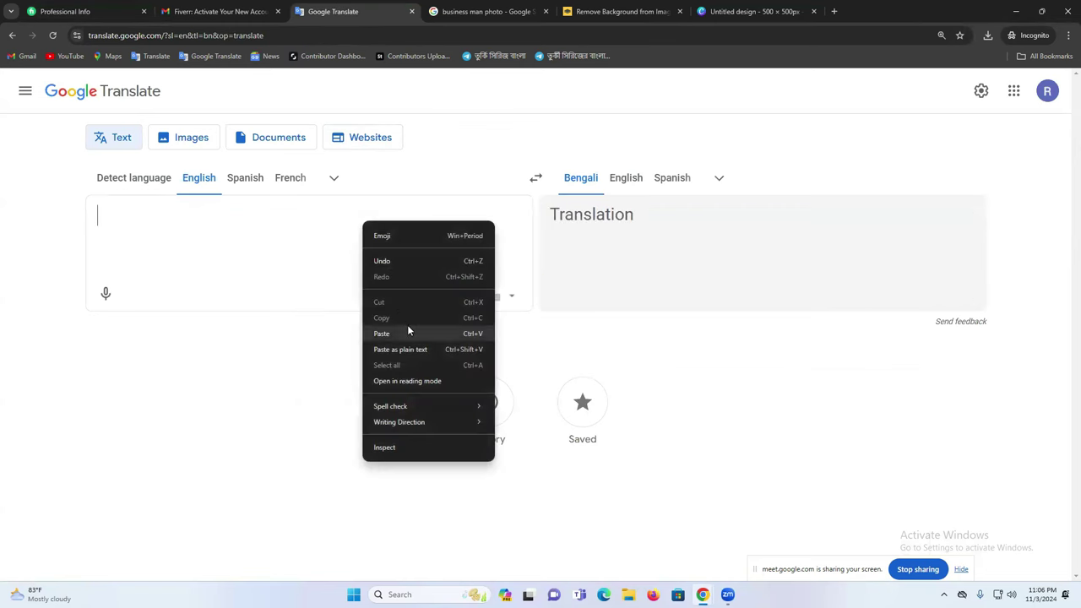
pyautogui.click(408, 330)
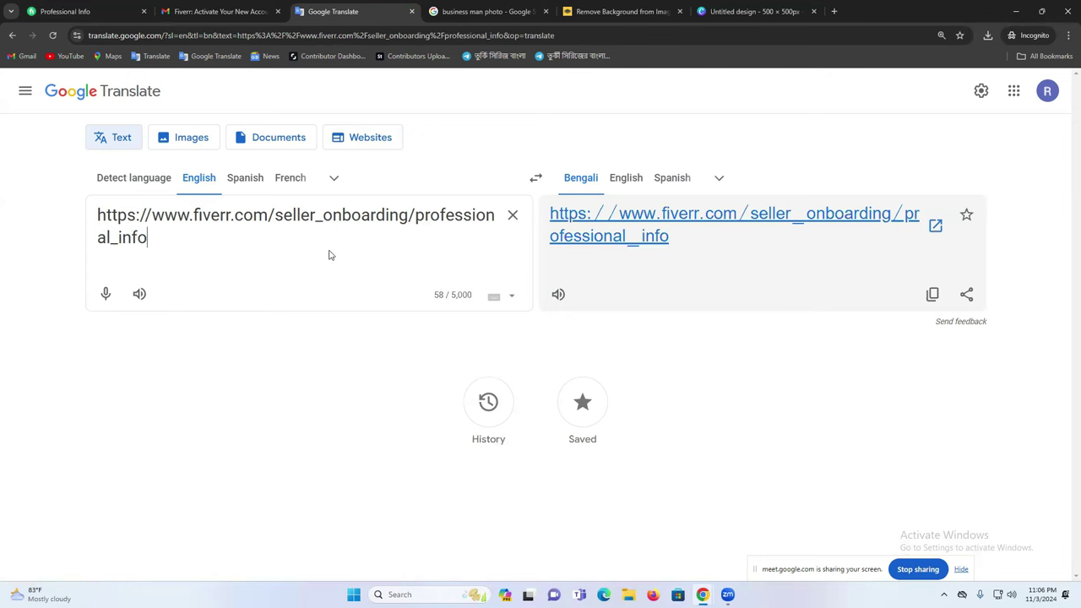
pyautogui.click(498, 11)
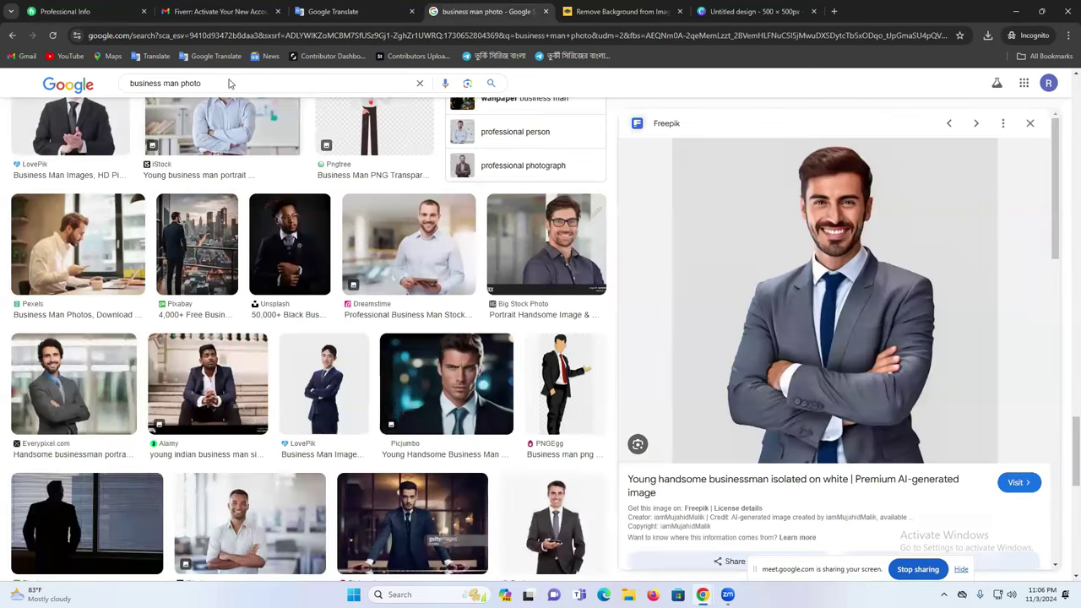
pyautogui.hotkey('ctrl', '1')
pyautogui.scroll(-1, 504, 338)
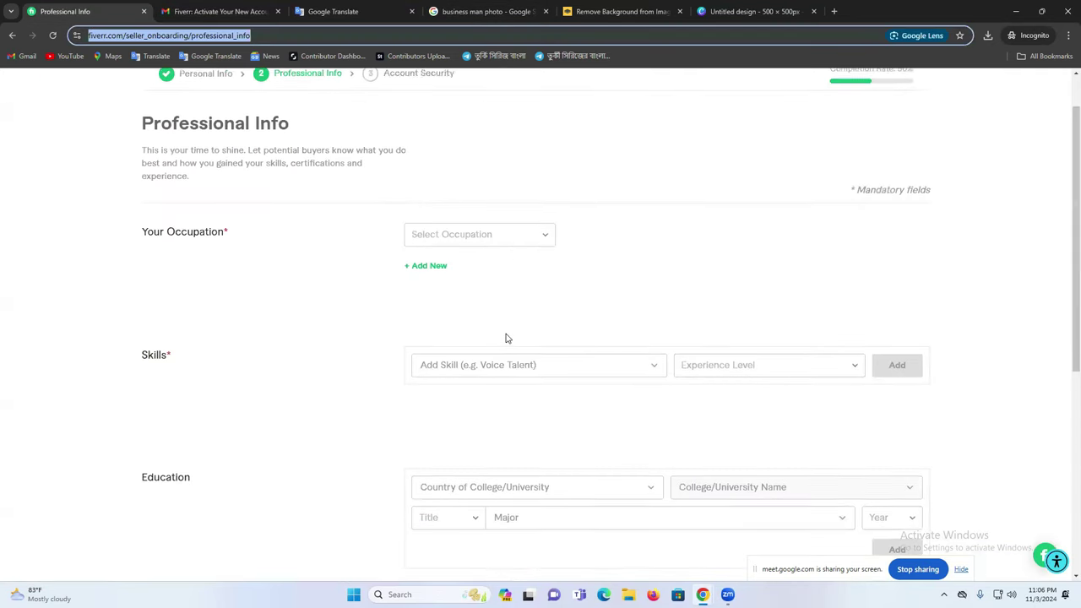
# - Choose Digital Marketing as the occupation, with years from 2023 to 2024
pyautogui.click(472, 239)
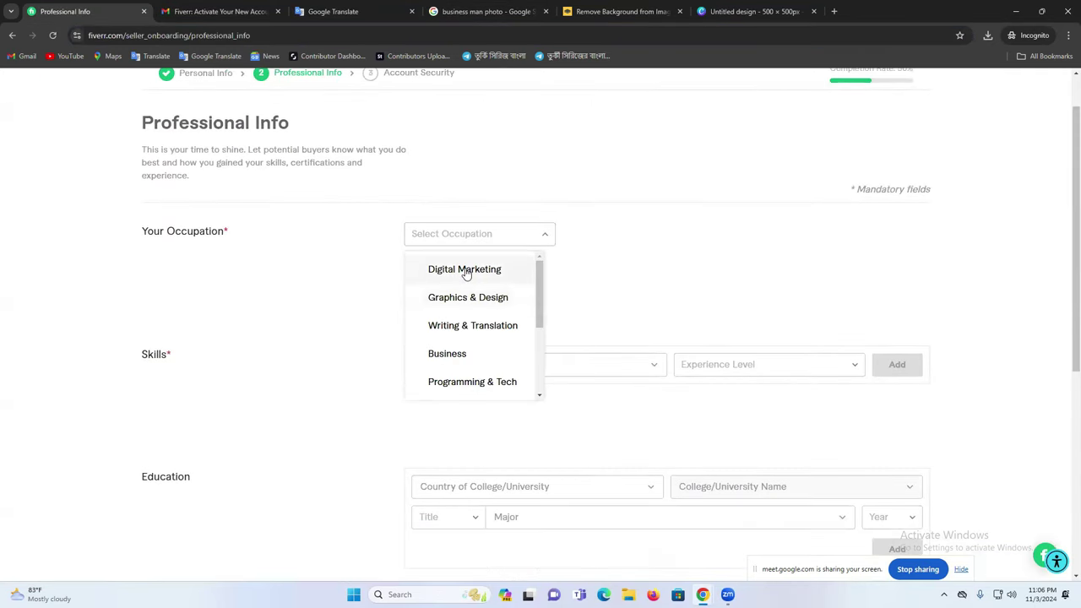
pyautogui.scroll(-1, 471, 321)
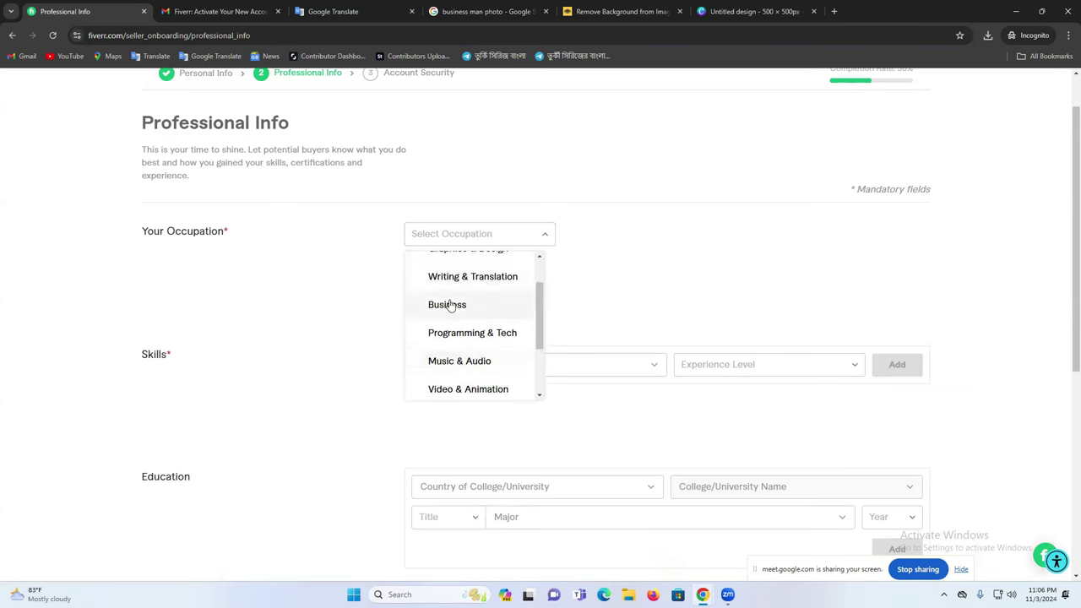
pyautogui.scroll(2, 473, 321)
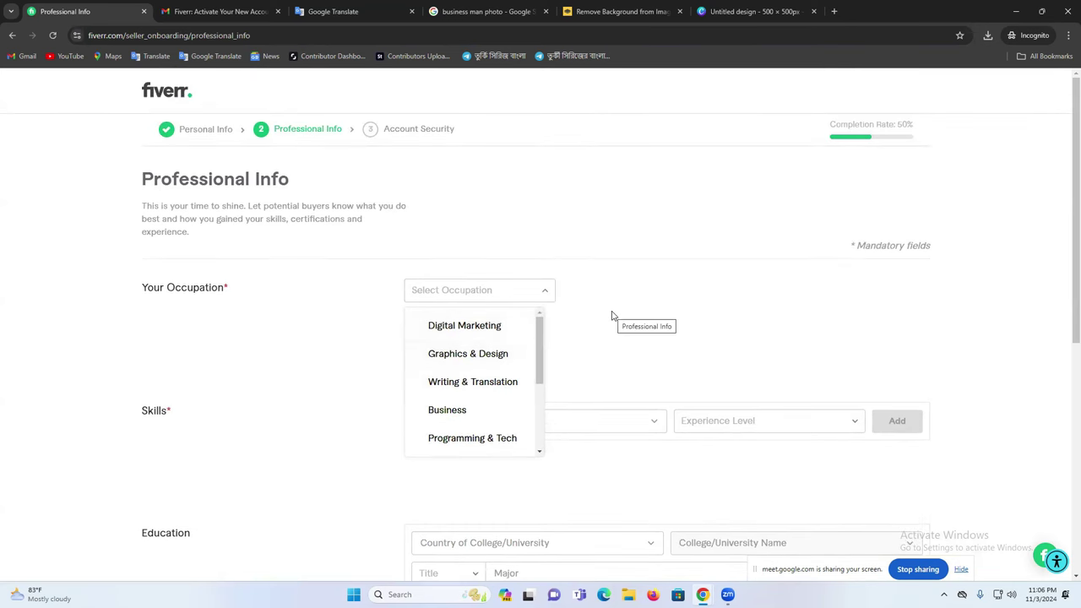
pyautogui.click(682, 306)
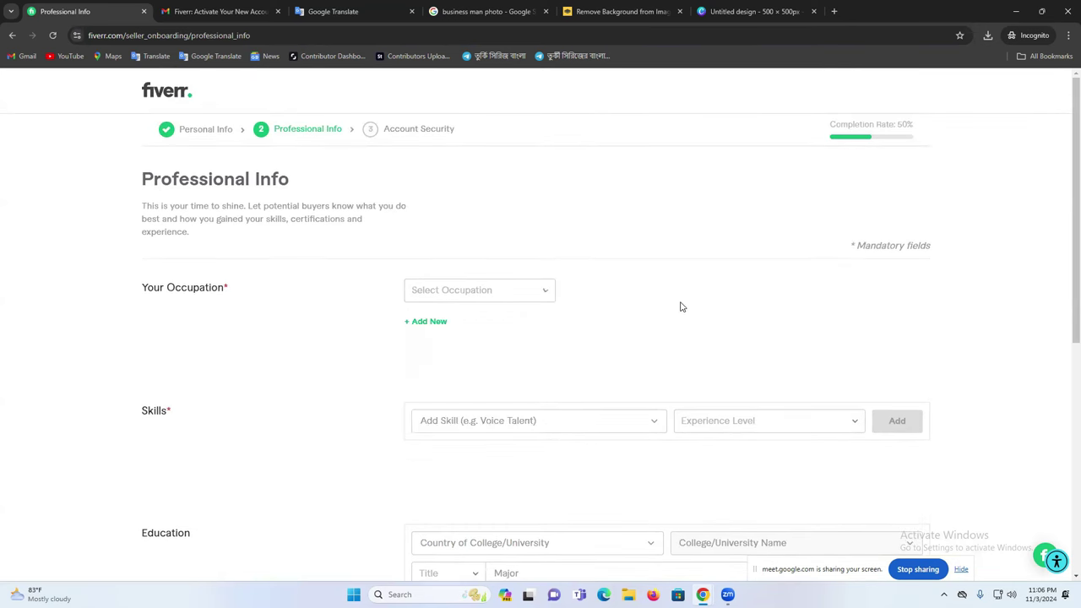
pyautogui.click(453, 296)
pyautogui.click(456, 324)
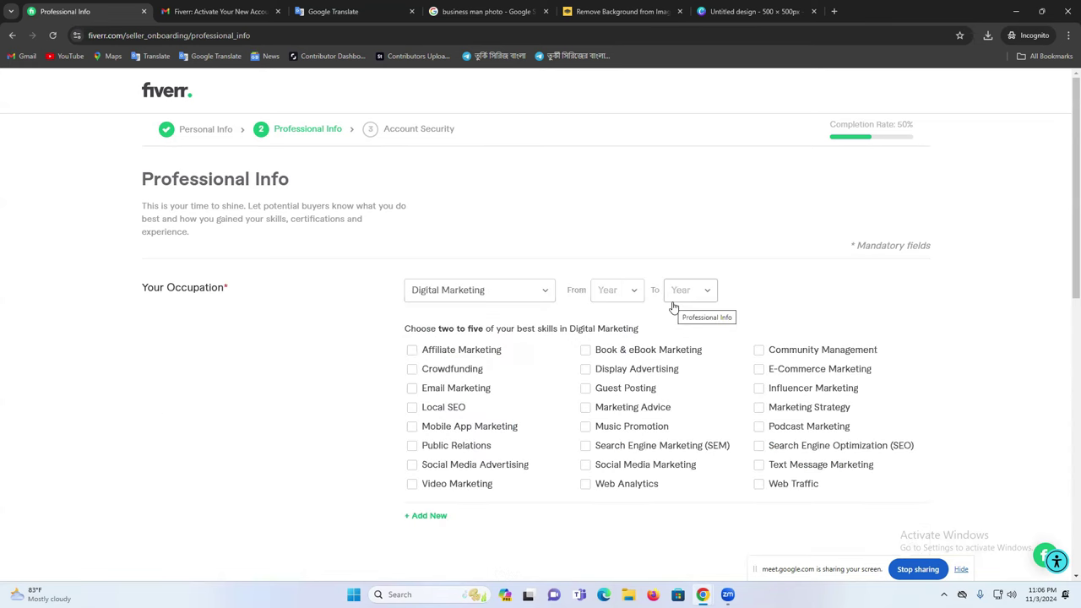
pyautogui.click(629, 293)
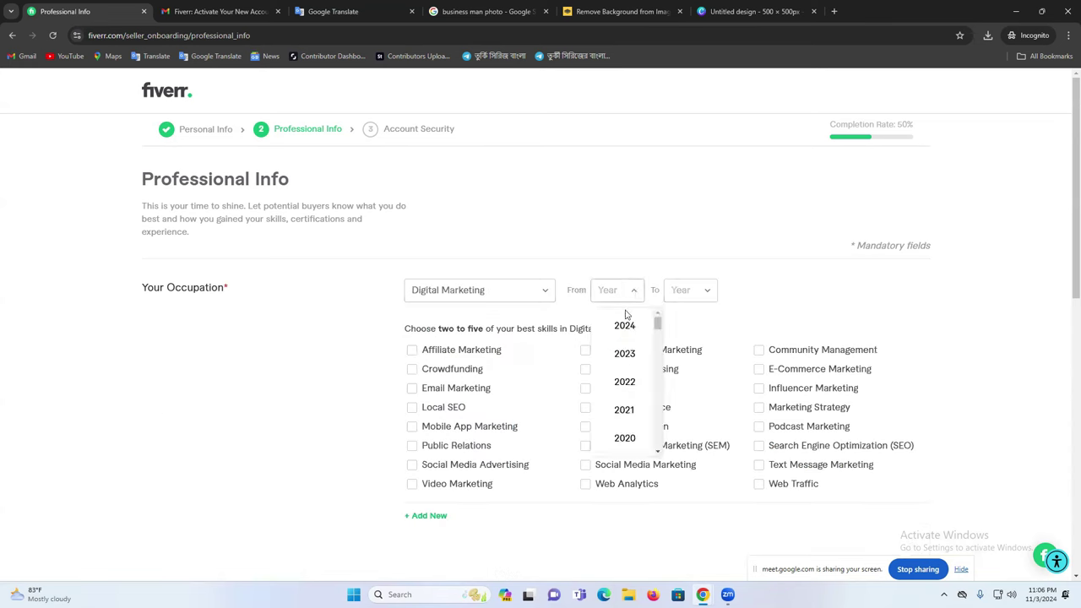
pyautogui.click(624, 353)
pyautogui.click(685, 292)
pyautogui.click(697, 329)
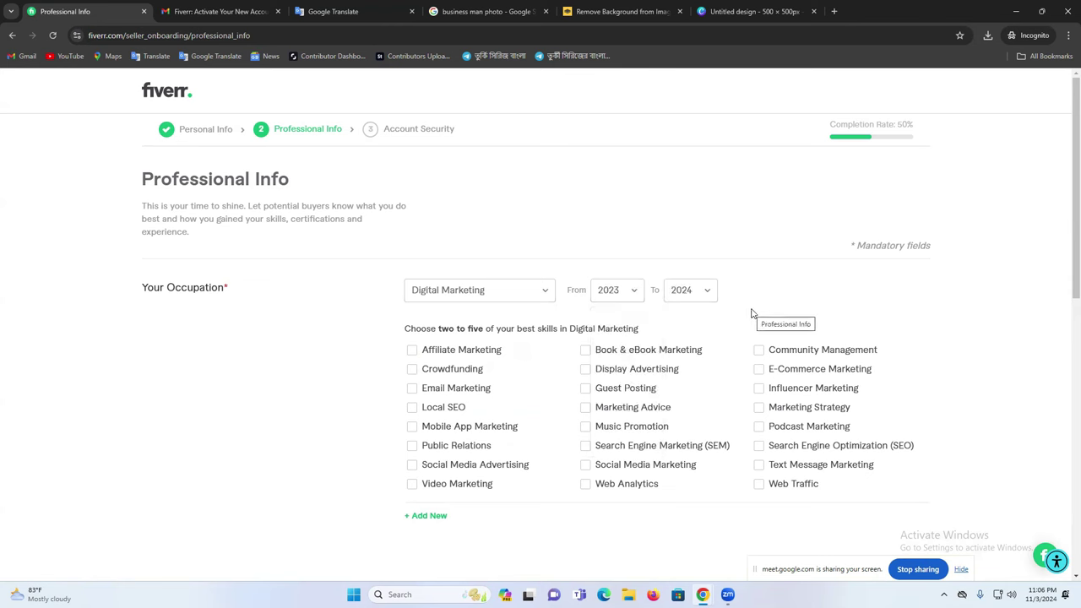
# - Tick SEO, Marketing Strategy, Social Media Marketing, Social Media Advertising and Video Marketing, leaving Email Marketing unticked
pyautogui.scroll(-1, 532, 363)
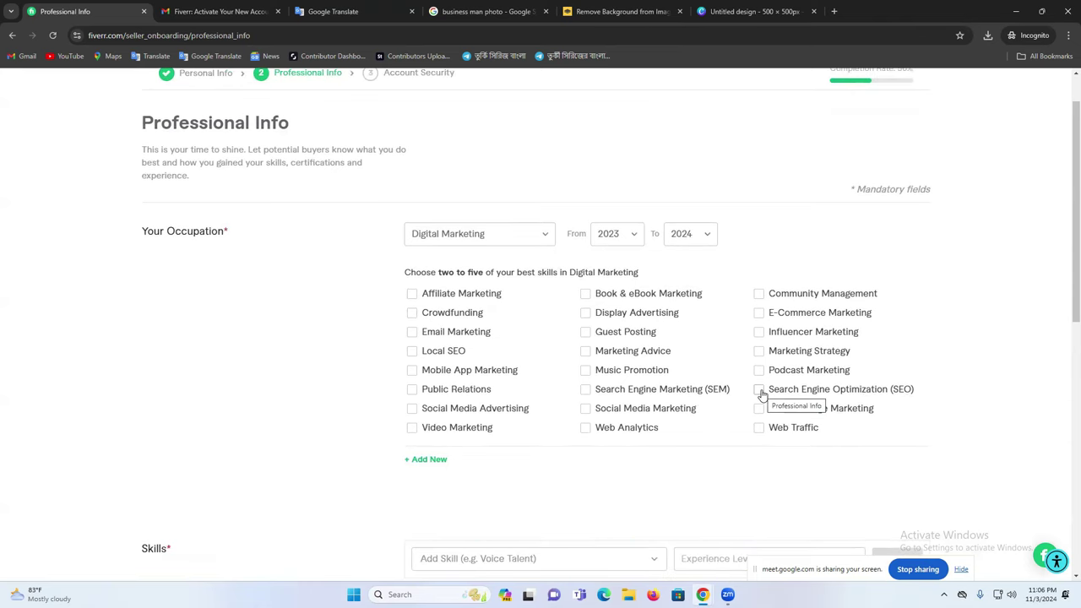
pyautogui.click(759, 390)
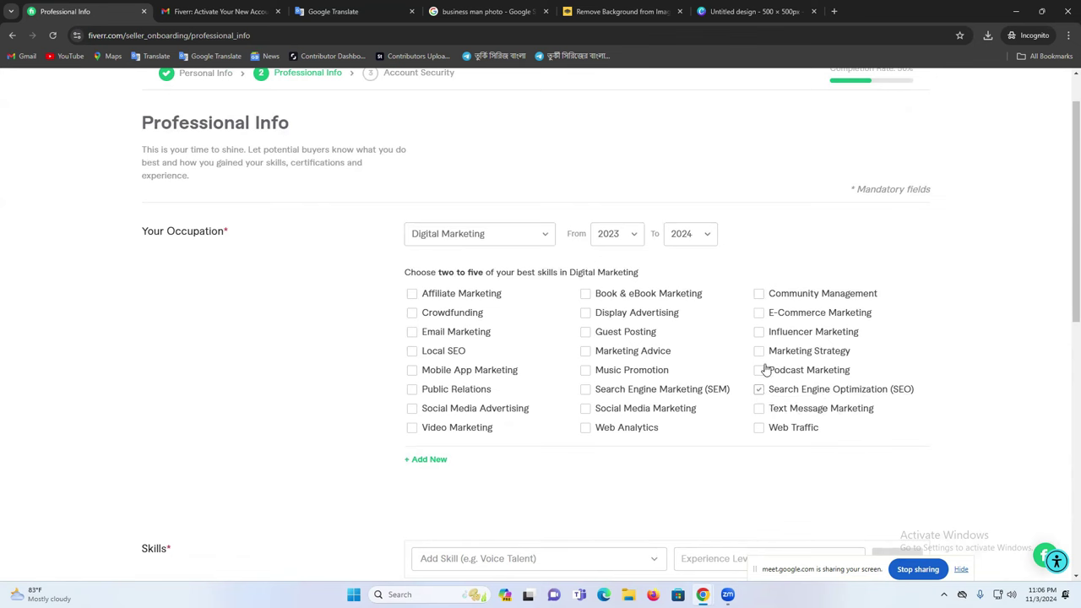
pyautogui.click(759, 351)
pyautogui.click(586, 411)
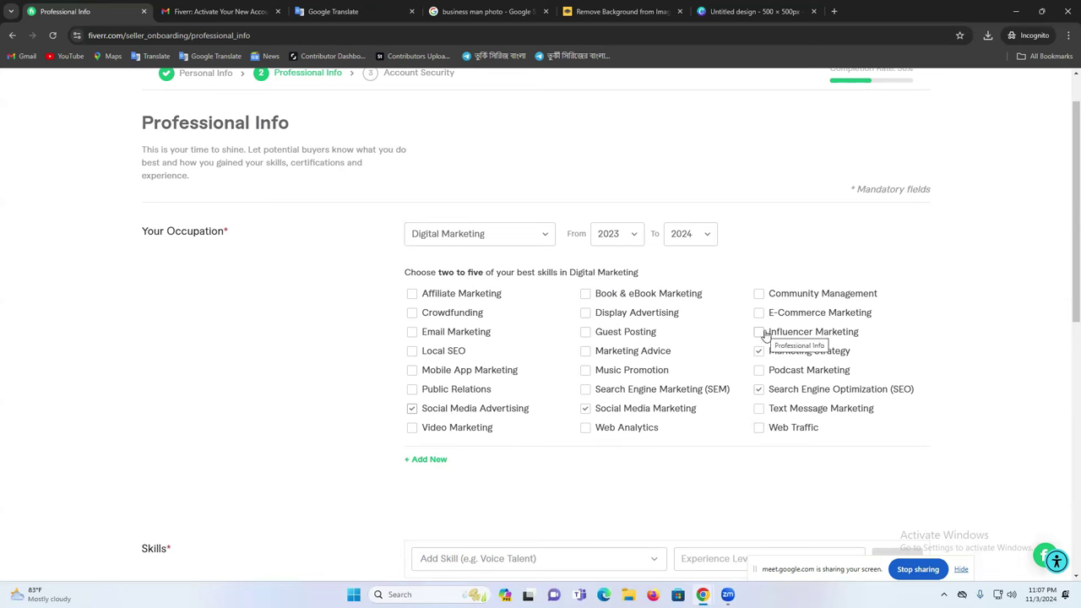
pyautogui.click(412, 332)
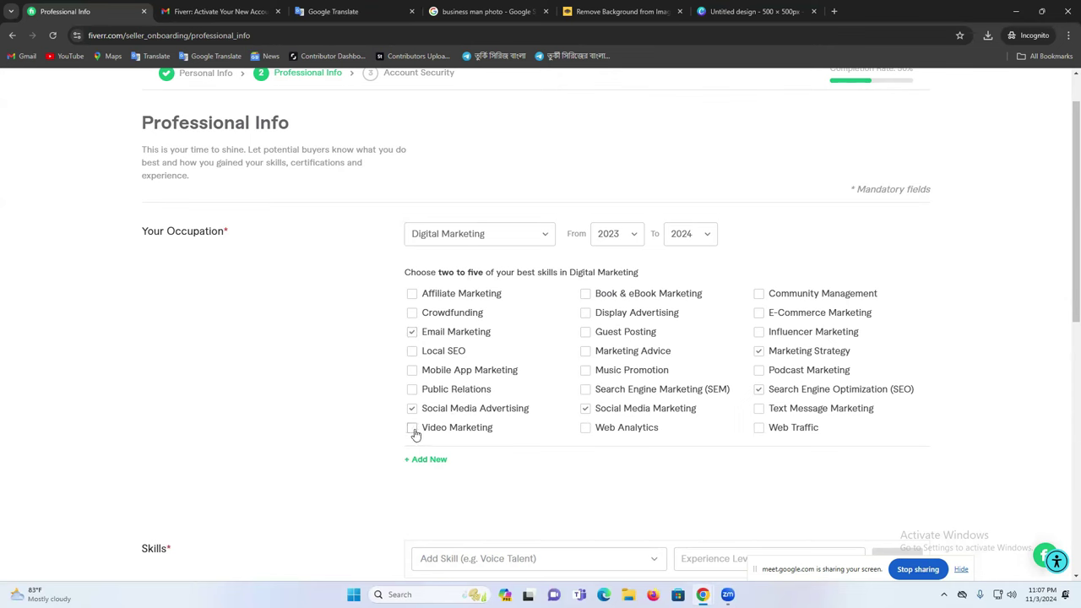
pyautogui.doubleClick(416, 431)
pyautogui.click(412, 332)
pyautogui.click(412, 427)
pyautogui.scroll(-3, 746, 420)
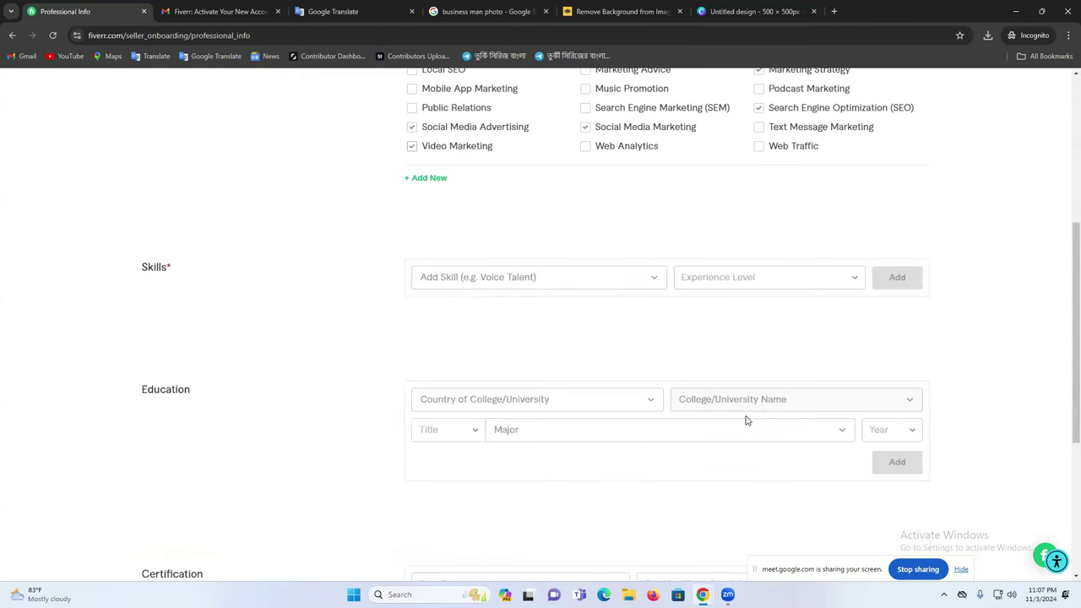
# - Add SEO to the skills at Expert level
pyautogui.click(545, 283)
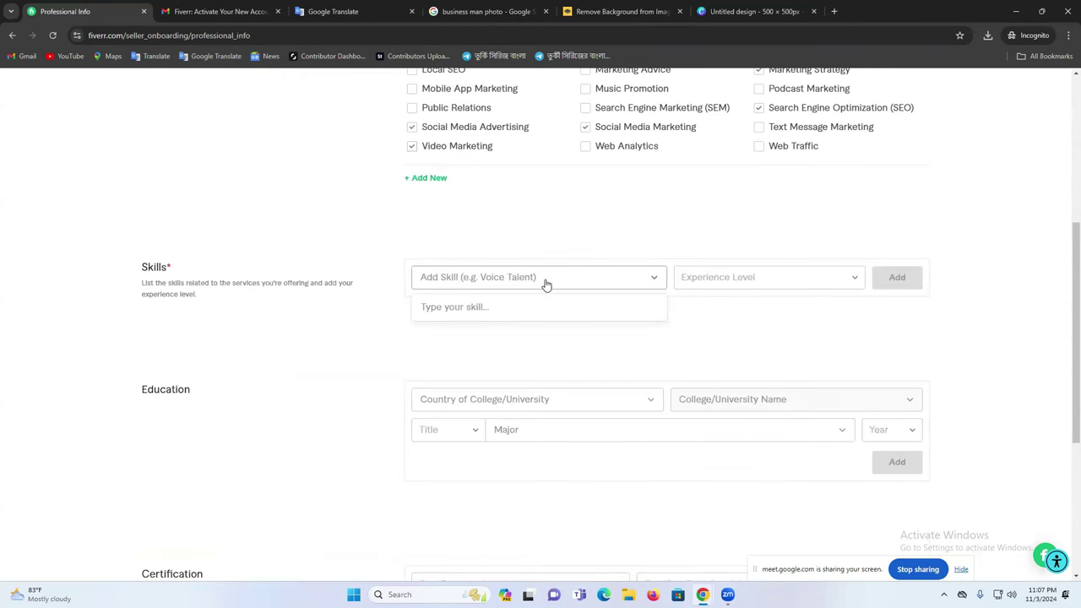
pyautogui.scroll(4, 630, 282)
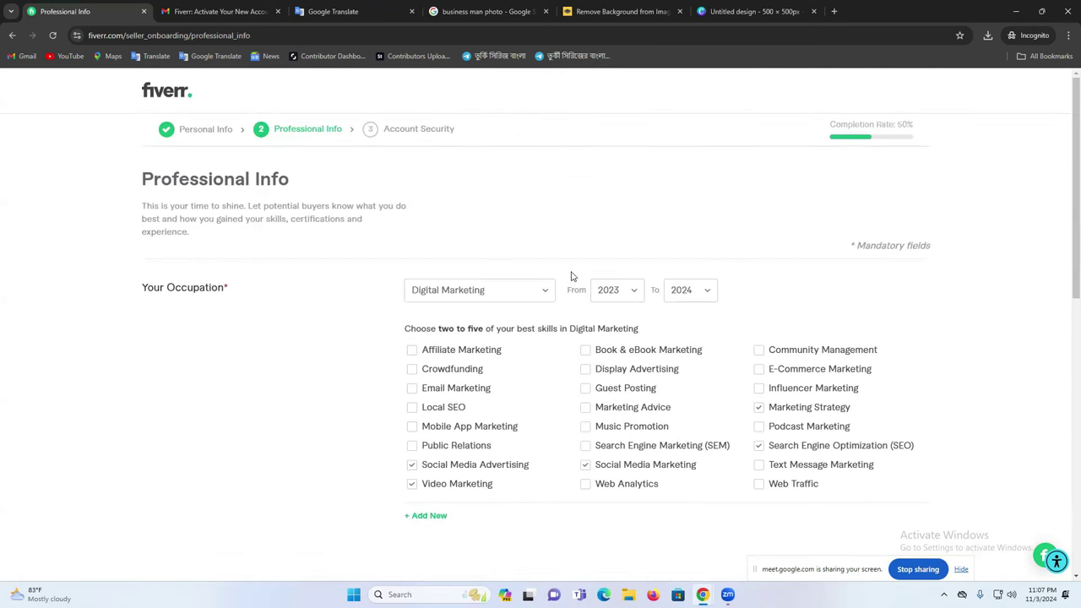
pyautogui.scroll(-4, 625, 284)
pyautogui.click(486, 281)
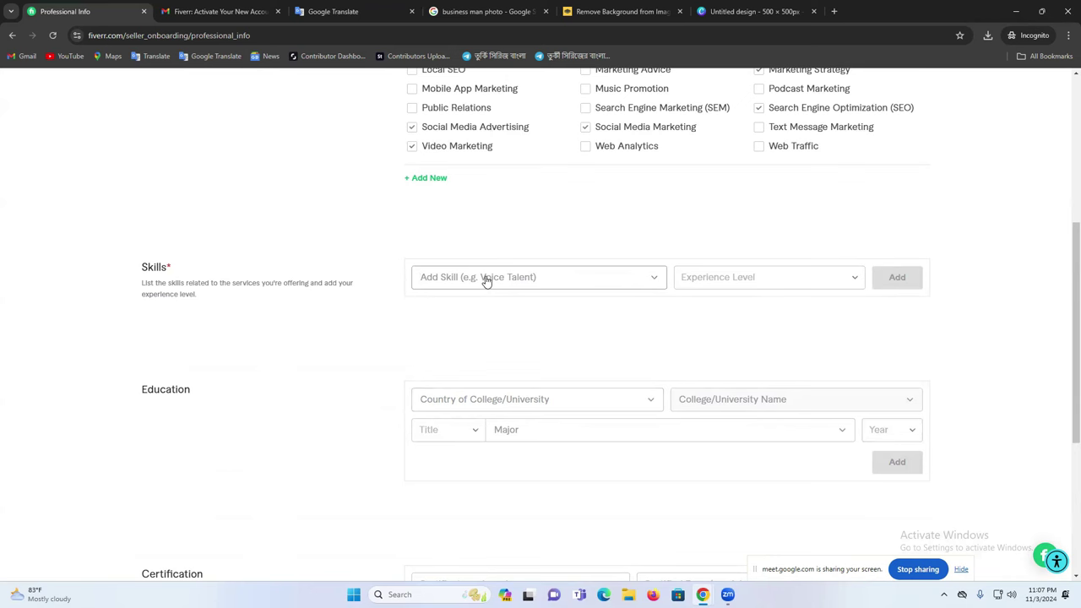
pyautogui.write('SEO')
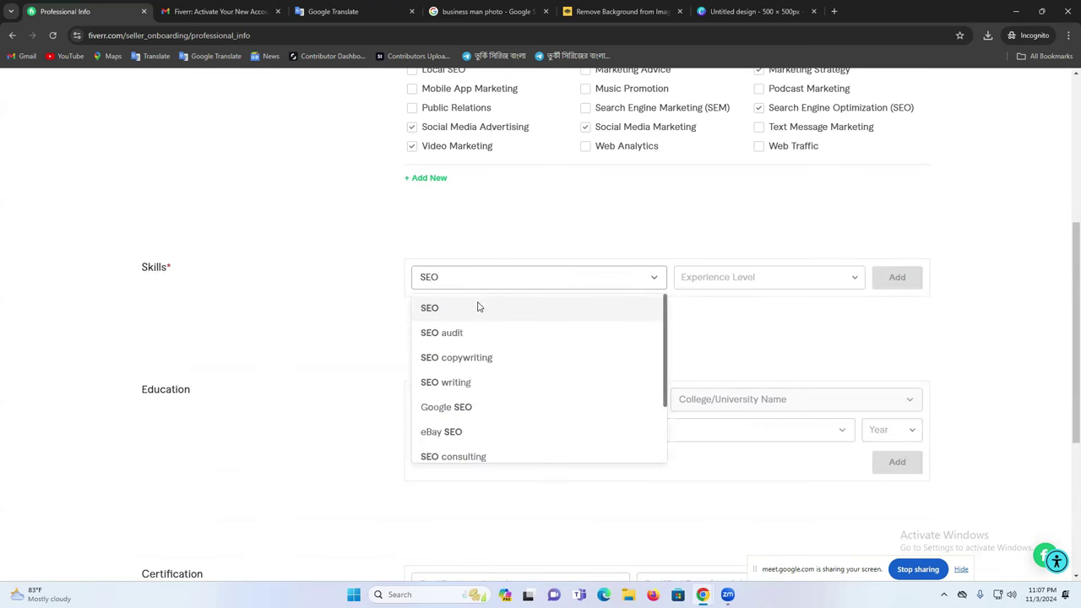
pyautogui.click(475, 307)
pyautogui.click(761, 283)
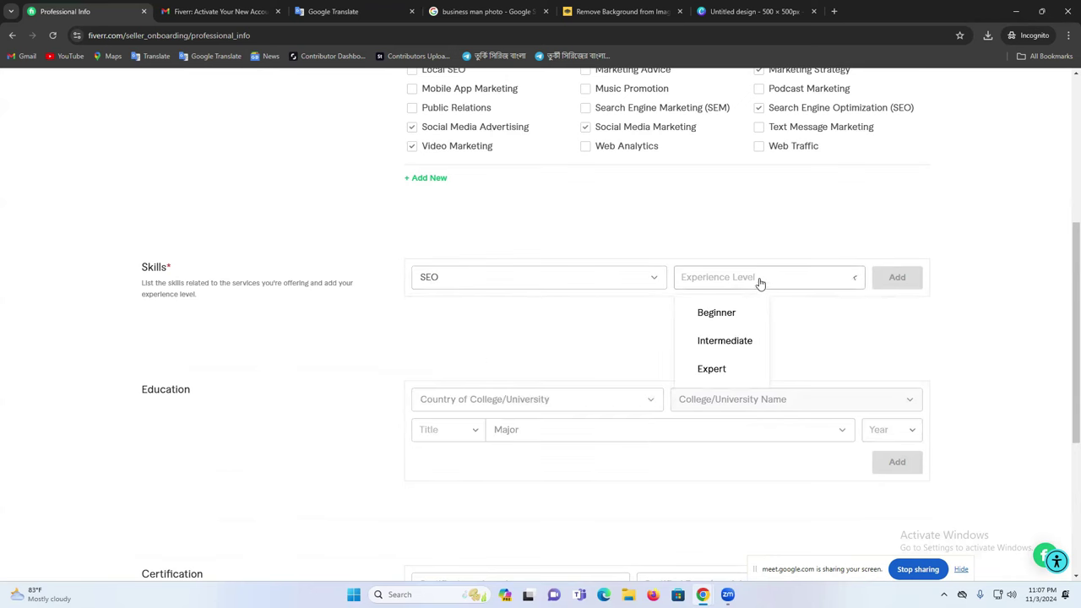
pyautogui.click(720, 372)
pyautogui.click(900, 280)
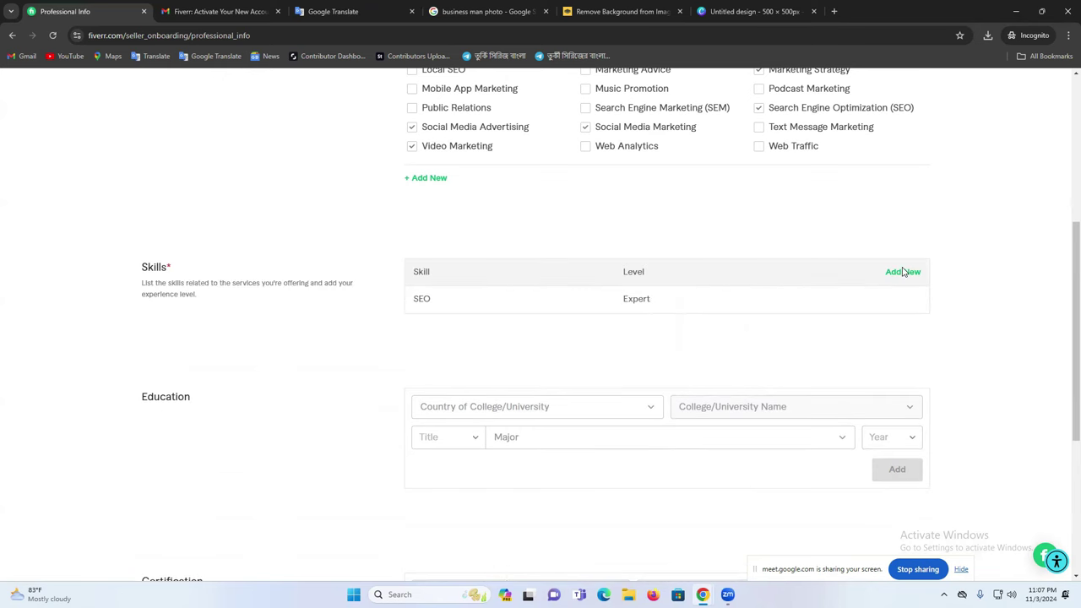
# - Add Social media marketing to the skills at Expert level
pyautogui.click(901, 273)
pyautogui.click(529, 283)
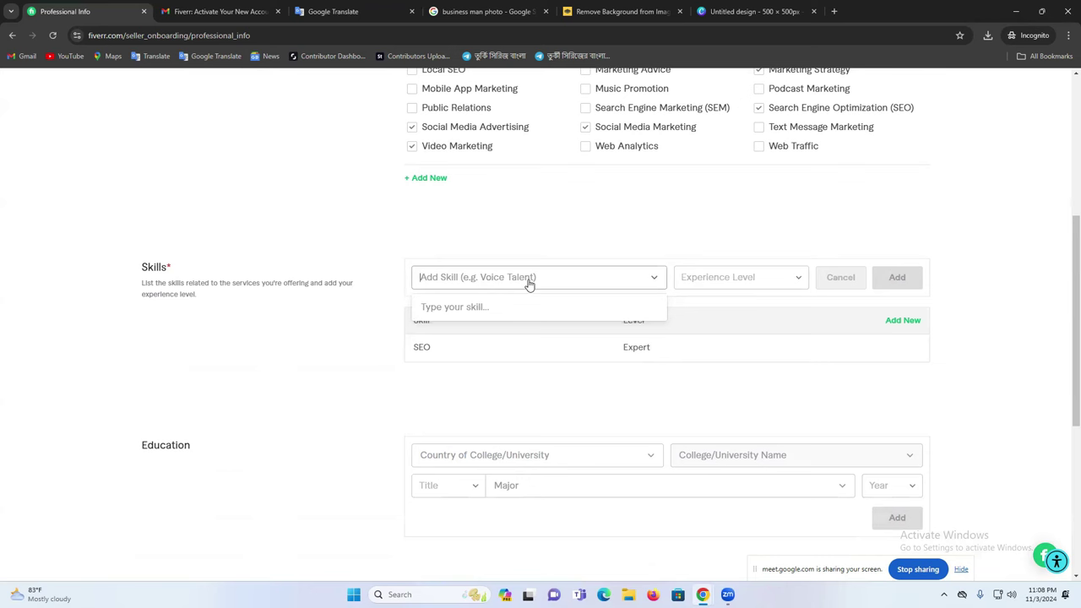
pyautogui.write('Social')
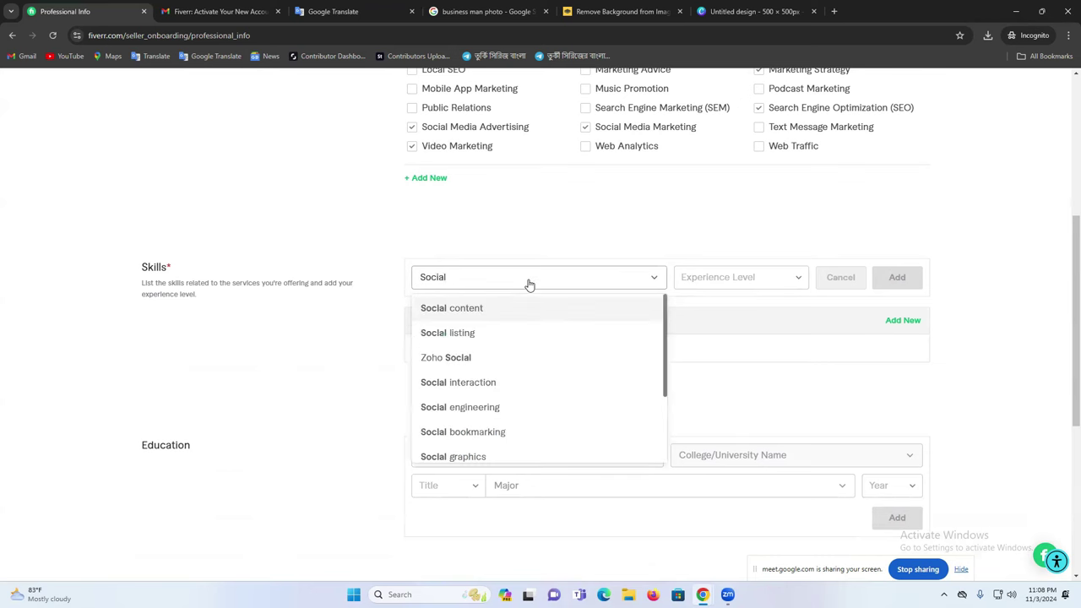
pyautogui.write(' media ')
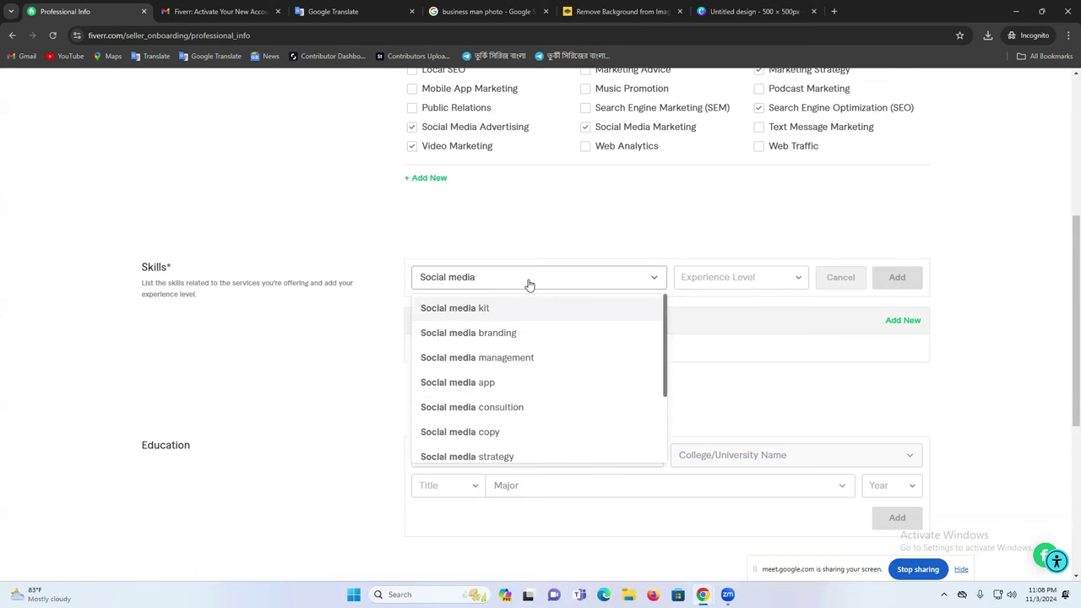
pyautogui.write('m')
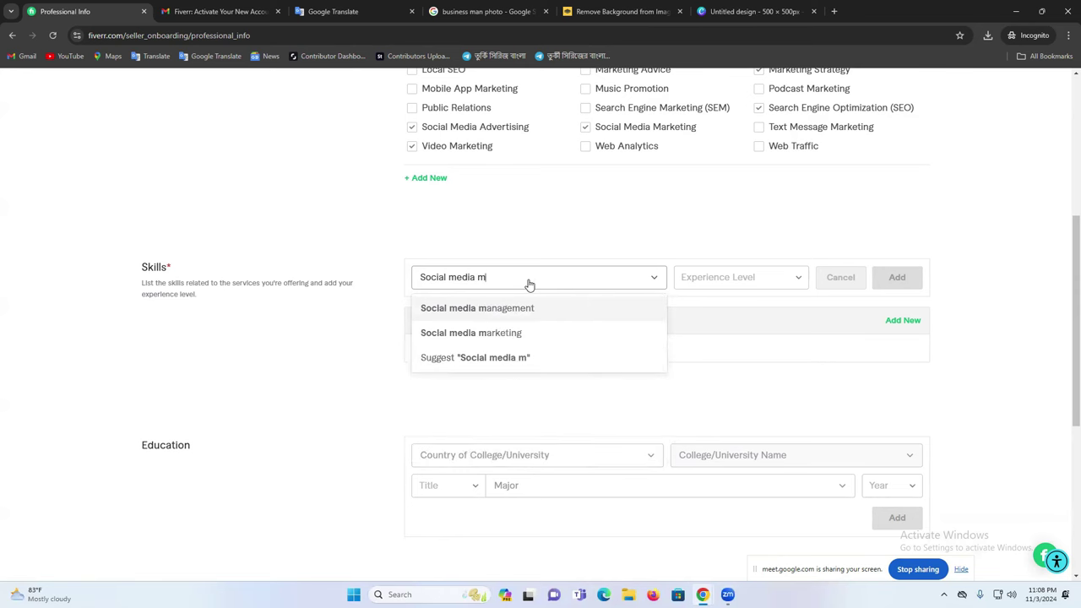
pyautogui.click(512, 332)
pyautogui.click(772, 278)
pyautogui.click(718, 368)
pyautogui.click(897, 277)
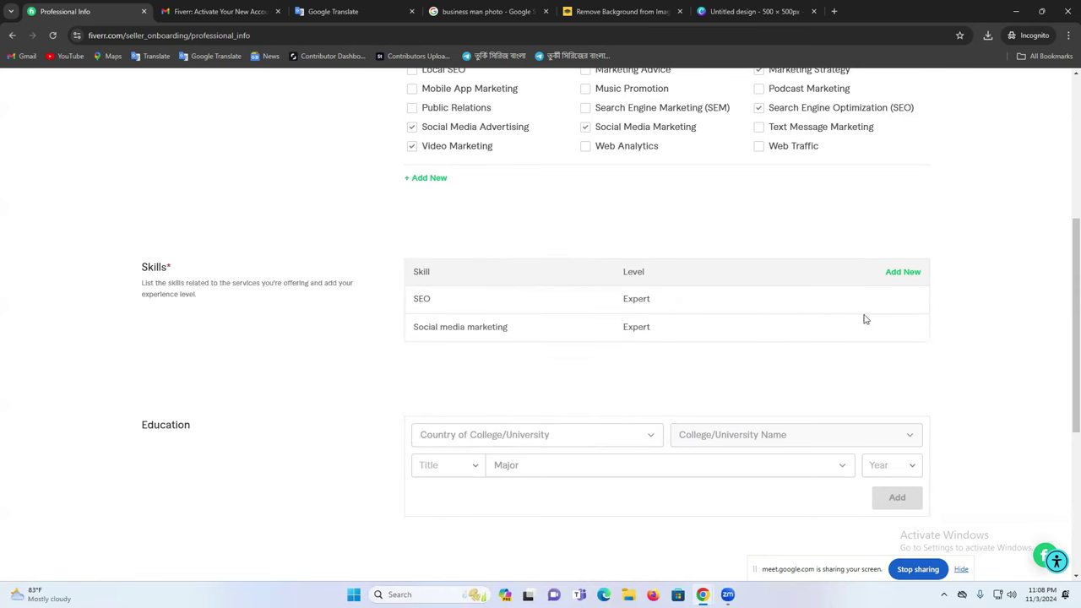
# - Add Digital marketing to the skills list at Expert level
pyautogui.click(901, 272)
pyautogui.click(590, 286)
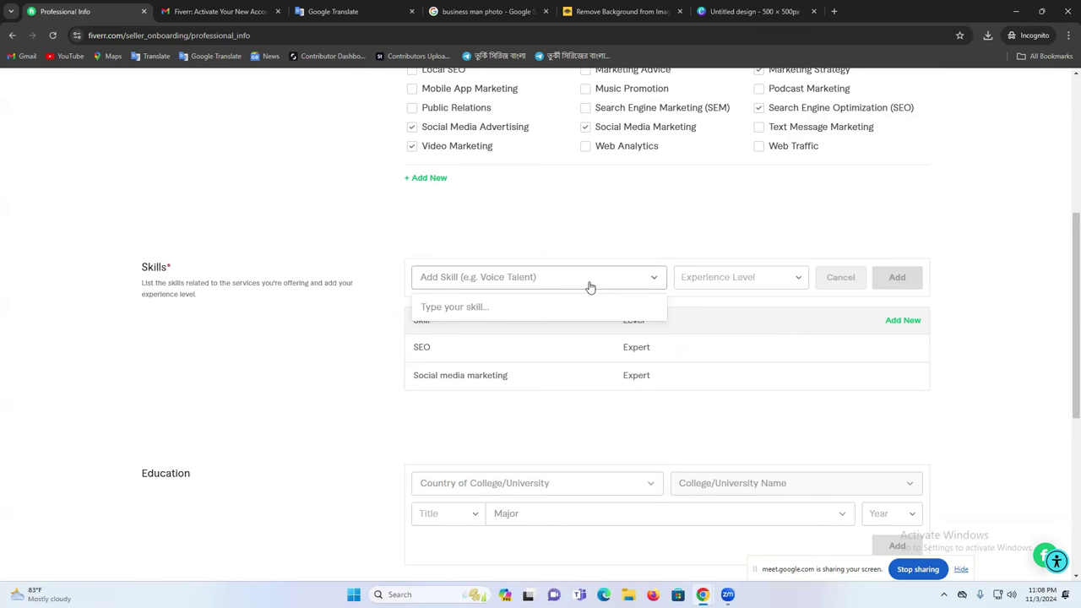
pyautogui.write('dogiy')
pyautogui.press('BackSpace')
pyautogui.write('ta')
pyautogui.press('BackSpace')
pyautogui.press('BackSpace')
pyautogui.write('igital')
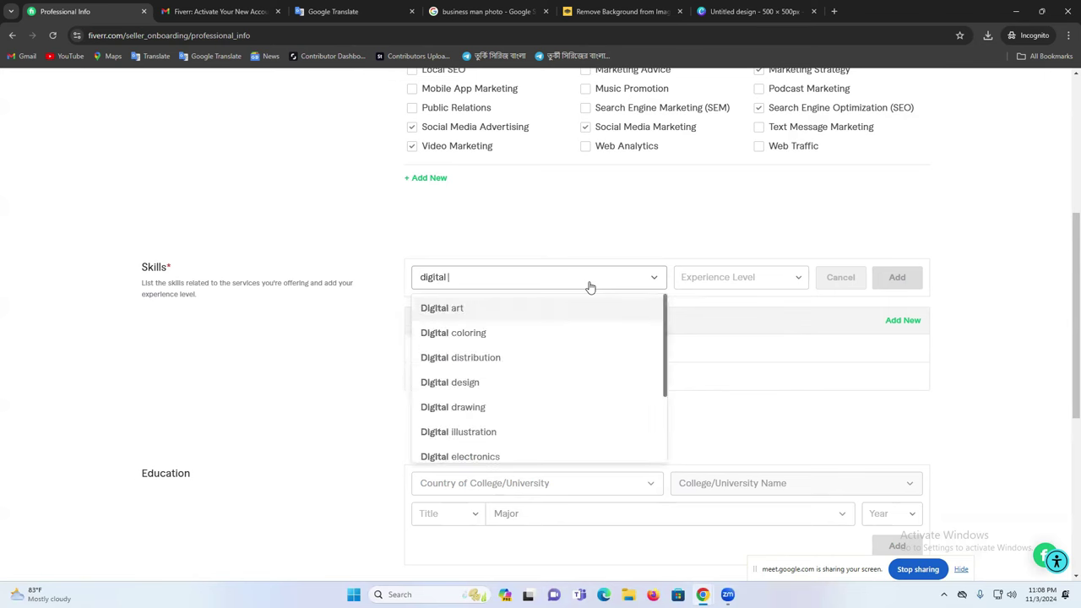
pyautogui.write(' marketing')
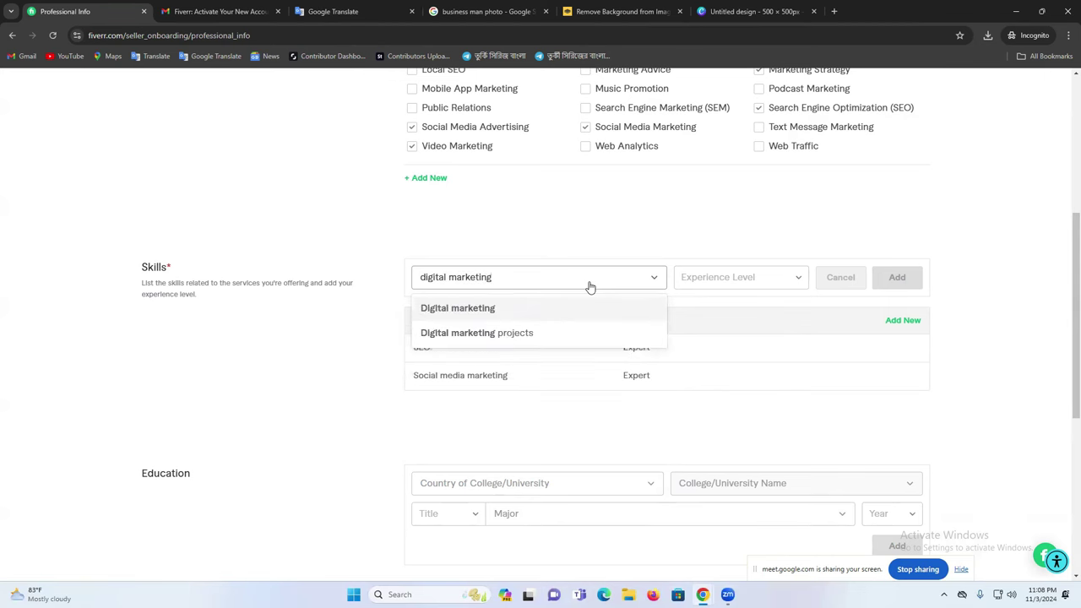
pyautogui.click(519, 311)
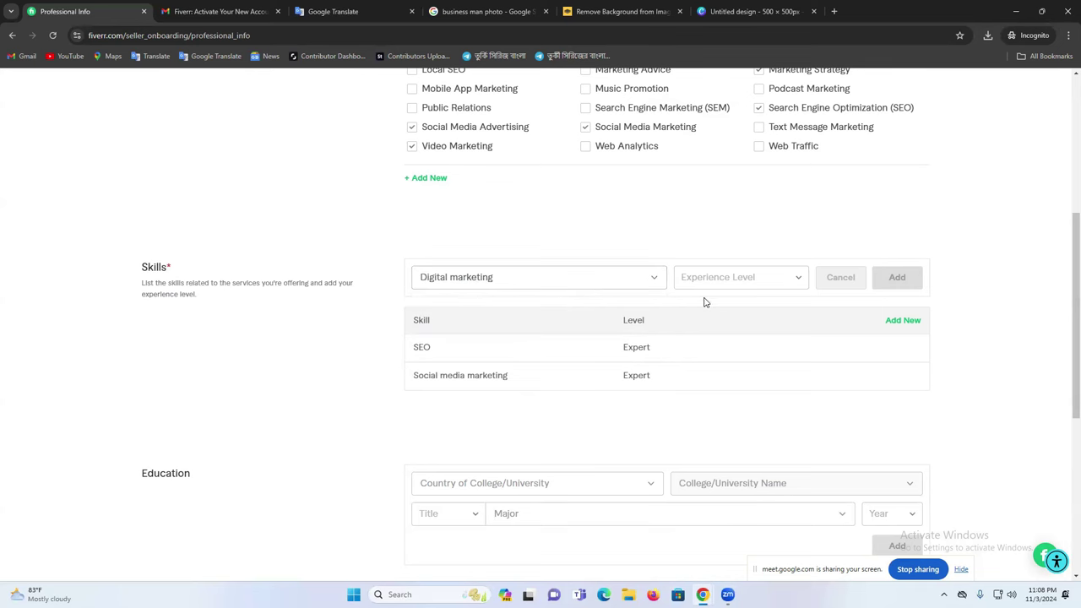
pyautogui.click(704, 284)
pyautogui.click(726, 366)
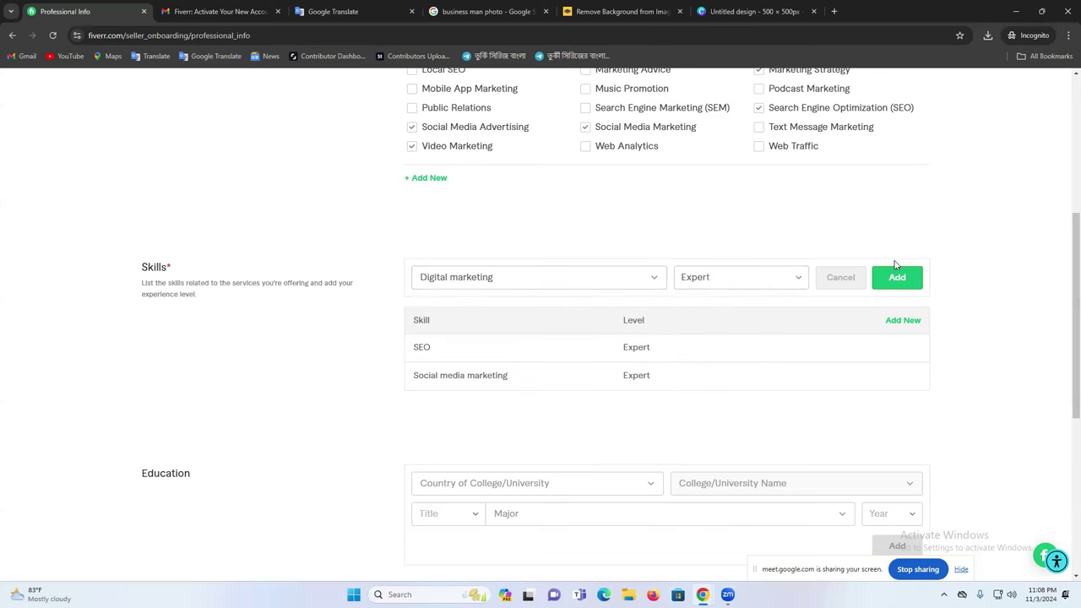
pyautogui.click(897, 269)
# - Add Facebook ads to the skills list at Expert level
pyautogui.click(906, 271)
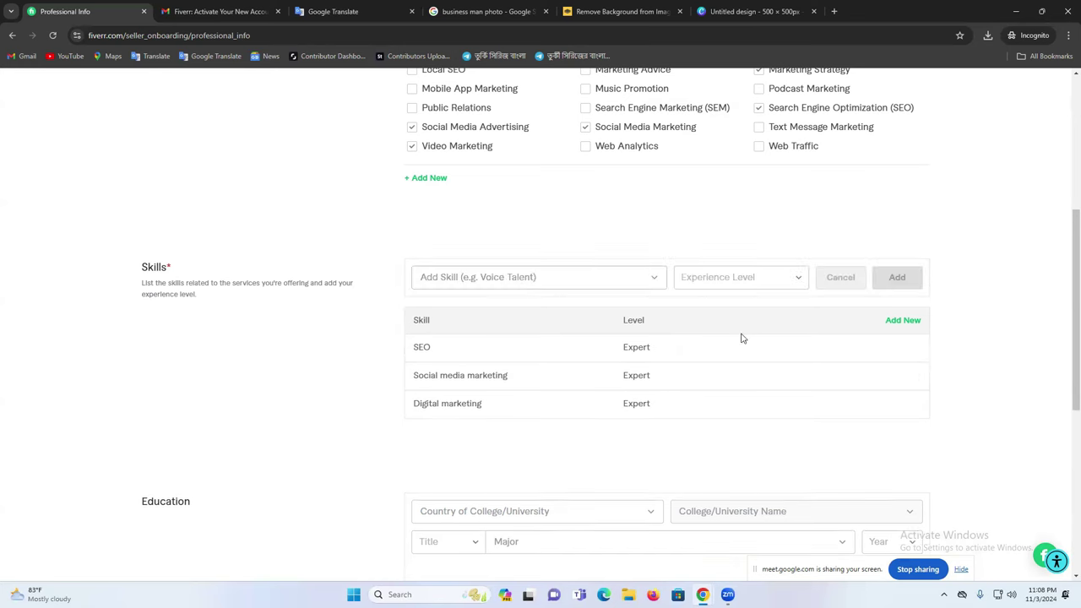
pyautogui.click(523, 282)
pyautogui.write('faceboo')
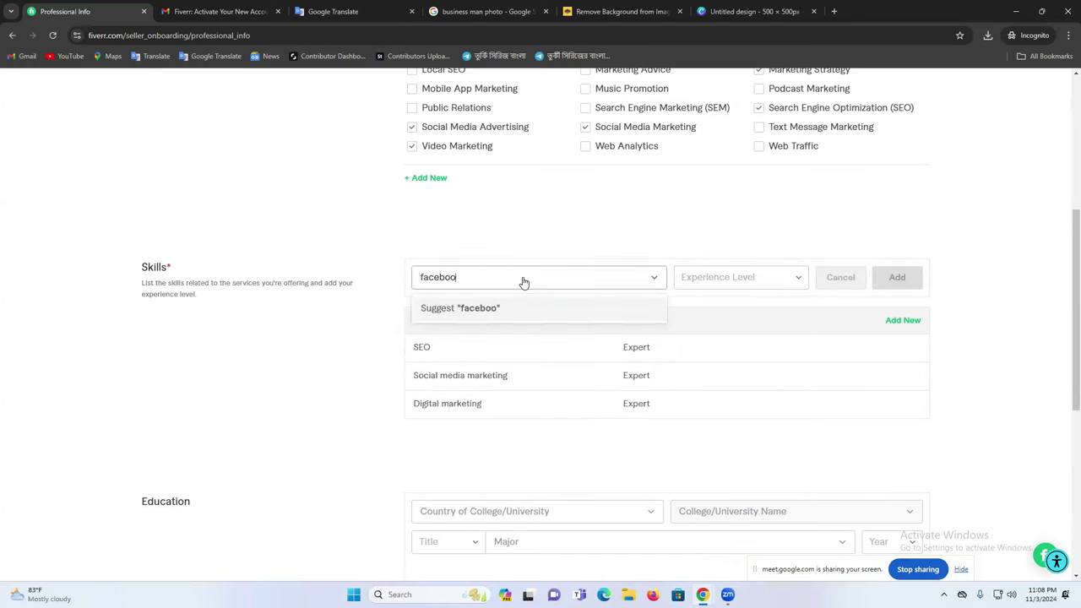
pyautogui.write('k m')
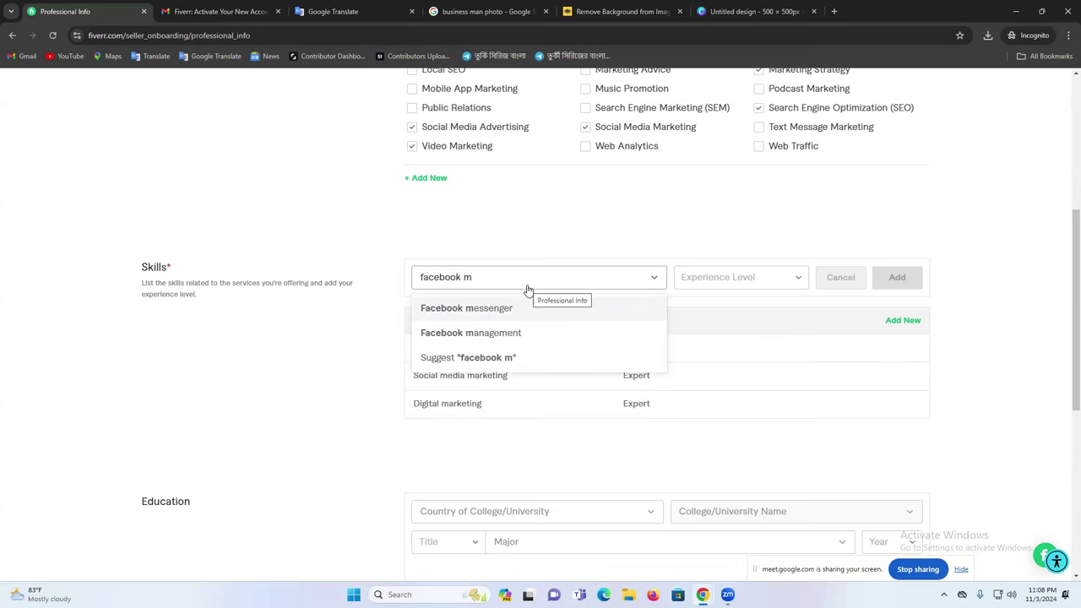
pyautogui.write('ar')
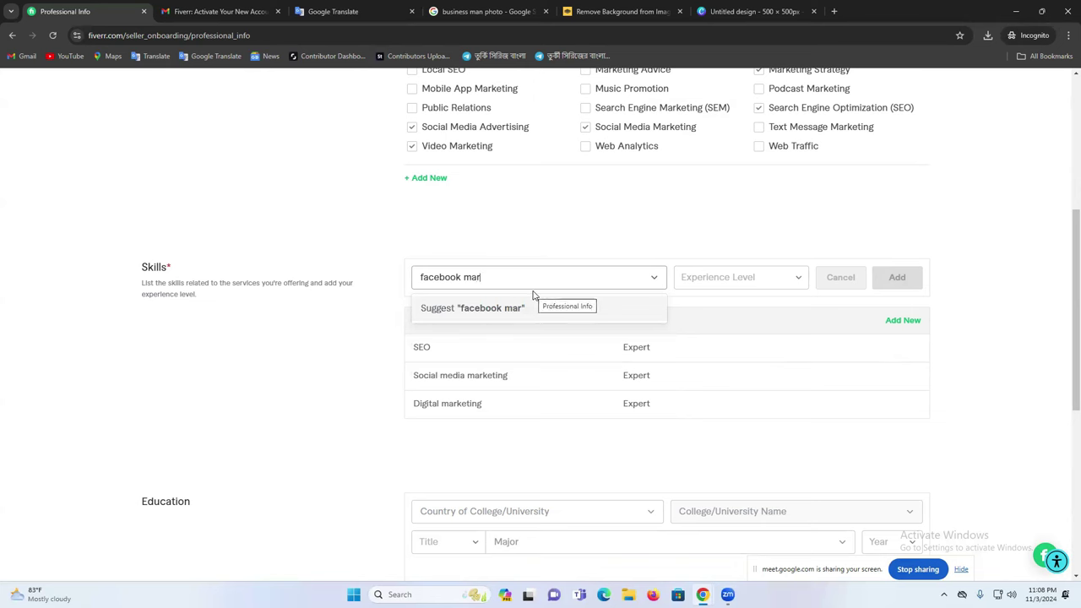
pyautogui.write('ket')
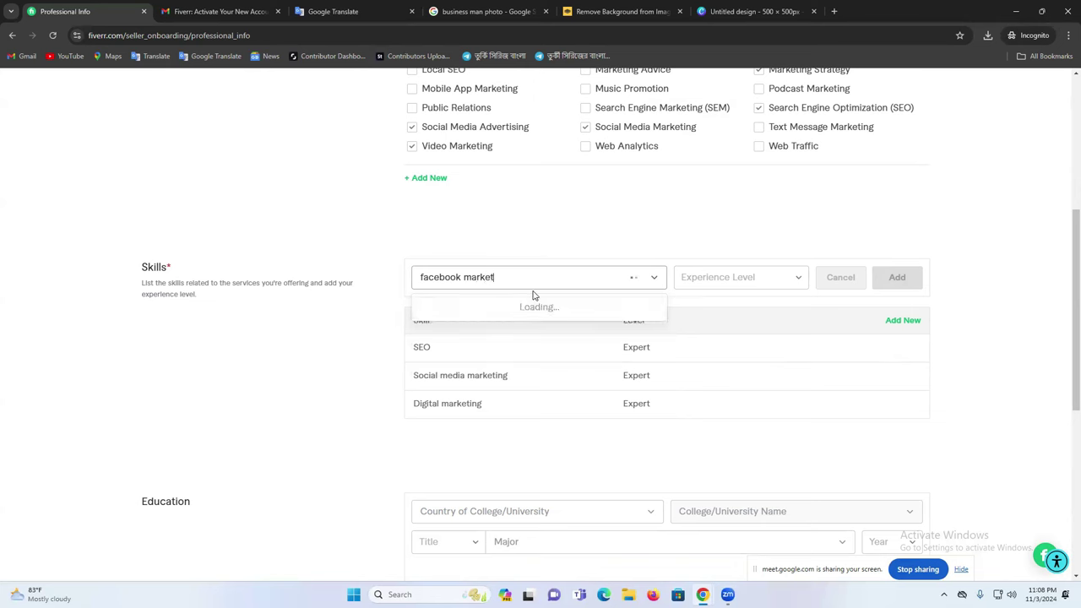
pyautogui.press('BackSpace')
pyautogui.press('BackSpace')
pyautogui.press('BackSpace')
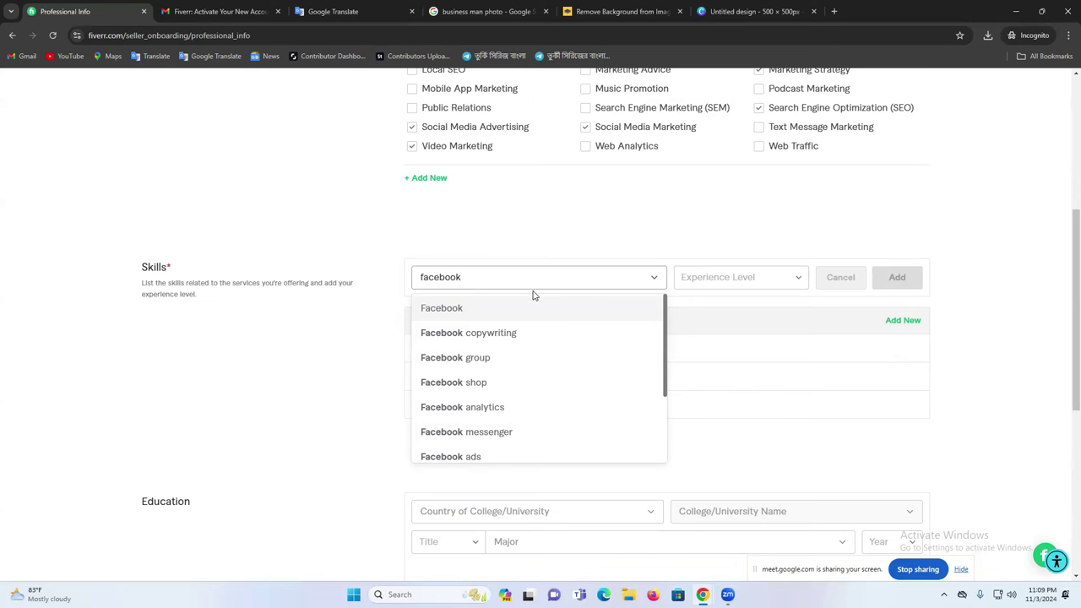
pyautogui.write('ads')
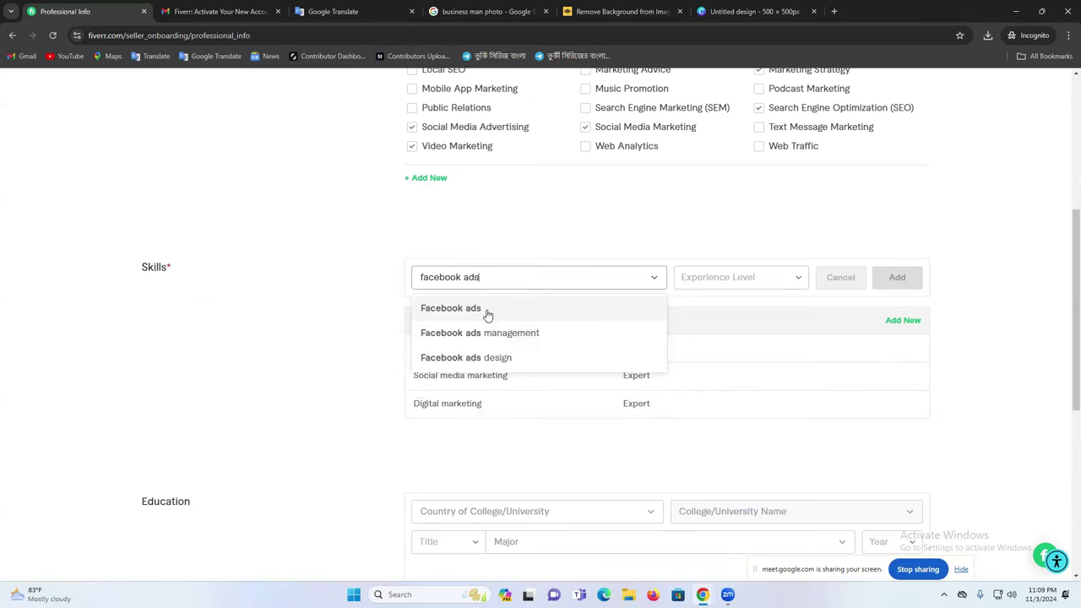
pyautogui.click(486, 309)
pyautogui.click(558, 291)
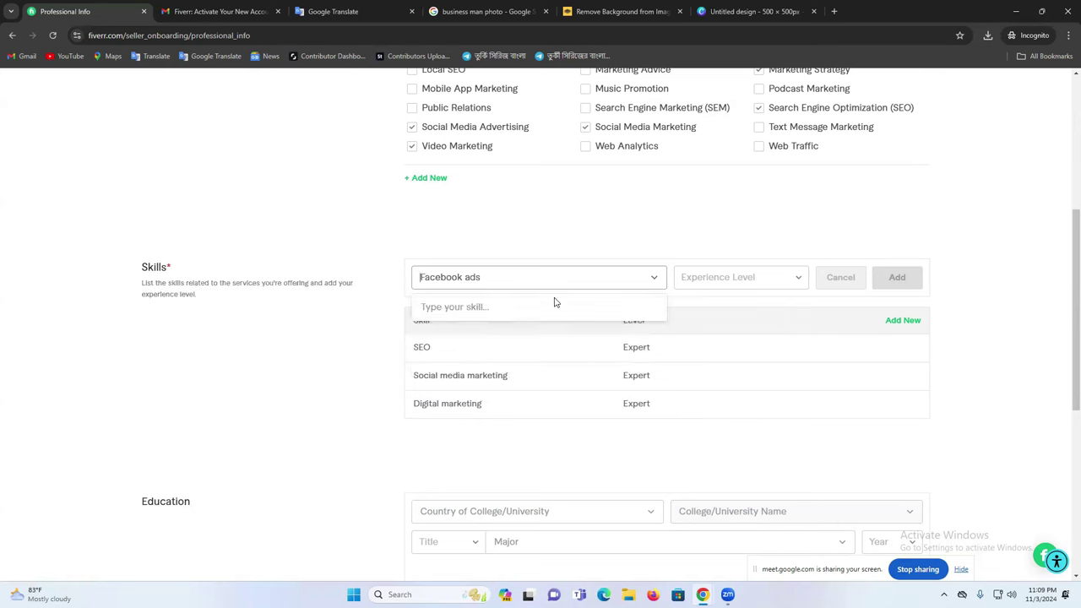
pyautogui.click(517, 284)
pyautogui.click(518, 284)
pyautogui.click(726, 284)
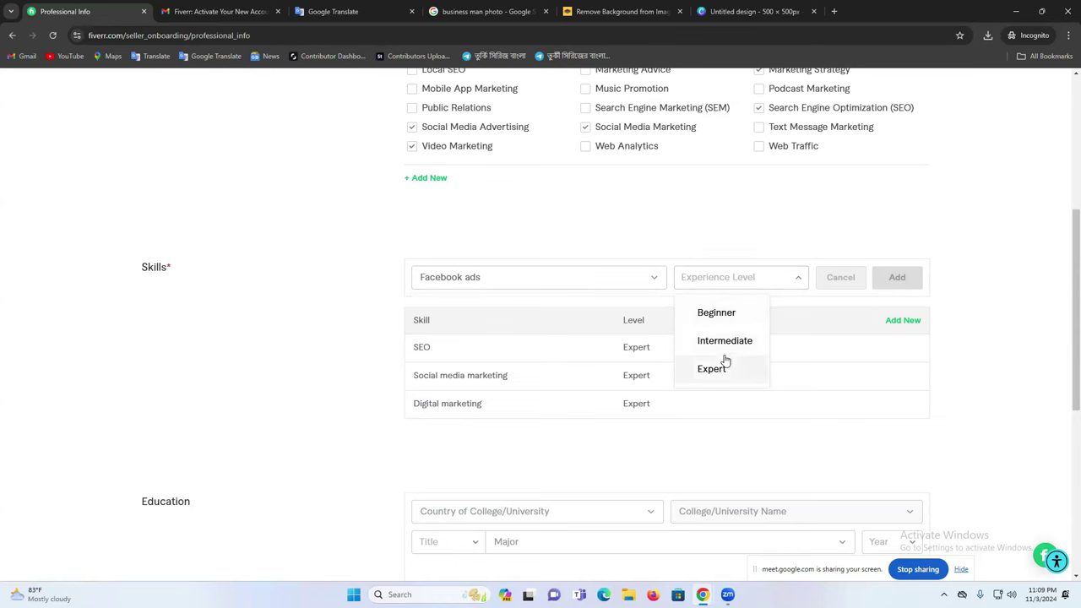
pyautogui.click(713, 368)
pyautogui.click(896, 279)
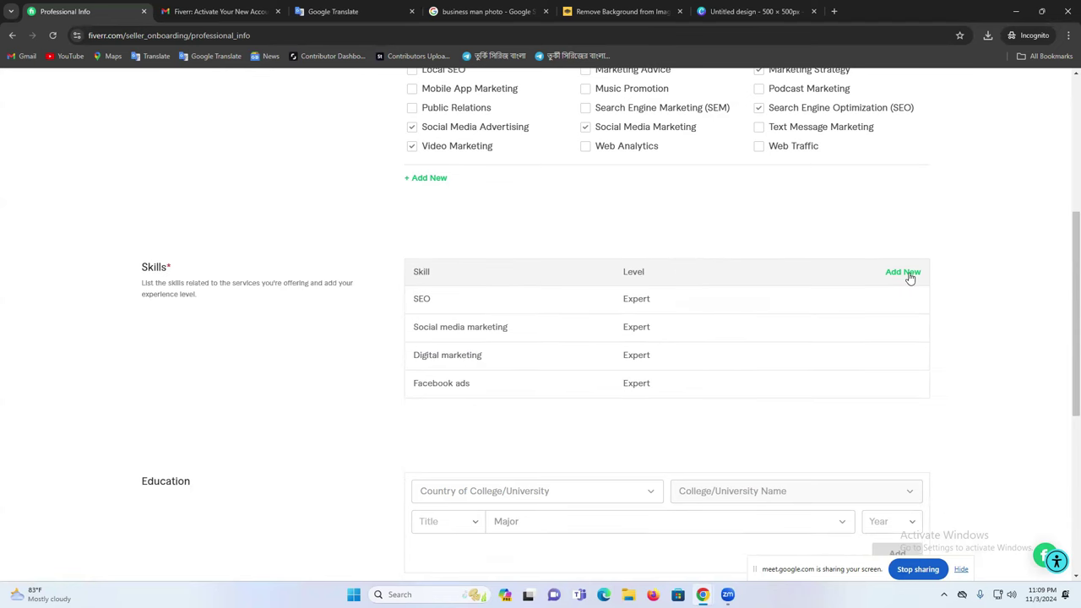
pyautogui.click(907, 273)
# - Add Facebook management to the skills at Expert level
pyautogui.click(527, 282)
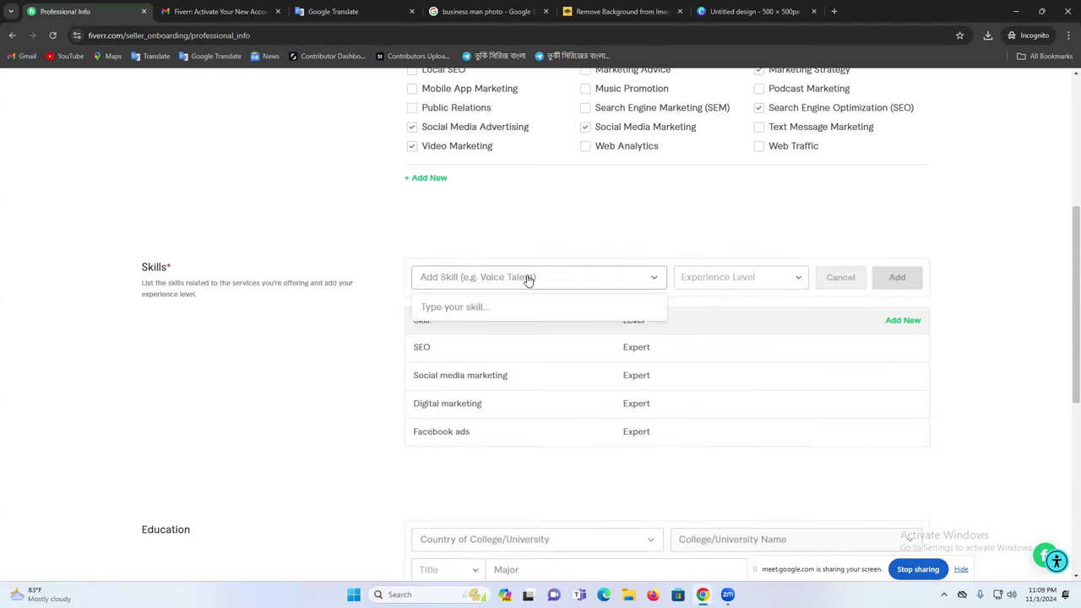
pyautogui.write('facebook')
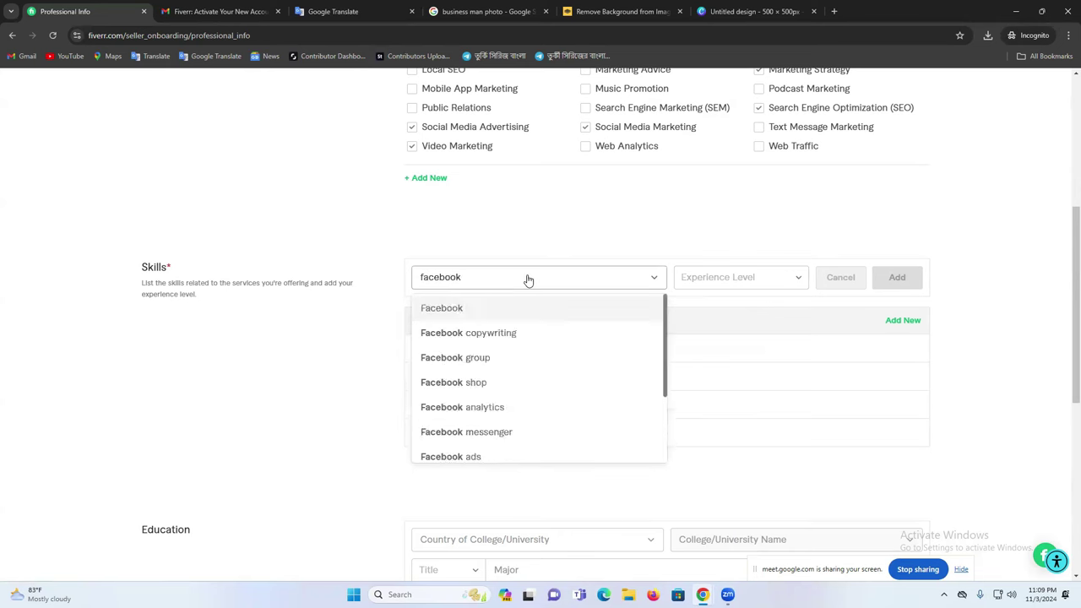
pyautogui.write(' m')
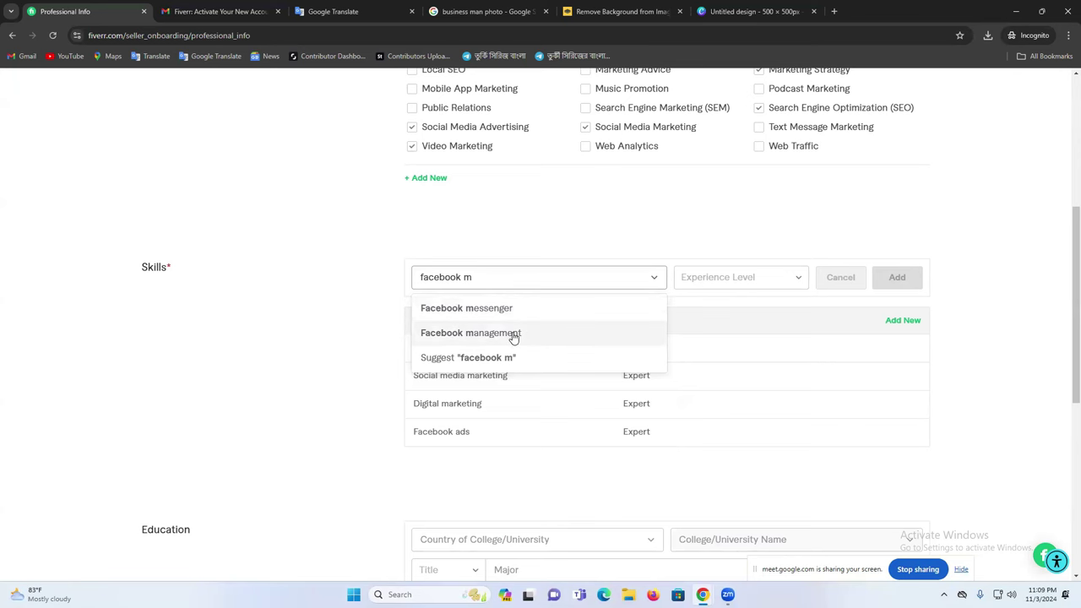
pyautogui.click(513, 336)
pyautogui.click(736, 279)
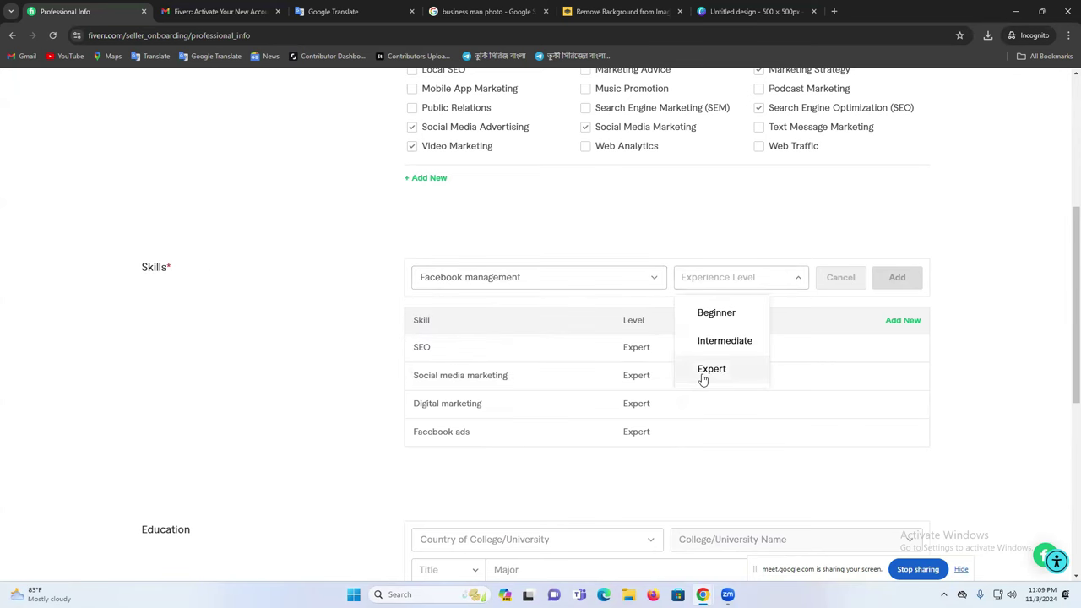
pyautogui.click(701, 372)
pyautogui.click(898, 280)
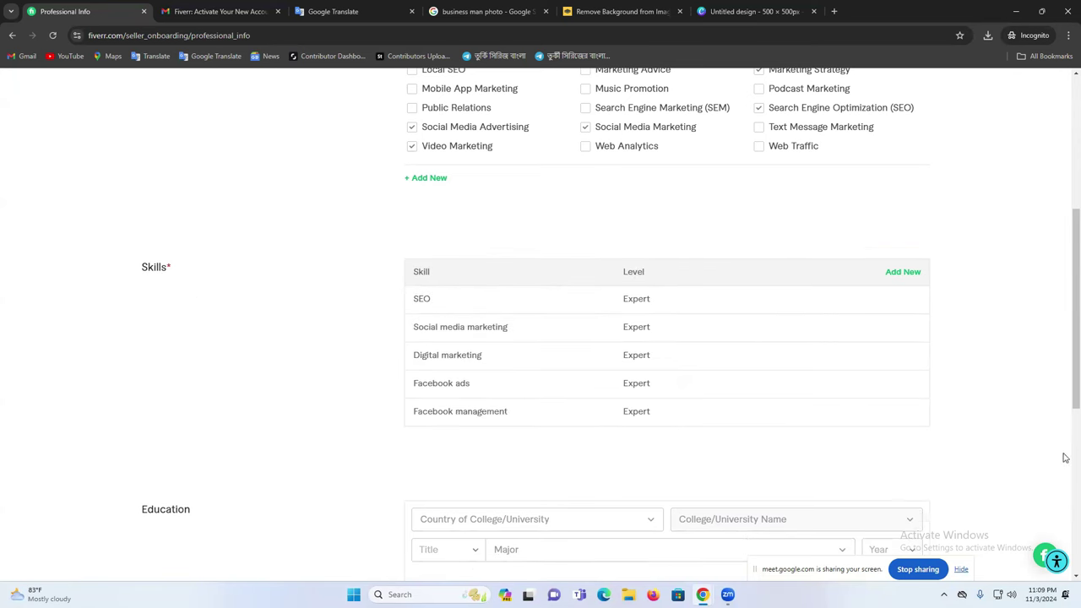
# - Add YouTube marketing to the skills at Expert level
pyautogui.click(905, 272)
pyautogui.click(524, 276)
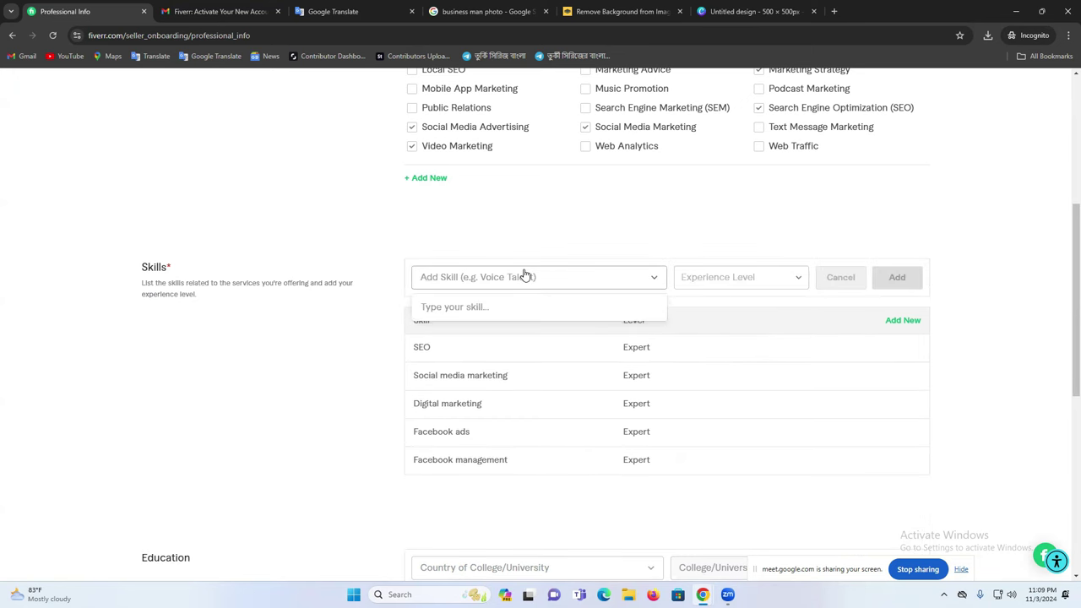
pyautogui.write('y')
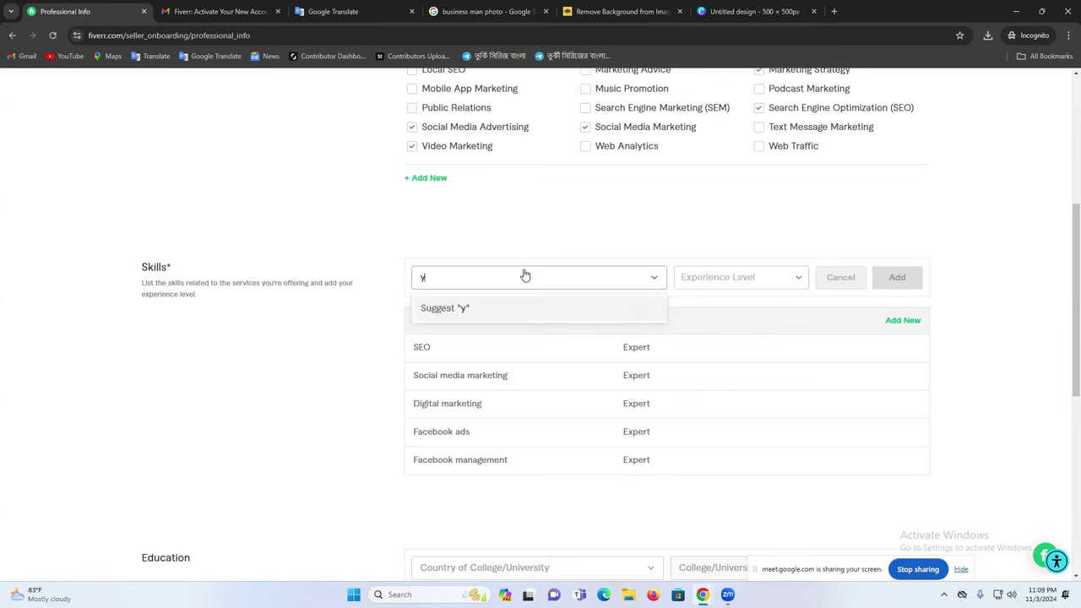
pyautogui.write('outube')
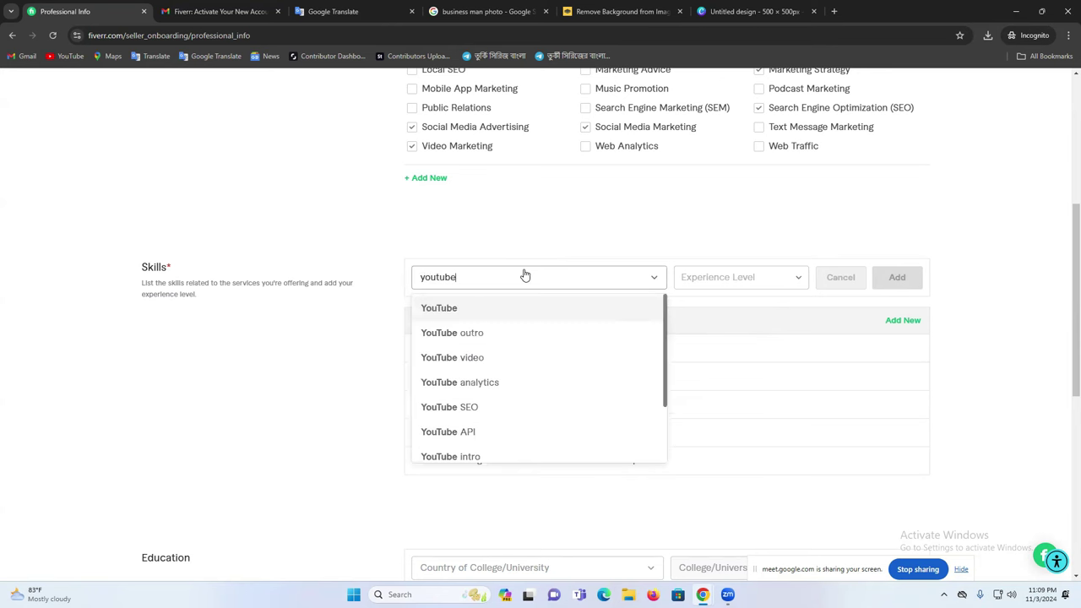
pyautogui.write(' m')
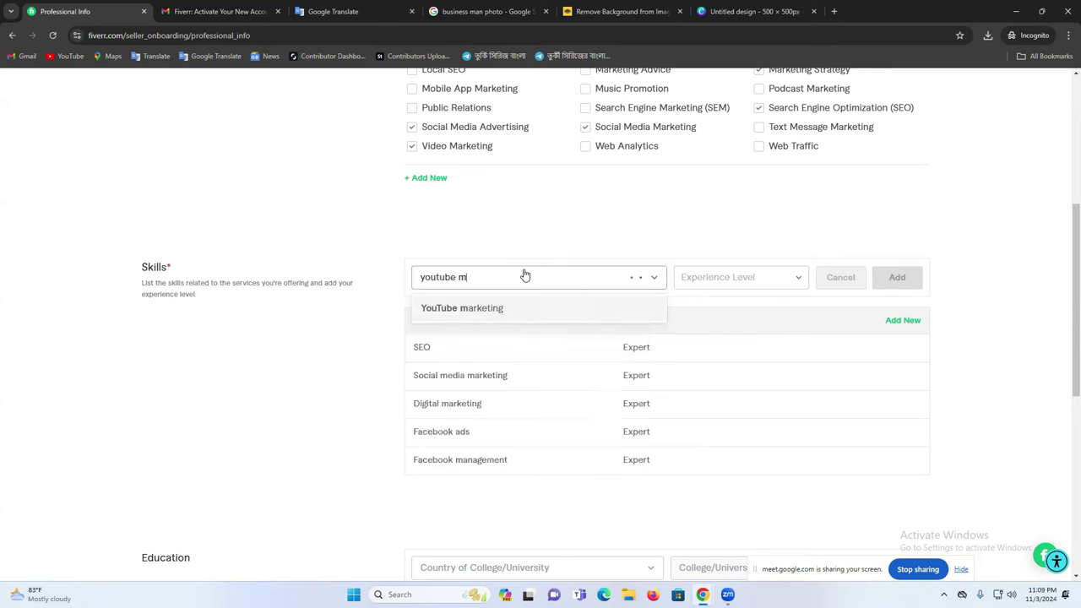
pyautogui.click(501, 308)
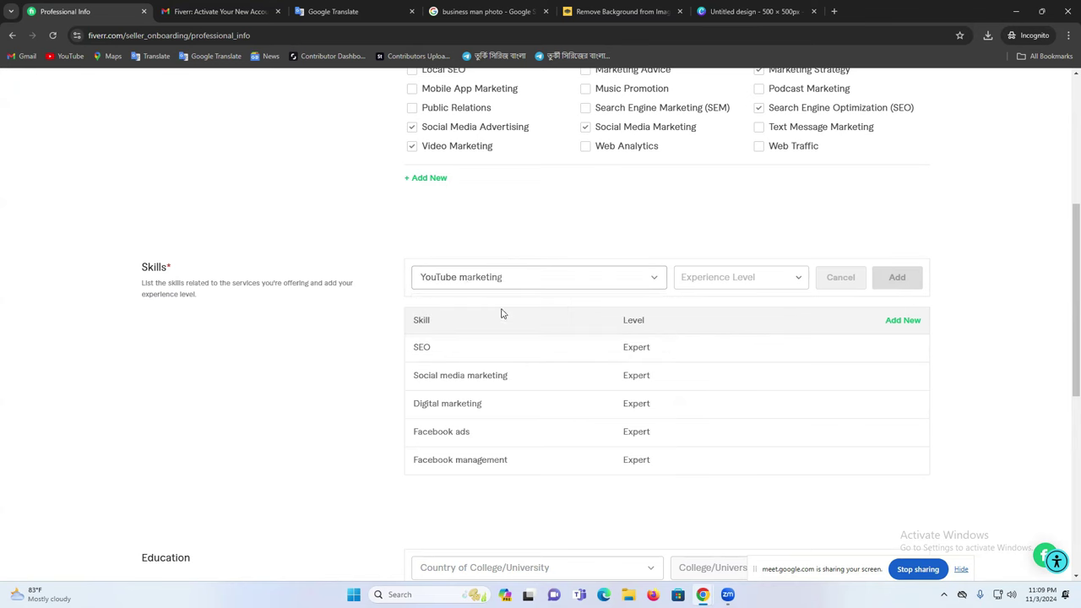
pyautogui.click(740, 280)
pyautogui.click(717, 367)
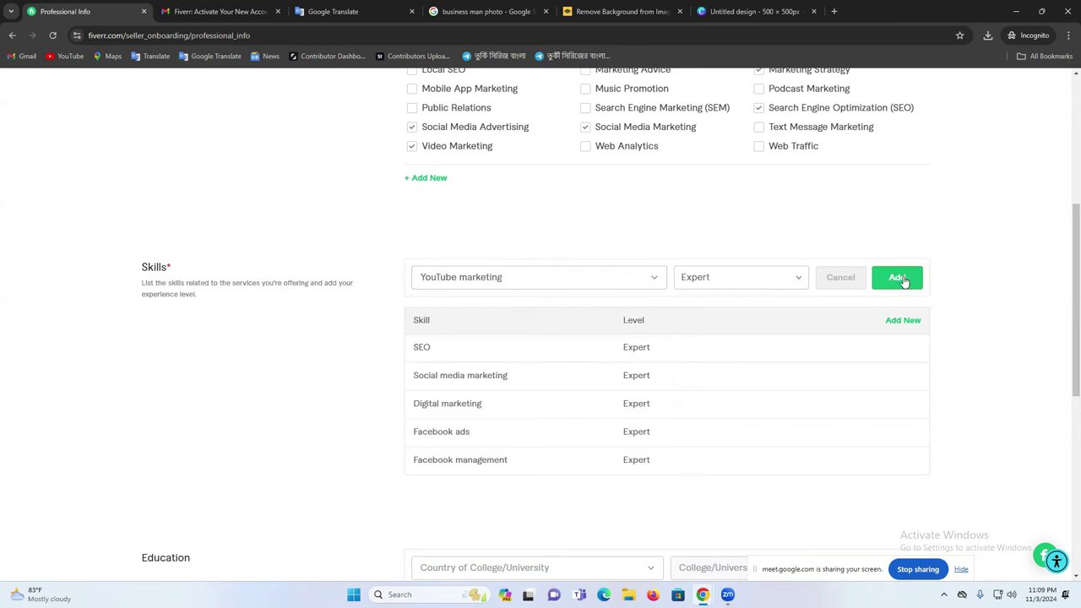
pyautogui.click(900, 279)
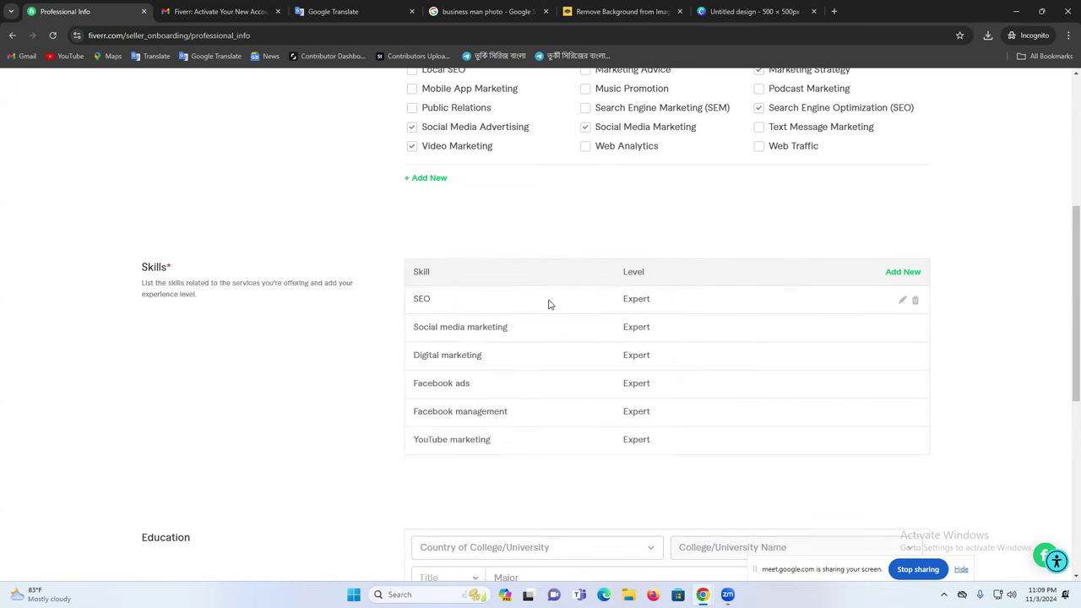
# - Add YouTube video to the skills at Expert level
pyautogui.click(904, 272)
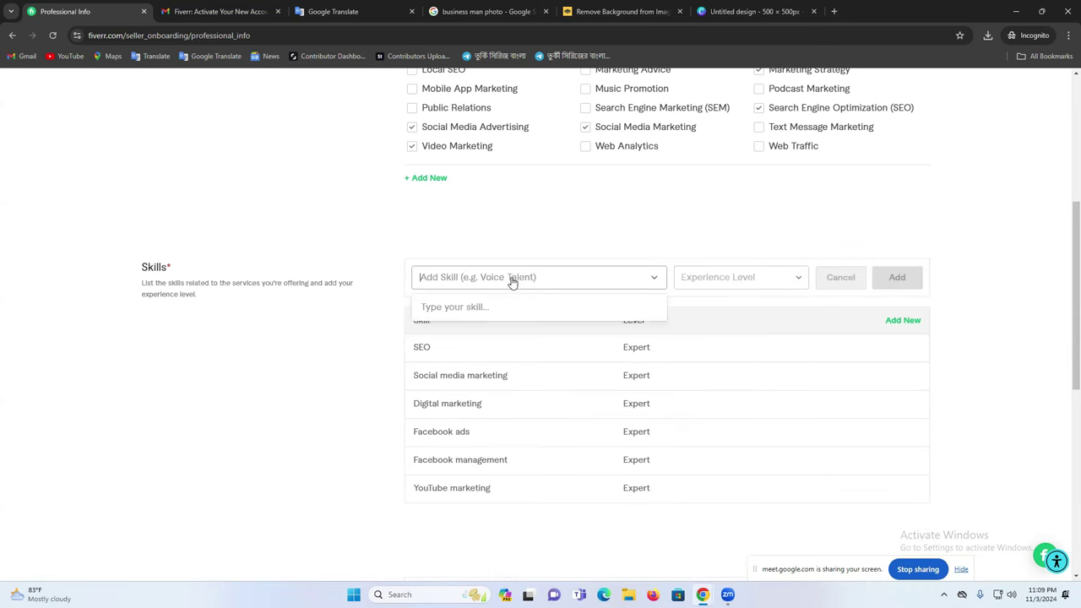
pyautogui.write('video')
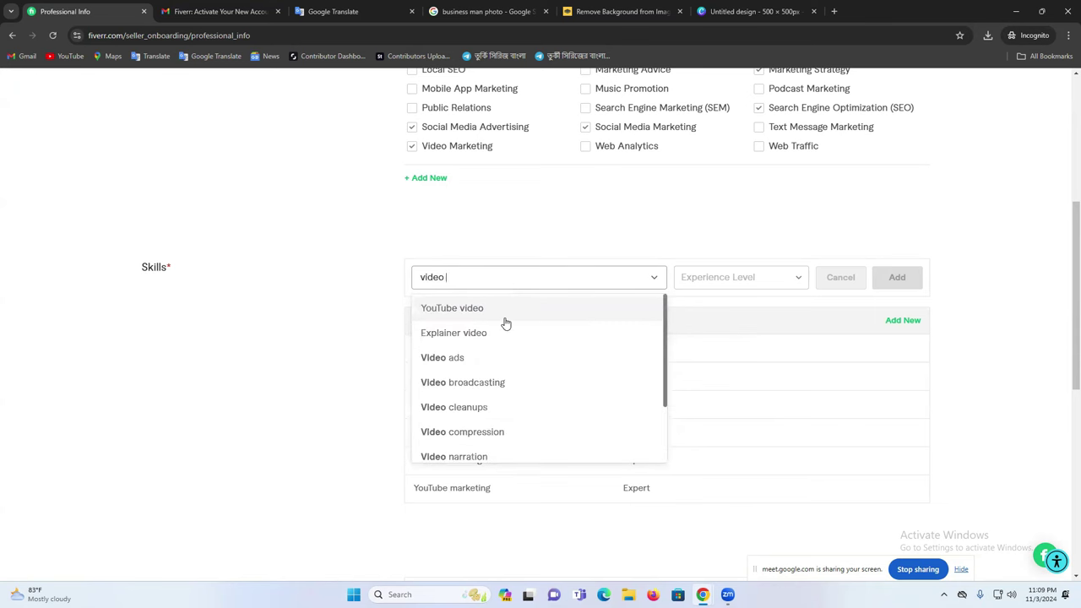
pyautogui.click(505, 311)
pyautogui.click(743, 281)
pyautogui.click(712, 368)
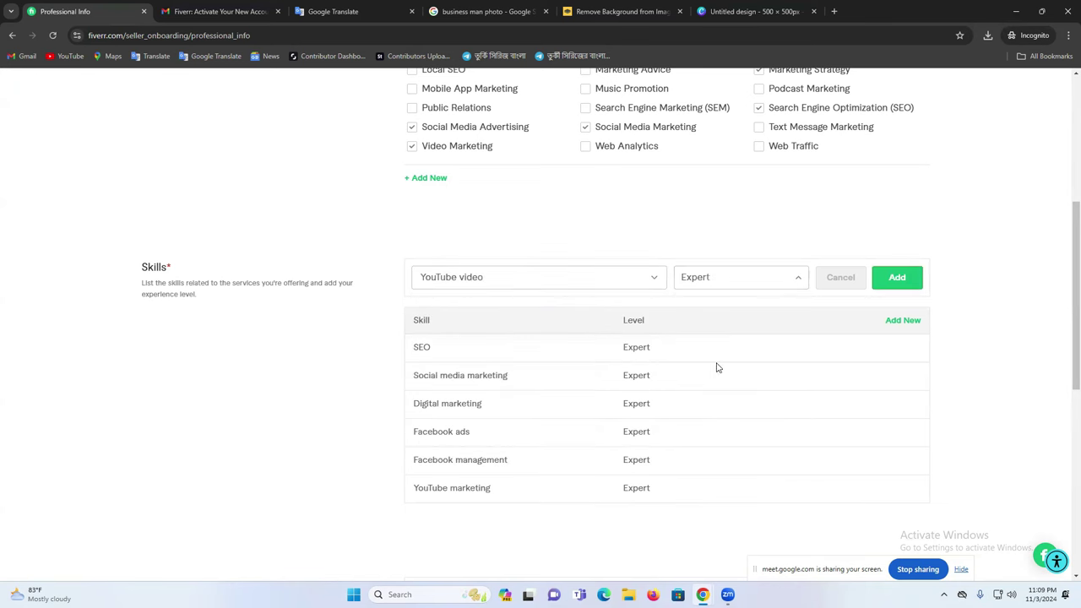
pyautogui.click(897, 278)
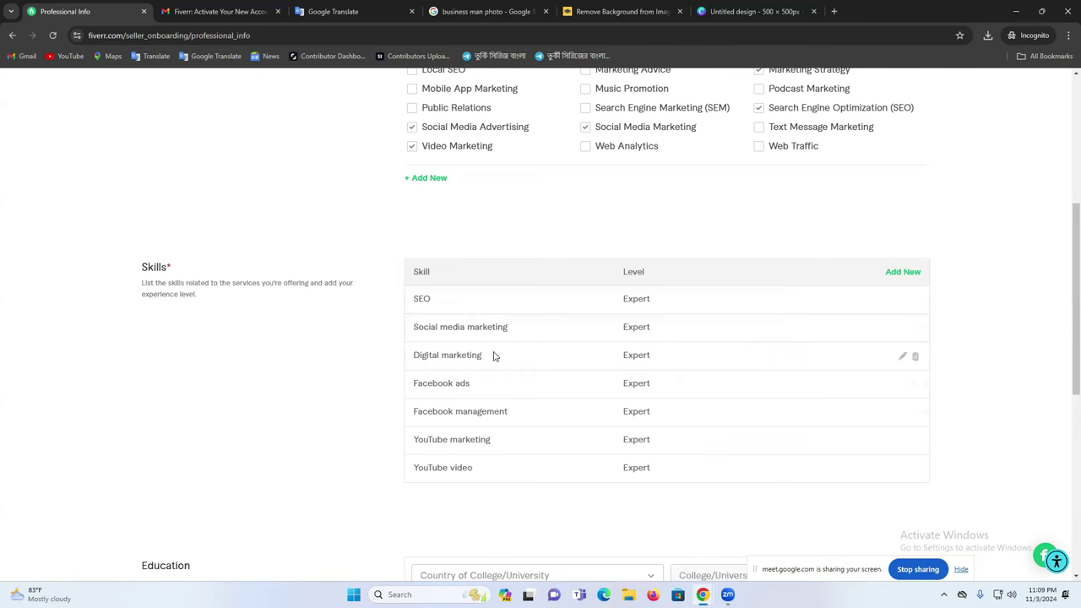
# - Add Video ads to the skills at Expert level
pyautogui.click(887, 273)
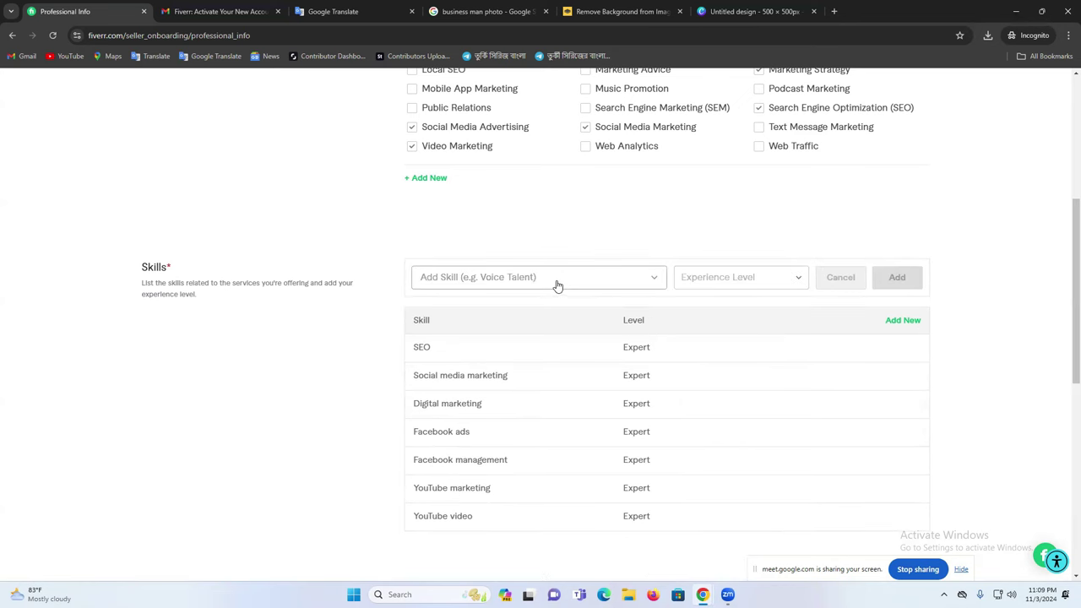
pyautogui.click(557, 286)
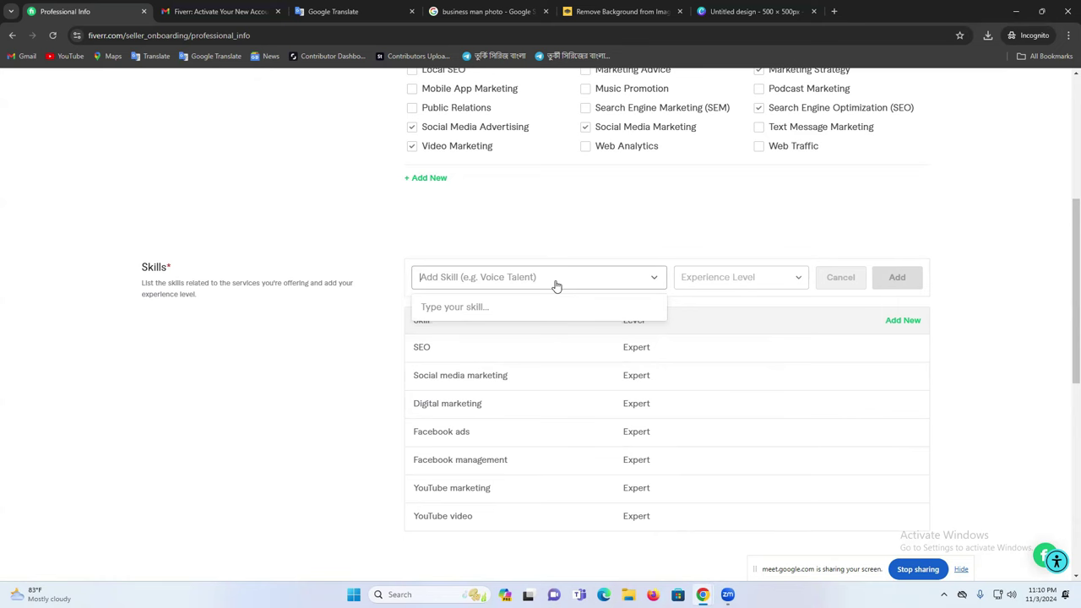
pyautogui.write('video')
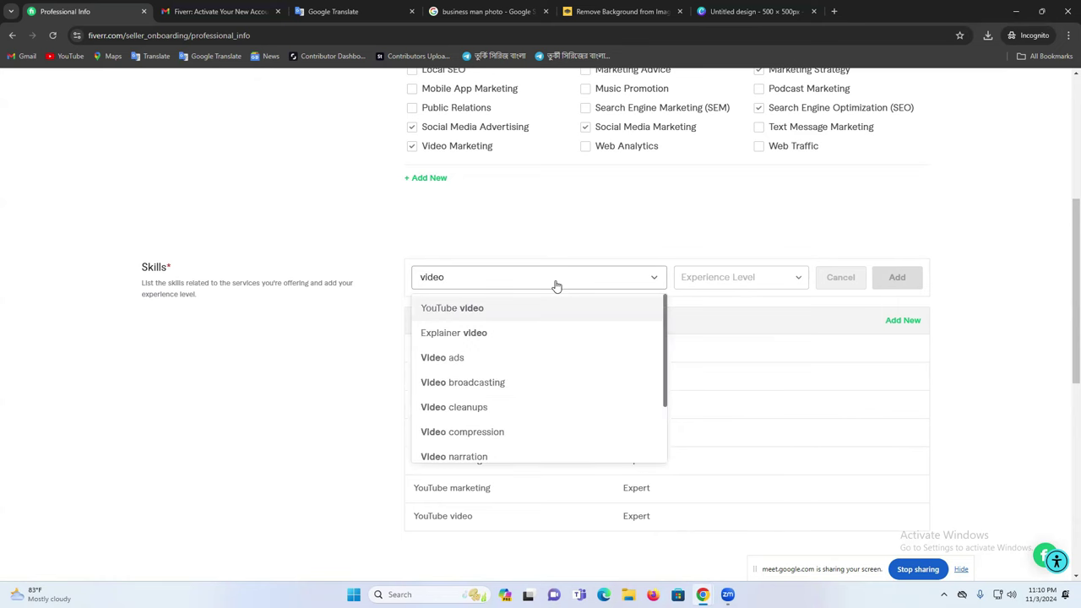
pyautogui.click(498, 368)
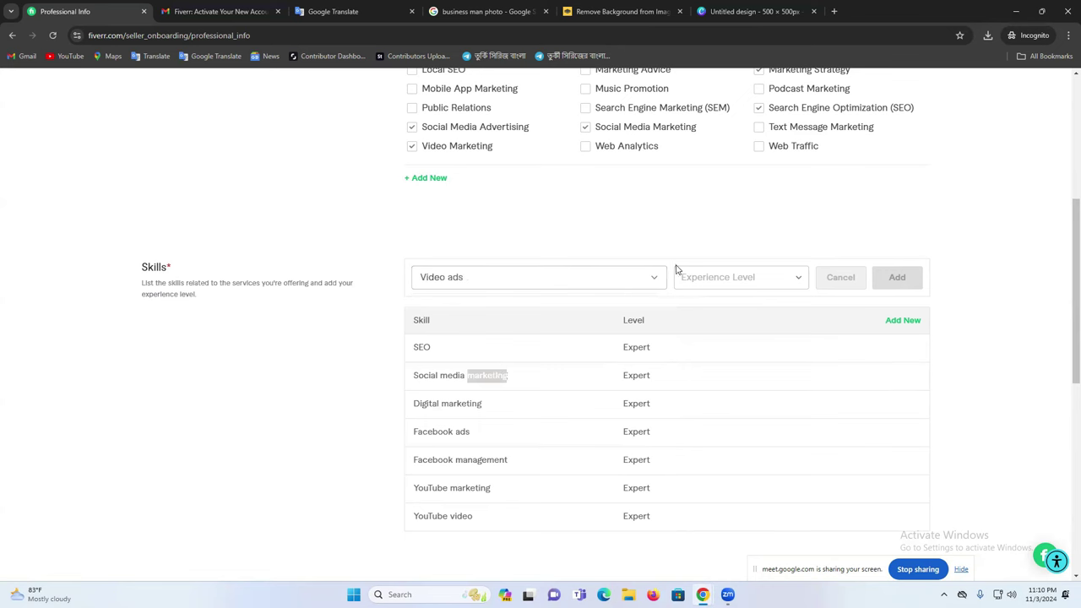
pyautogui.click(709, 283)
pyautogui.click(721, 373)
pyautogui.click(897, 277)
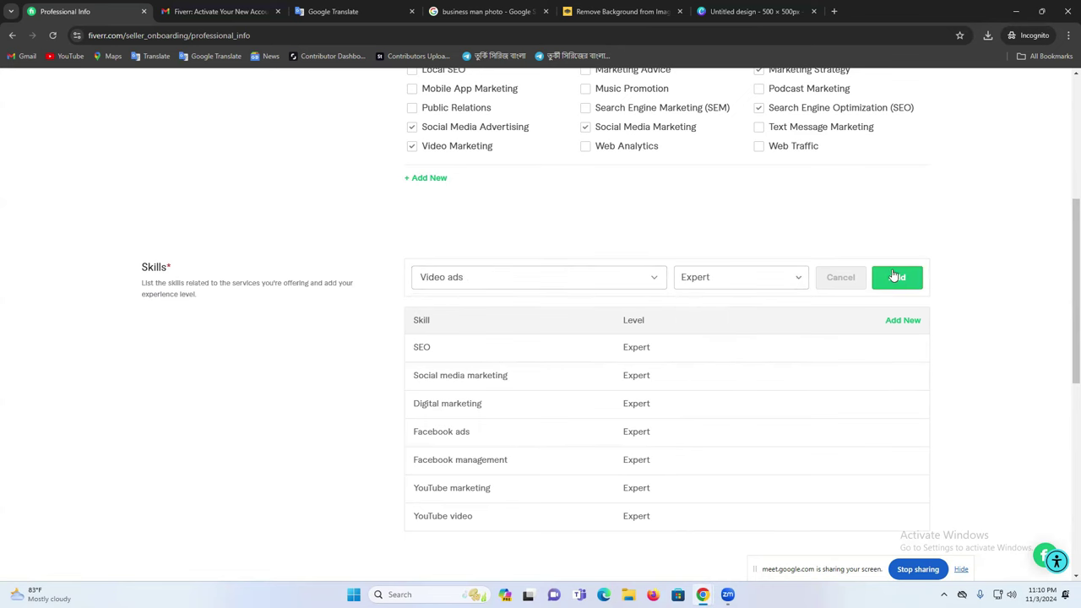
# - Add Link building to the skills at Expert level
pyautogui.click(902, 272)
pyautogui.click(510, 278)
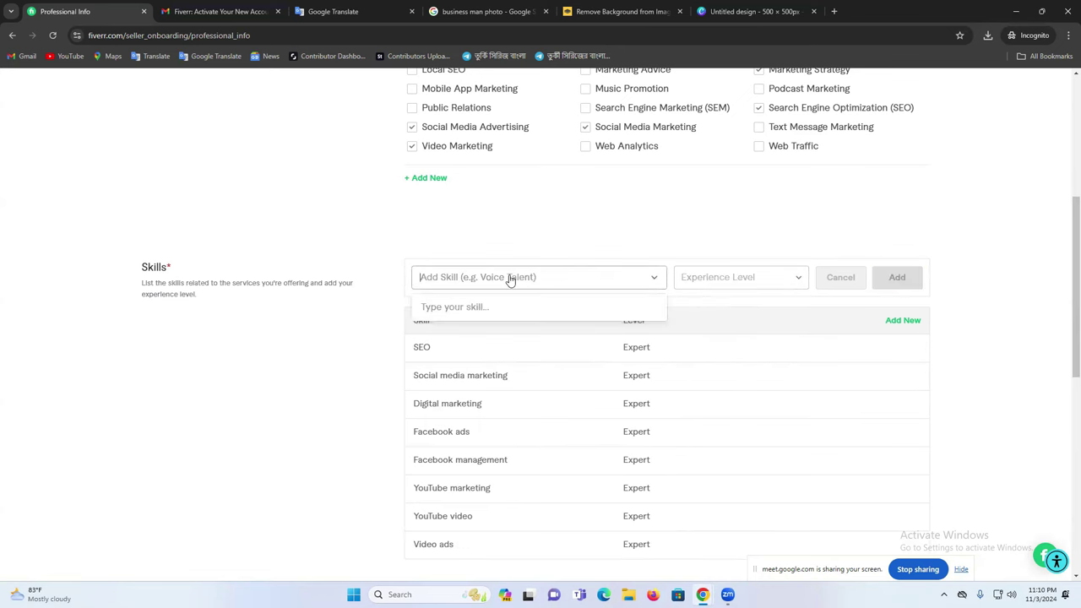
pyautogui.write('link')
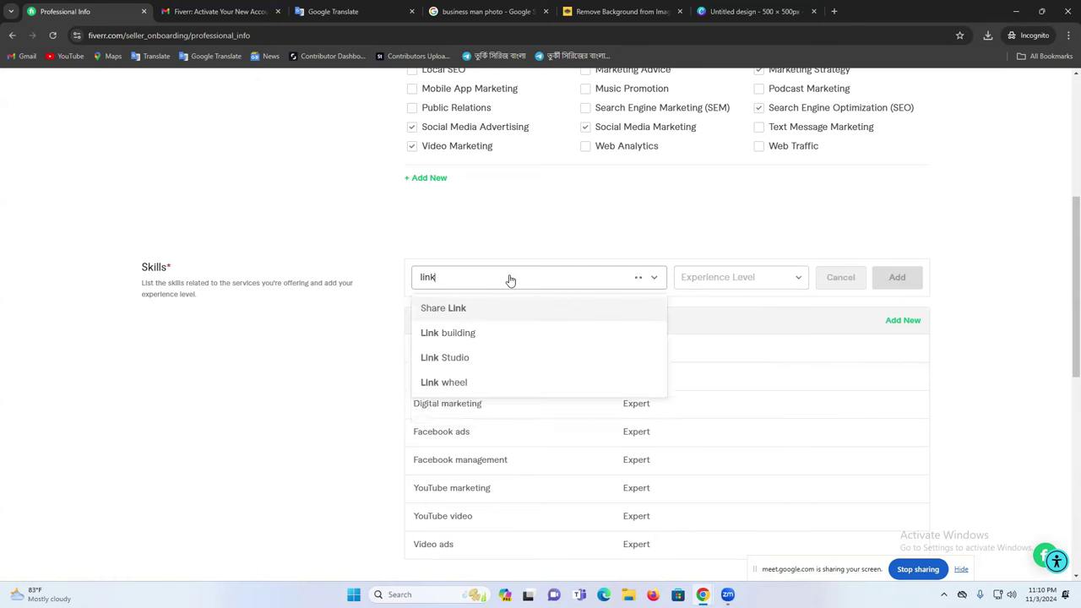
pyautogui.click(472, 334)
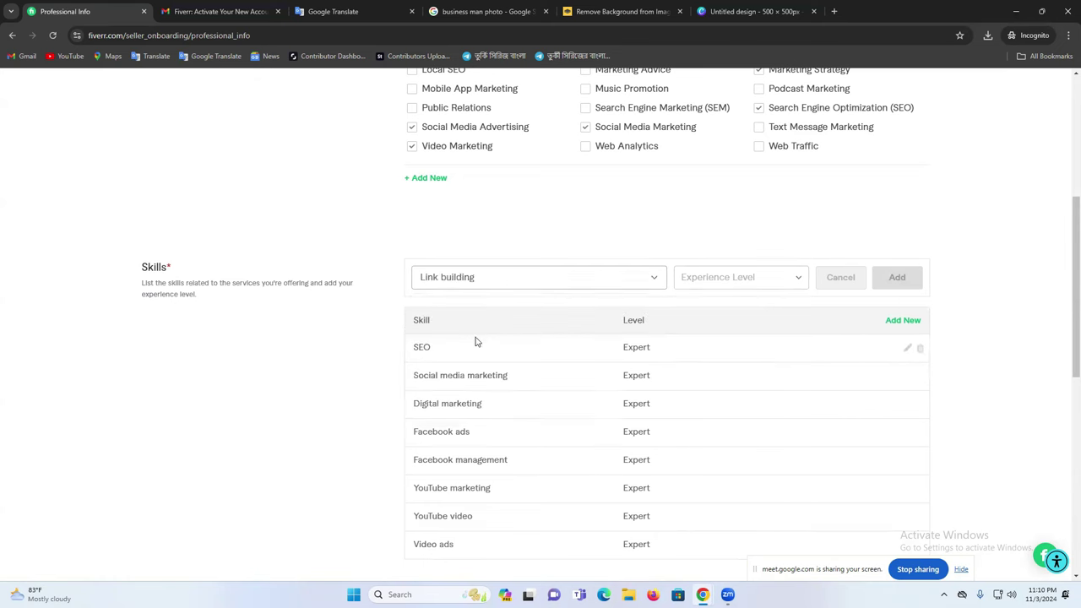
pyautogui.click(779, 284)
pyautogui.click(711, 369)
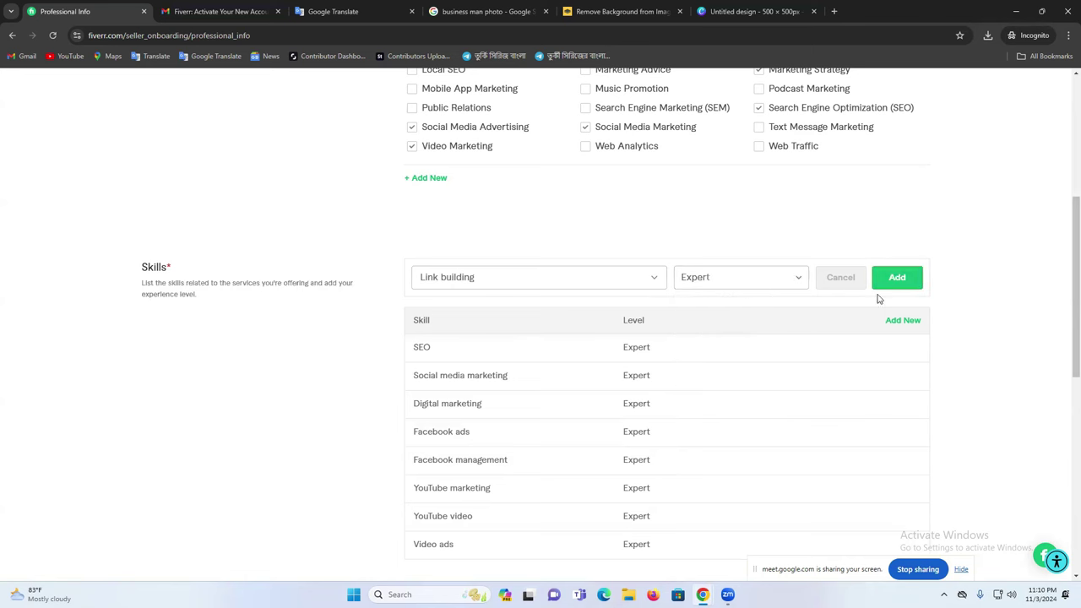
pyautogui.click(898, 275)
# - Begin a new skill entry by searching for 'Graphi'
pyautogui.click(900, 272)
pyautogui.click(571, 285)
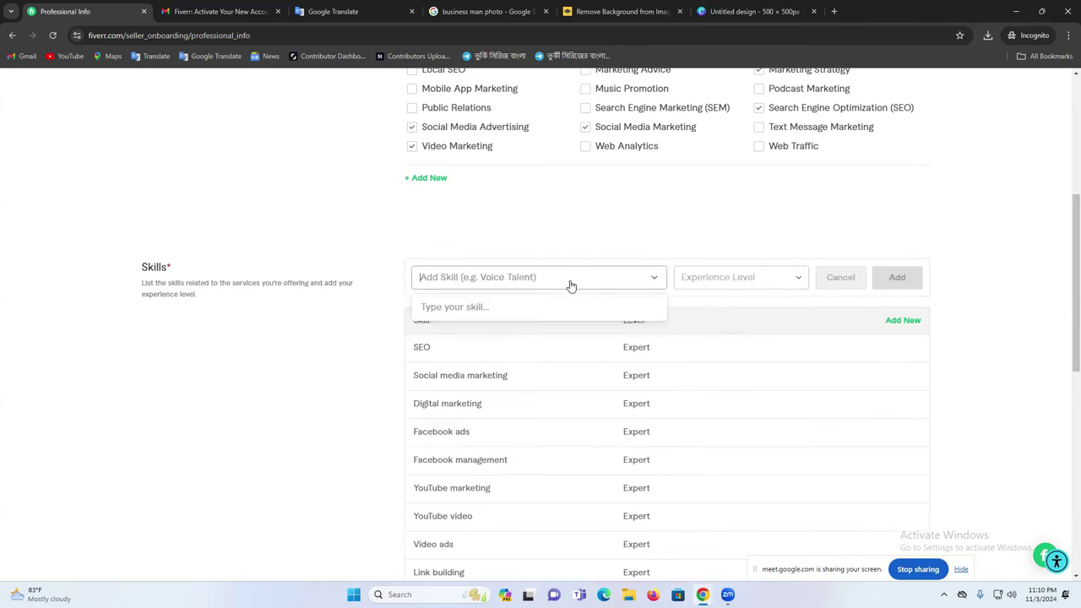
pyautogui.write('grap')
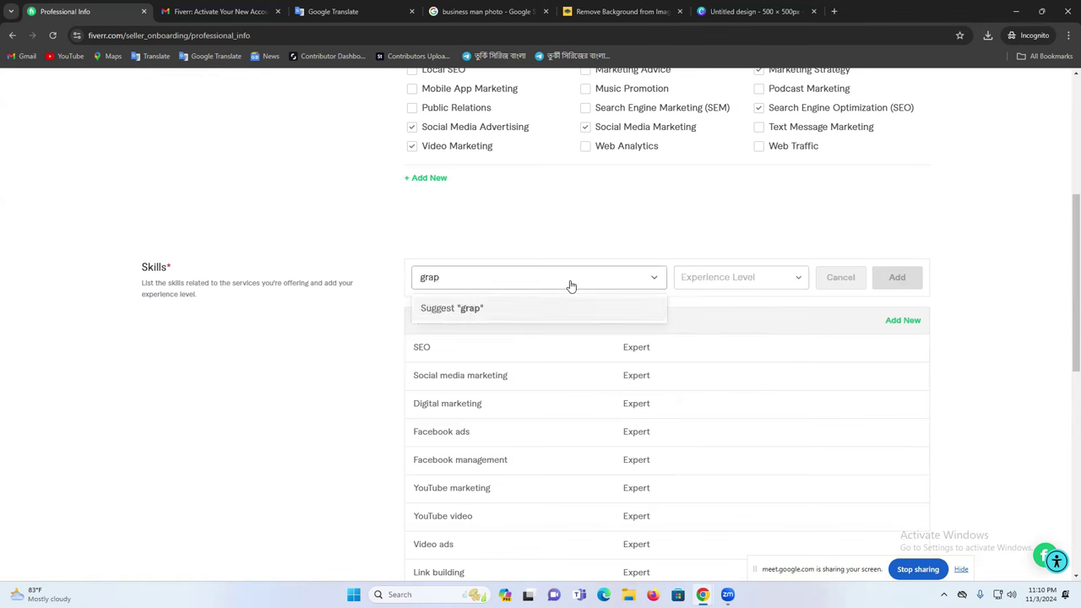
pyautogui.press('BackSpace')
pyautogui.press('BackSpace')
pyautogui.press('BackSpace')
pyautogui.press('BackSpace')
pyautogui.write('G')
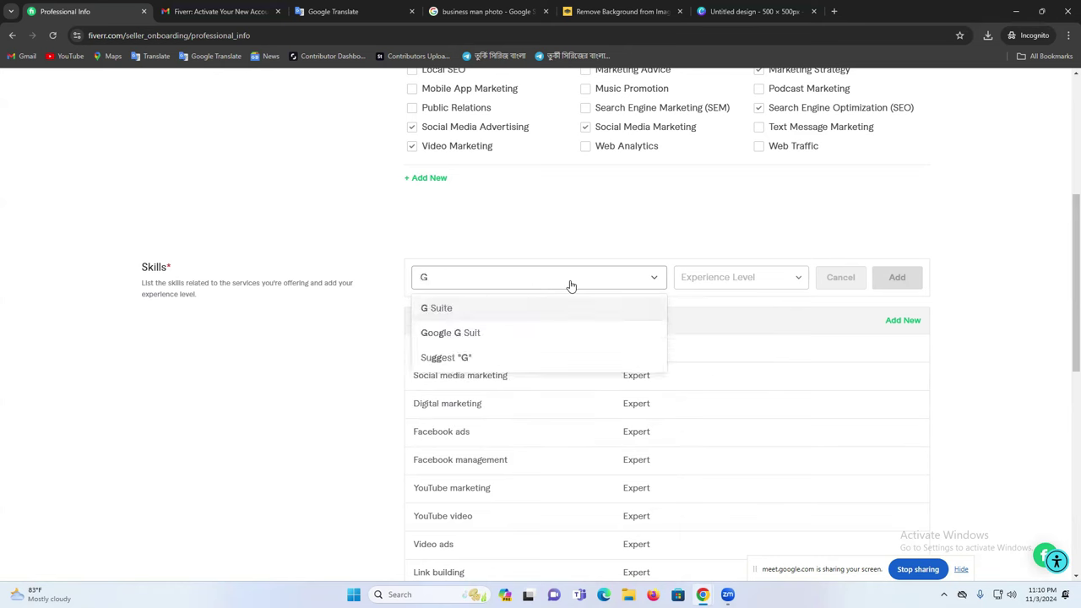
pyautogui.write('raphic design')
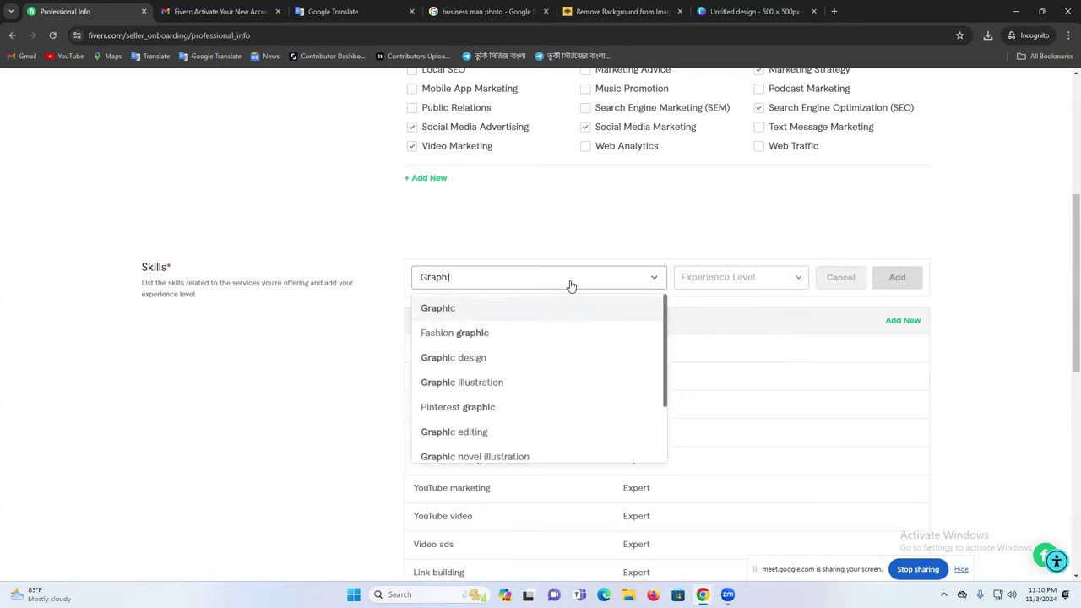
# - Add Graphic design to the skills at Intermediate level
pyautogui.click(534, 360)
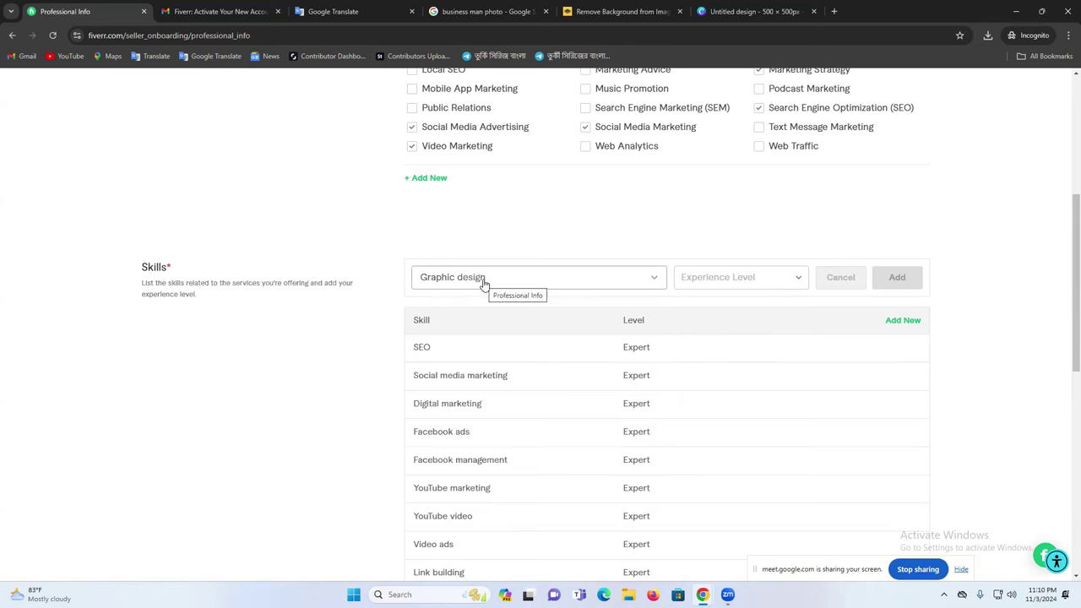
pyautogui.click(768, 280)
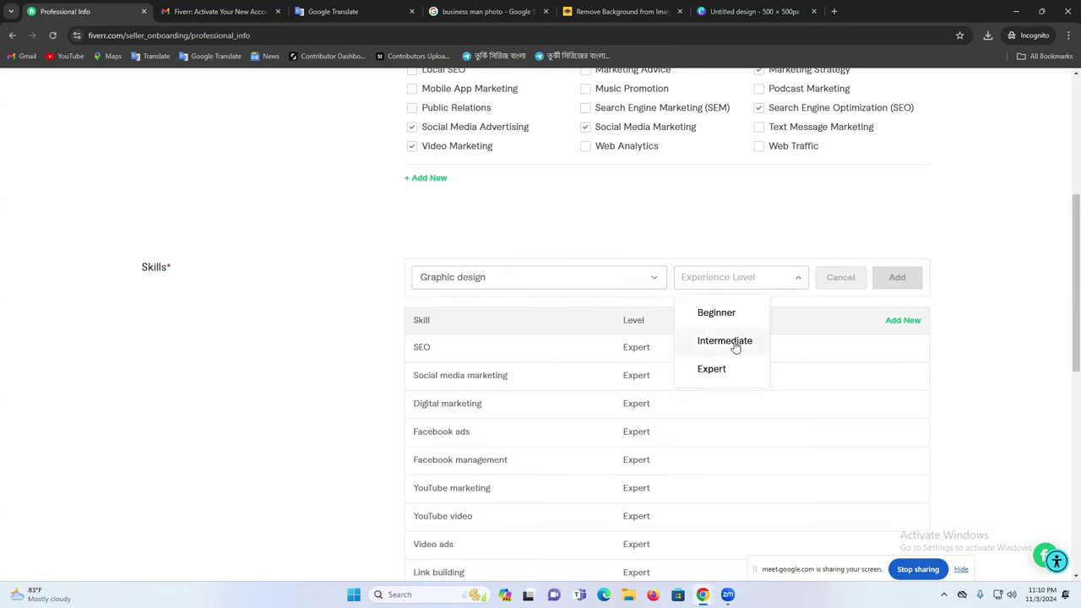
pyautogui.click(736, 347)
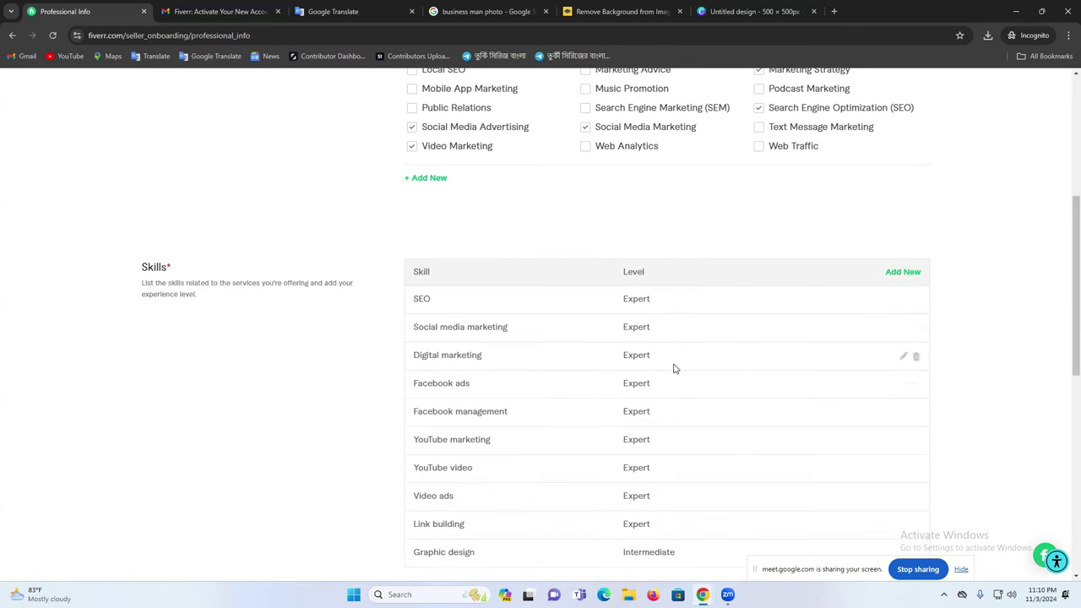
pyautogui.click(899, 274)
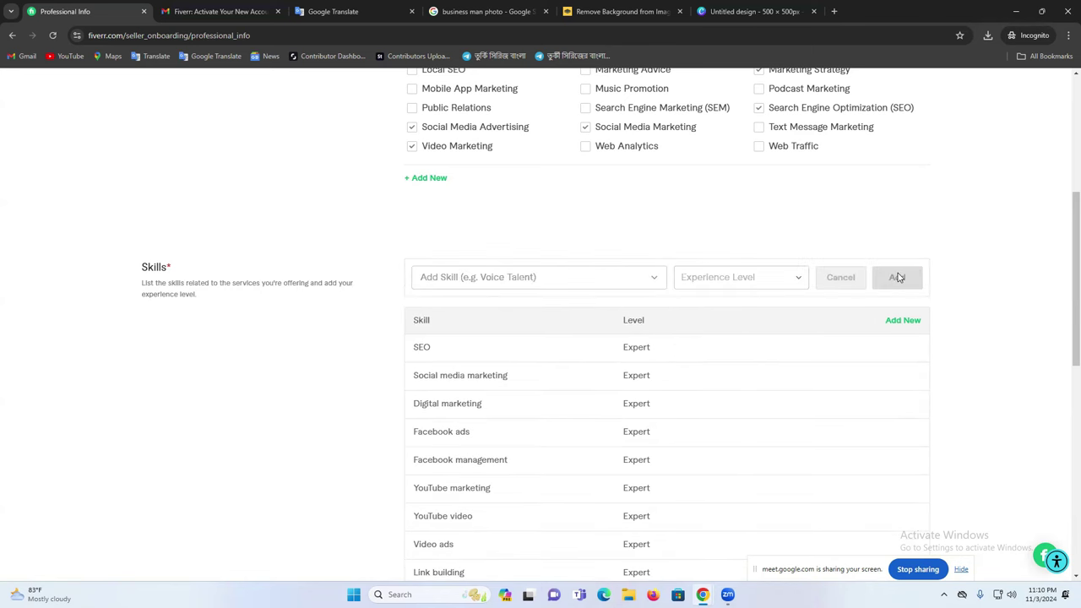
# - Add Video editing to the skills at Intermediate level
pyautogui.click(557, 282)
pyautogui.write('v')
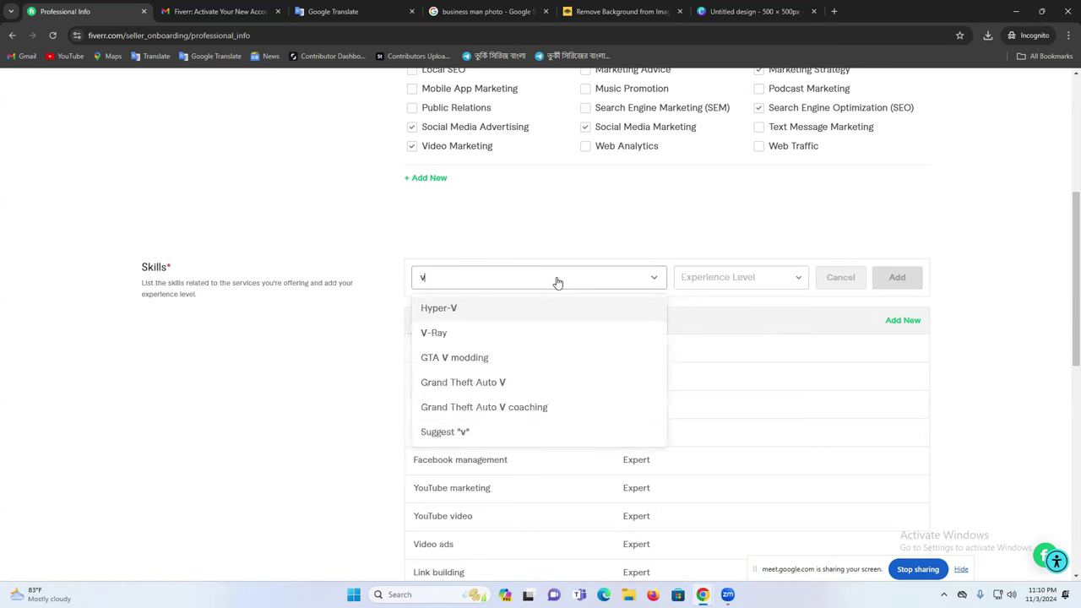
pyautogui.write('ideo')
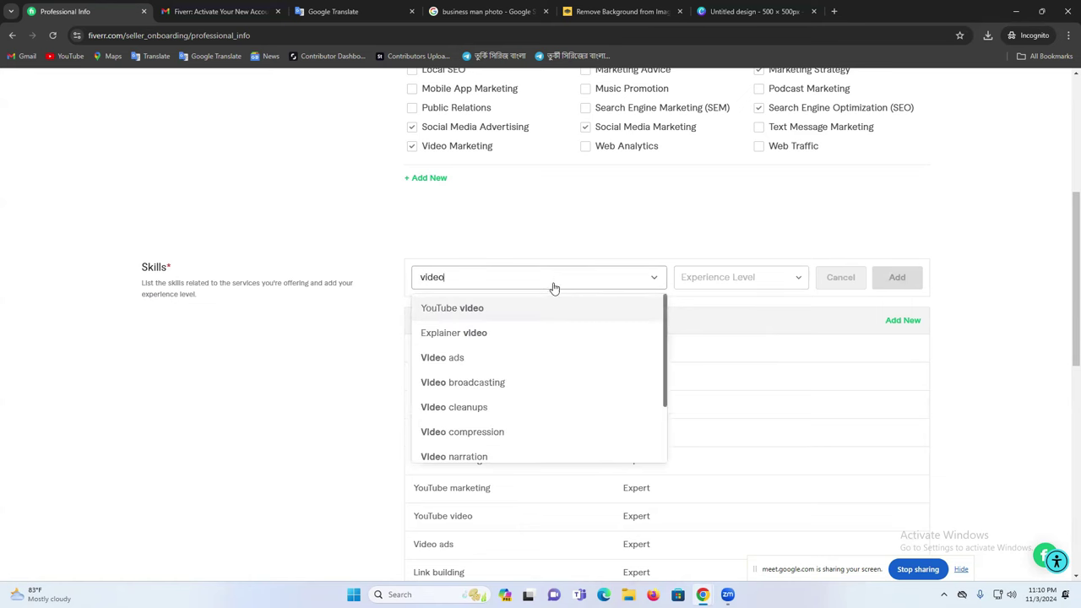
pyautogui.write(' e')
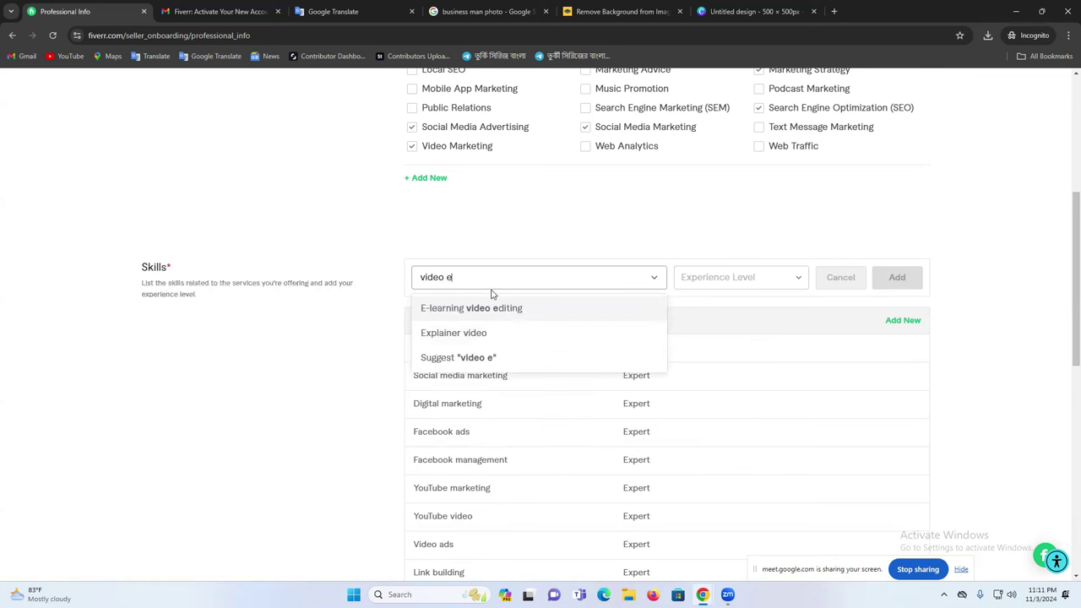
pyautogui.write('di')
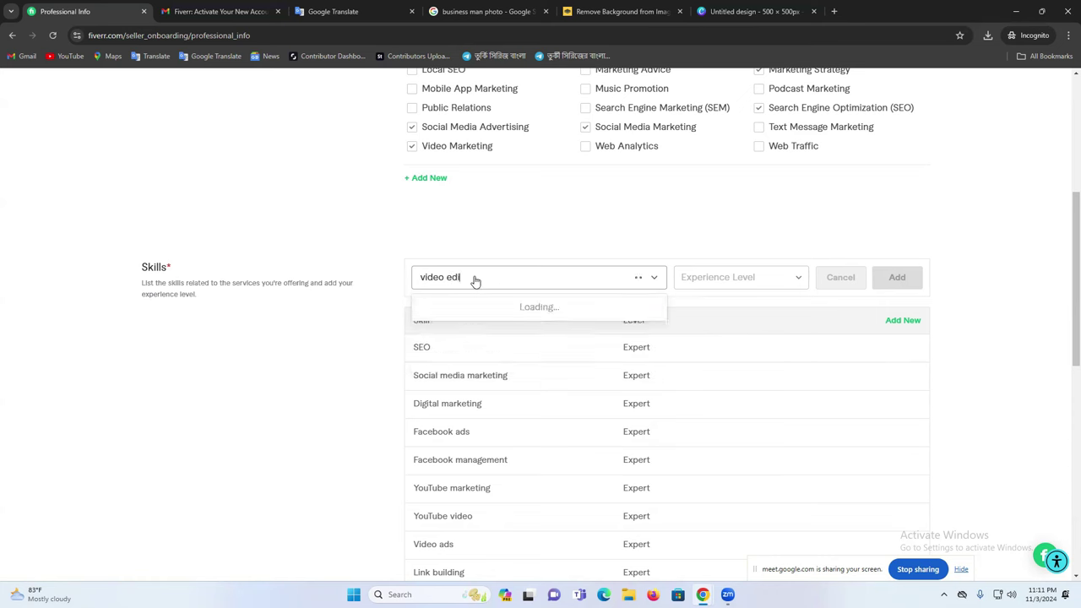
pyautogui.press('Escape')
pyautogui.click(476, 282)
pyautogui.write('video')
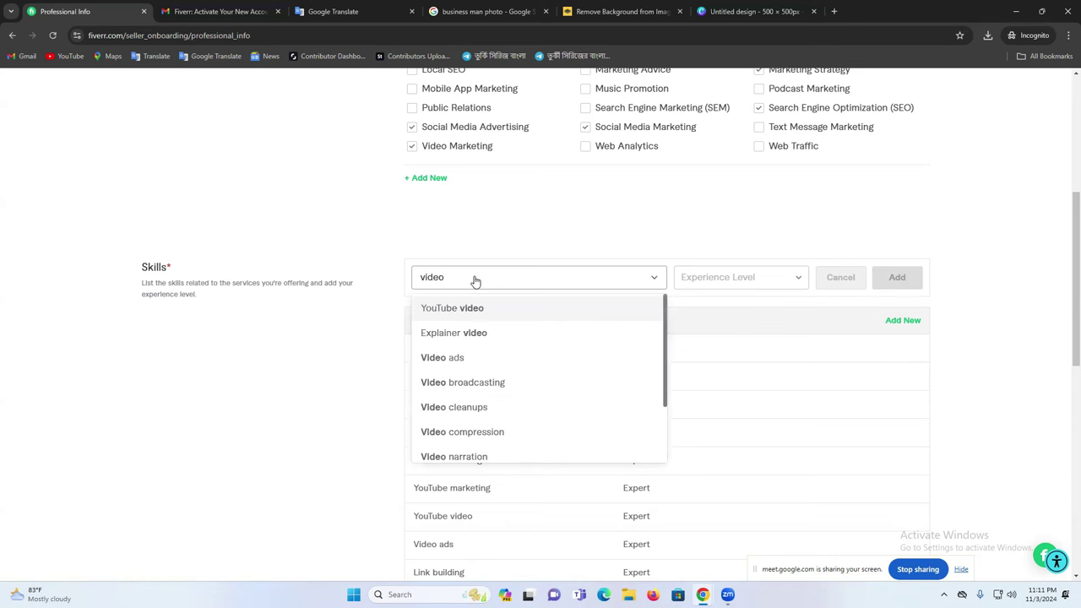
pyautogui.write(' edit')
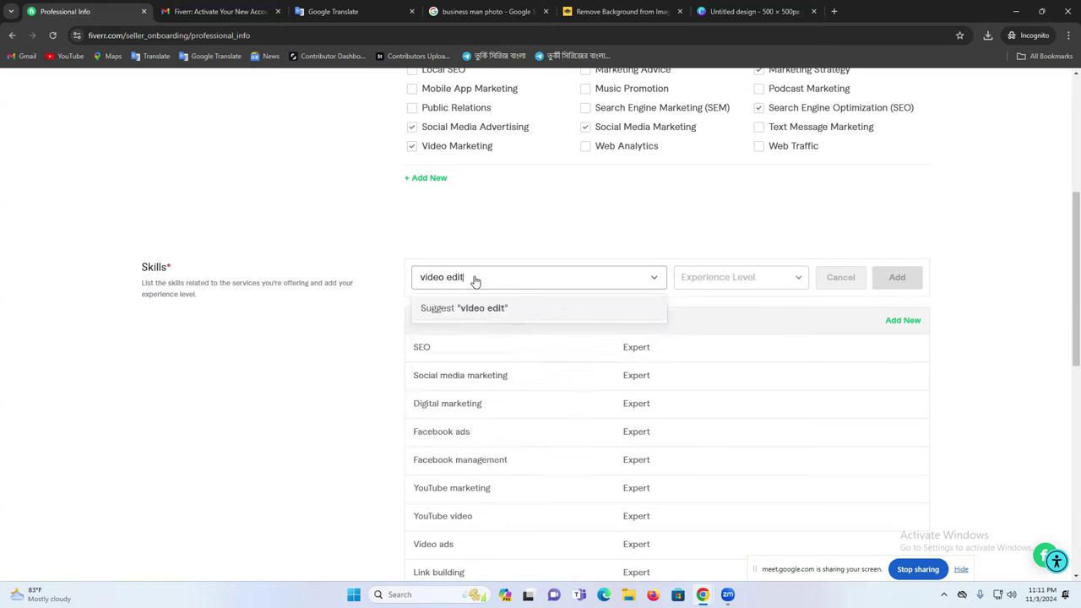
pyautogui.write('ing')
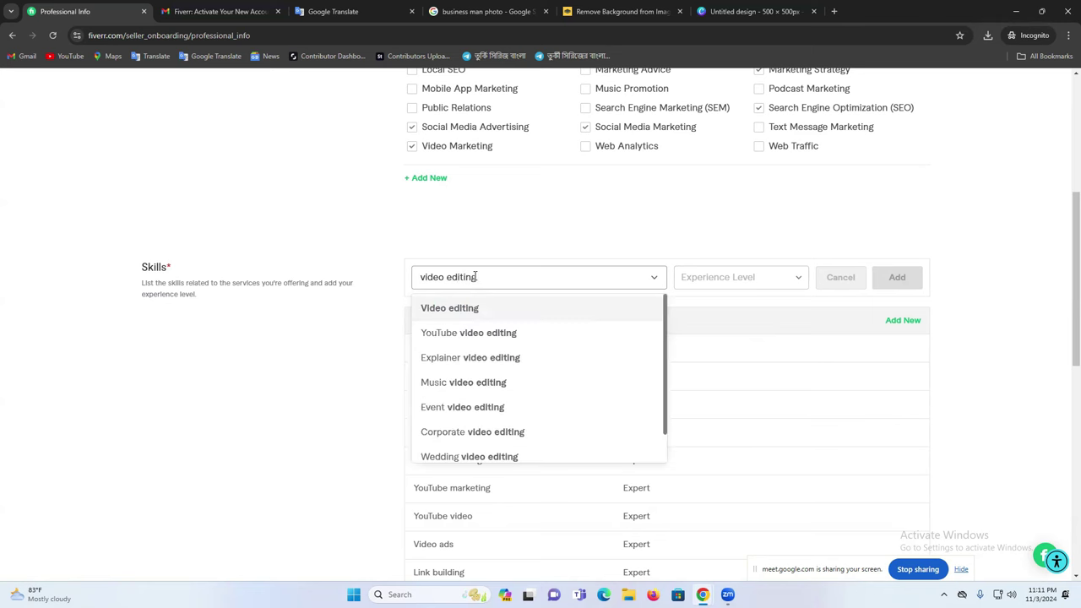
pyautogui.click(478, 307)
pyautogui.click(760, 277)
pyautogui.click(739, 342)
pyautogui.click(895, 283)
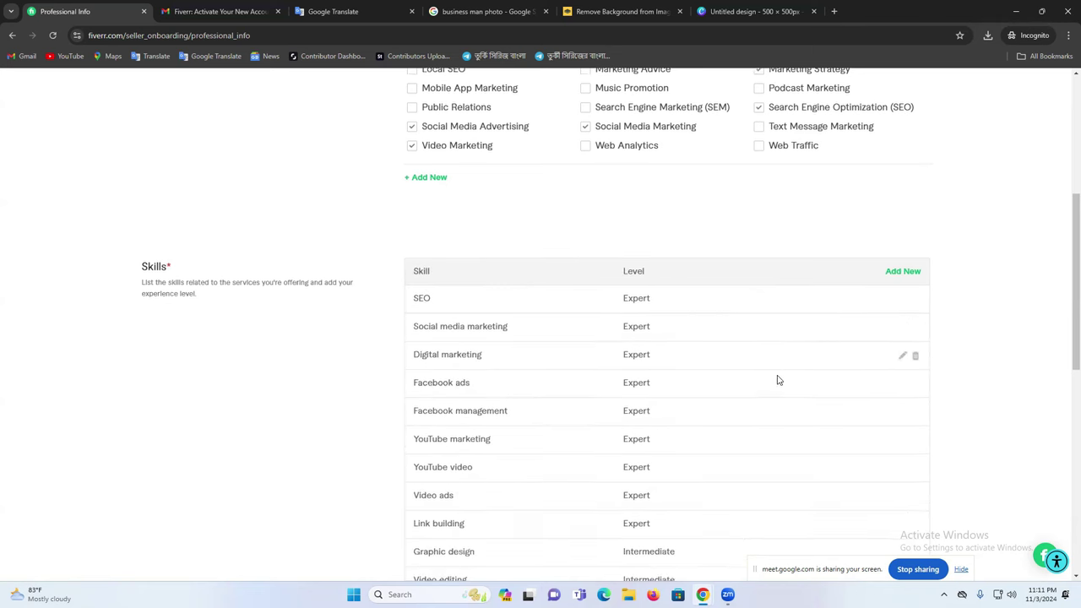
pyautogui.scroll(-3, 779, 380)
pyautogui.scroll(1, 777, 379)
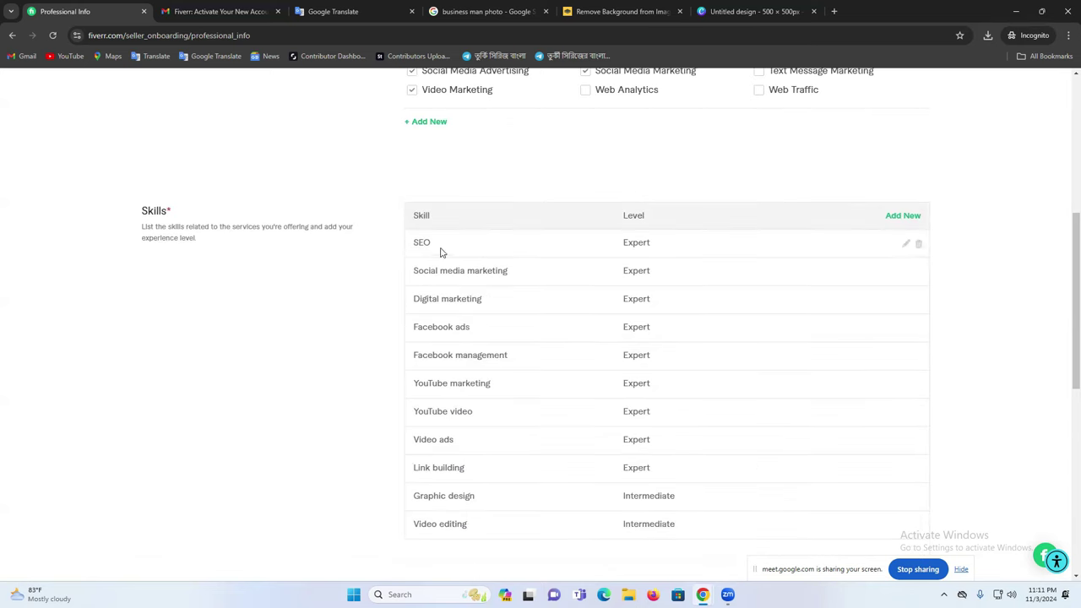
# - Search 'instagram m' and add Instagram management as an Intermediate-level skill
pyautogui.click(903, 216)
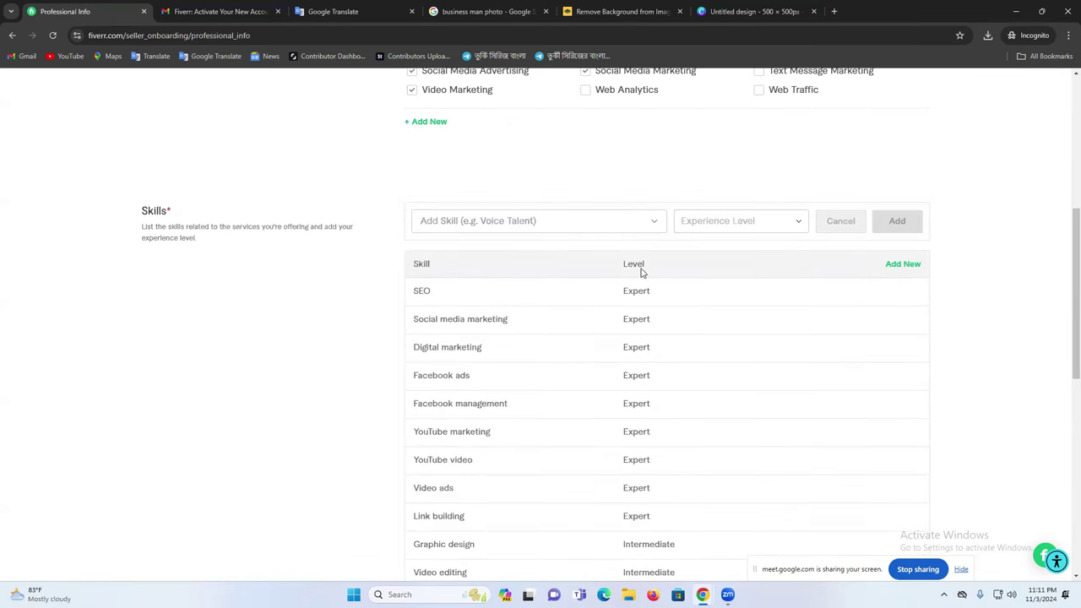
pyautogui.click(508, 224)
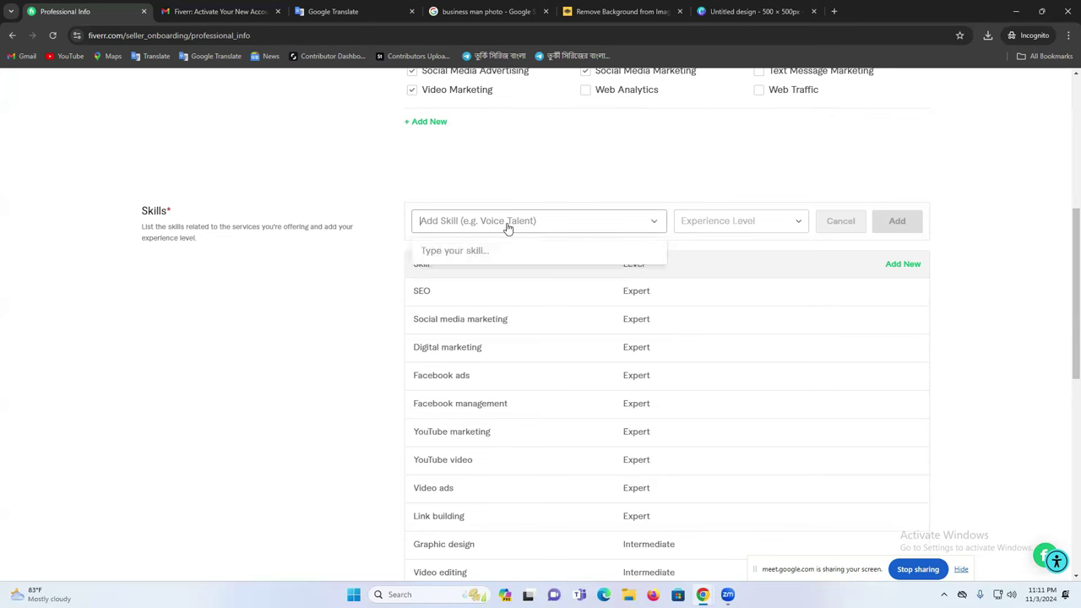
pyautogui.write('inst')
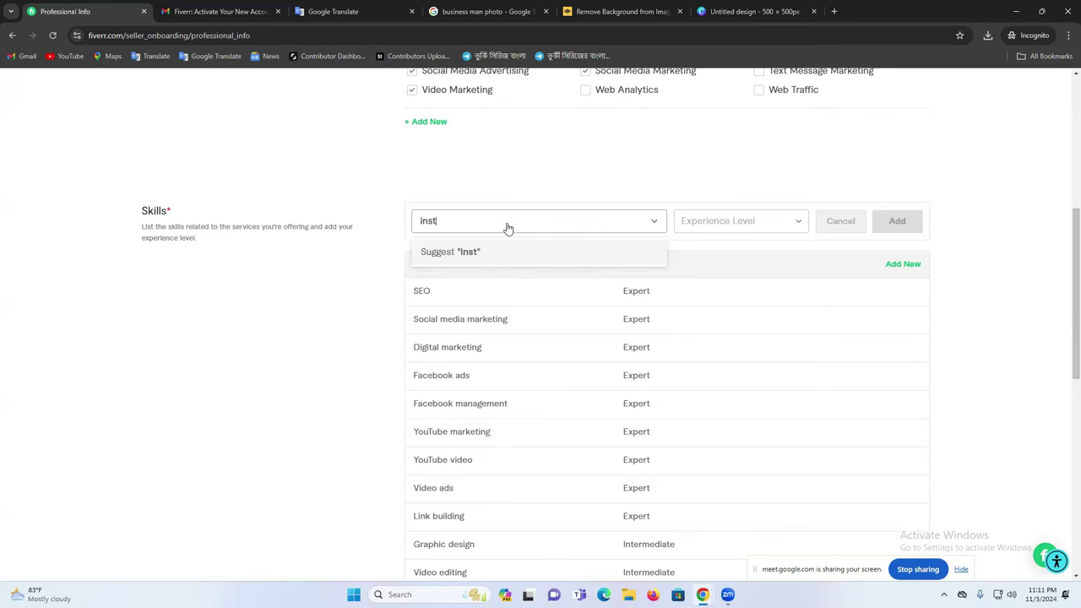
pyautogui.write('agram')
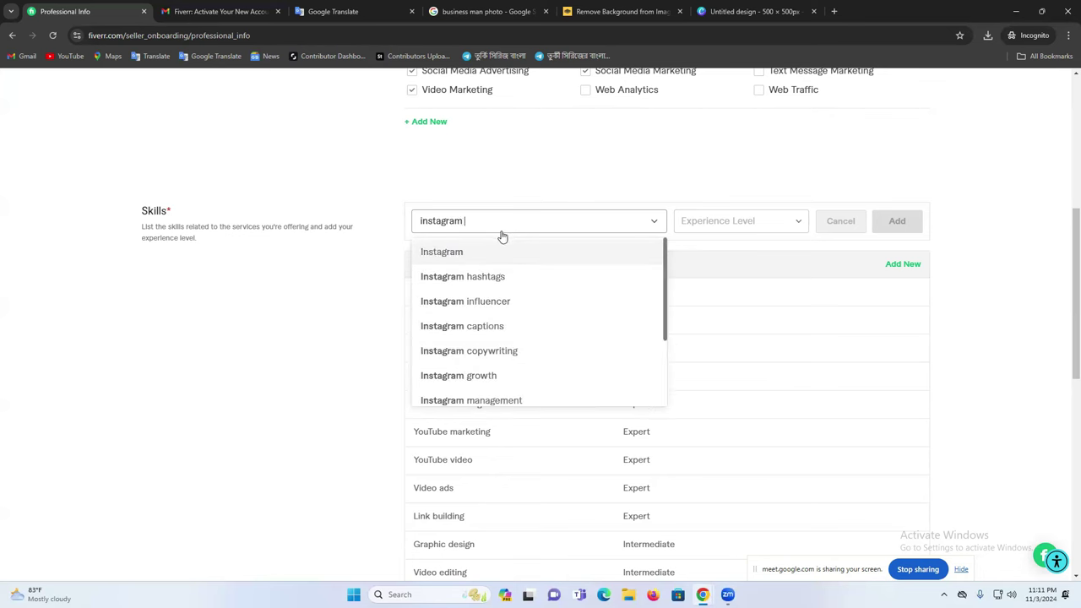
pyautogui.write(' m')
pyautogui.click(500, 251)
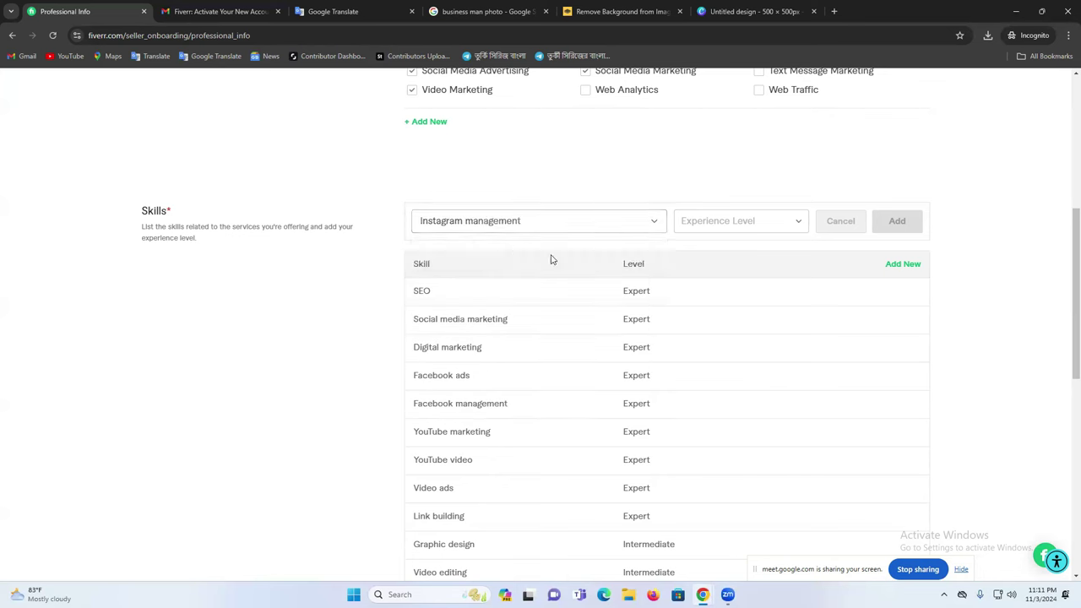
pyautogui.click(778, 221)
pyautogui.click(736, 281)
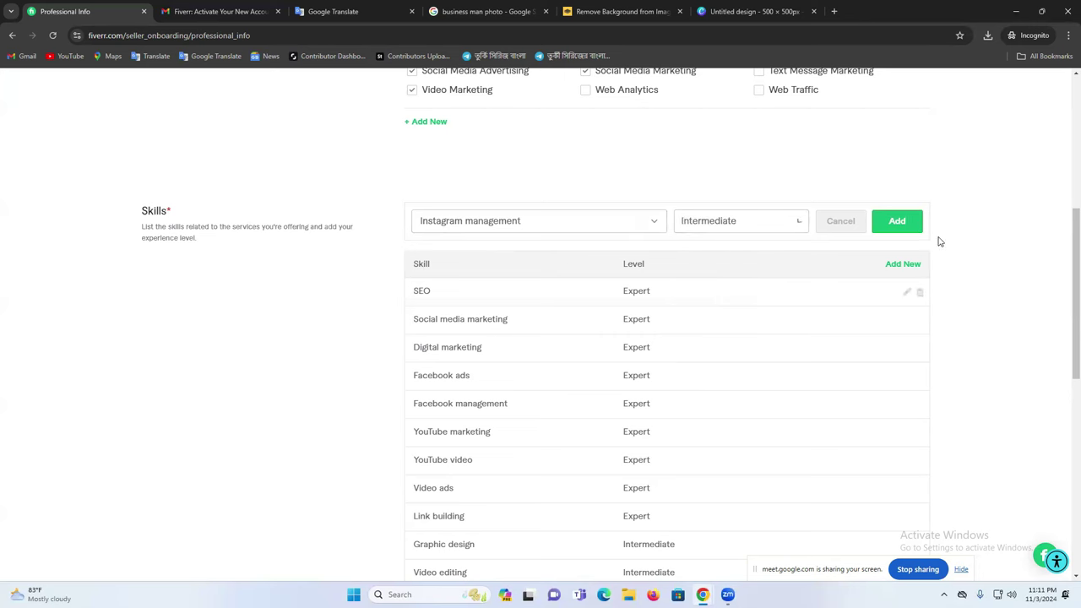
pyautogui.click(899, 222)
pyautogui.scroll(-1, 608, 410)
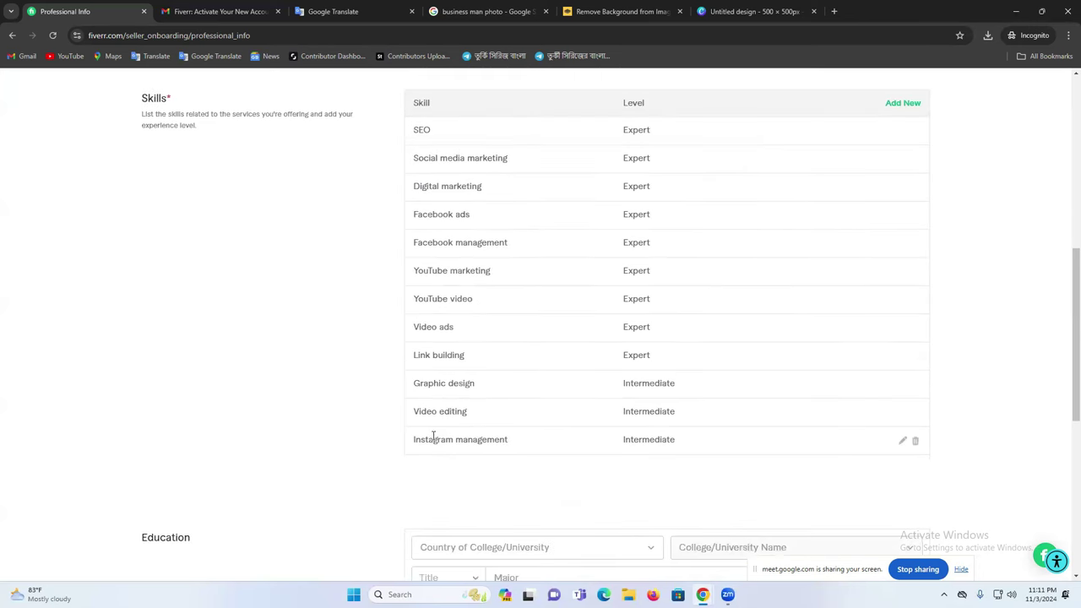
pyautogui.scroll(3, 607, 382)
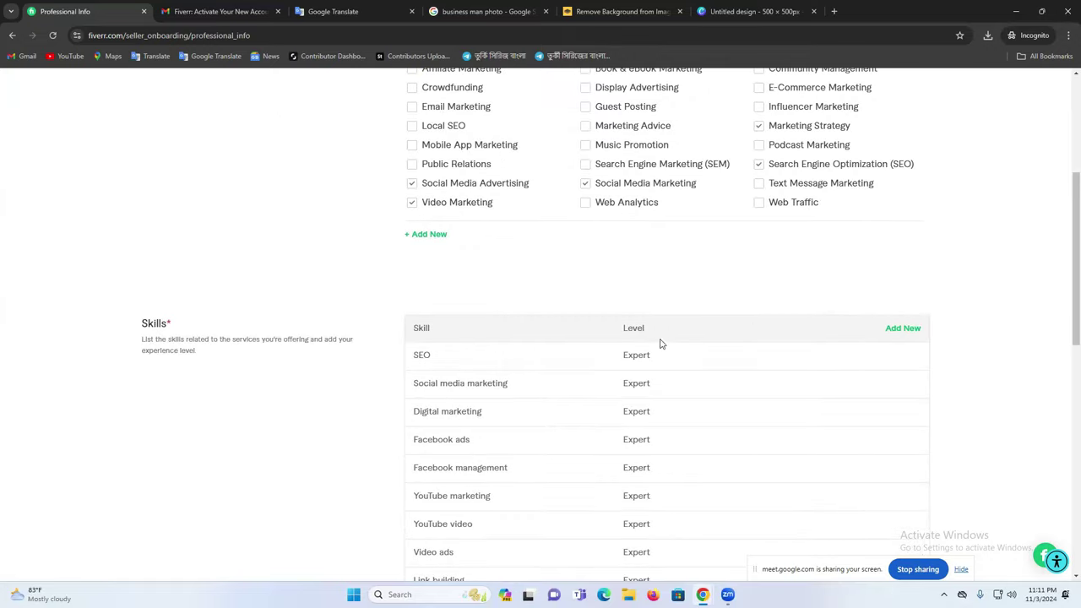
pyautogui.scroll(-2, 661, 343)
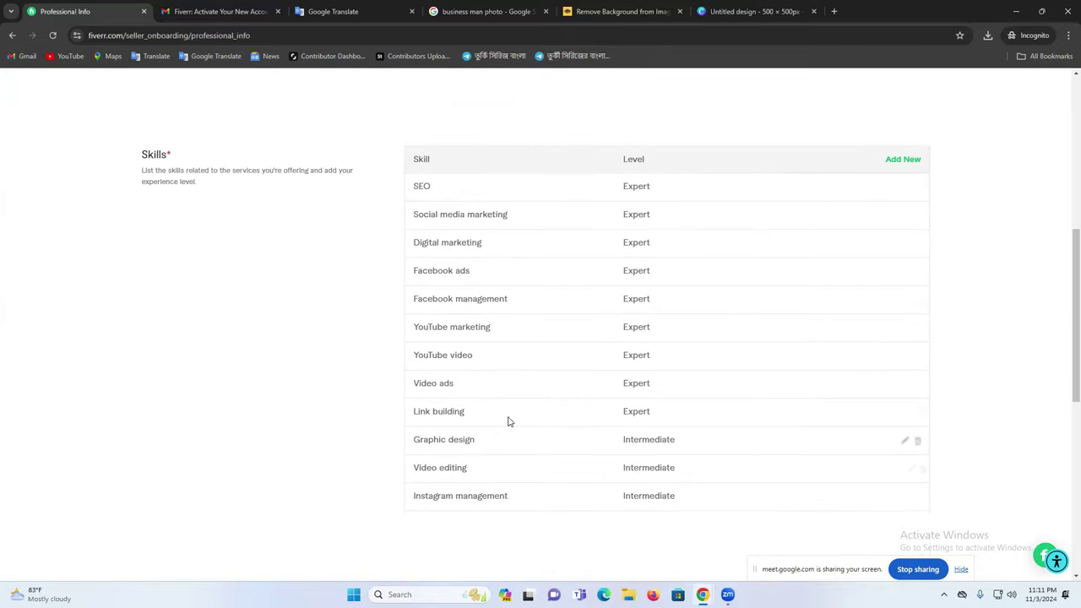
# - Set the college country to Bangladesh in the Education form
pyautogui.scroll(-3, 574, 359)
pyautogui.scroll(-1, 587, 350)
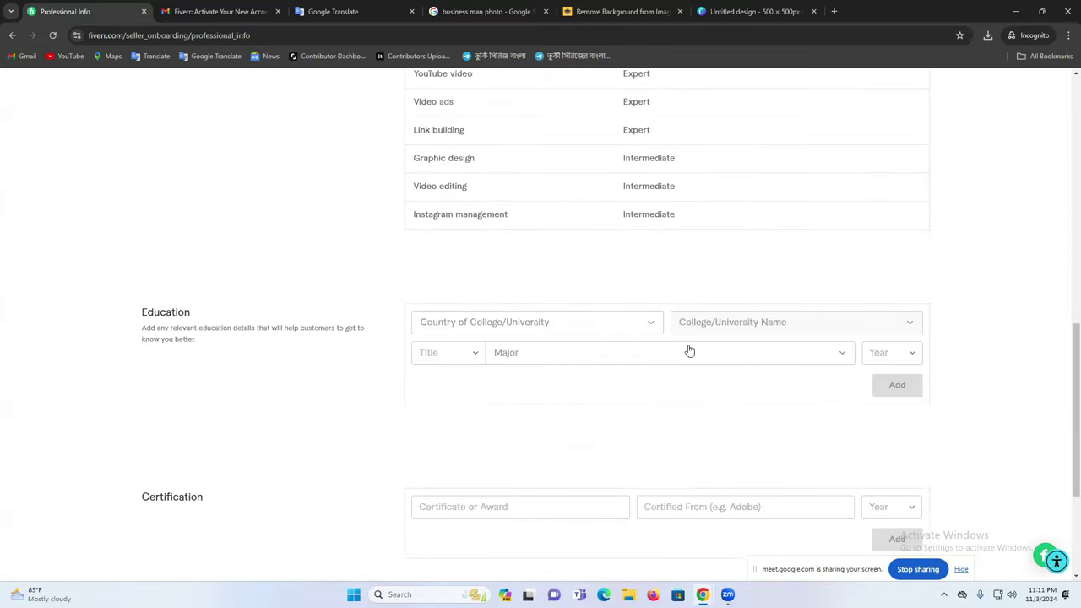
pyautogui.click(492, 323)
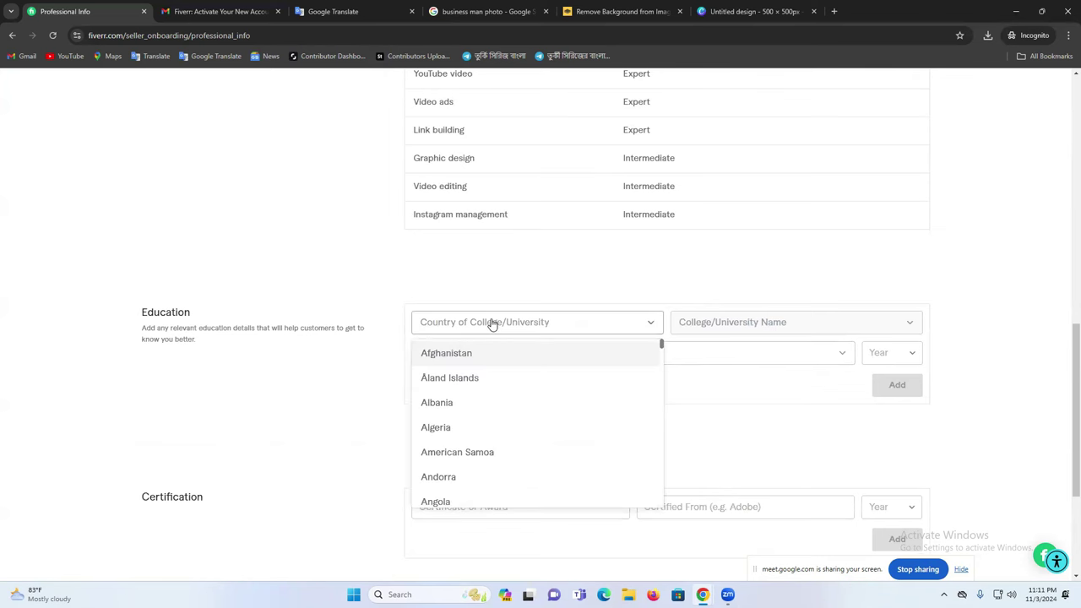
pyautogui.scroll(-4, 492, 352)
pyautogui.scroll(-4, 500, 374)
pyautogui.scroll(-4, 501, 372)
pyautogui.scroll(-9, 501, 373)
pyautogui.click(361, 327)
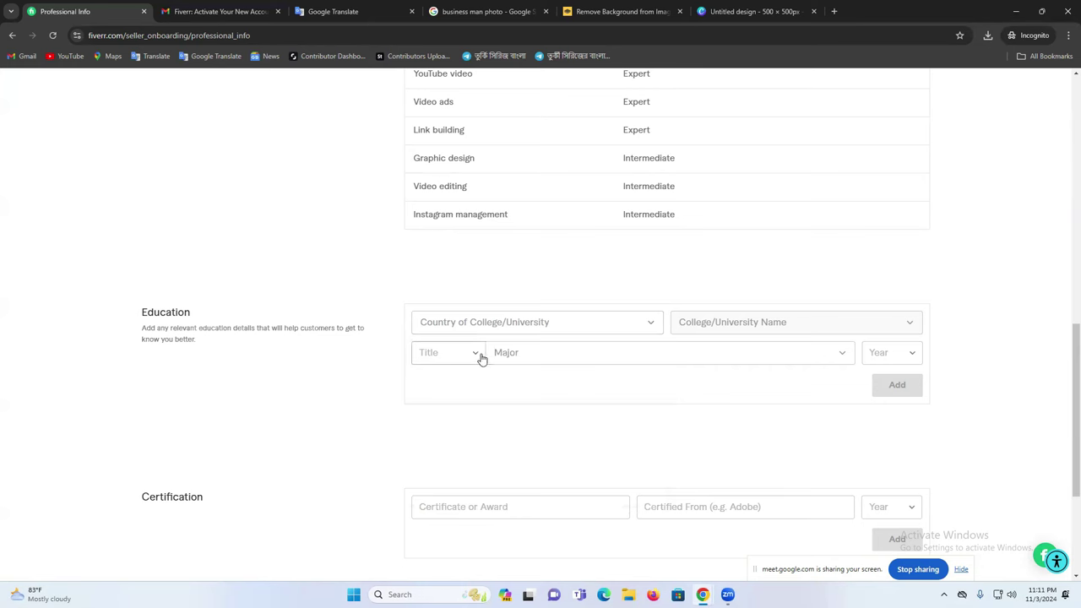
pyautogui.click(556, 328)
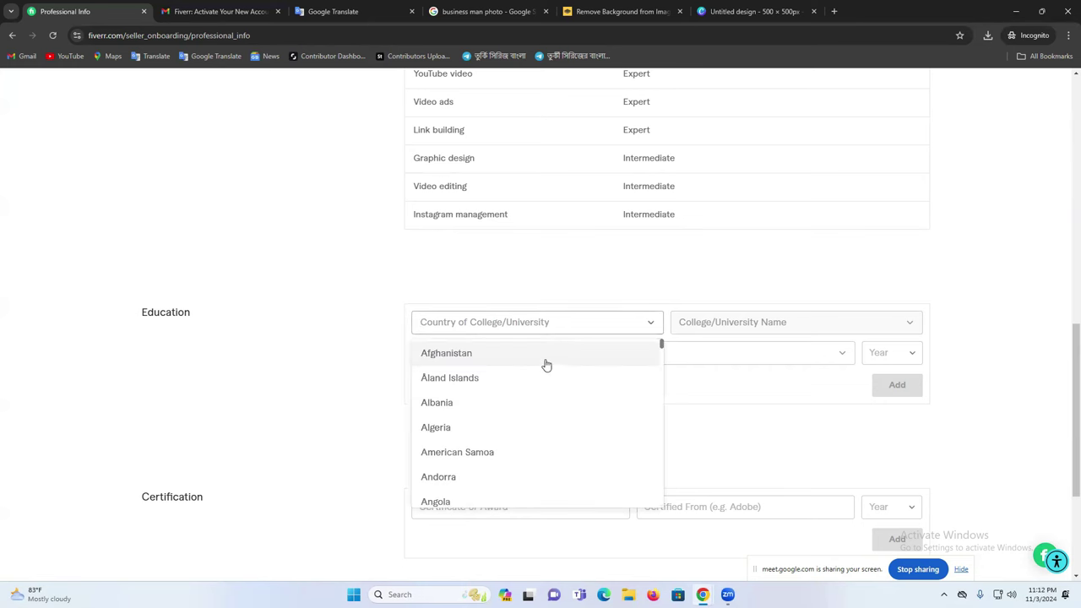
pyautogui.scroll(-5, 546, 365)
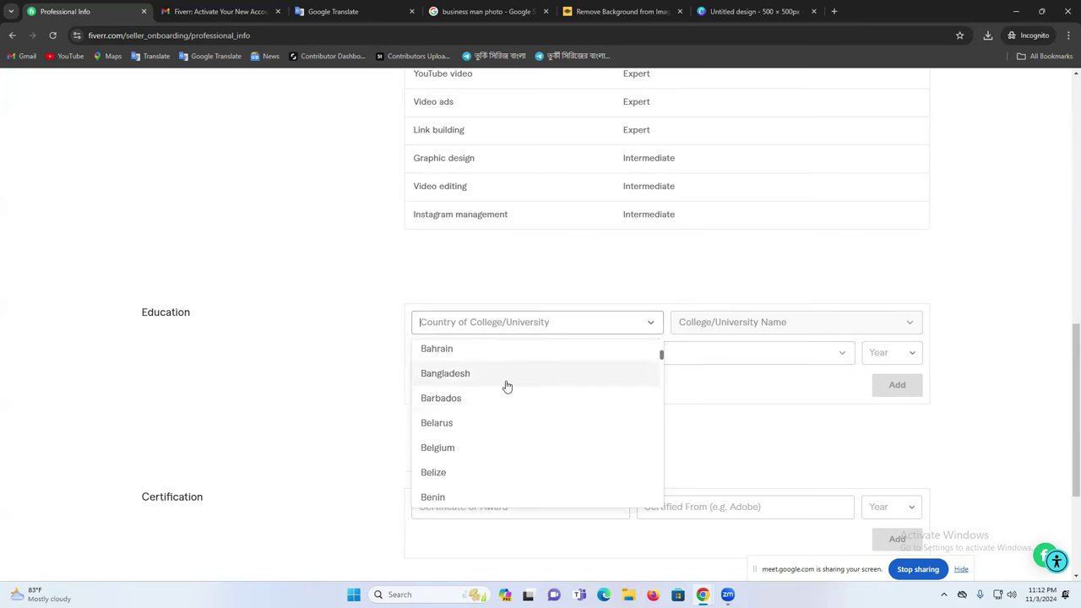
pyautogui.click(507, 376)
# - Choose Dhaka University as the college and M.Sc. as the degree title
pyautogui.click(725, 322)
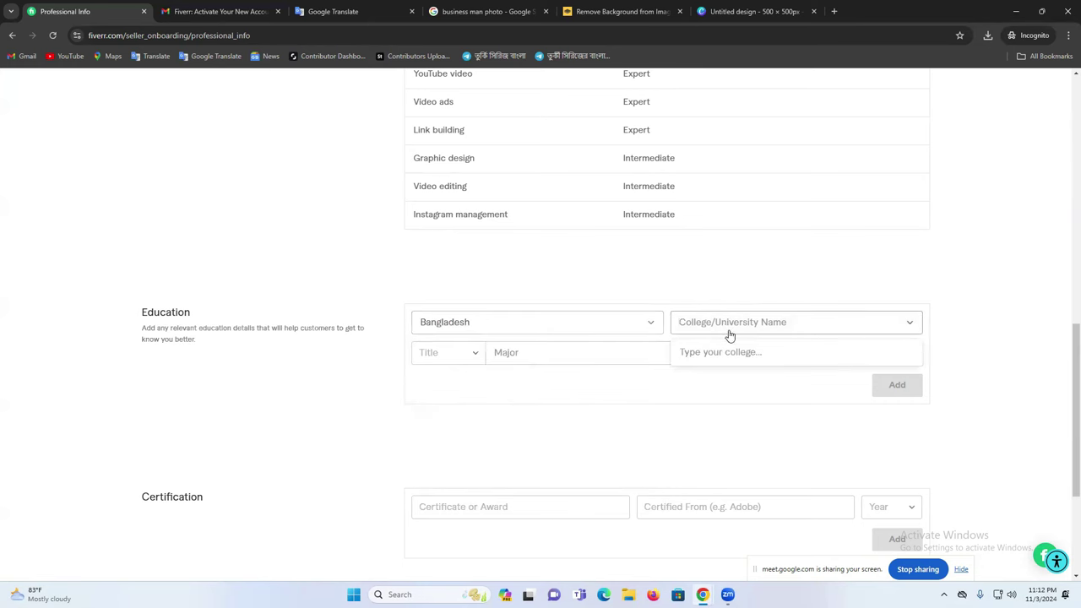
pyautogui.click(459, 358)
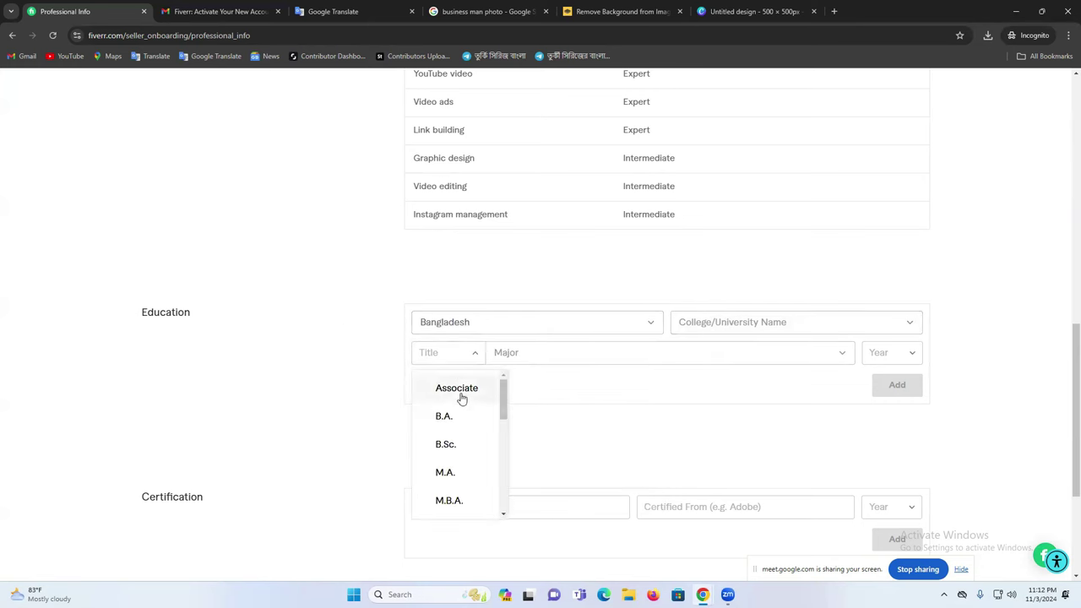
pyautogui.click(462, 397)
pyautogui.click(530, 359)
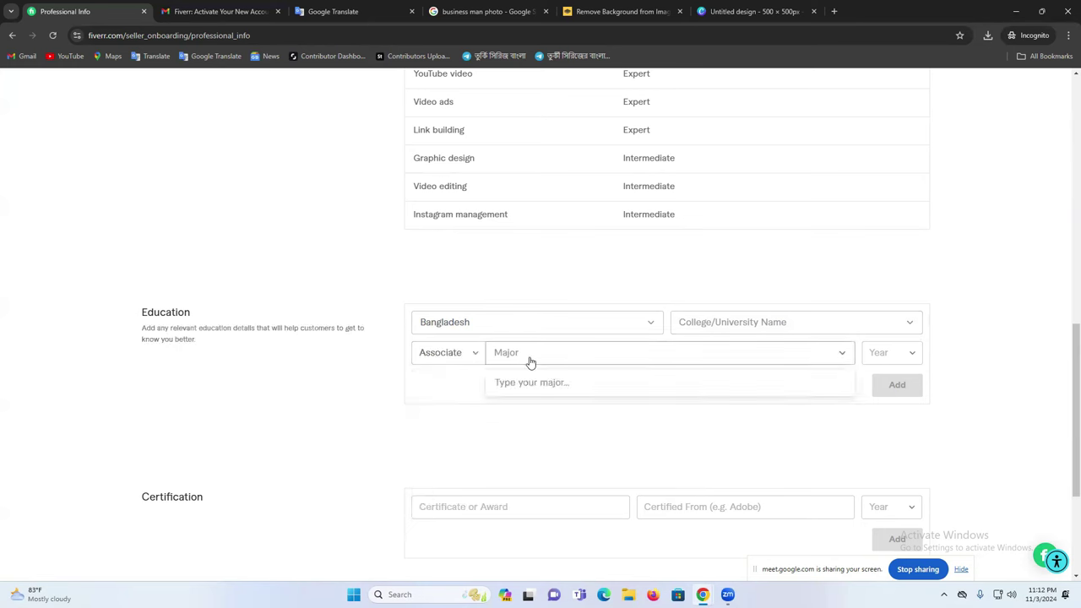
pyautogui.click(728, 323)
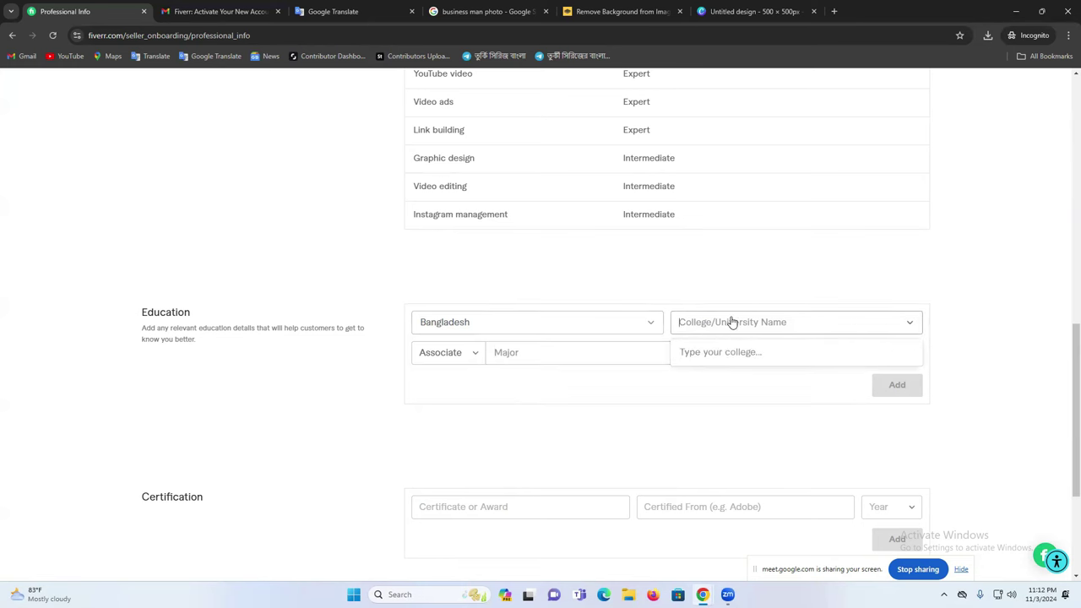
pyautogui.write('dhaka')
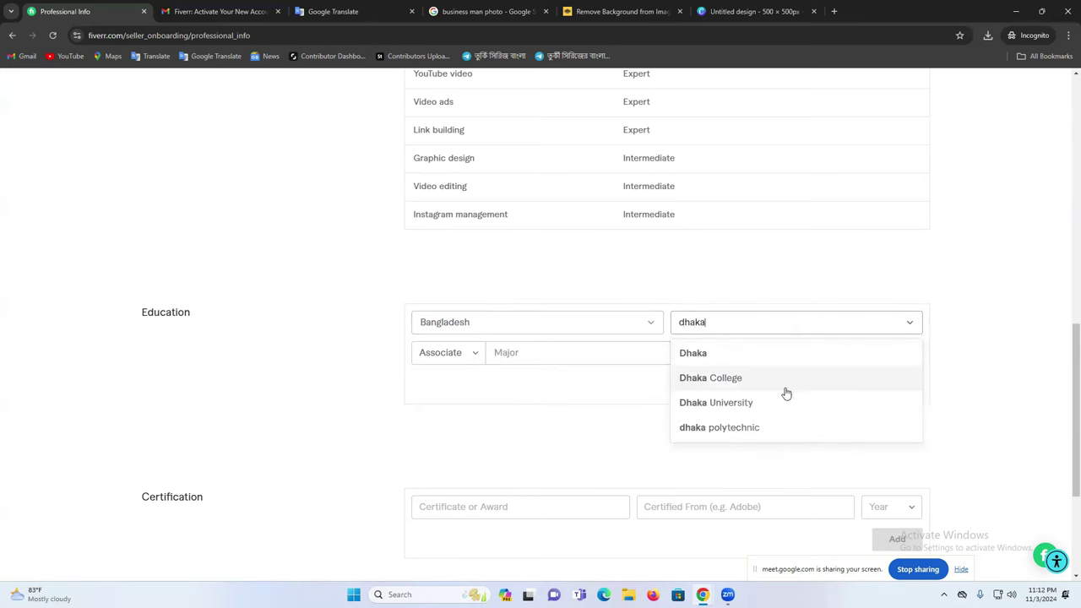
pyautogui.click(775, 406)
pyautogui.click(574, 363)
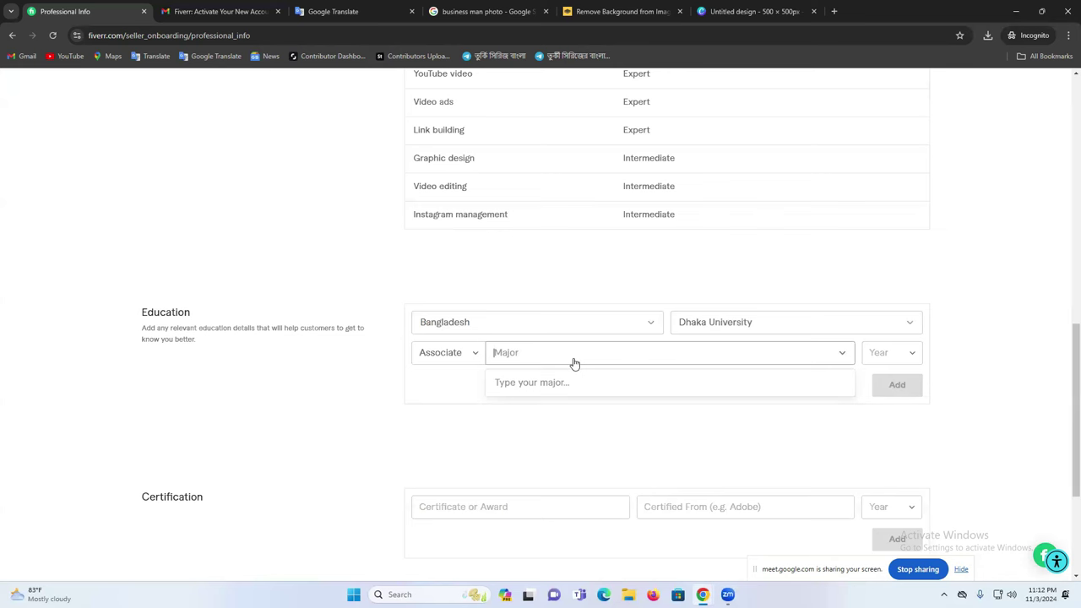
pyautogui.click(468, 355)
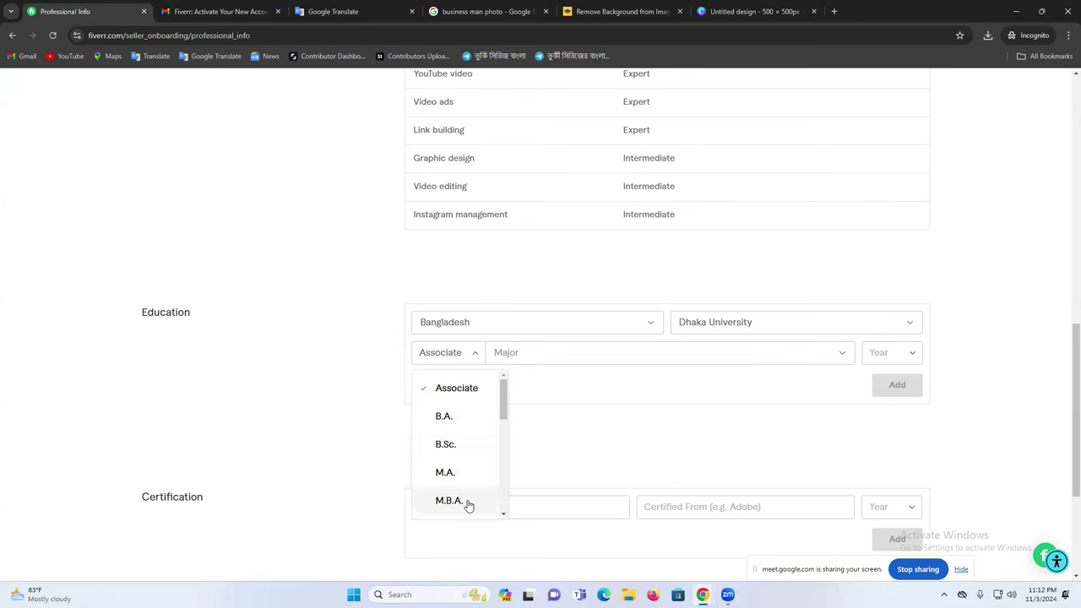
pyautogui.scroll(-1, 482, 474)
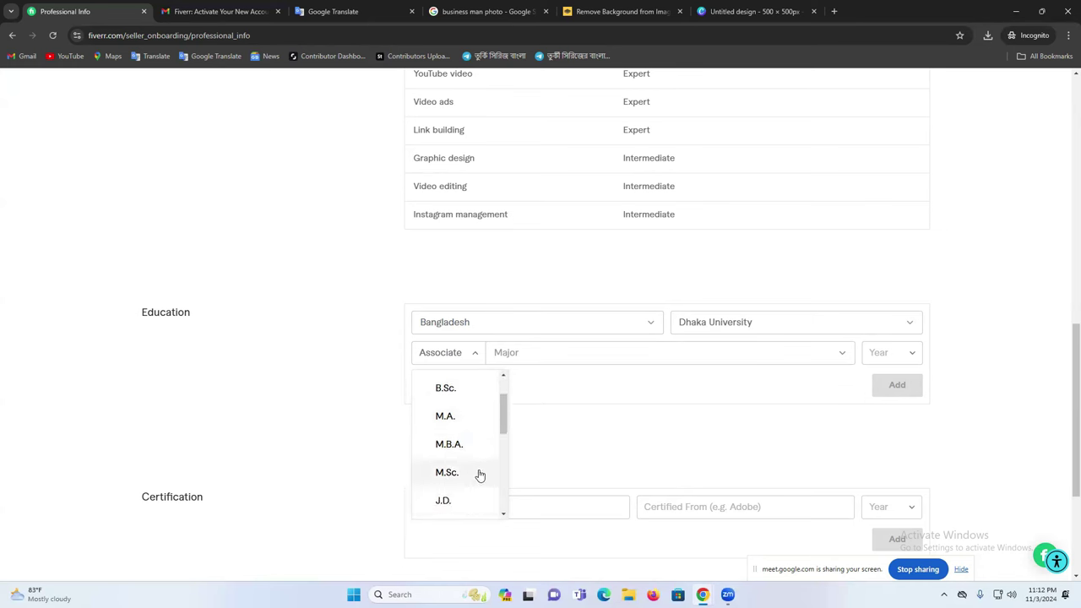
pyautogui.click(480, 474)
pyautogui.click(542, 359)
# - Enter the major 'compter science', set graduation year 2029, and add the entry
pyautogui.write('com')
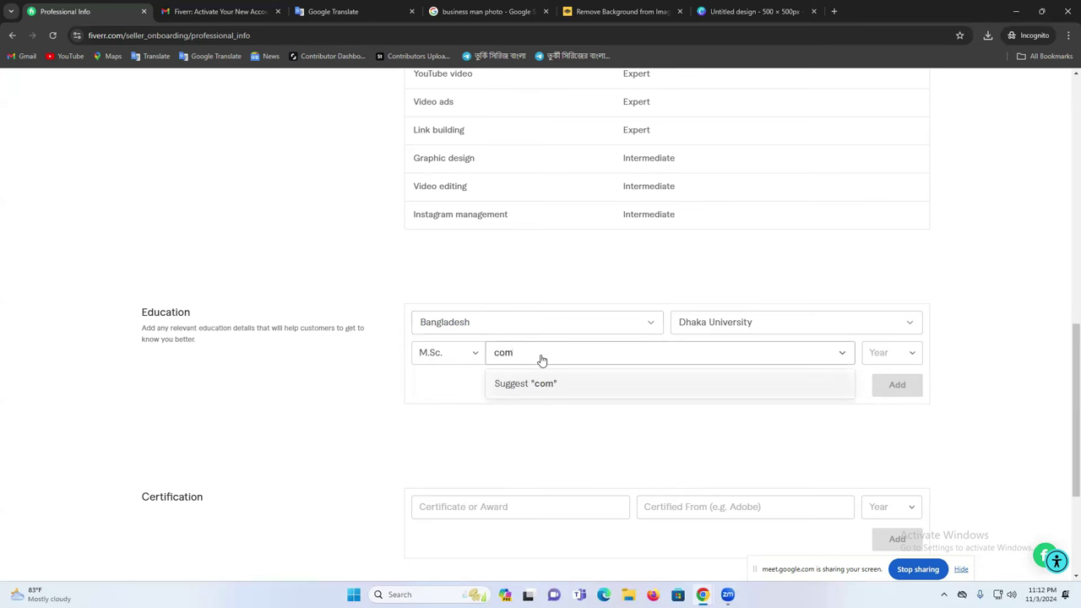
pyautogui.write('p')
pyautogui.write('uter')
pyautogui.write(' sl')
pyautogui.press('BackSpace')
pyautogui.write('cinc')
pyautogui.press('BackSpace')
pyautogui.press('BackSpace')
pyautogui.press('BackSpace')
pyautogui.press('BackSpace')
pyautogui.press('BackSpace')
pyautogui.press('BackSpace')
pyautogui.press('BackSpace')
pyautogui.press('BackSpace')
pyautogui.press('BackSpace')
pyautogui.press('BackSpace')
pyautogui.press('BackSpace')
pyautogui.press('BackSpace')
pyautogui.write('mpter')
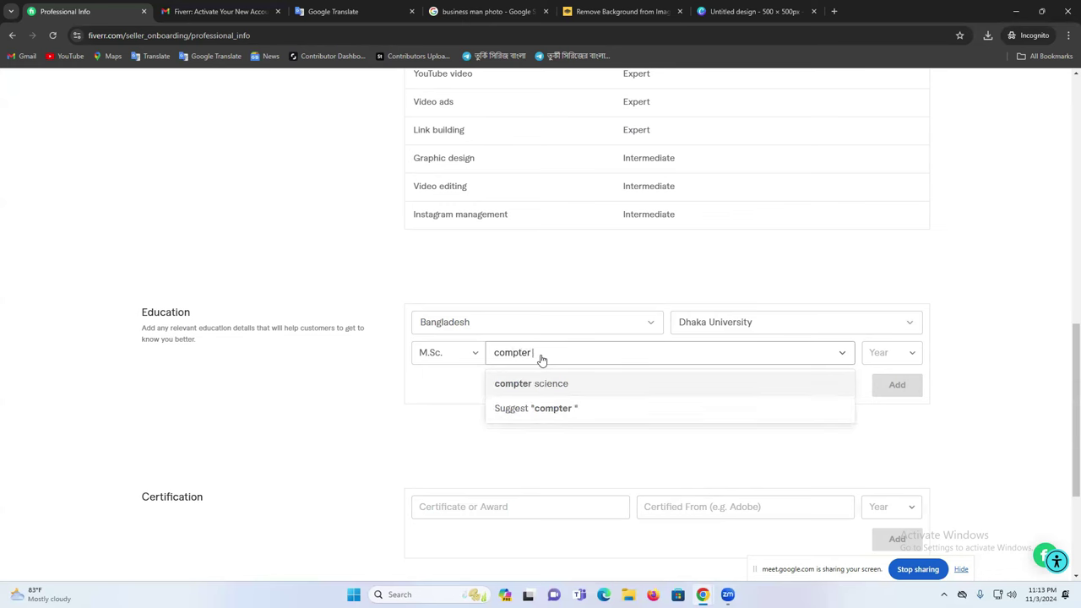
pyautogui.write(' sc')
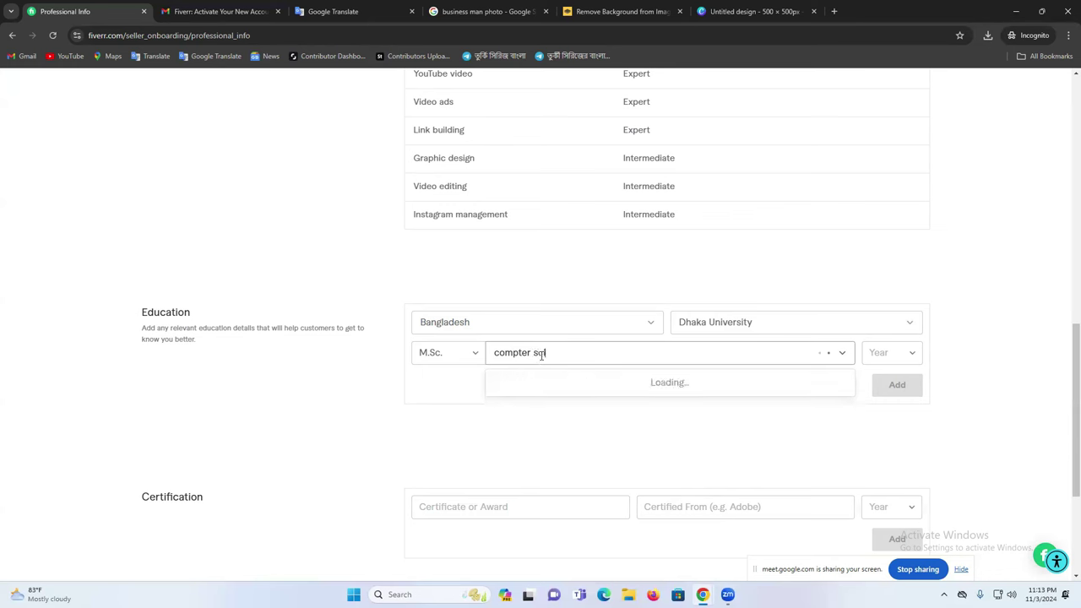
pyautogui.write('i')
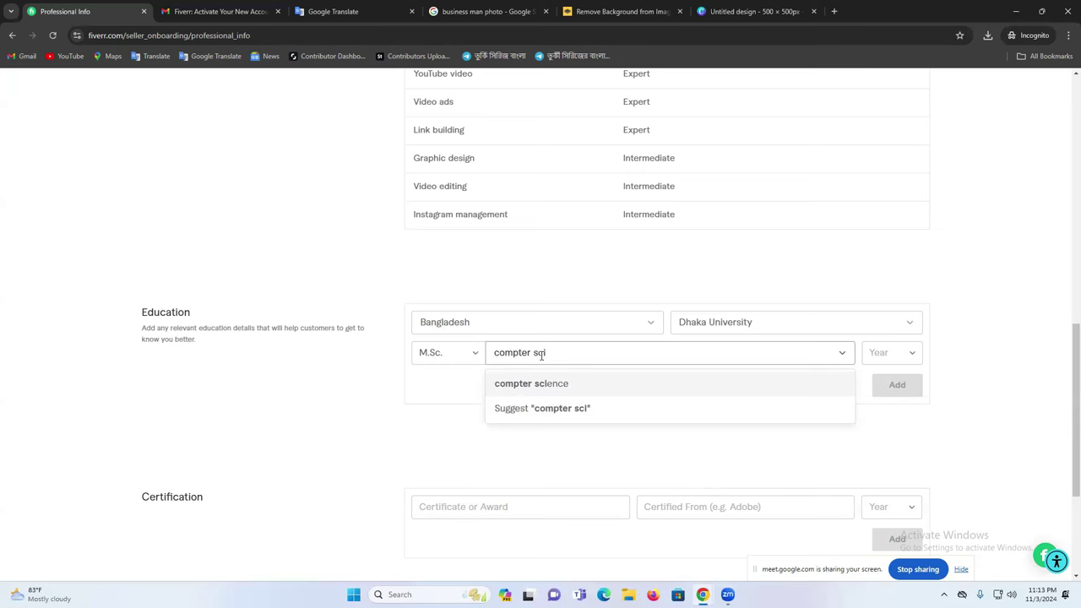
pyautogui.write('ence')
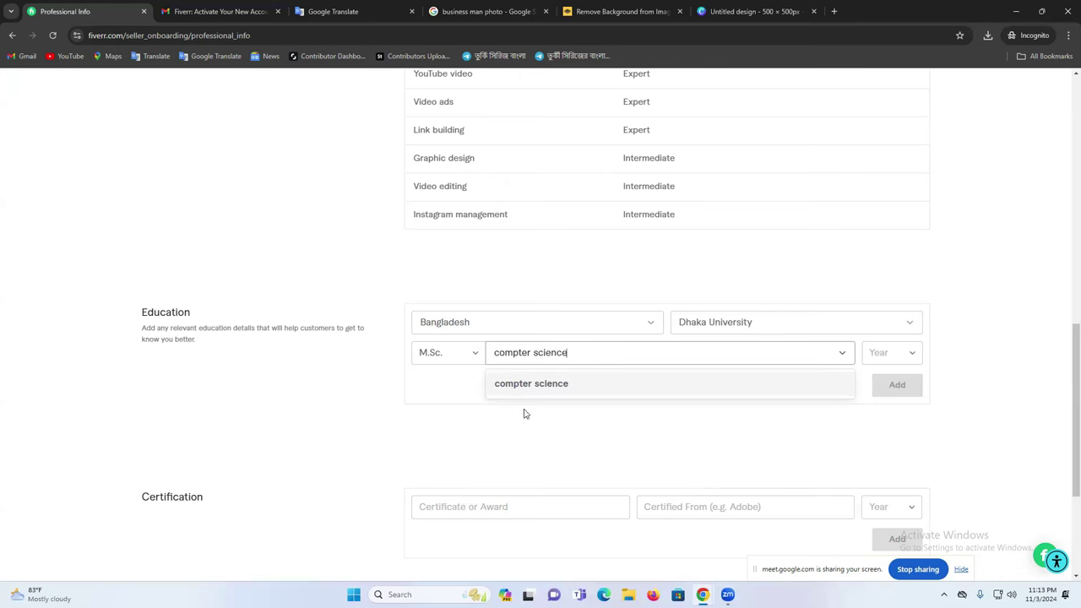
pyautogui.click(541, 384)
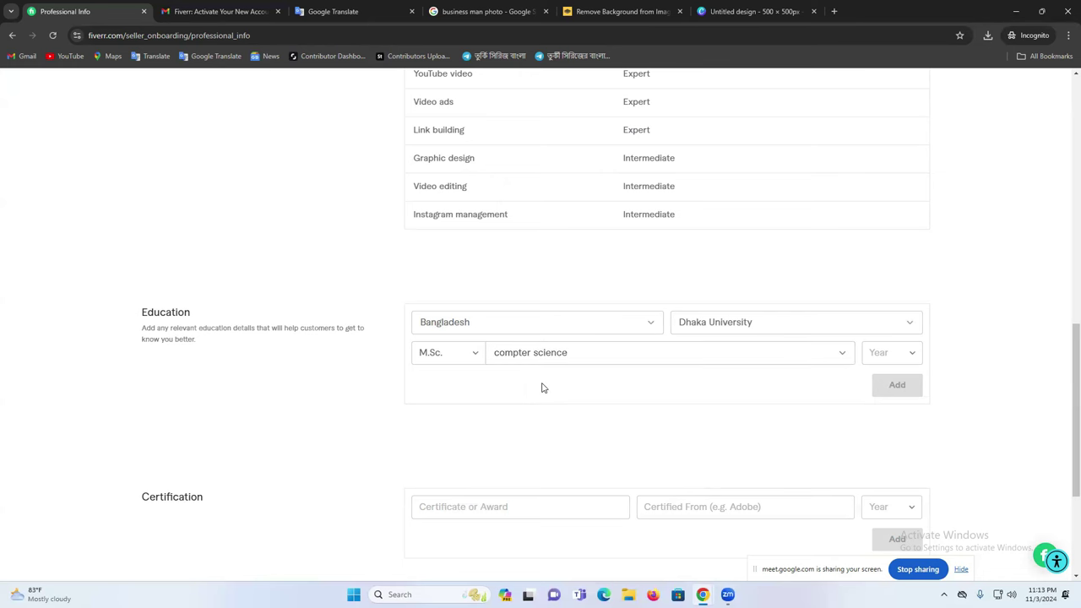
pyautogui.click(893, 355)
pyautogui.click(901, 394)
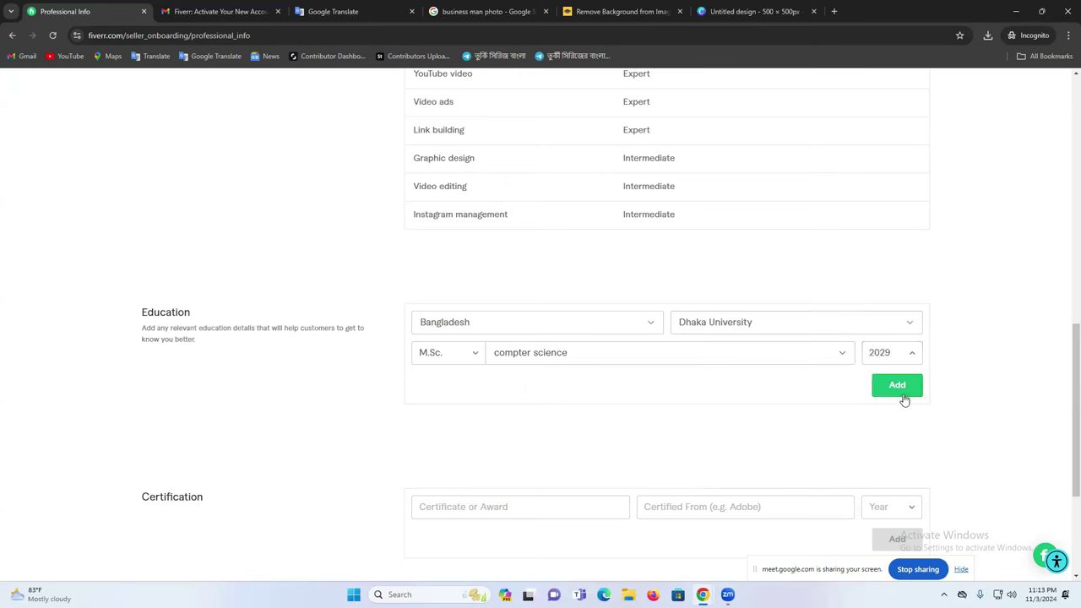
pyautogui.click(897, 388)
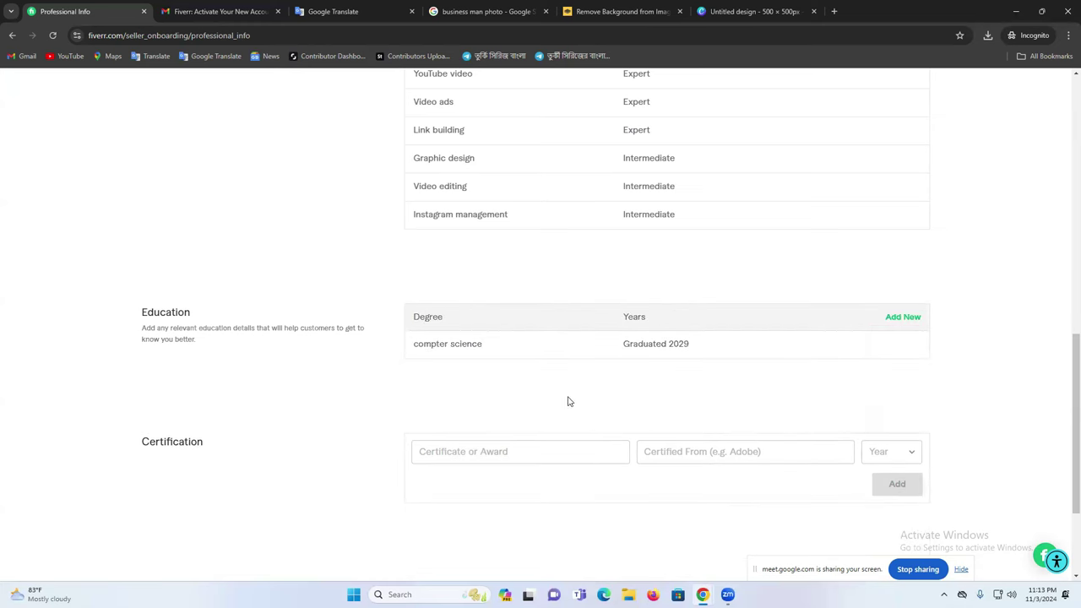
# - Continue past Certification and Personal Website to Account Security and begin phone verification
pyautogui.scroll(-1, 591, 448)
pyautogui.scroll(-1, 643, 455)
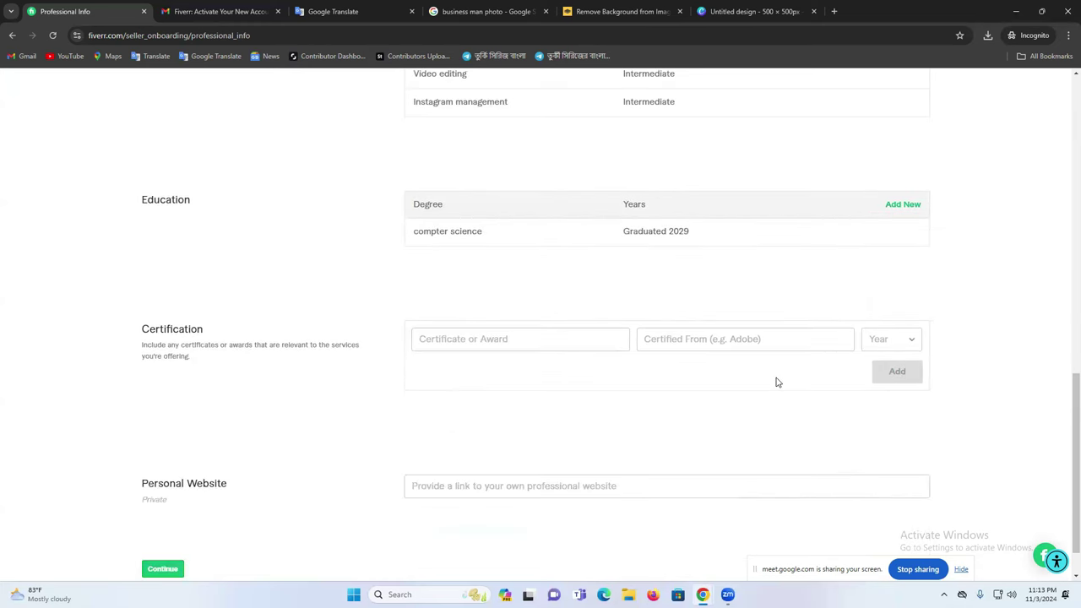
pyautogui.scroll(-1, 406, 456)
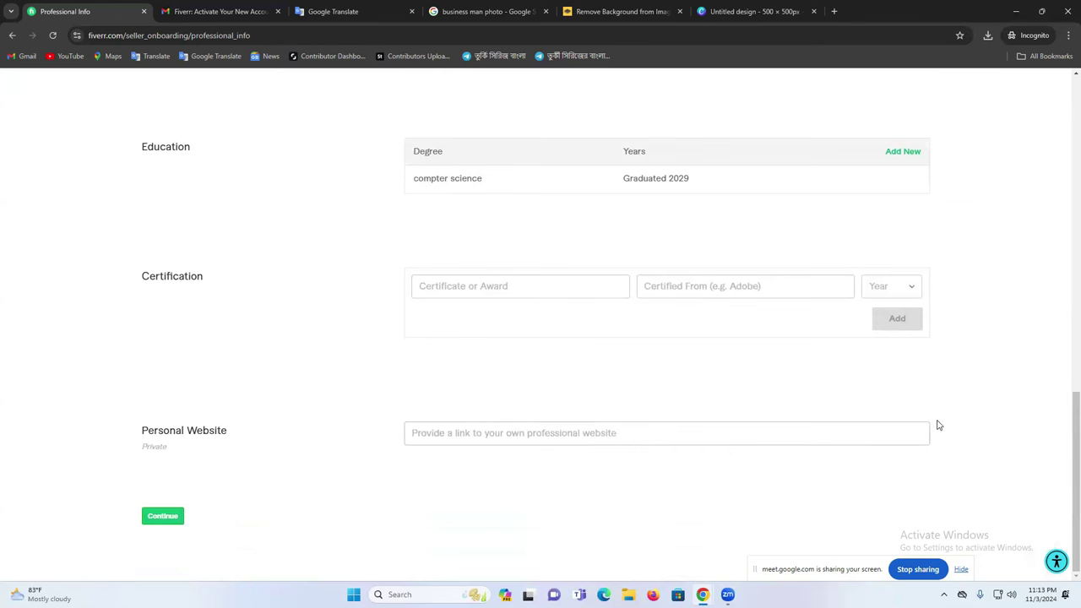
pyautogui.click(159, 518)
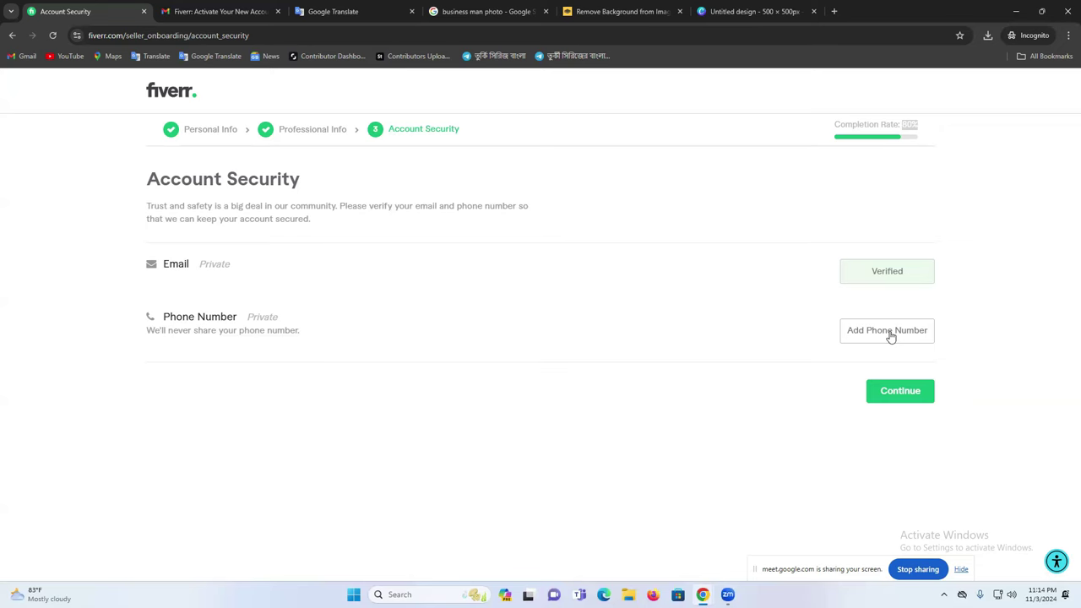
pyautogui.click(889, 333)
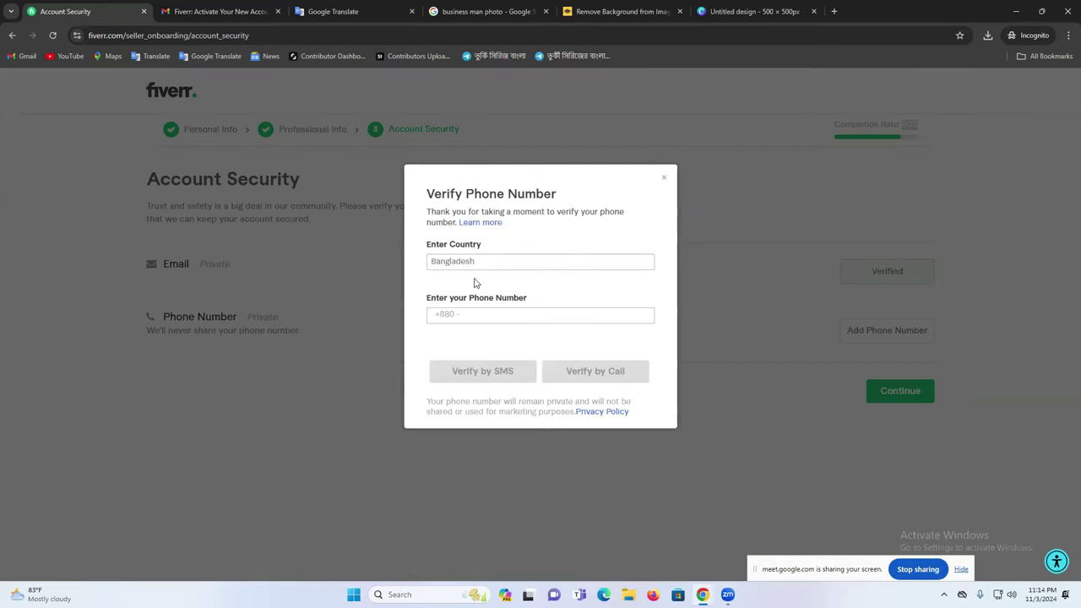
# - Enter the phone number after +880 and request the verification code by SMS
pyautogui.click(488, 313)
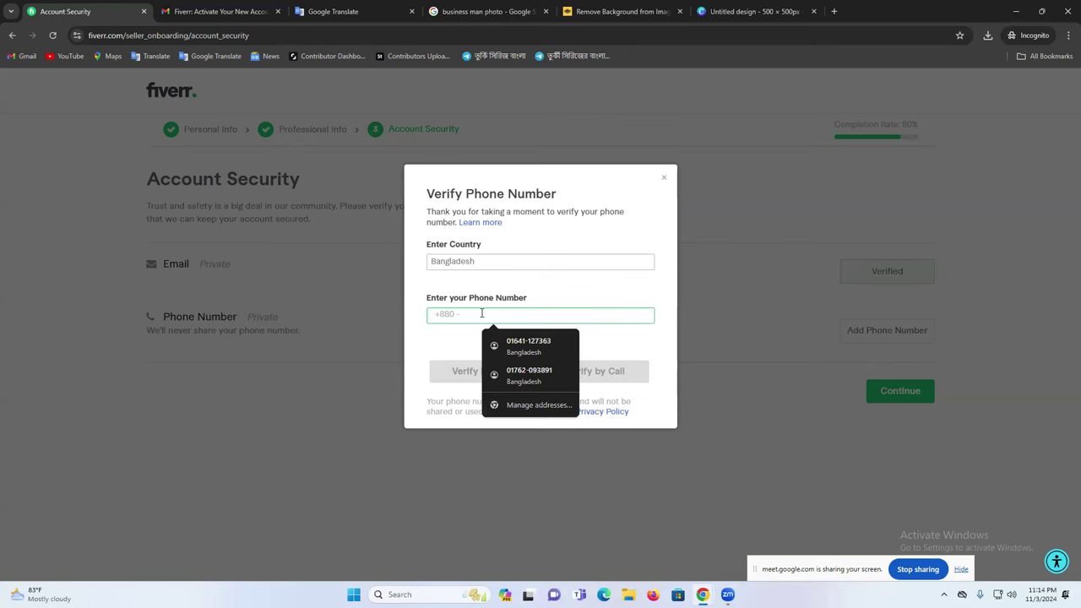
pyautogui.write('0')
pyautogui.press('BackSpace')
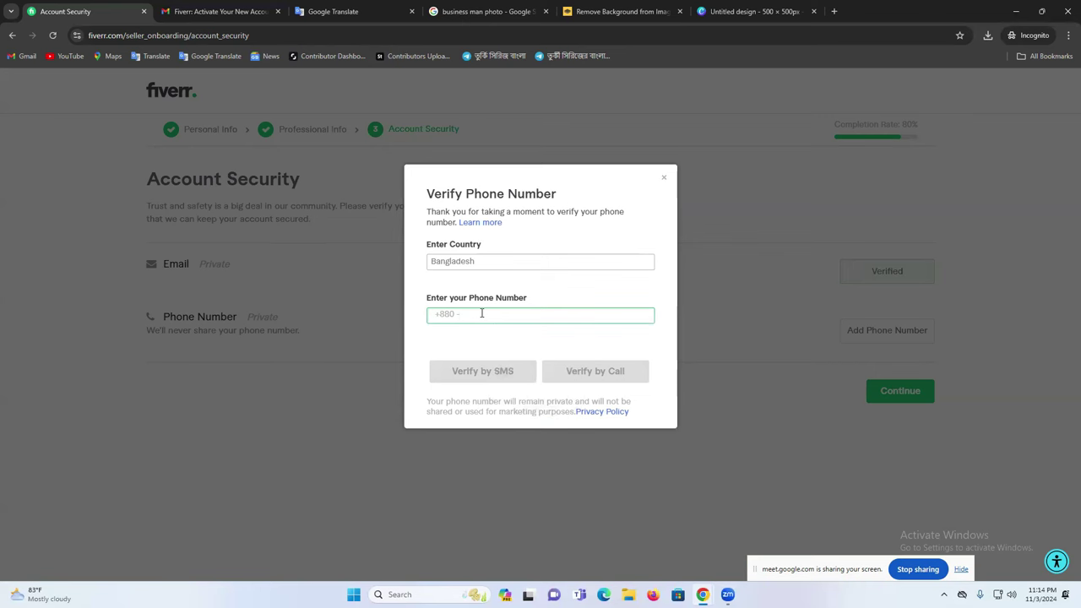
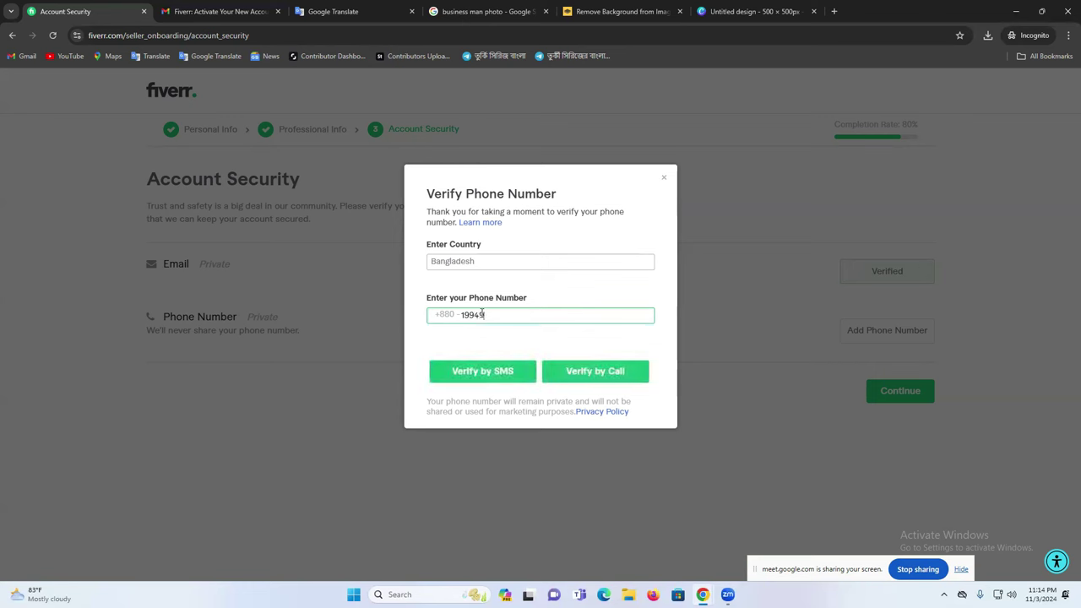
pyautogui.click(512, 371)
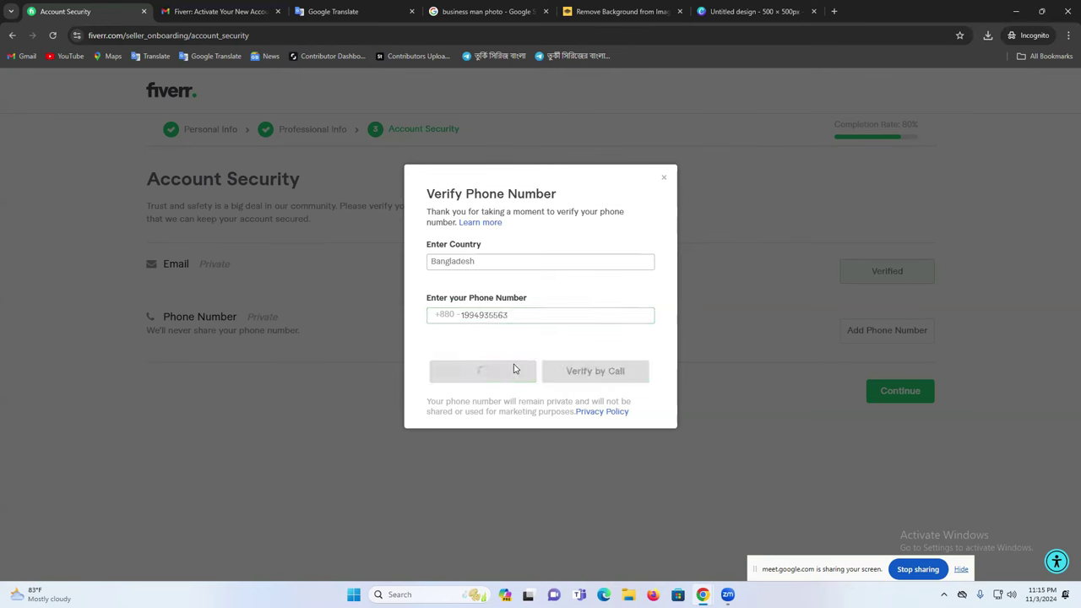
# - Try the verification code boxes, then go back and close the phone verification dialog
pyautogui.click(490, 345)
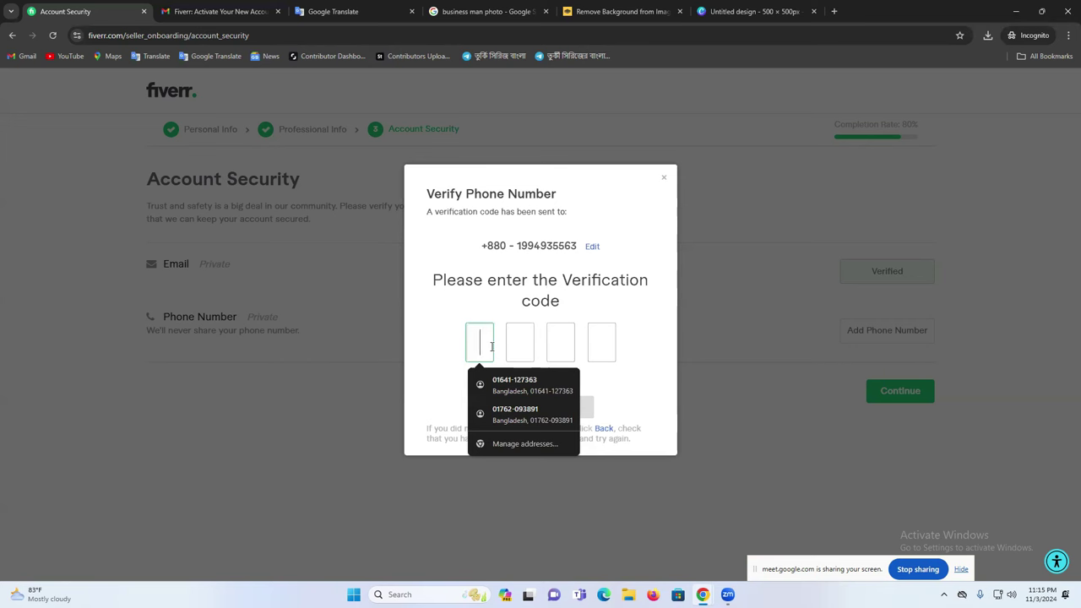
pyautogui.click(457, 323)
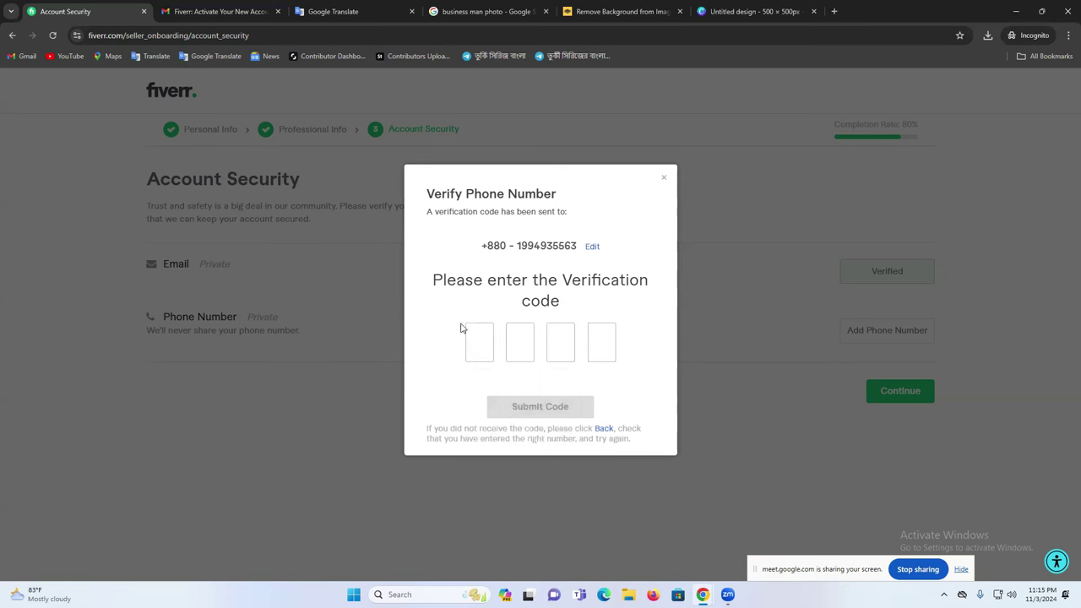
pyautogui.click(477, 342)
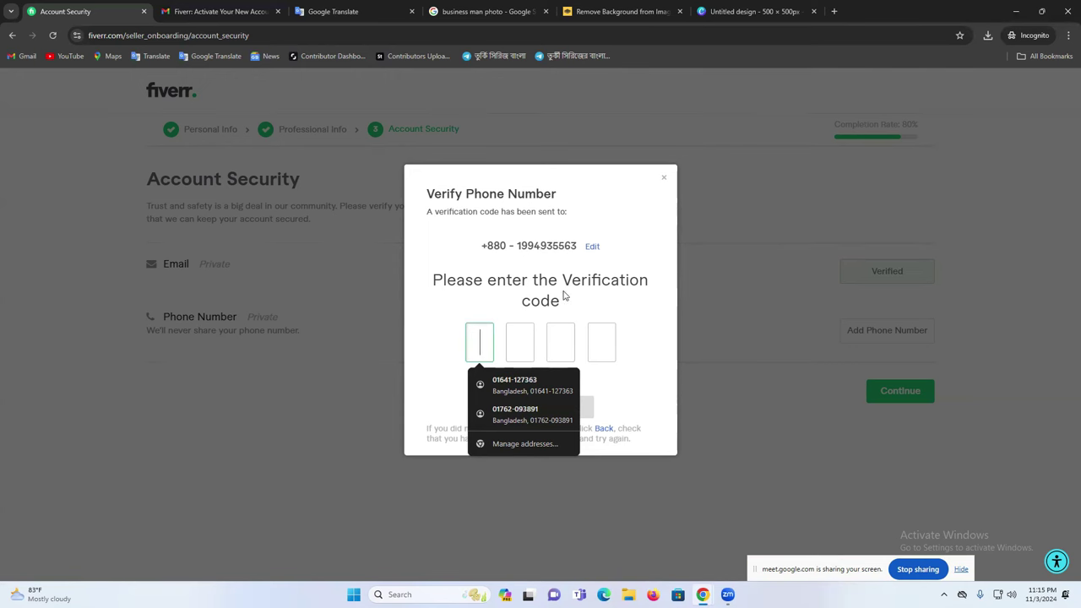
pyautogui.click(598, 347)
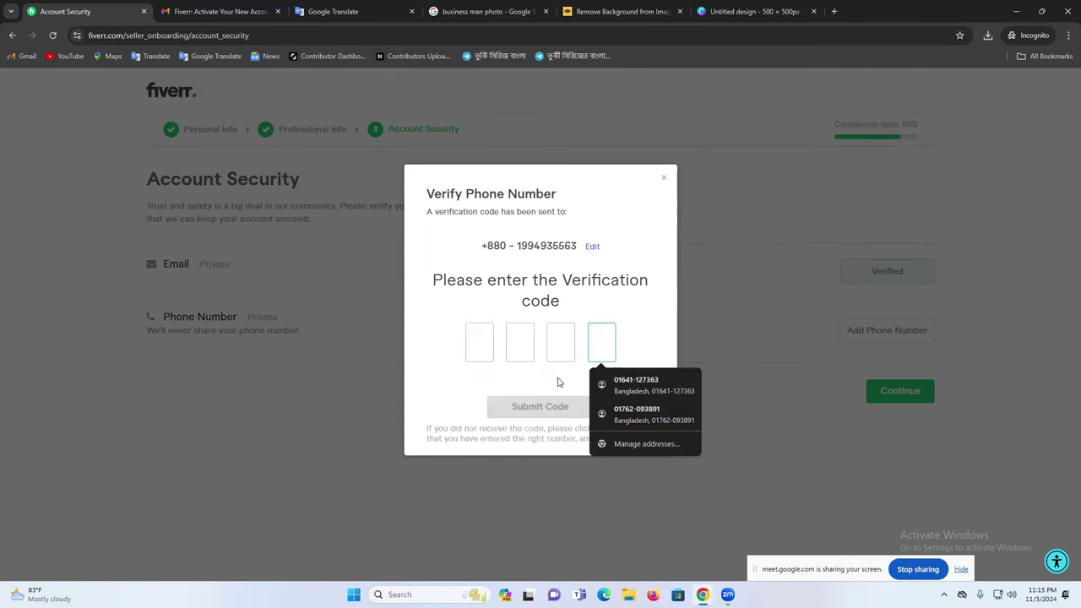
pyautogui.click(460, 397)
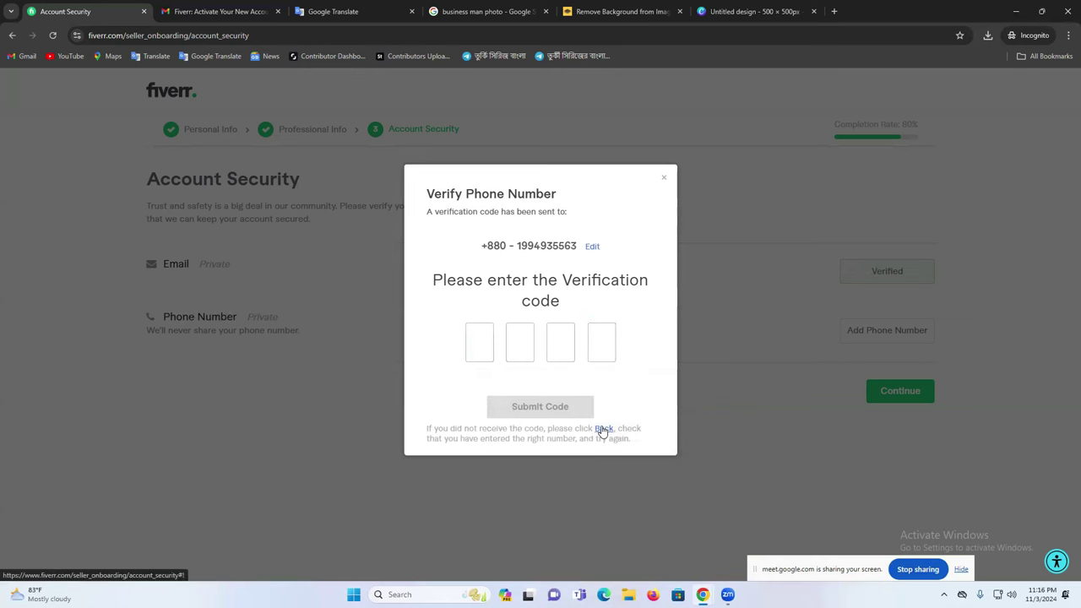
pyautogui.click(603, 431)
pyautogui.click(849, 412)
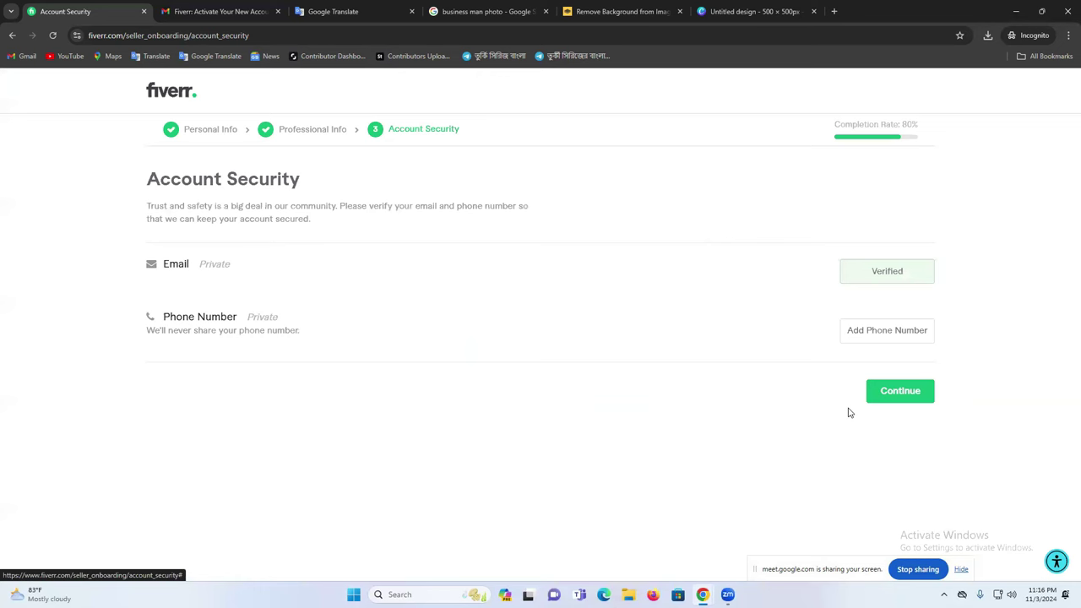
# - Finish the Account Security step and start creating a new gig
pyautogui.click(900, 391)
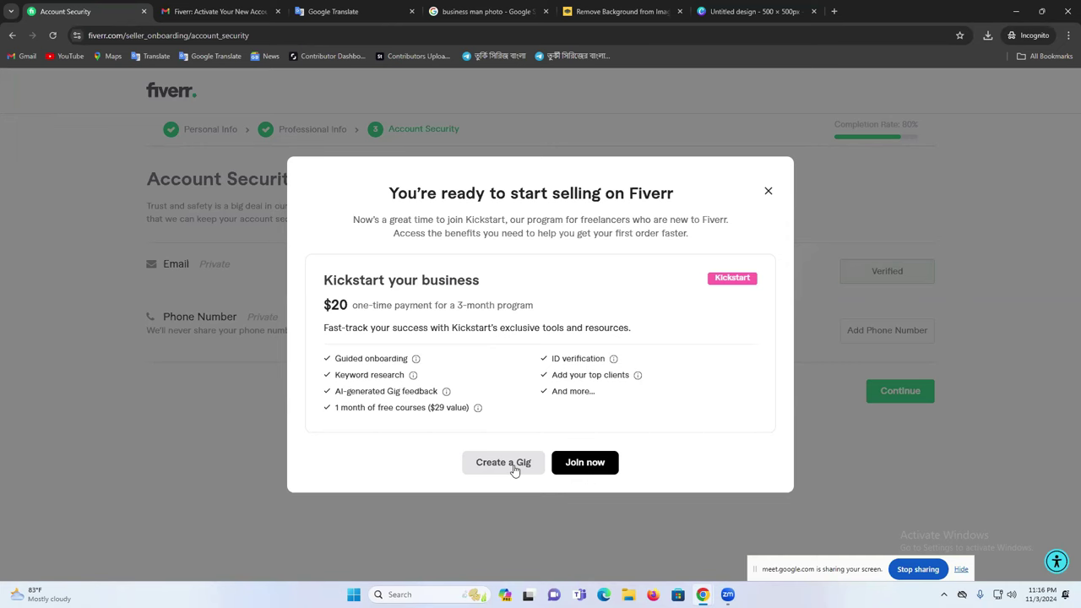
pyautogui.click(504, 462)
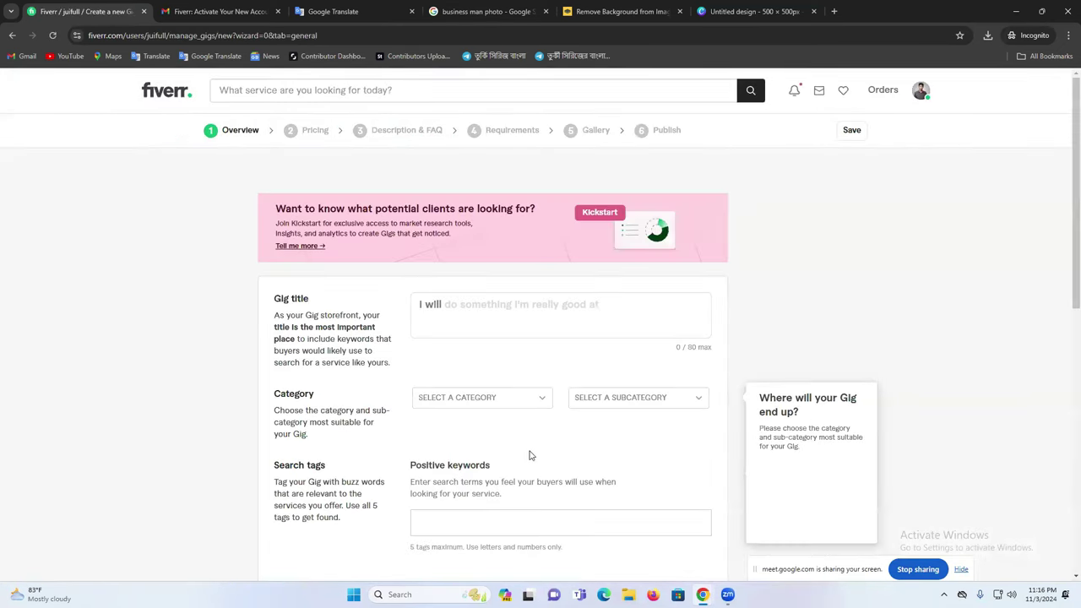
pyautogui.click(558, 335)
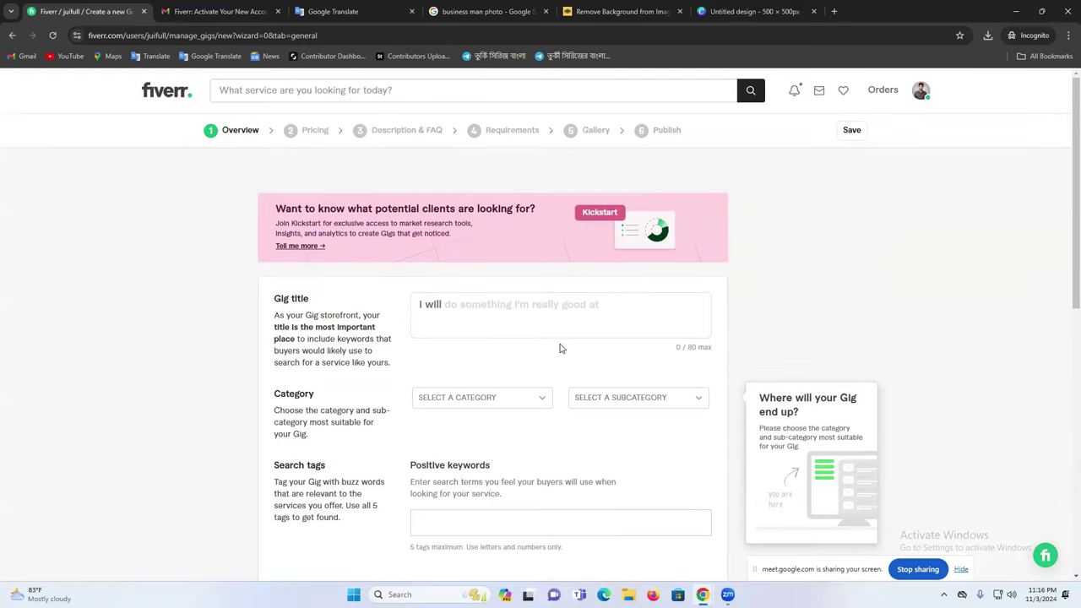
# - Check the notifications, then browse the gig Overview form until the Start Defining Your Gig tip shows
pyautogui.click(794, 90)
pyautogui.click(453, 309)
pyautogui.scroll(-4, 402, 326)
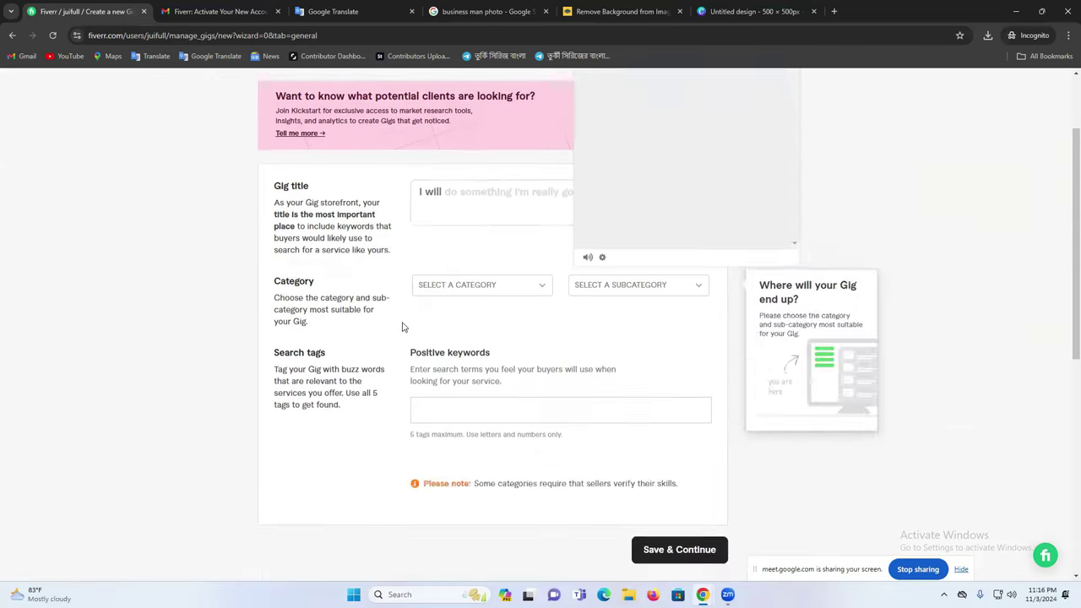
pyautogui.scroll(3, 543, 367)
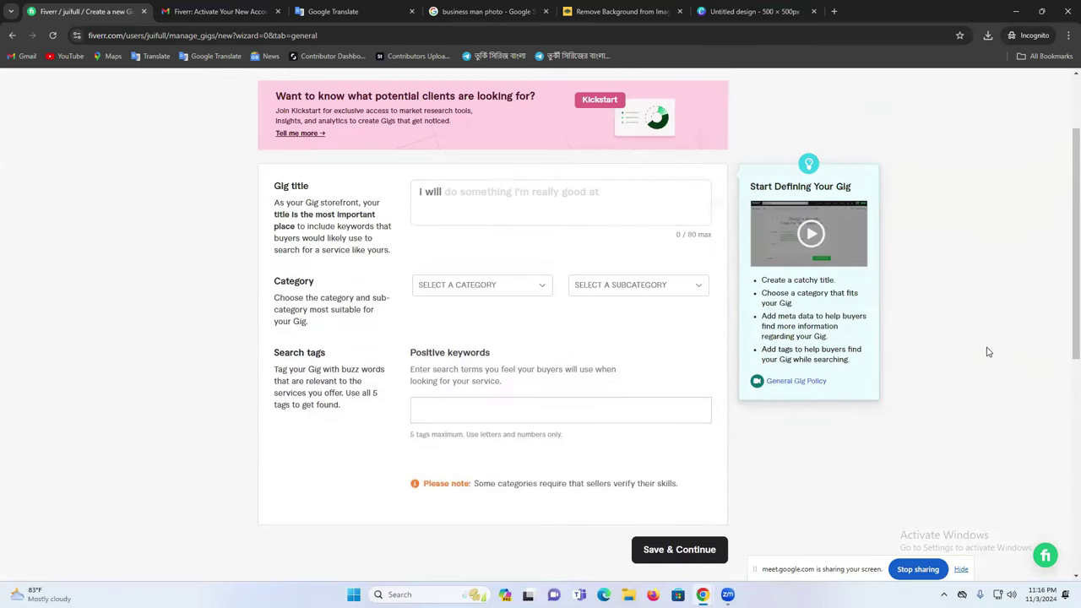
pyautogui.scroll(3, 985, 349)
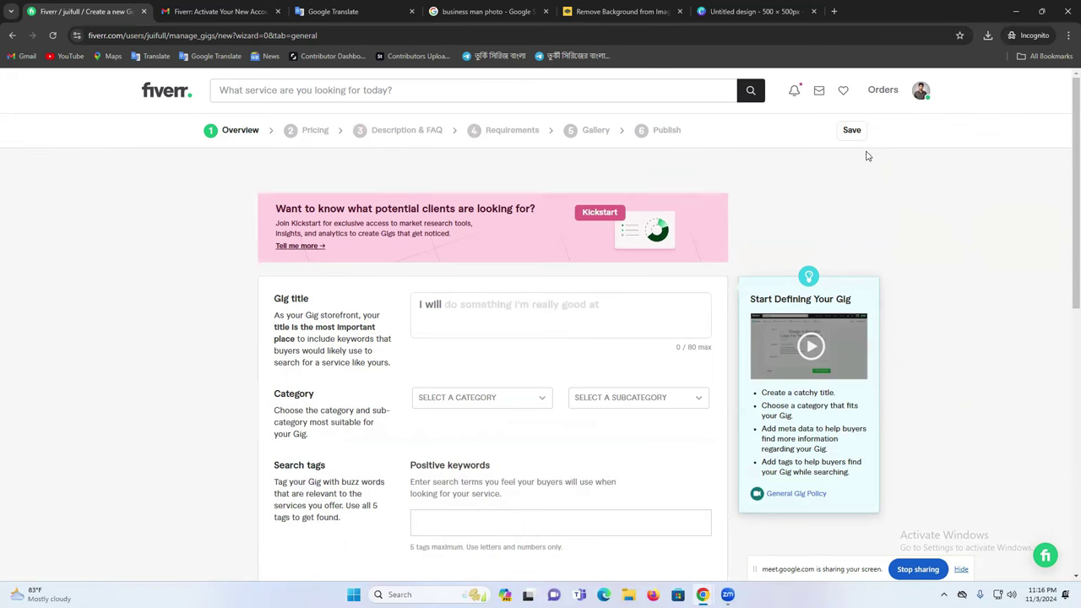
pyautogui.click(446, 325)
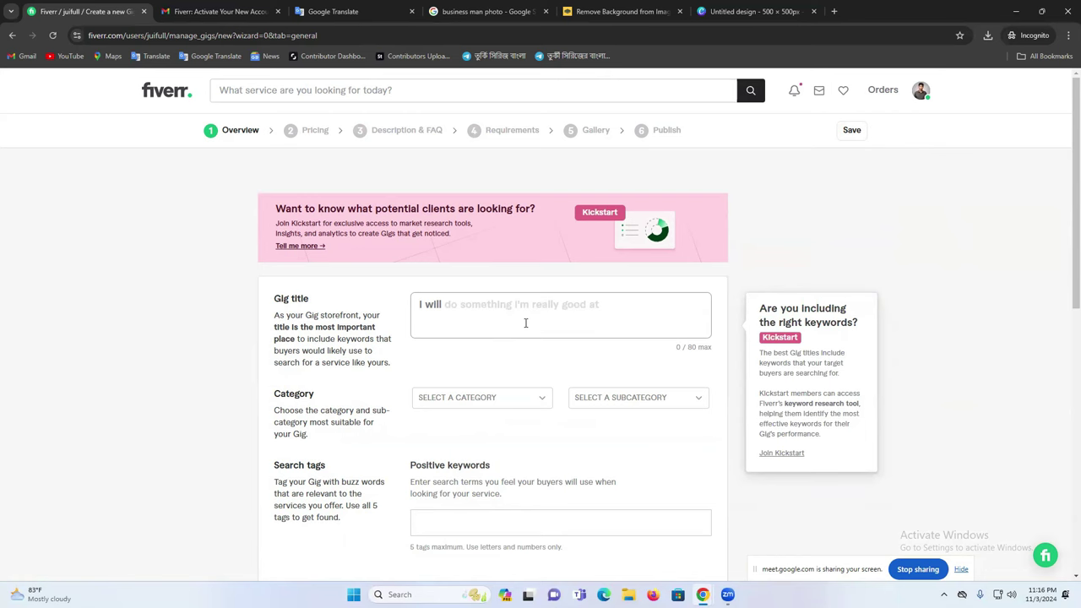
pyautogui.scroll(-1, 525, 325)
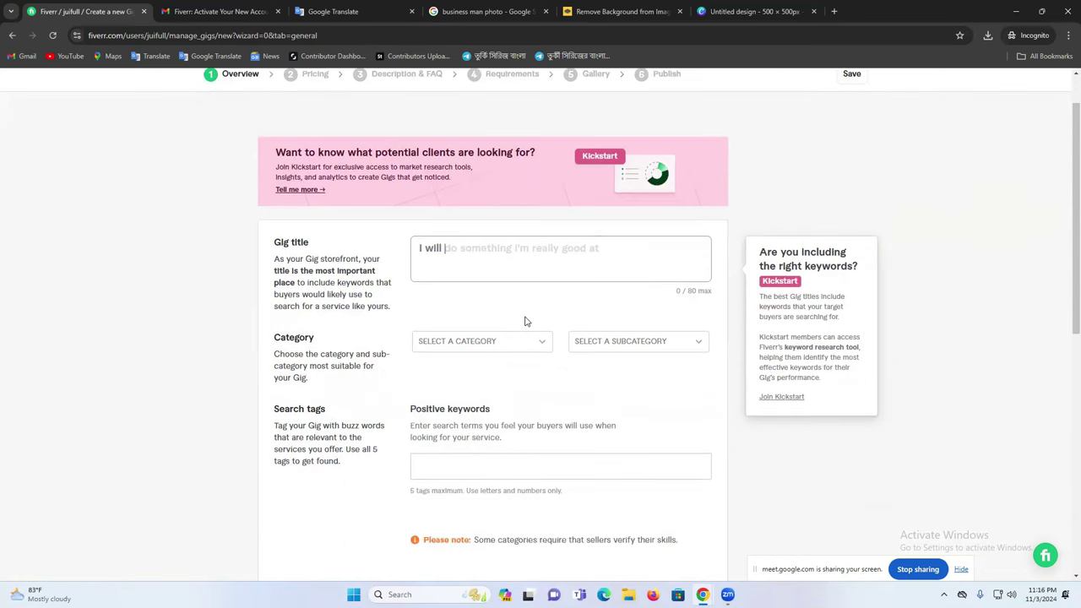
pyautogui.scroll(1, 580, 293)
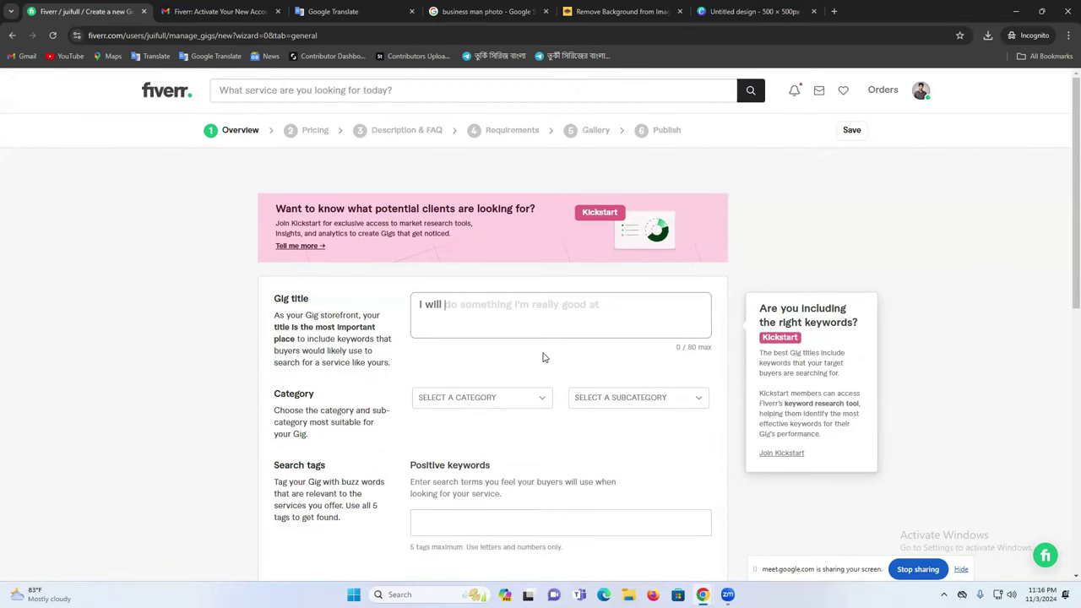
pyautogui.click(891, 194)
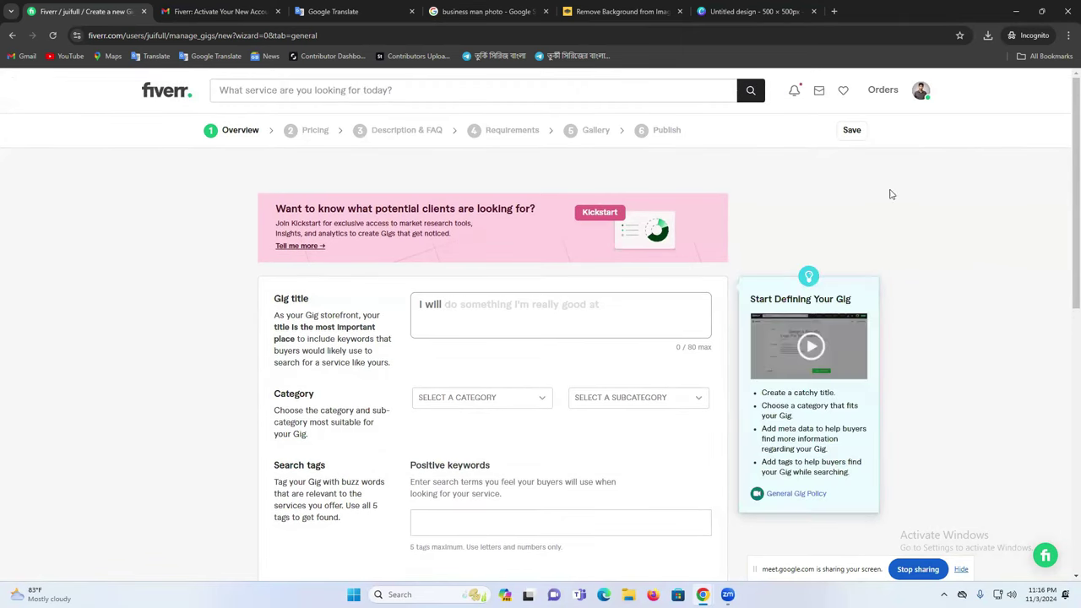
# - Open the profile page from the account menu and look it over
pyautogui.click(918, 97)
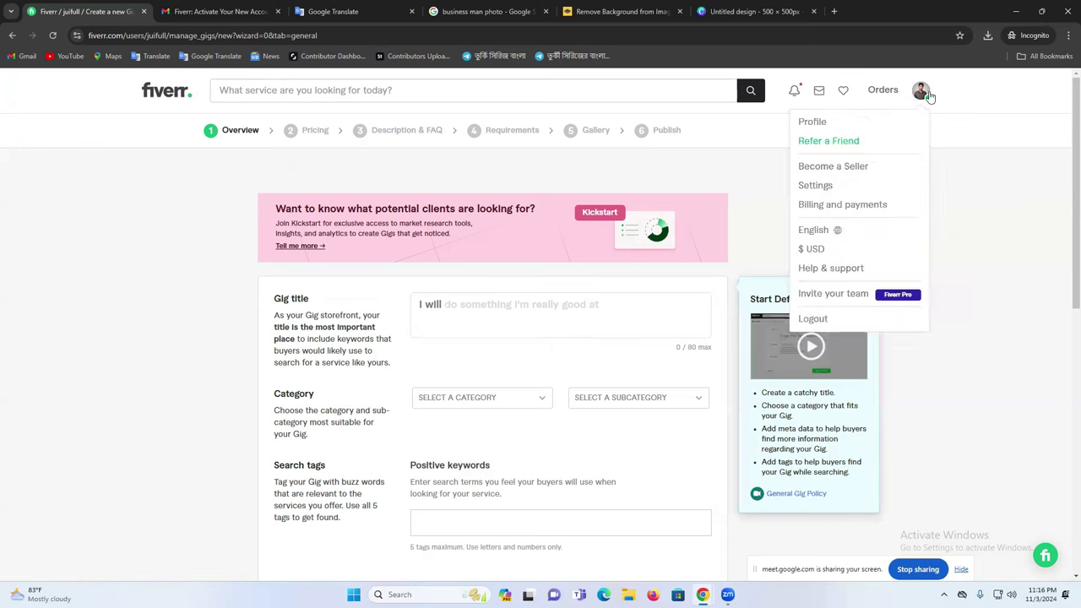
pyautogui.click(810, 125)
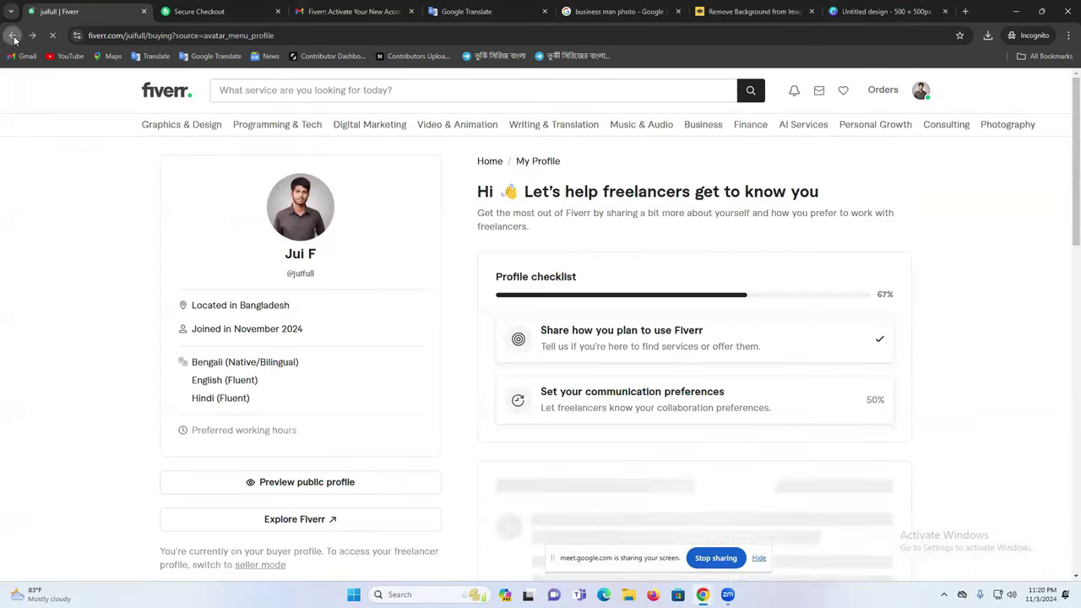
pyautogui.scroll(-6, 913, 244)
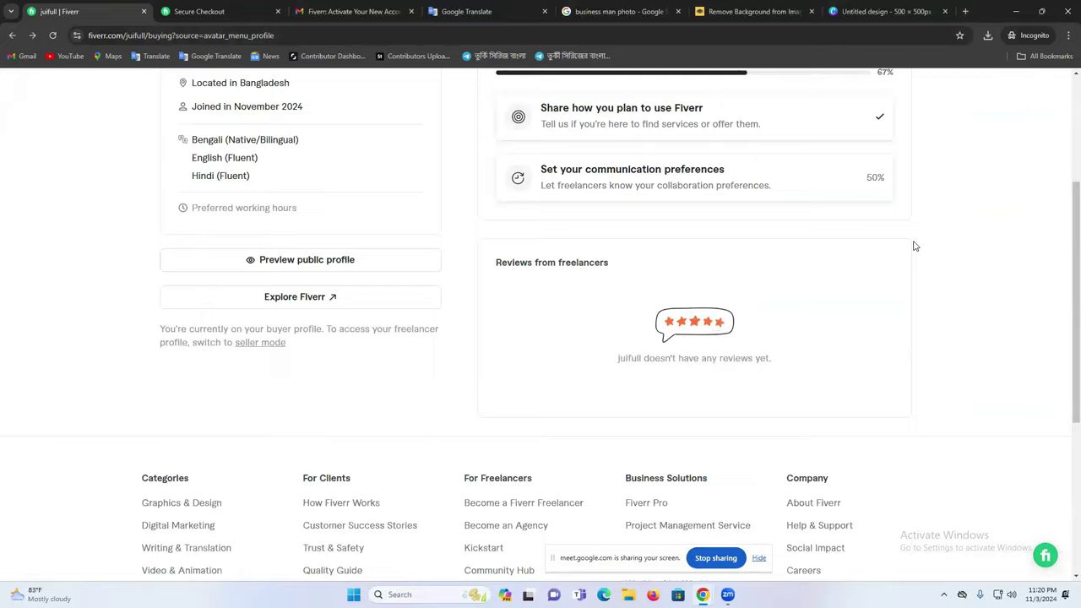
pyautogui.scroll(5, 912, 244)
pyautogui.scroll(1, 935, 239)
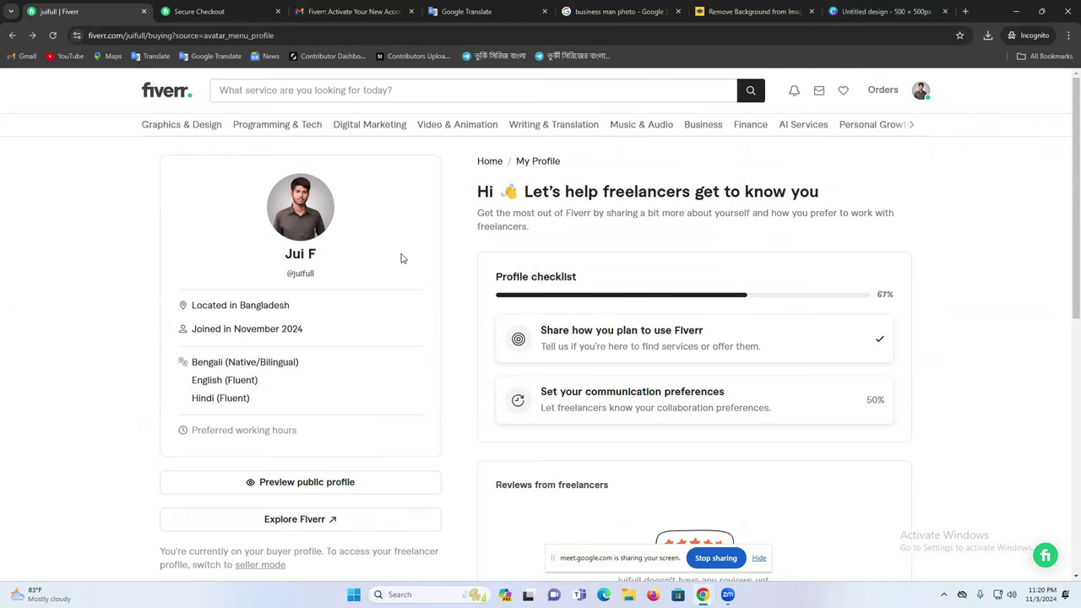
# - Reach the public profile via Settings, try Become a seller, then return to the profile
pyautogui.click(920, 90)
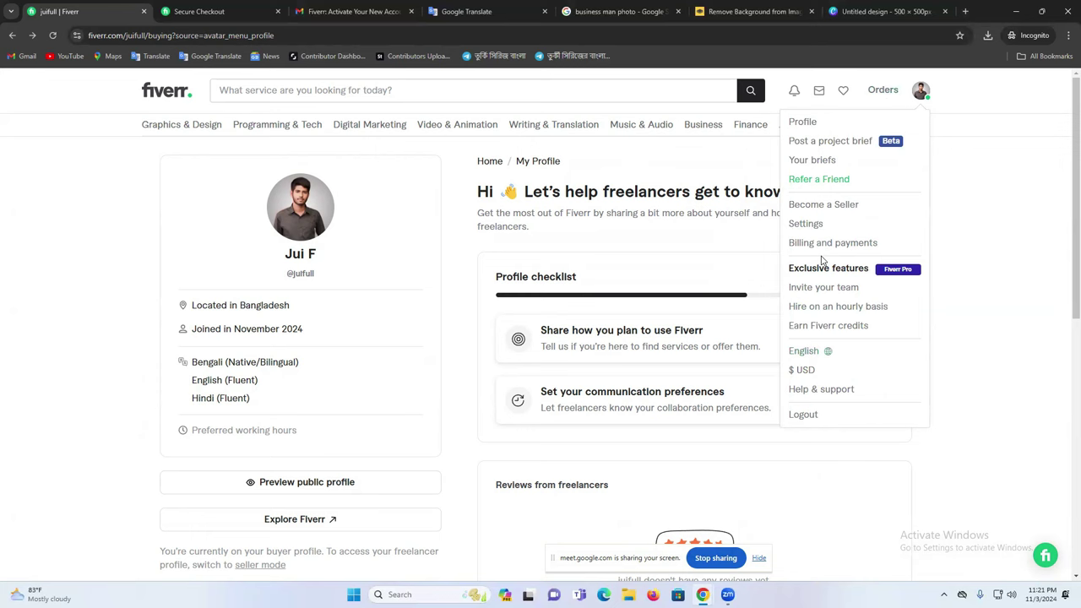
pyautogui.click(805, 225)
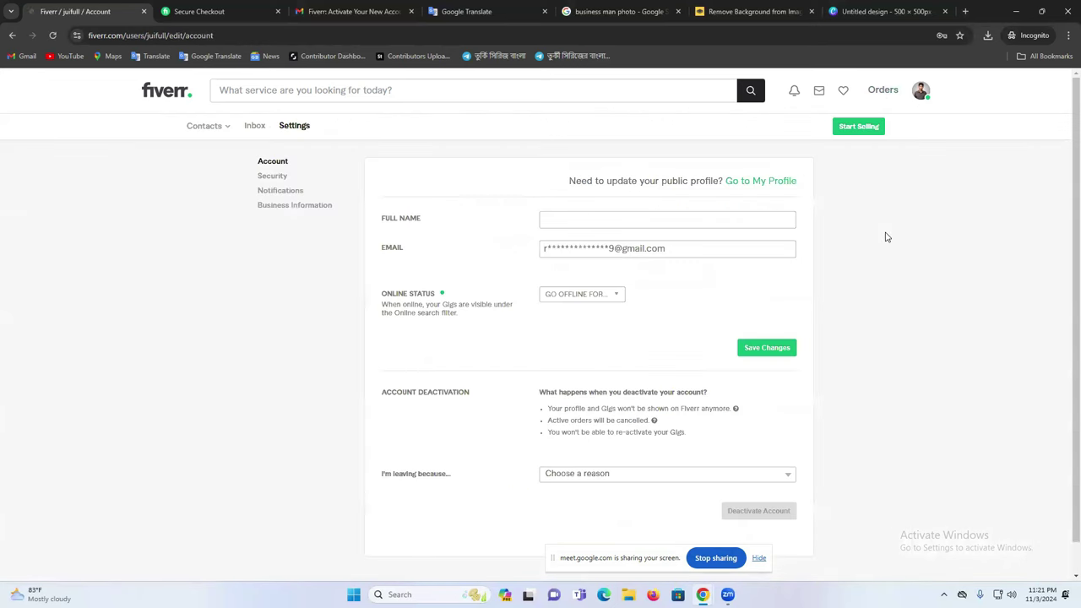
pyautogui.click(756, 185)
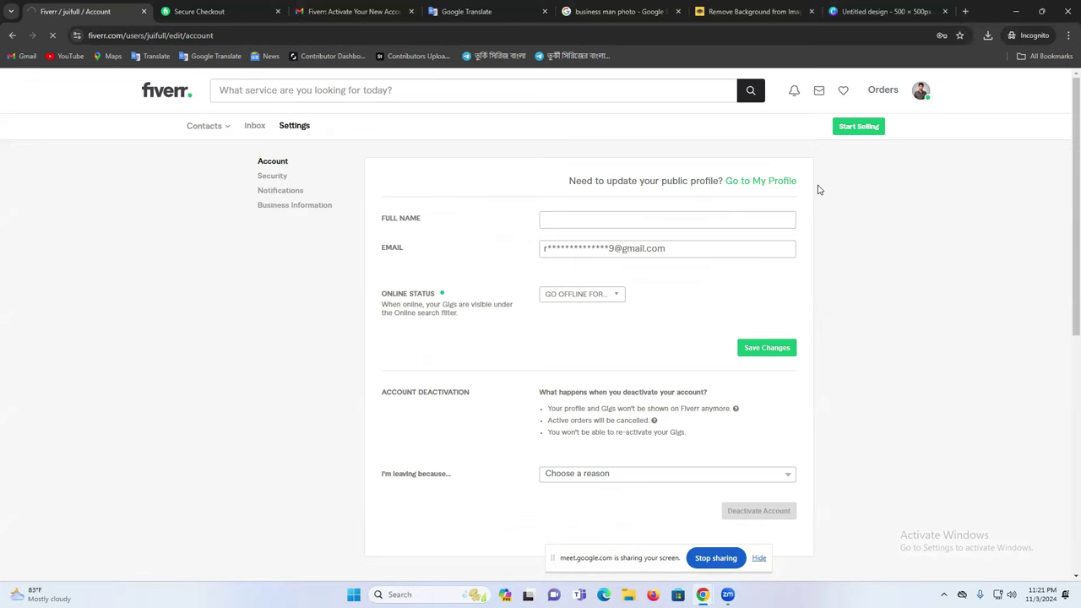
pyautogui.scroll(-3, 447, 268)
pyautogui.scroll(3, 452, 268)
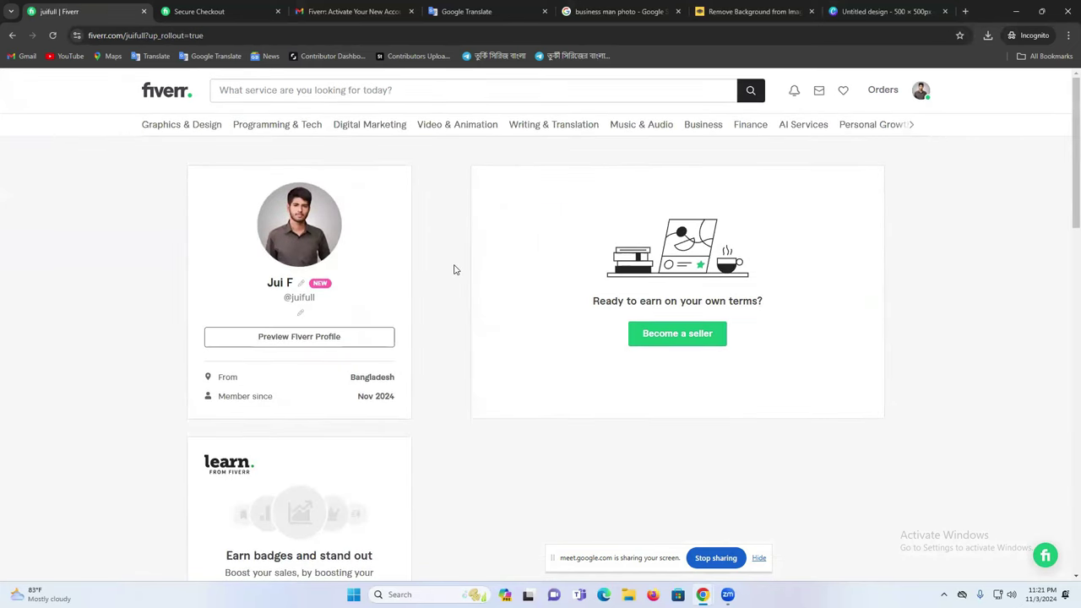
pyautogui.click(689, 337)
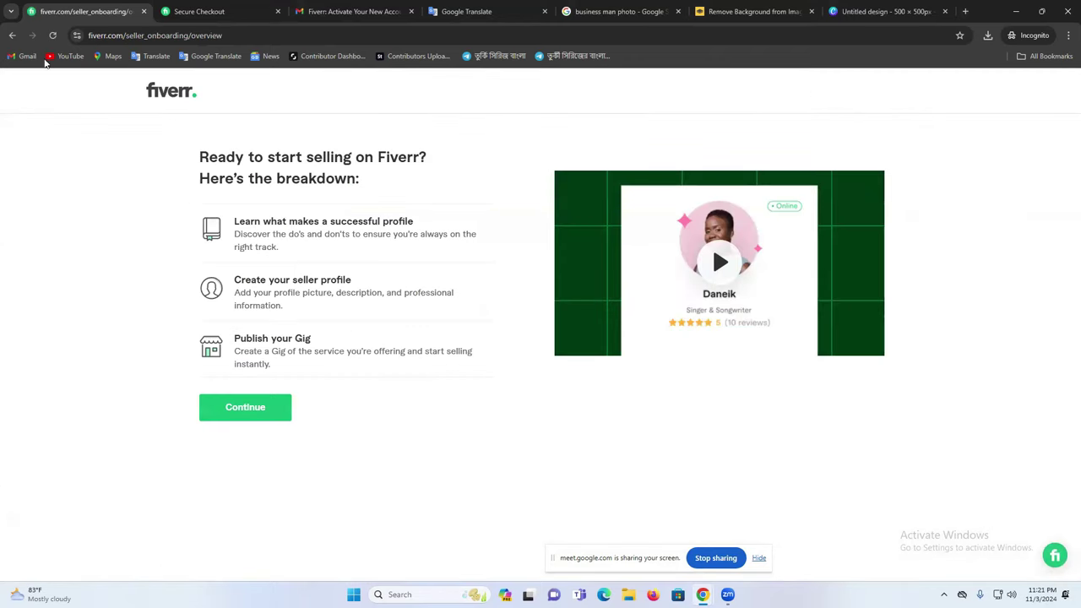
pyautogui.click(12, 36)
pyautogui.scroll(-3, 342, 217)
pyautogui.scroll(3, 355, 253)
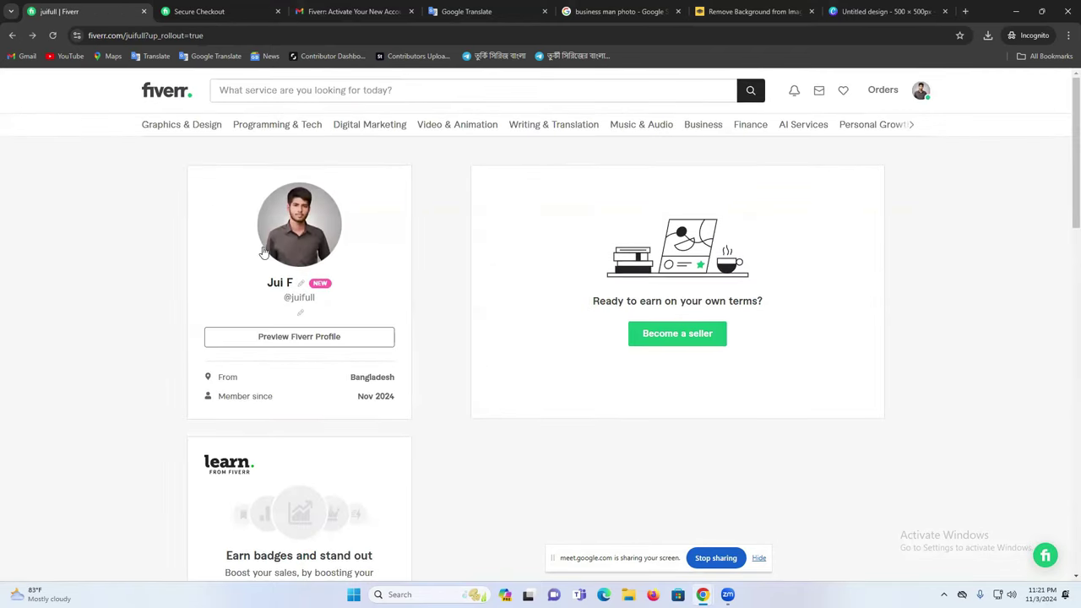
# - Type the tagline 'Digital Marketing, Social Media Marketing & Youtube Expert' into the one-line field
pyautogui.click(303, 317)
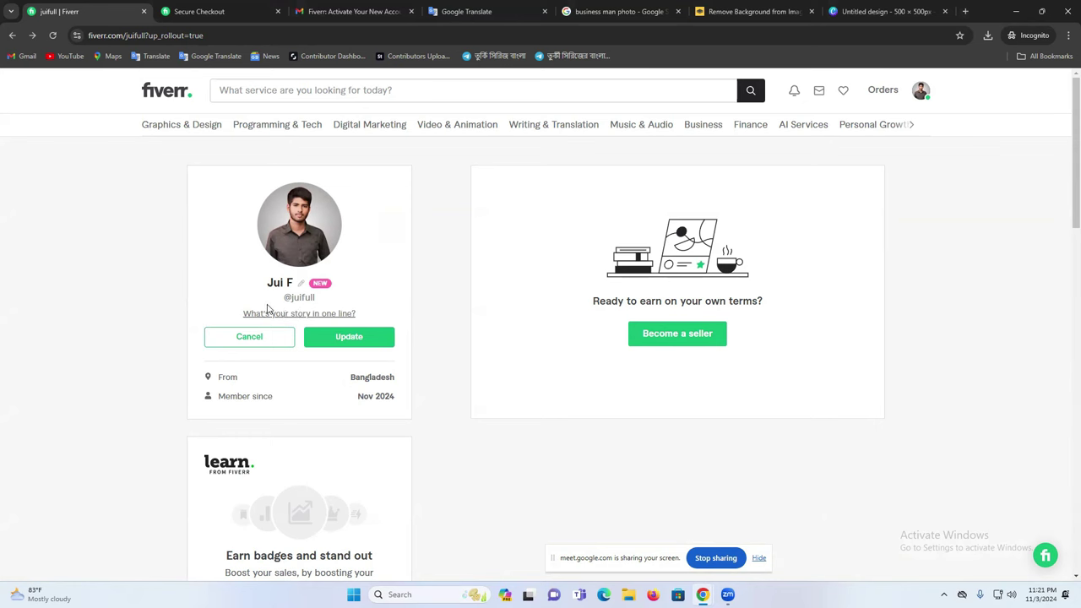
pyautogui.click(272, 318)
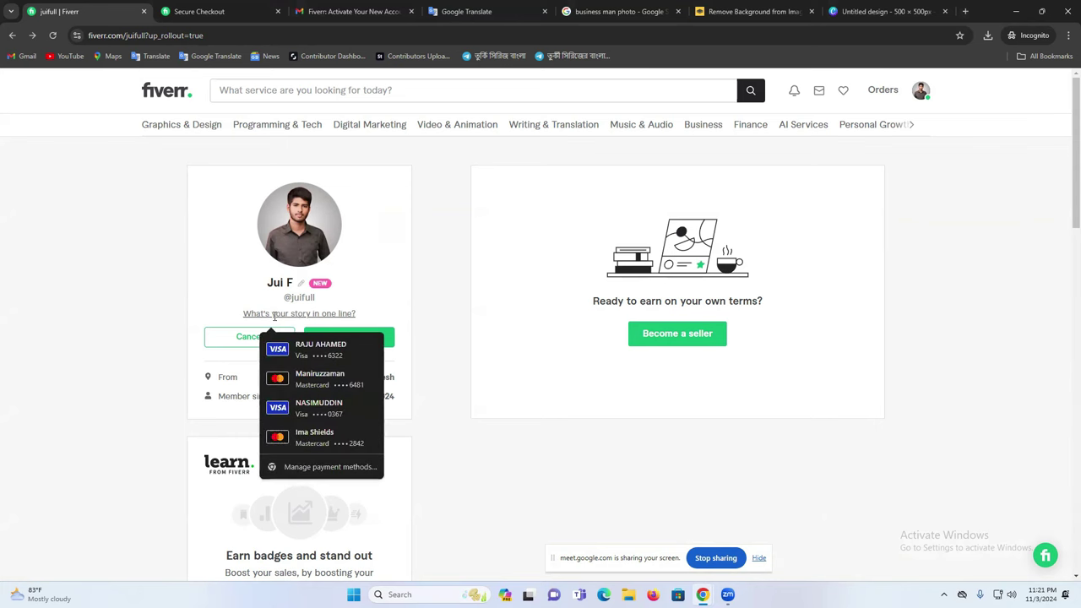
pyautogui.write('D')
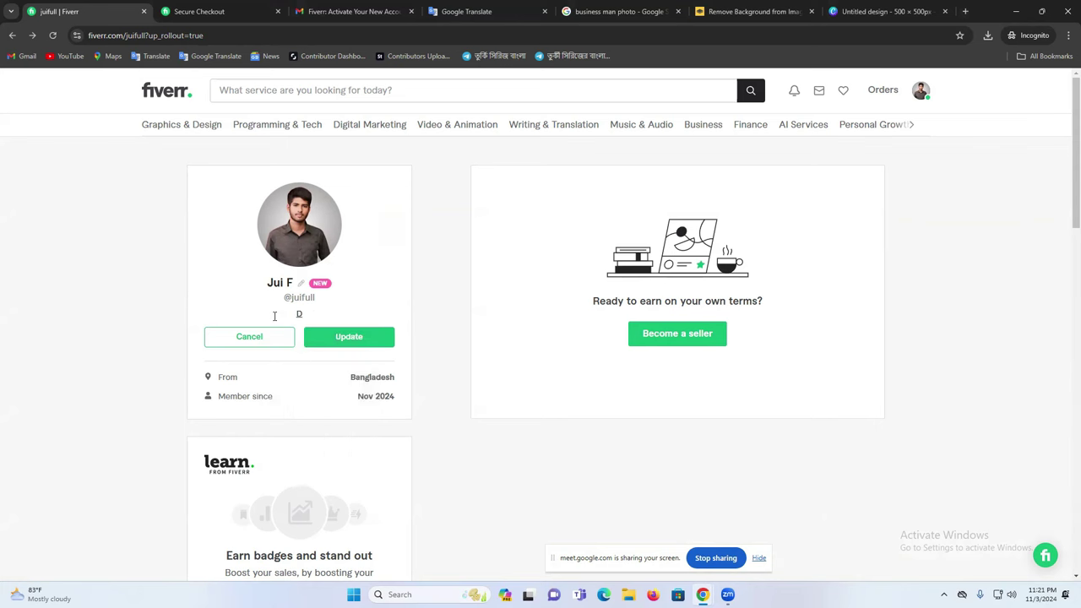
pyautogui.press('BackSpace')
pyautogui.press('BackSpace')
pyautogui.write('igital Marketing, Social Media ')
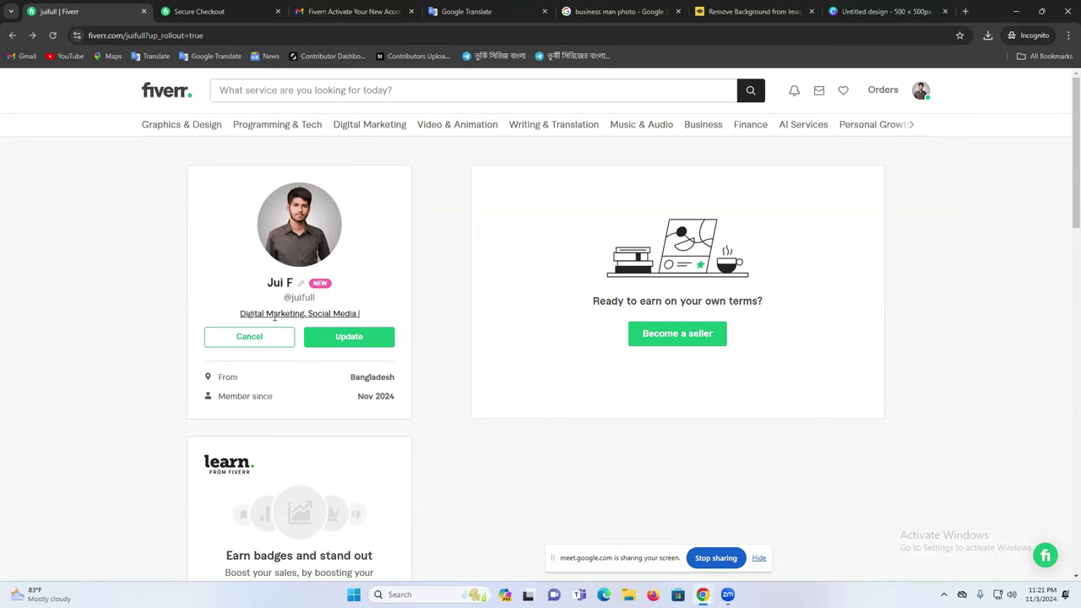
pyautogui.write('Mar')
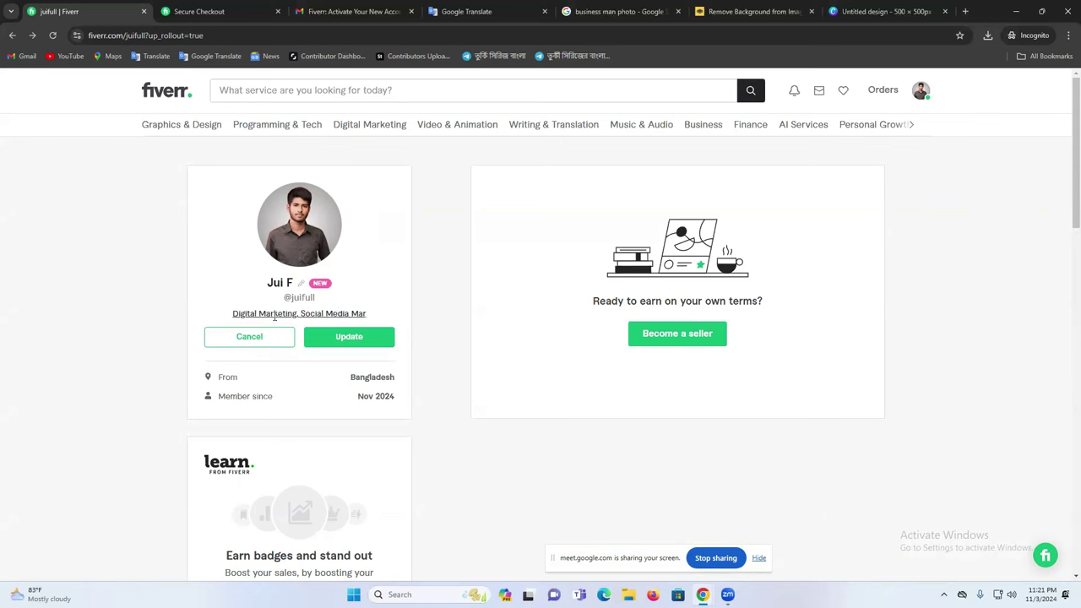
pyautogui.write('keting')
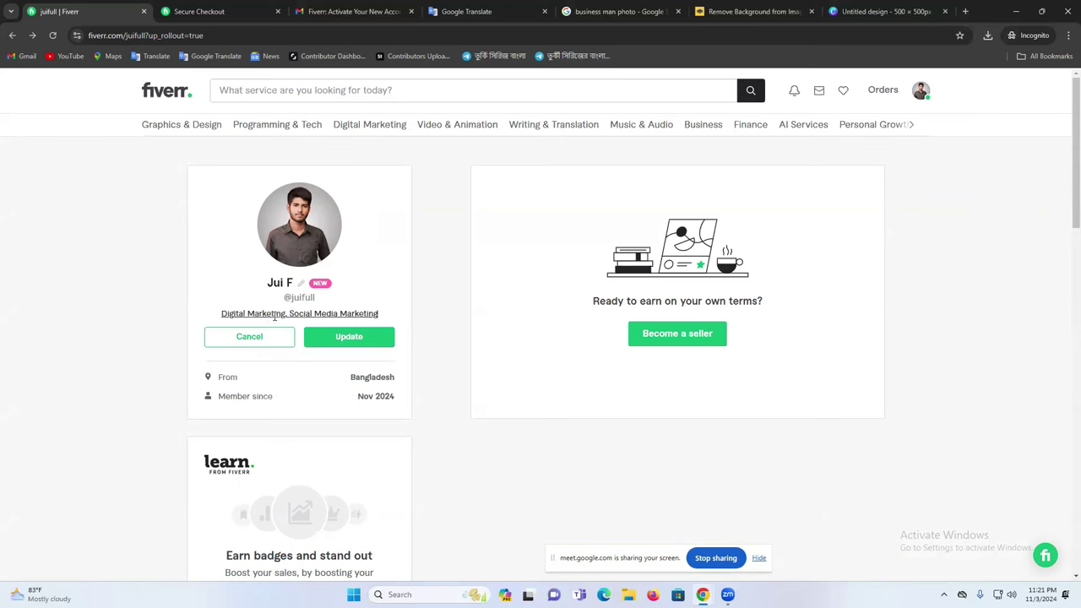
pyautogui.write(' &')
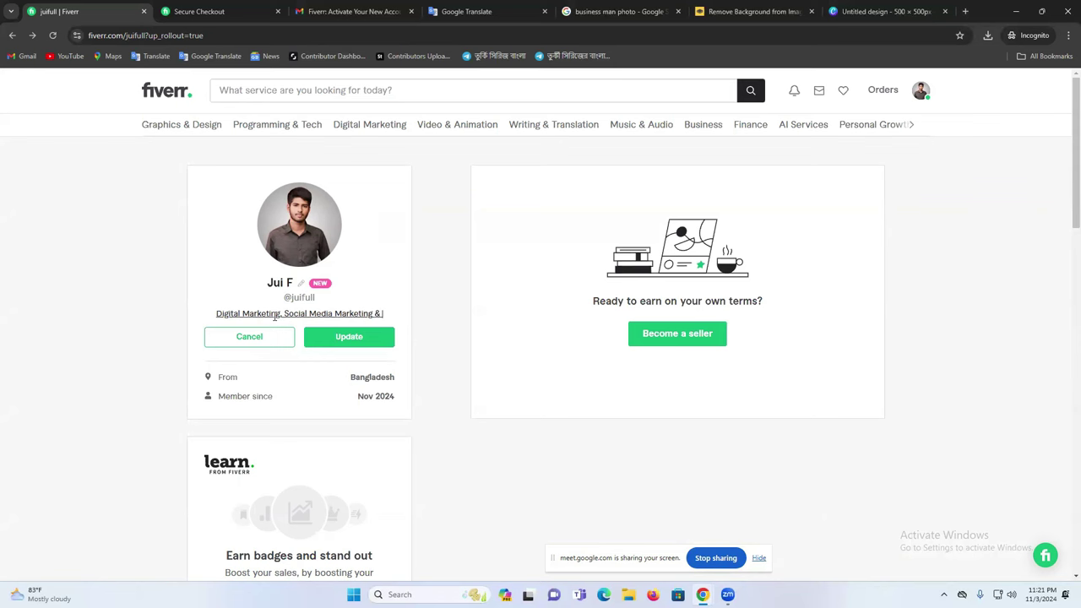
pyautogui.write(' V')
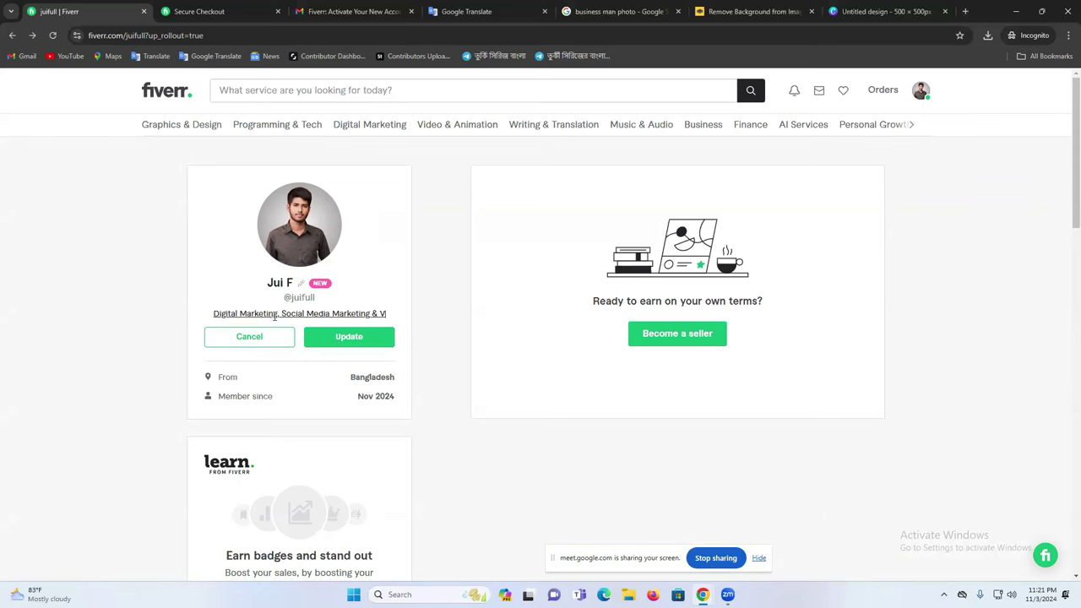
pyautogui.press('BackSpace')
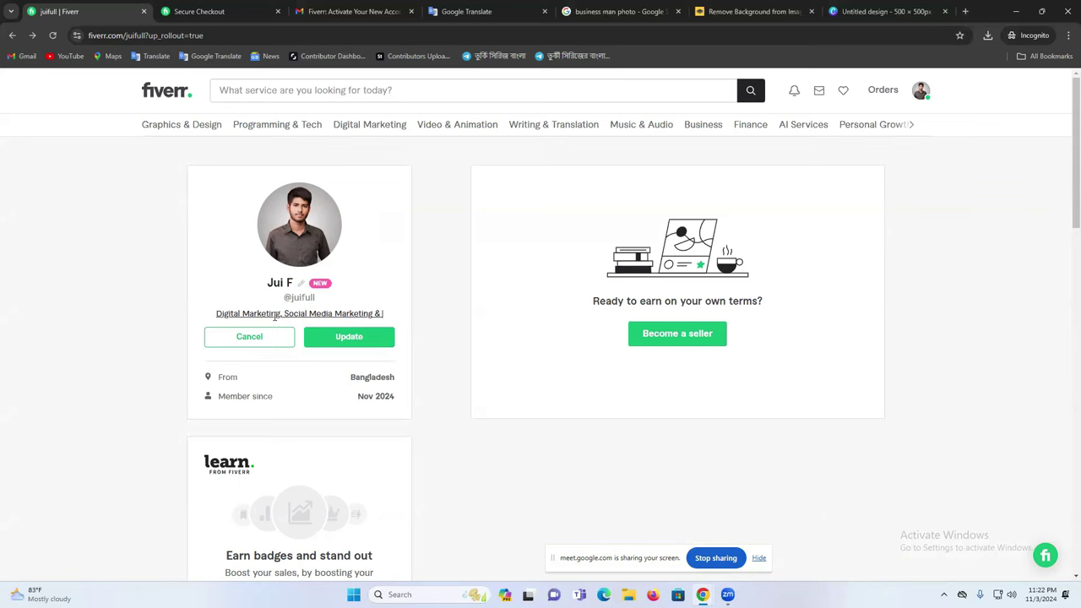
pyautogui.write('V')
pyautogui.press('BackSpace')
pyautogui.write('YO')
pyautogui.press('BackSpace')
pyautogui.write('outube')
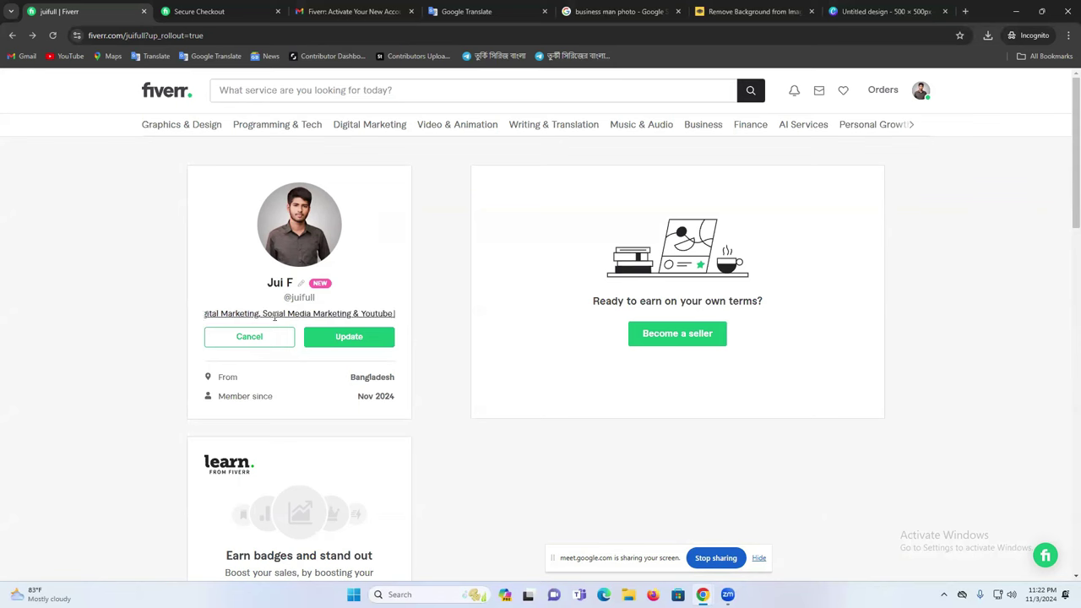
pyautogui.write(' Exp')
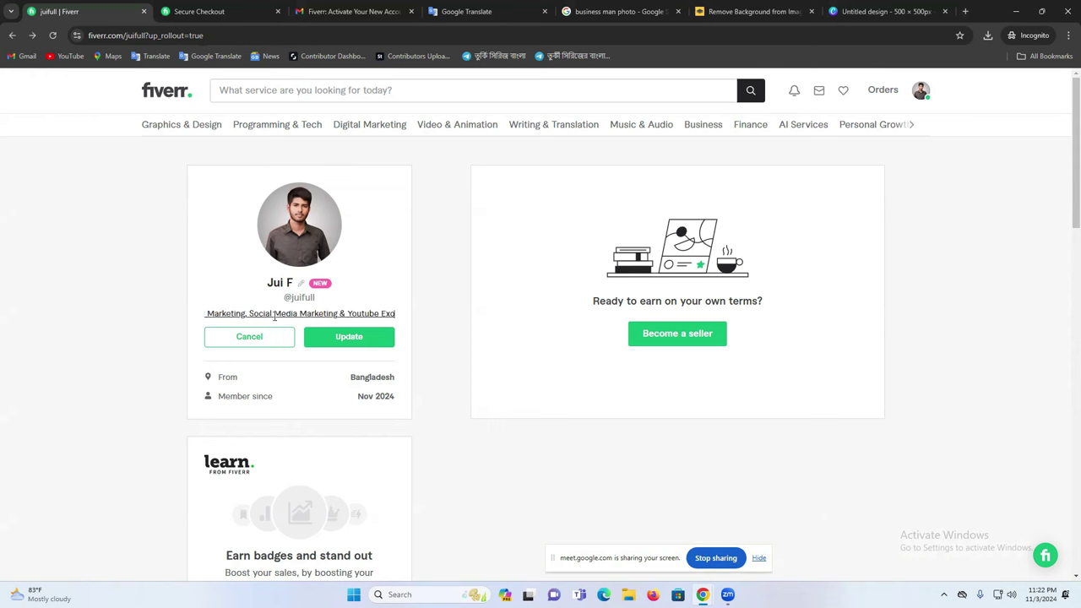
pyautogui.write('ert')
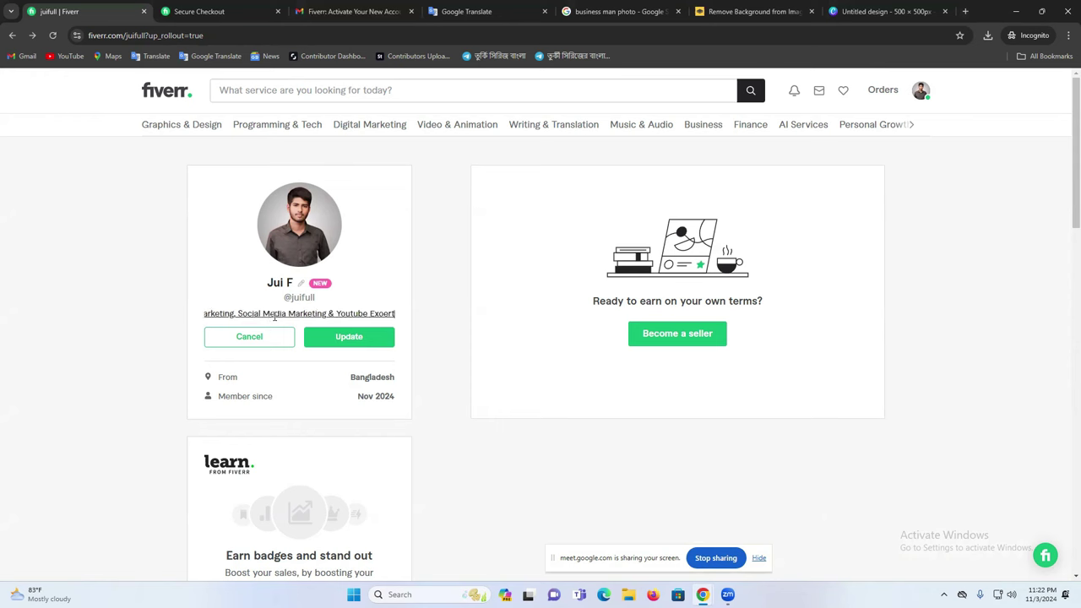
# - Retype 'Expert', attempt to save the tagline, and select the rejected ampersand
pyautogui.doubleClick(384, 314)
pyautogui.write('Ex')
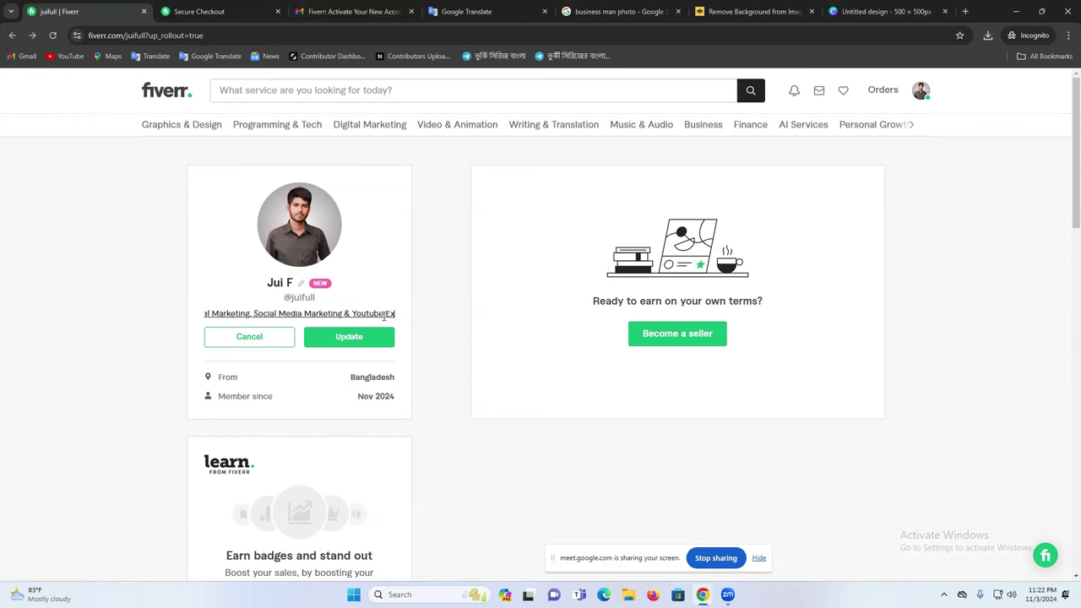
pyautogui.write('pert')
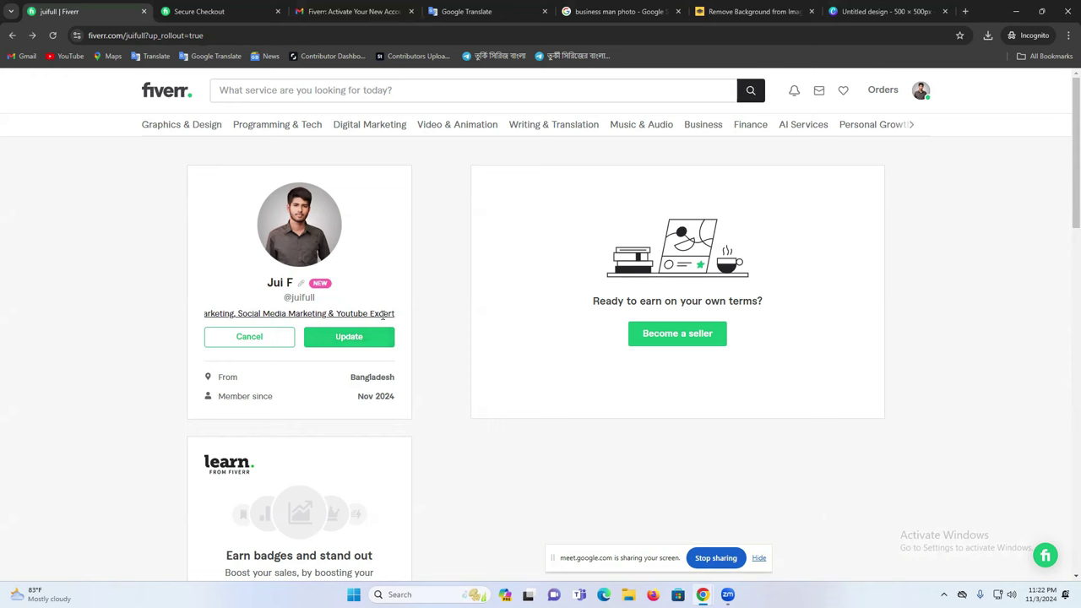
pyautogui.doubleClick(381, 313)
pyautogui.write('E')
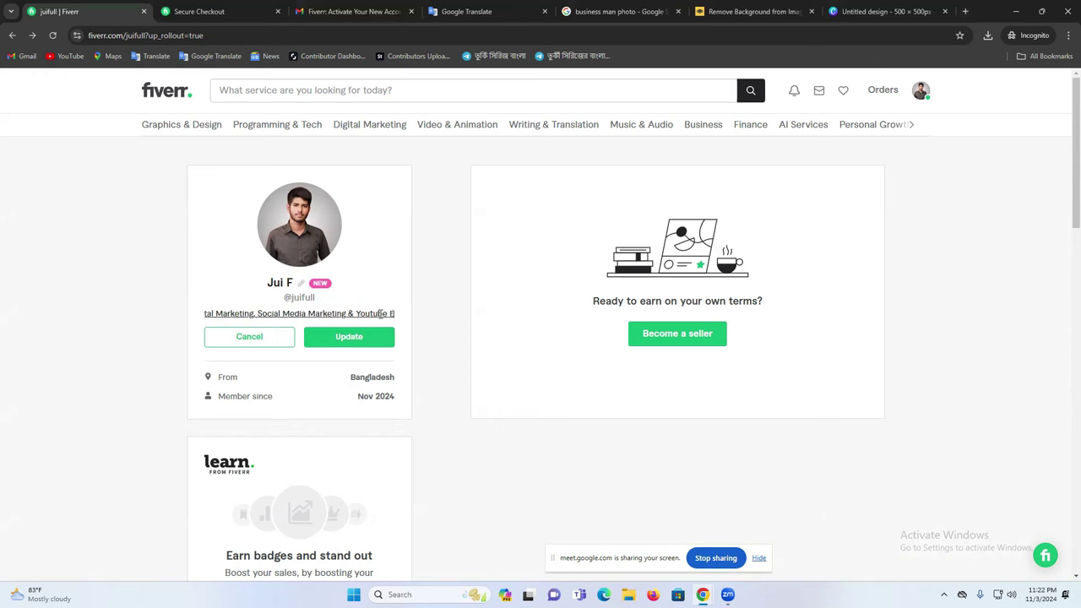
pyautogui.write('x')
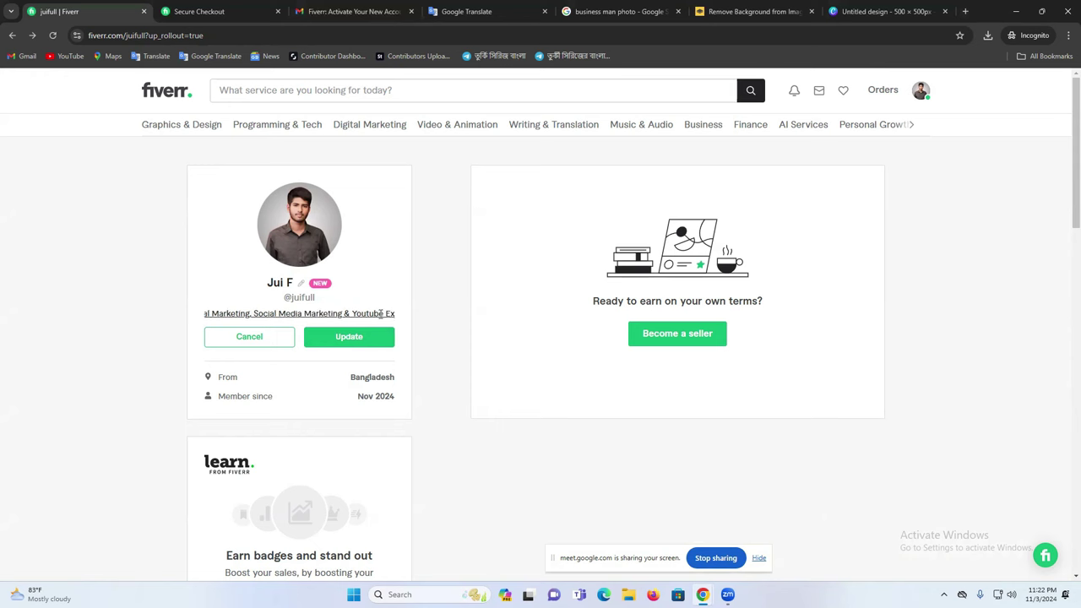
pyautogui.write('pert')
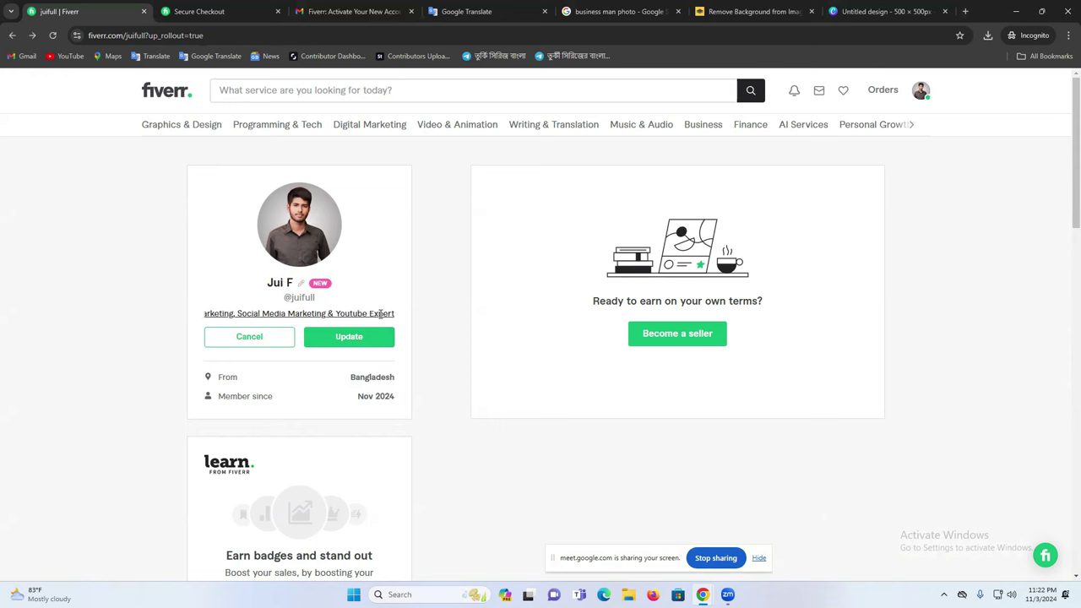
pyautogui.click(382, 338)
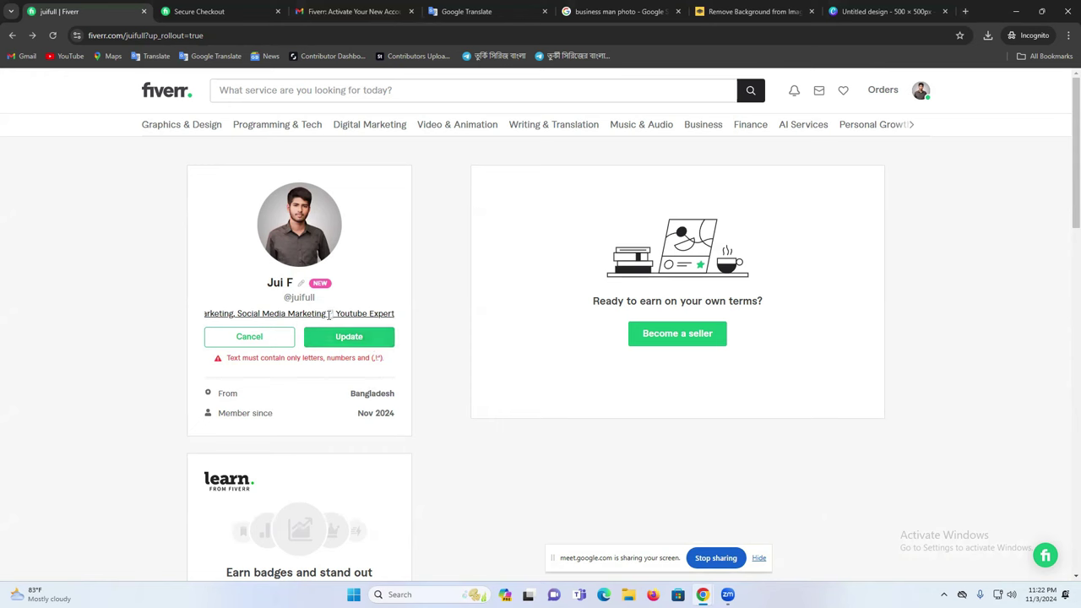
pyautogui.doubleClick(330, 313)
# - Replace the ampersand with 'and' and save the tagline
pyautogui.write('and')
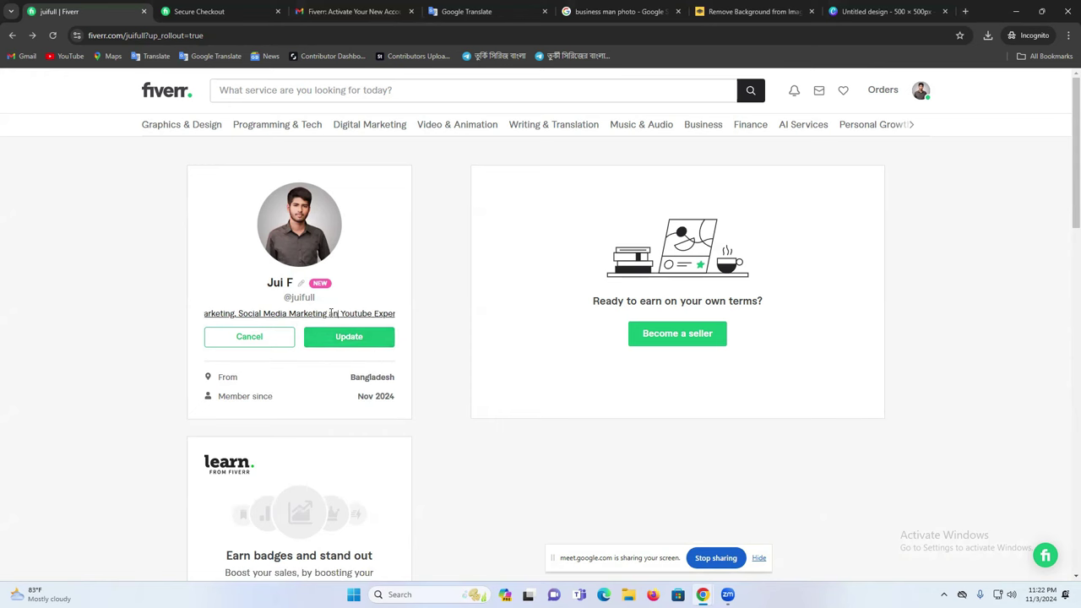
pyautogui.click(359, 340)
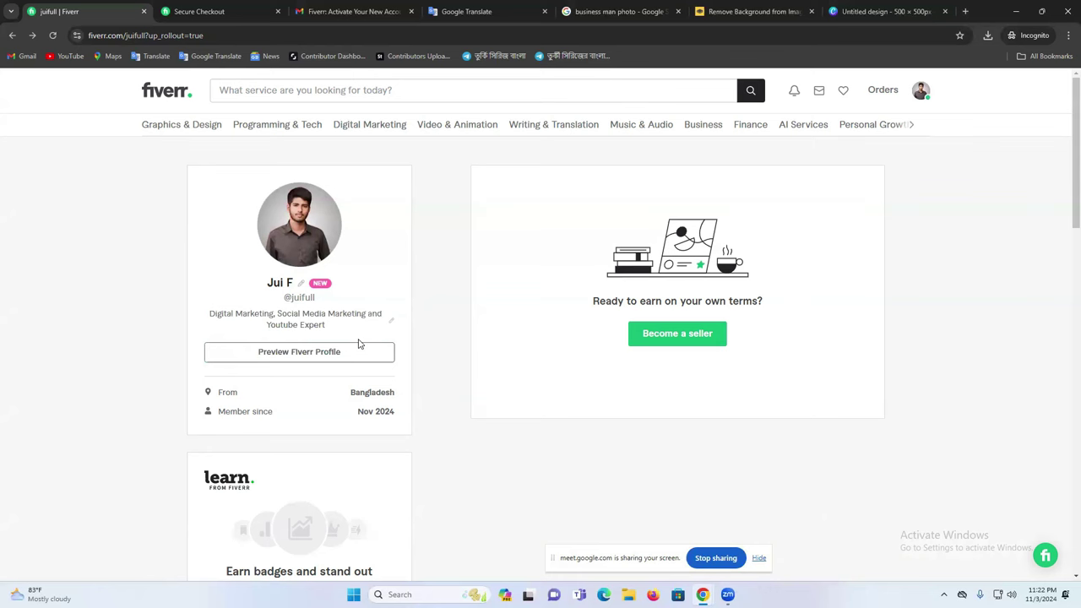
pyautogui.moveTo(209, 312); pyautogui.dragTo(336, 329)
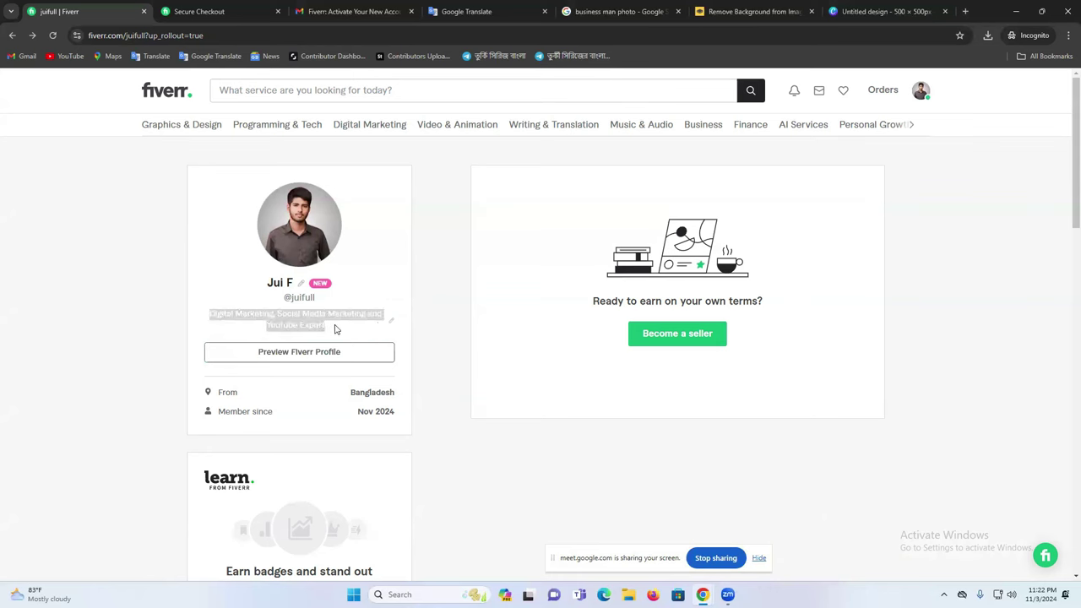
pyautogui.click(335, 328)
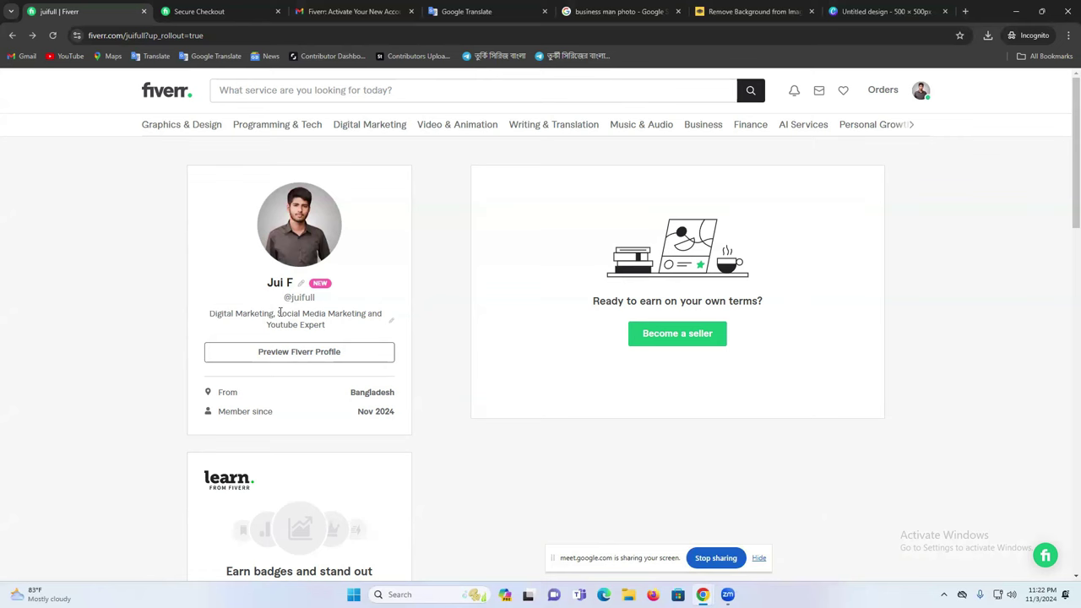
pyautogui.moveTo(211, 314); pyautogui.dragTo(263, 313)
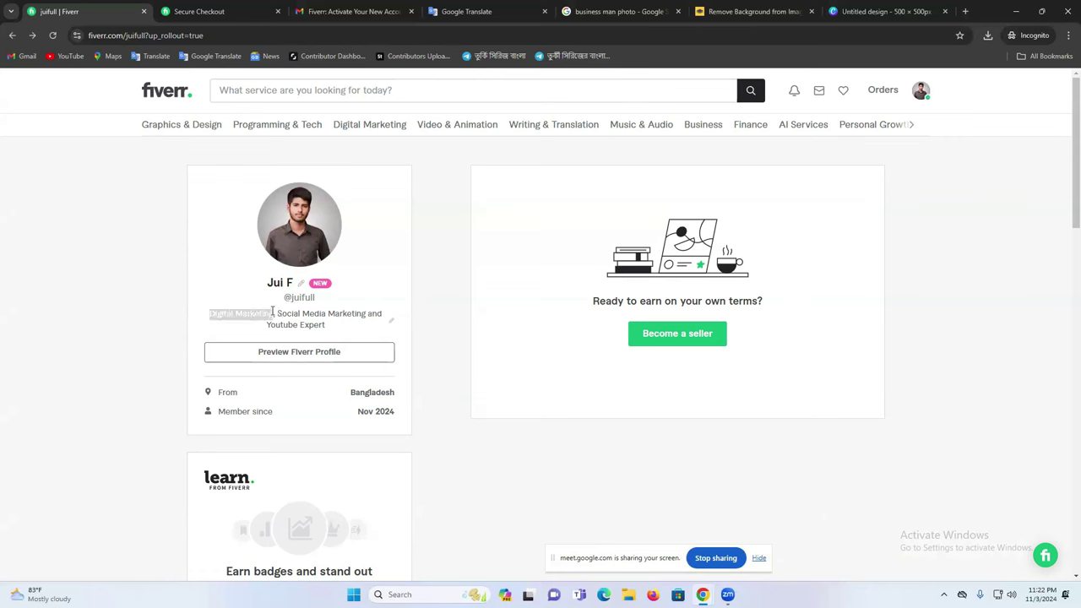
pyautogui.click(272, 327)
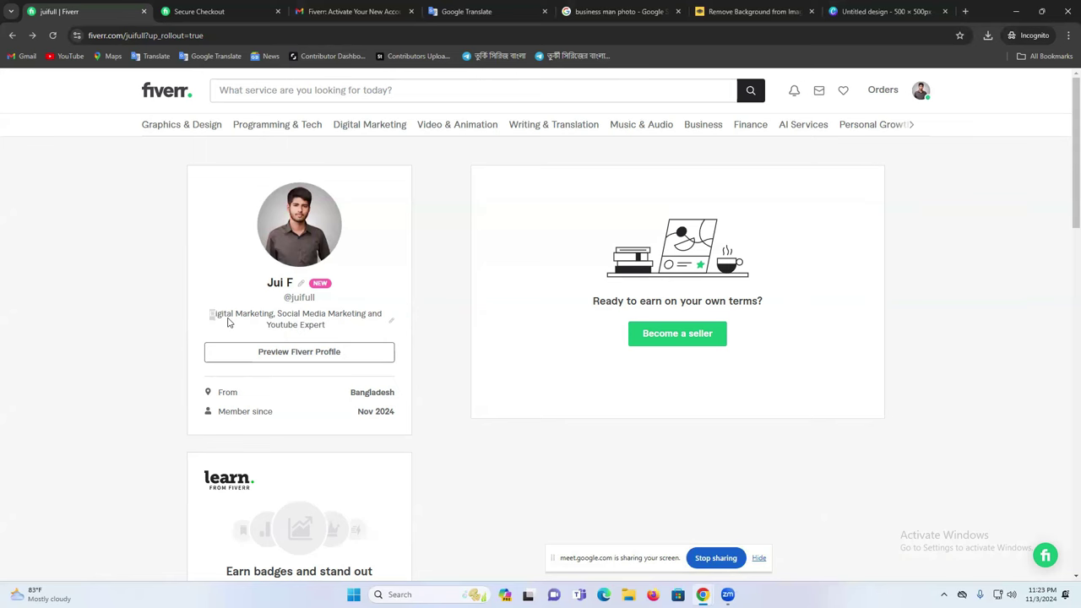
# - Open the profile Description editor, then switch to the Google Translate tab
pyautogui.scroll(-5, 285, 338)
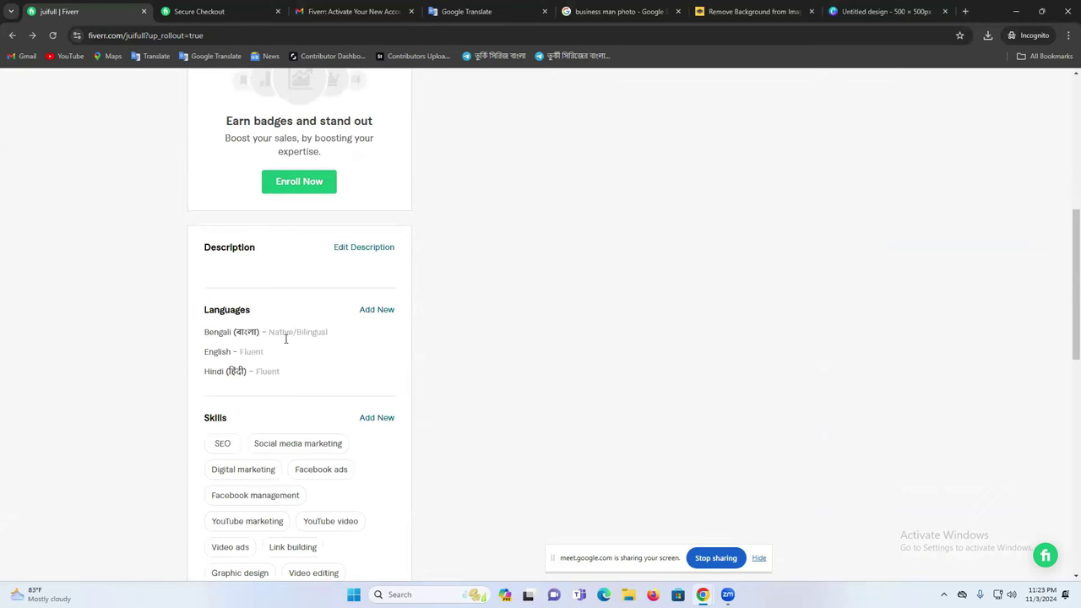
pyautogui.click(363, 248)
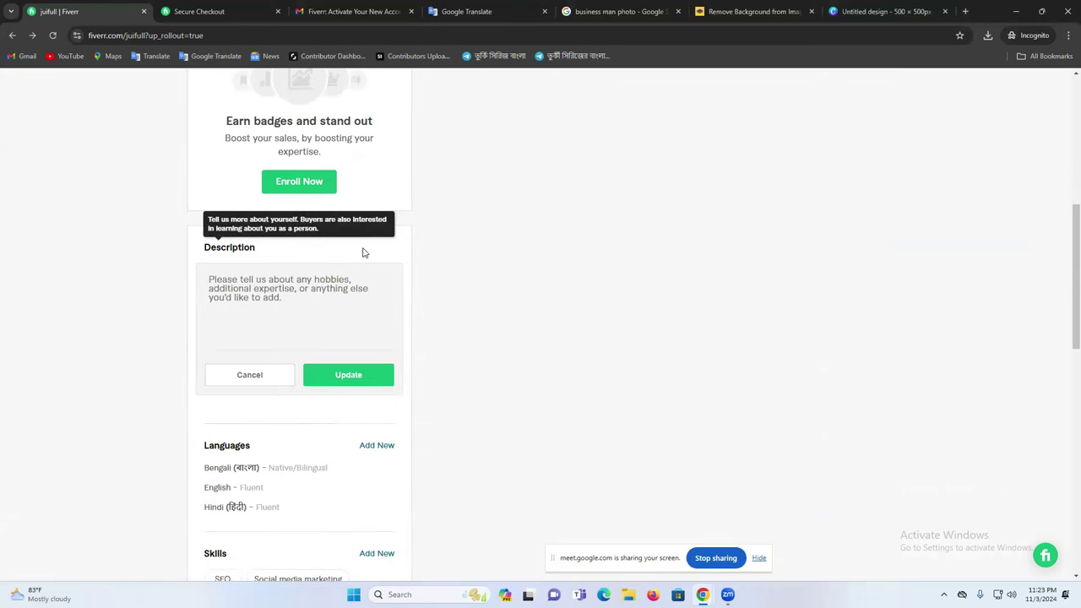
pyautogui.click(466, 11)
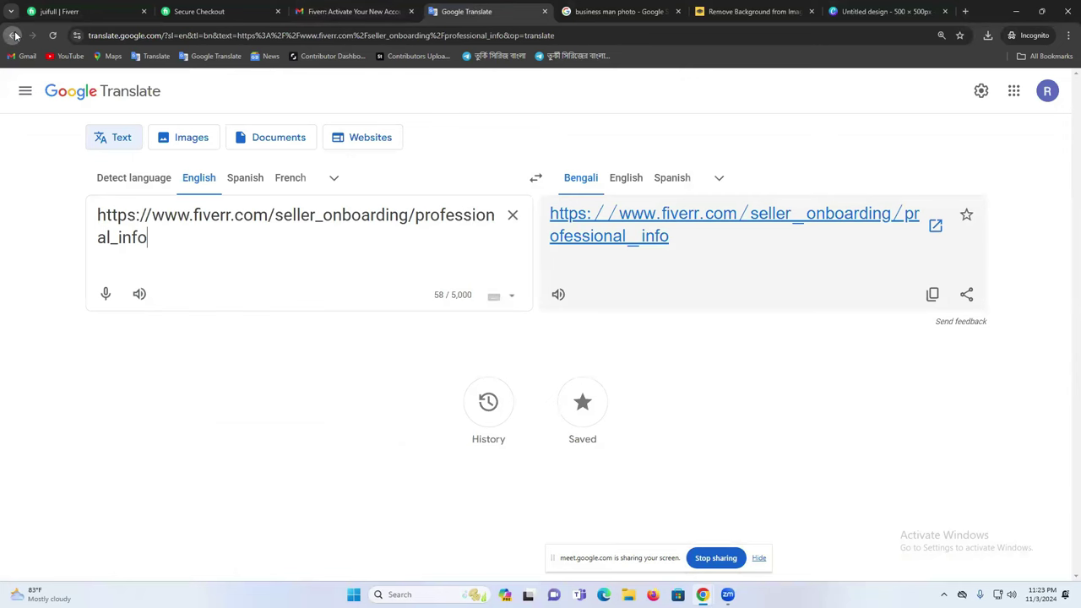
# - Step back through Google Translate history and copy the whole English description from its window
pyautogui.click(15, 35)
pyautogui.click(15, 35)
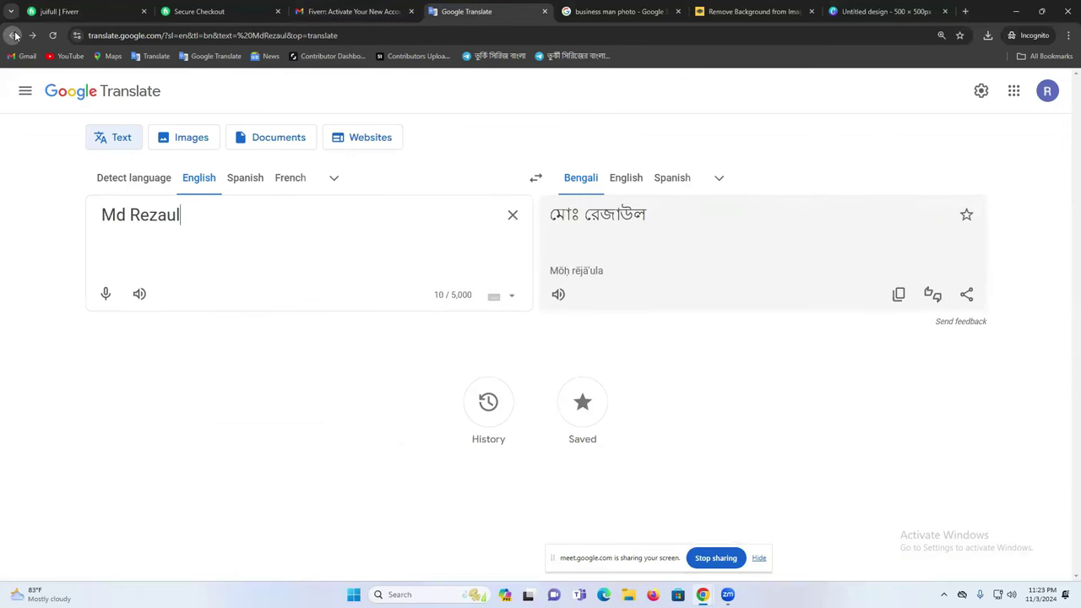
pyautogui.click(14, 35)
pyautogui.click(14, 34)
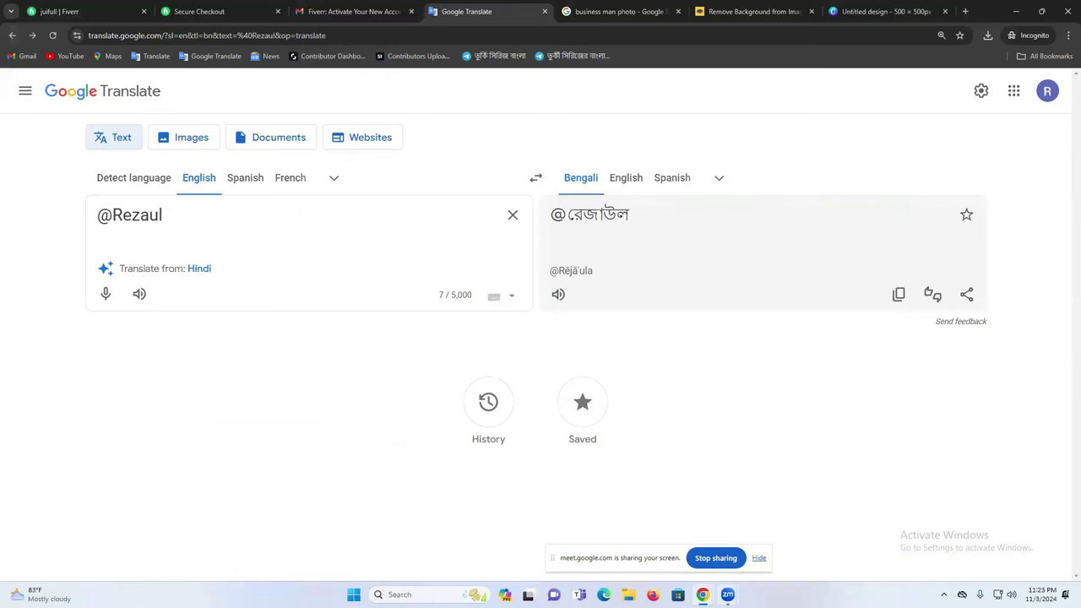
pyautogui.moveTo(702, 595)
pyautogui.click(624, 552)
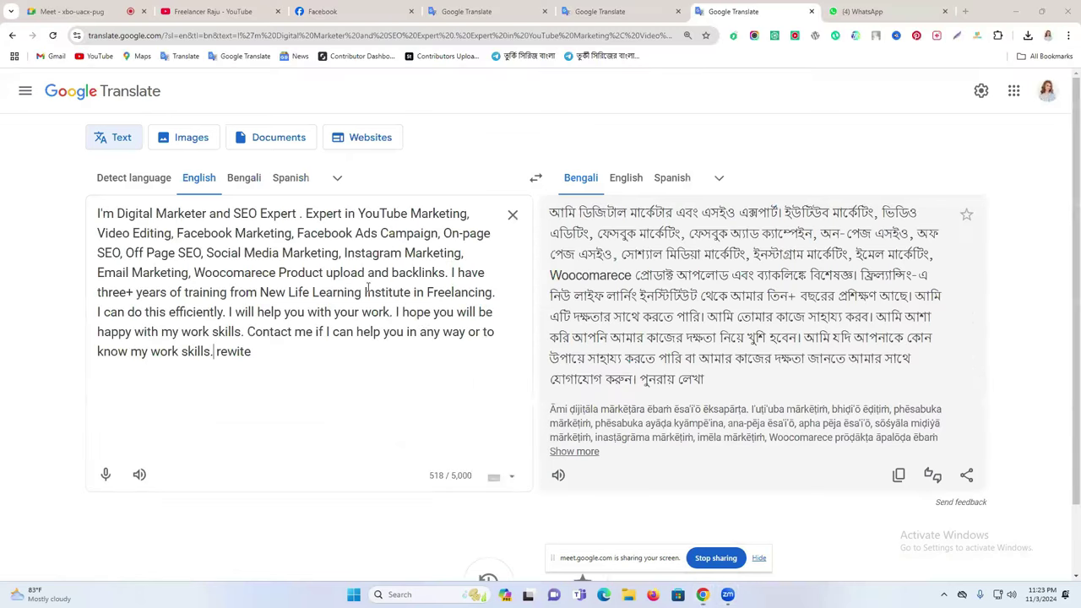
pyautogui.hotkey('ctrl', 'a')
pyautogui.hotkey('ctrl', 'c')
# - Switch through the Chrome windows back to the Fiverr profile tab
pyautogui.click(702, 595)
pyautogui.click(577, 545)
pyautogui.moveTo(702, 595)
pyautogui.click(804, 555)
pyautogui.click(84, 11)
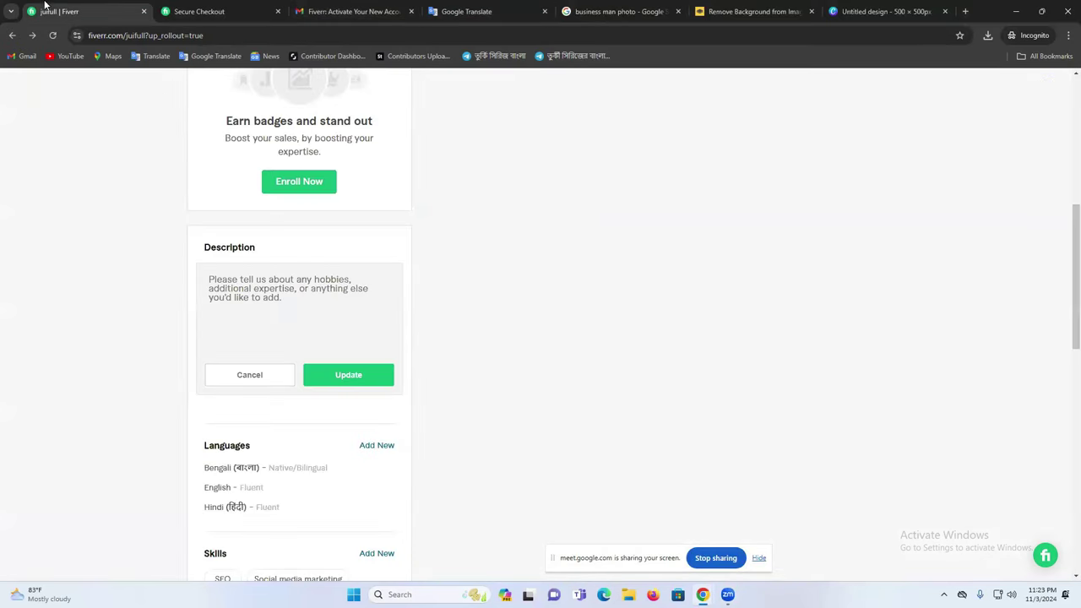
# - Paste and save the self-introduction as the description, then delete the stray 'rewite' and save again
pyautogui.hotkey('ctrl', 'v')
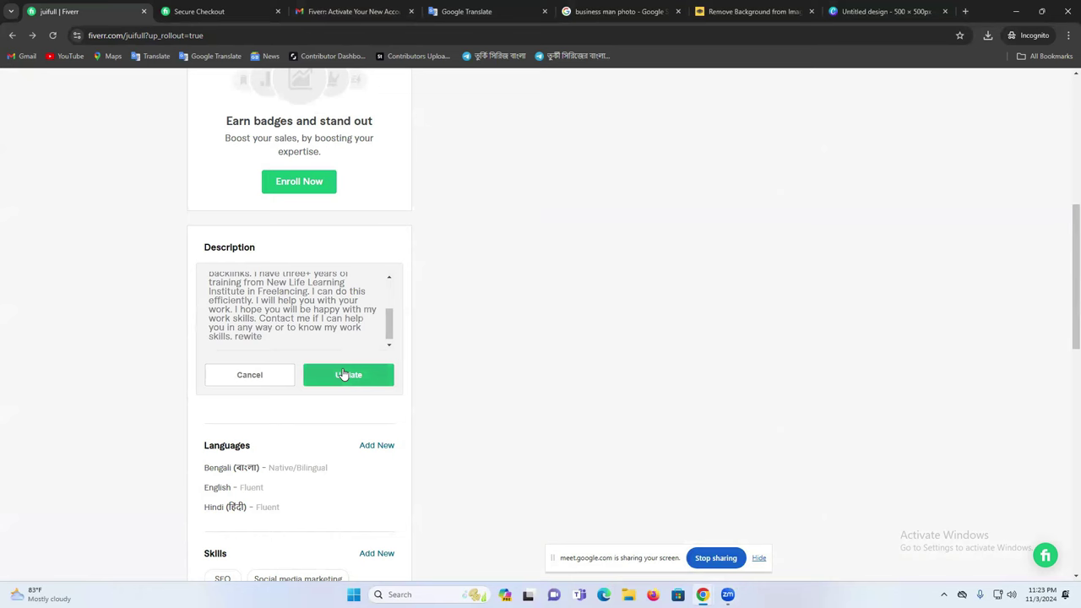
pyautogui.click(345, 375)
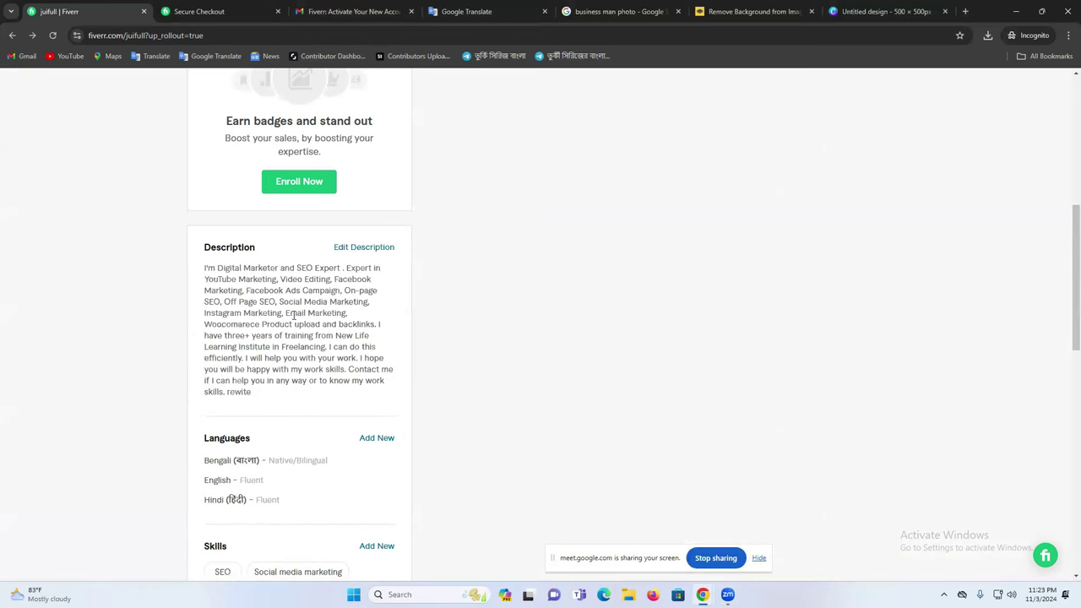
pyautogui.click(350, 251)
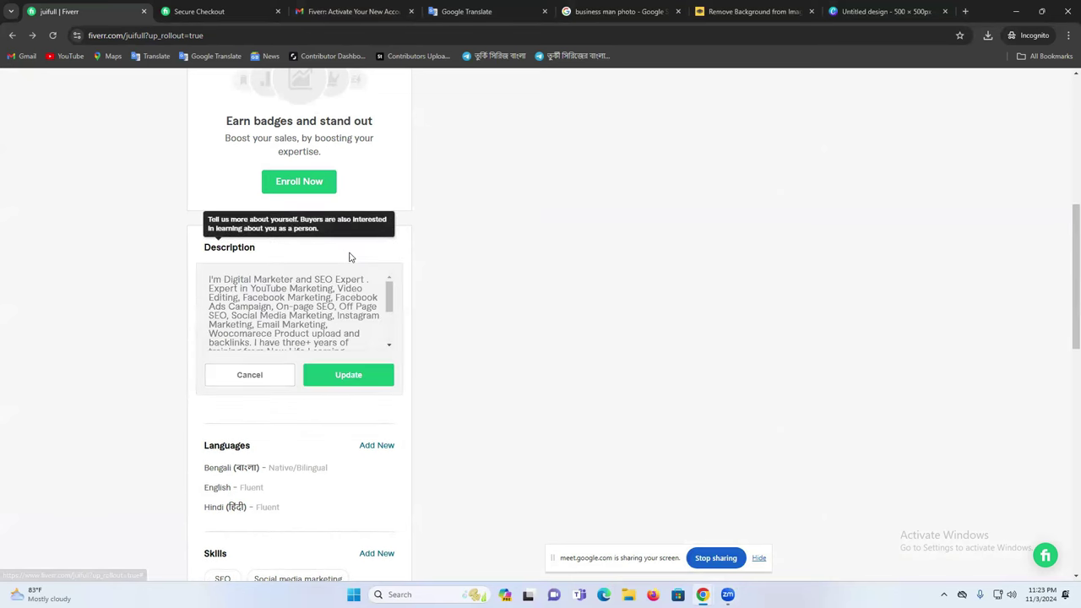
pyautogui.scroll(-3, 321, 338)
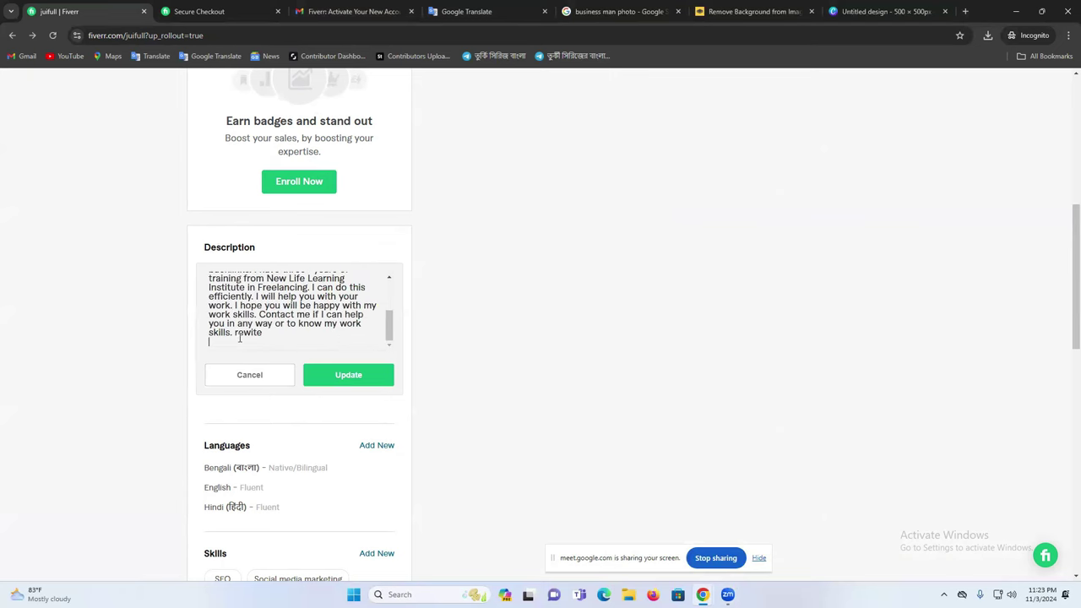
pyautogui.press('BackSpace')
pyautogui.press('BackSpace')
pyautogui.press('BackSpace')
pyautogui.press('BackSpace')
pyautogui.press('BackSpace')
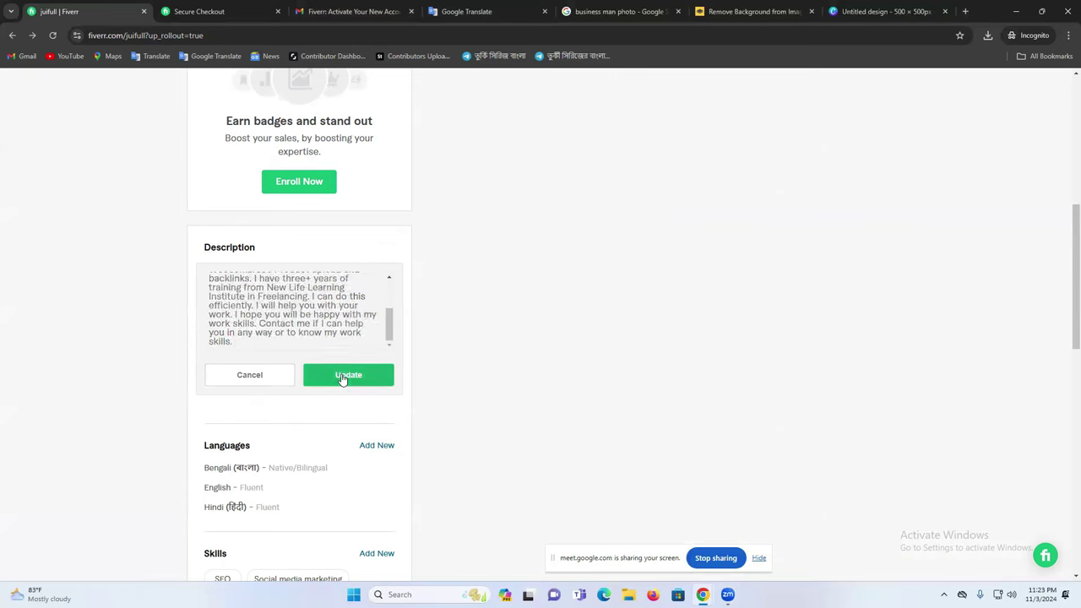
pyautogui.click(345, 374)
# - Reload the profile page and scroll through it to check the Description section
pyautogui.scroll(2, 342, 380)
pyautogui.click(52, 36)
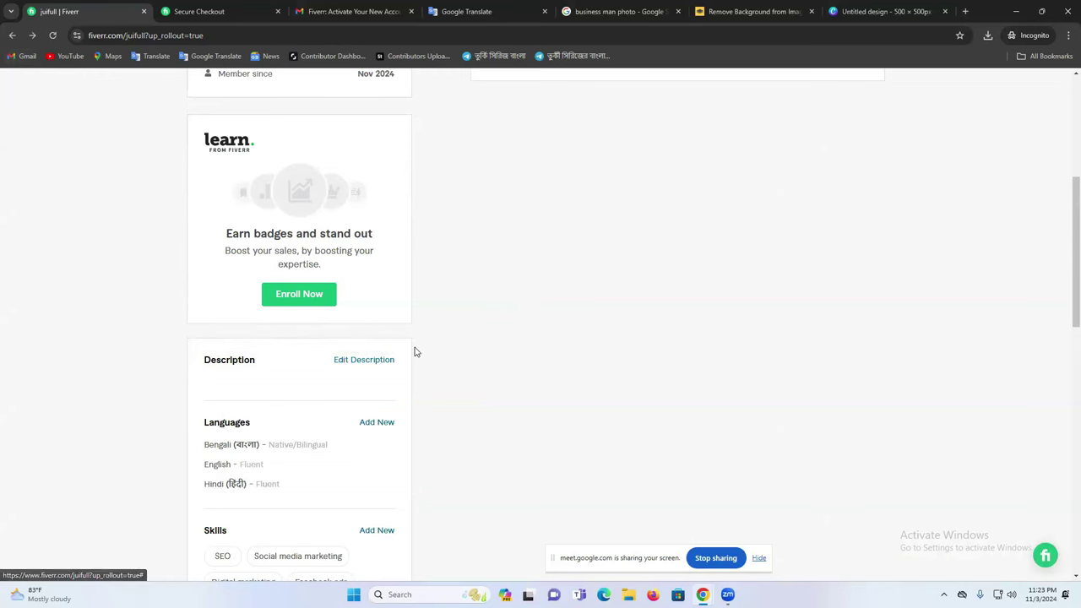
pyautogui.scroll(-3, 414, 352)
pyautogui.scroll(-3, 415, 353)
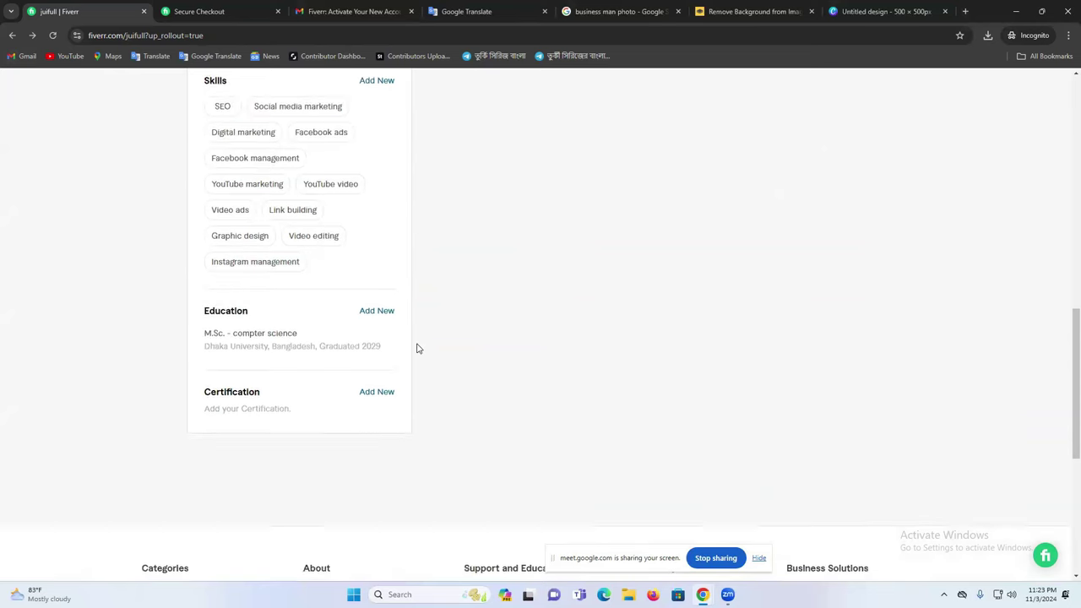
pyautogui.scroll(8, 415, 350)
pyautogui.scroll(3, 415, 350)
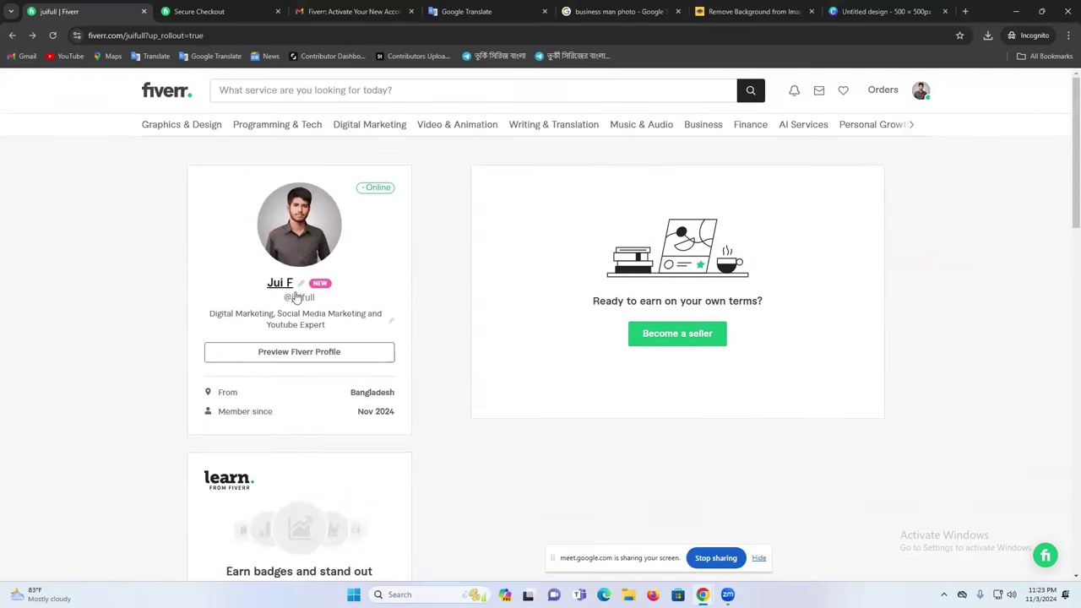
pyautogui.scroll(-4, 411, 413)
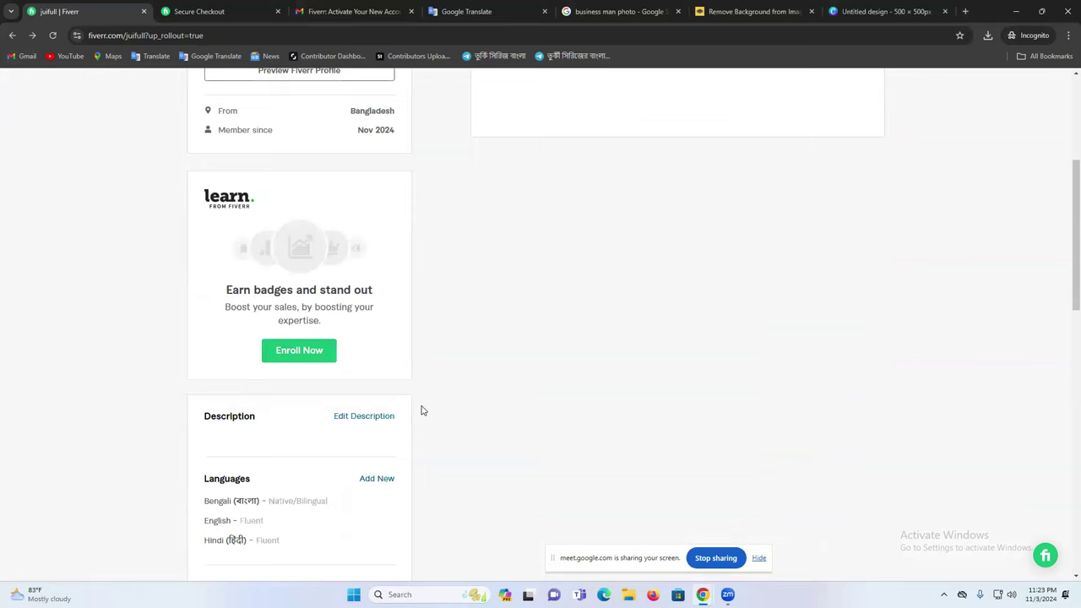
pyautogui.scroll(-2, 422, 410)
pyautogui.scroll(5, 424, 407)
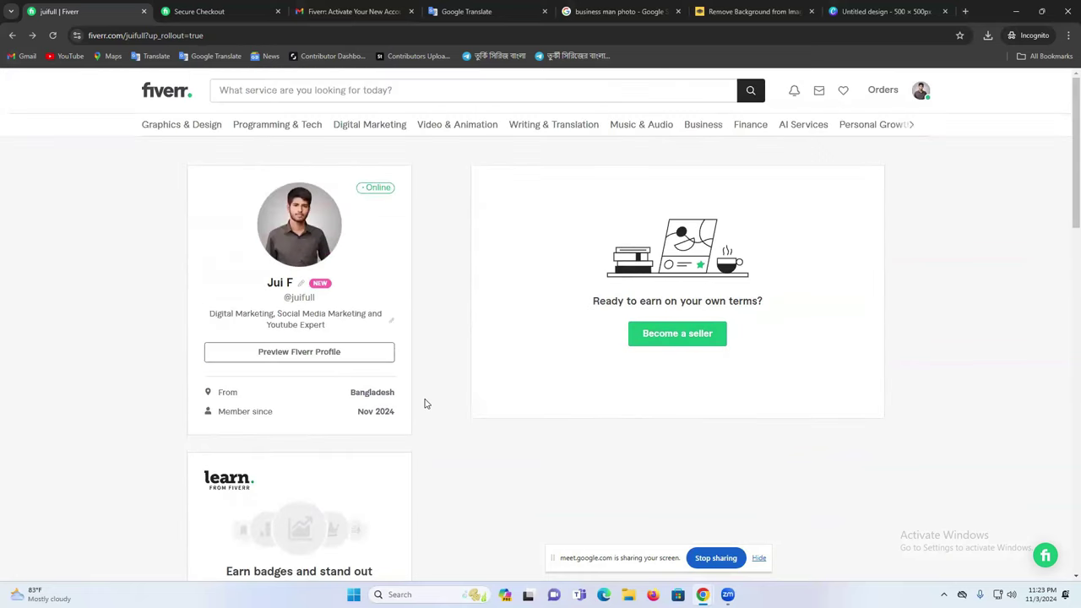